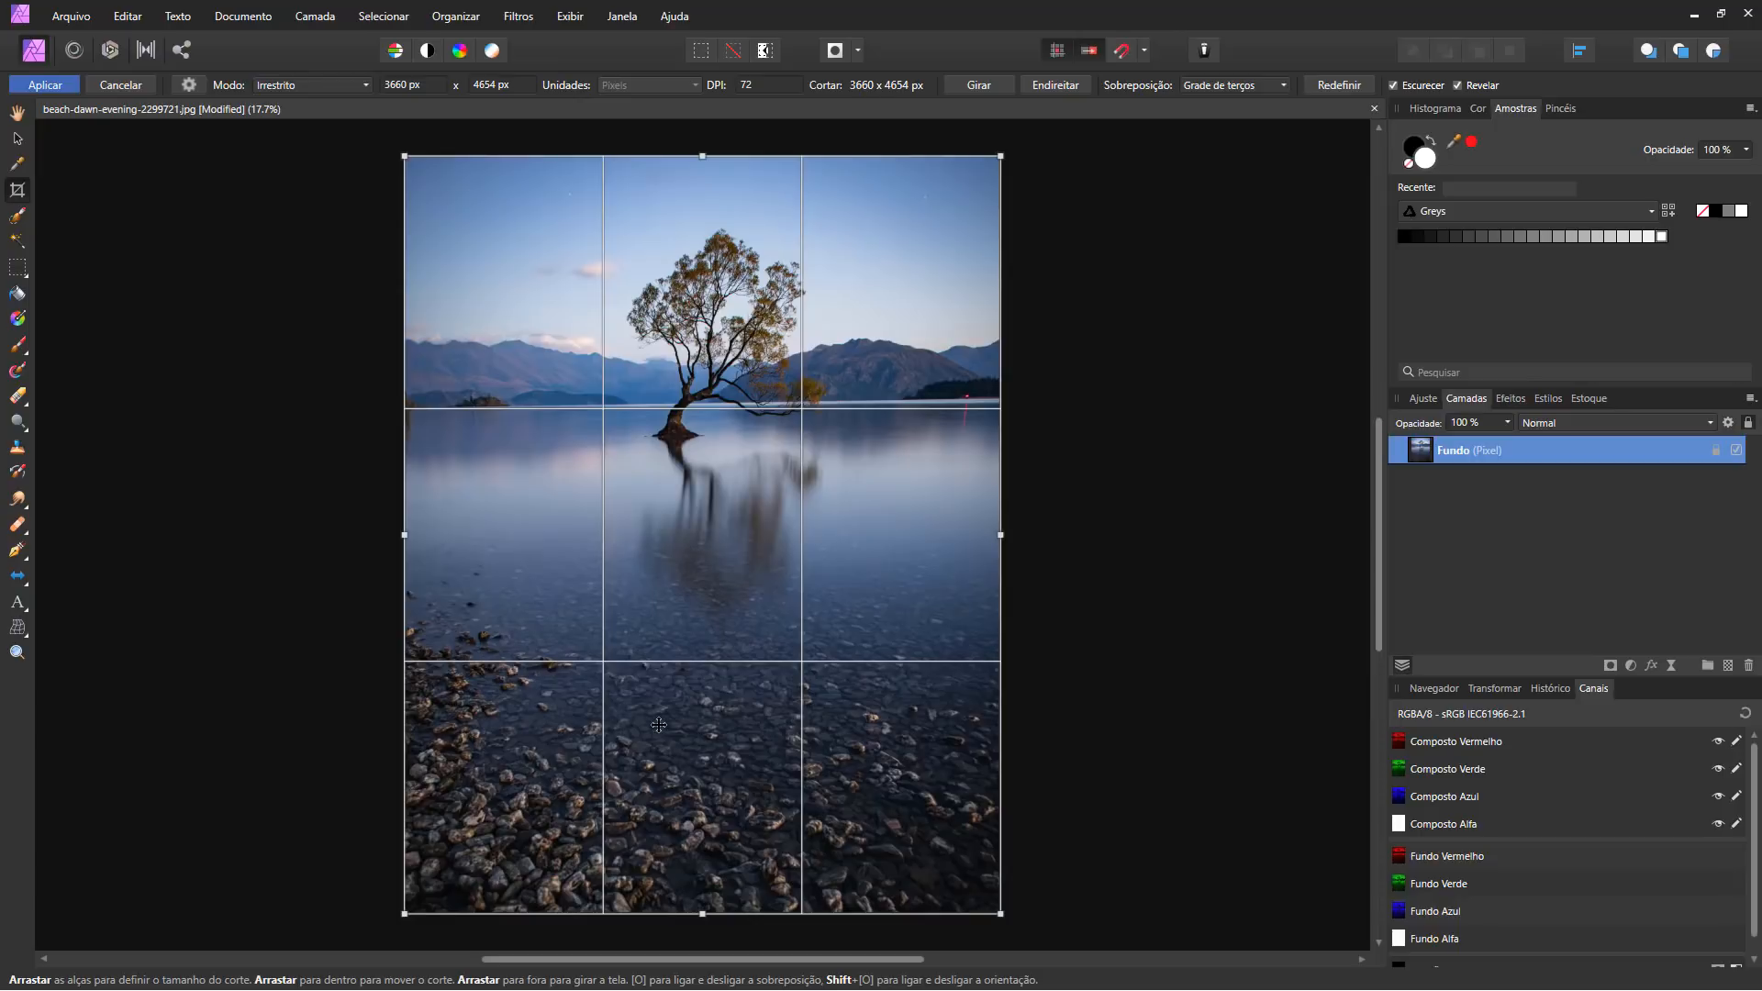
Try cropping the photo freehand to about 3525 × 2727 px around the tree and undo the applied crop.
left_click_drag(703, 913, 682, 611)
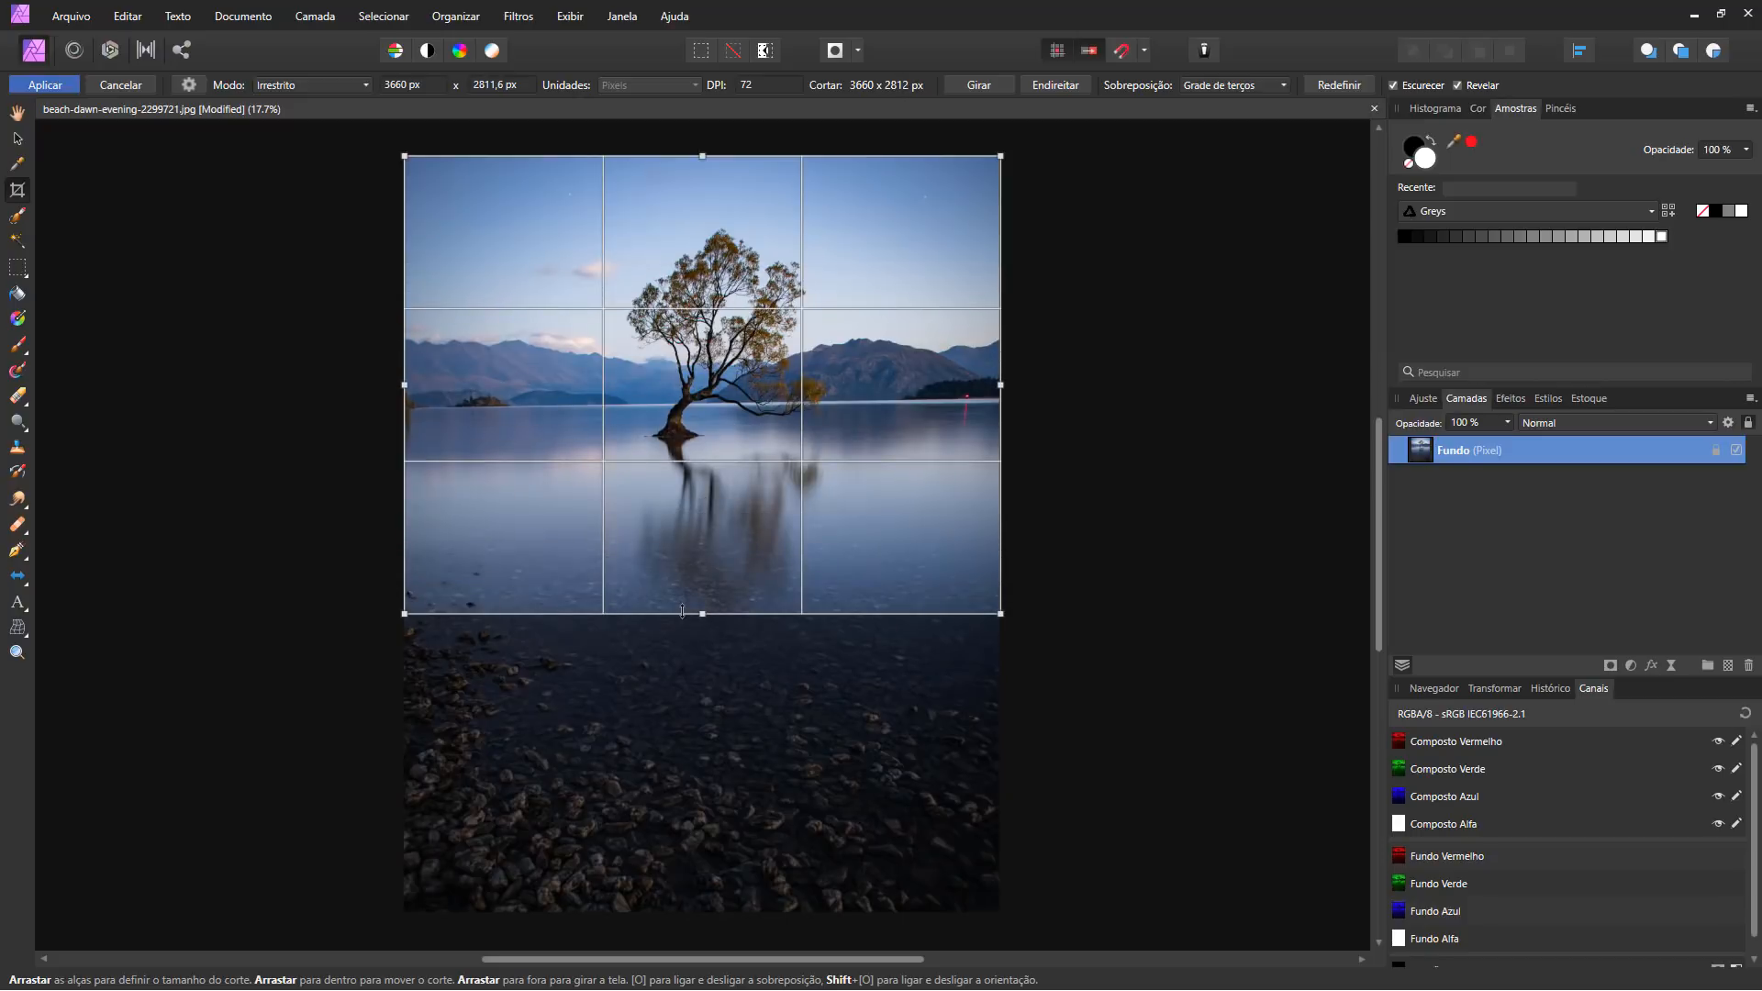
mouse_move(1001, 386)
left_mouse_down()
mouse_move(839, 408)
mouse_move(996, 411)
left_mouse_up()
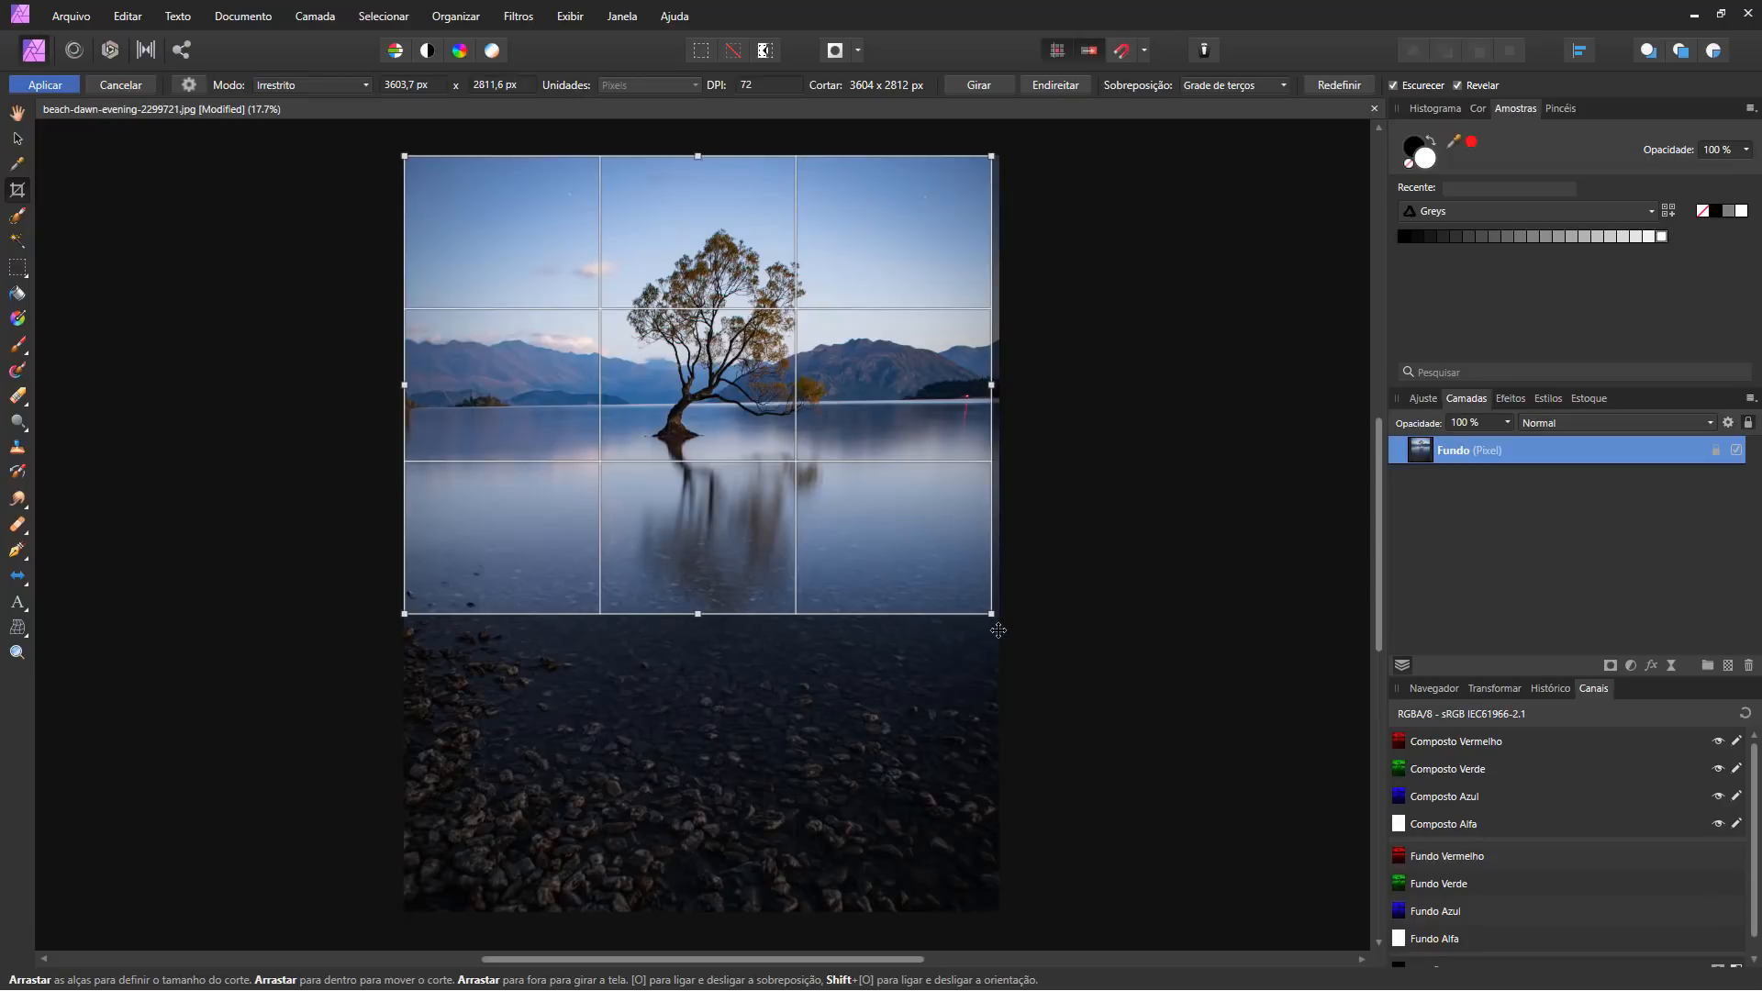
mouse_move(990, 614)
left_mouse_down()
mouse_move(899, 624)
mouse_move(861, 480)
mouse_move(978, 488)
mouse_move(862, 550)
mouse_move(976, 642)
mouse_move(1005, 610)
mouse_move(978, 601)
left_mouse_up()
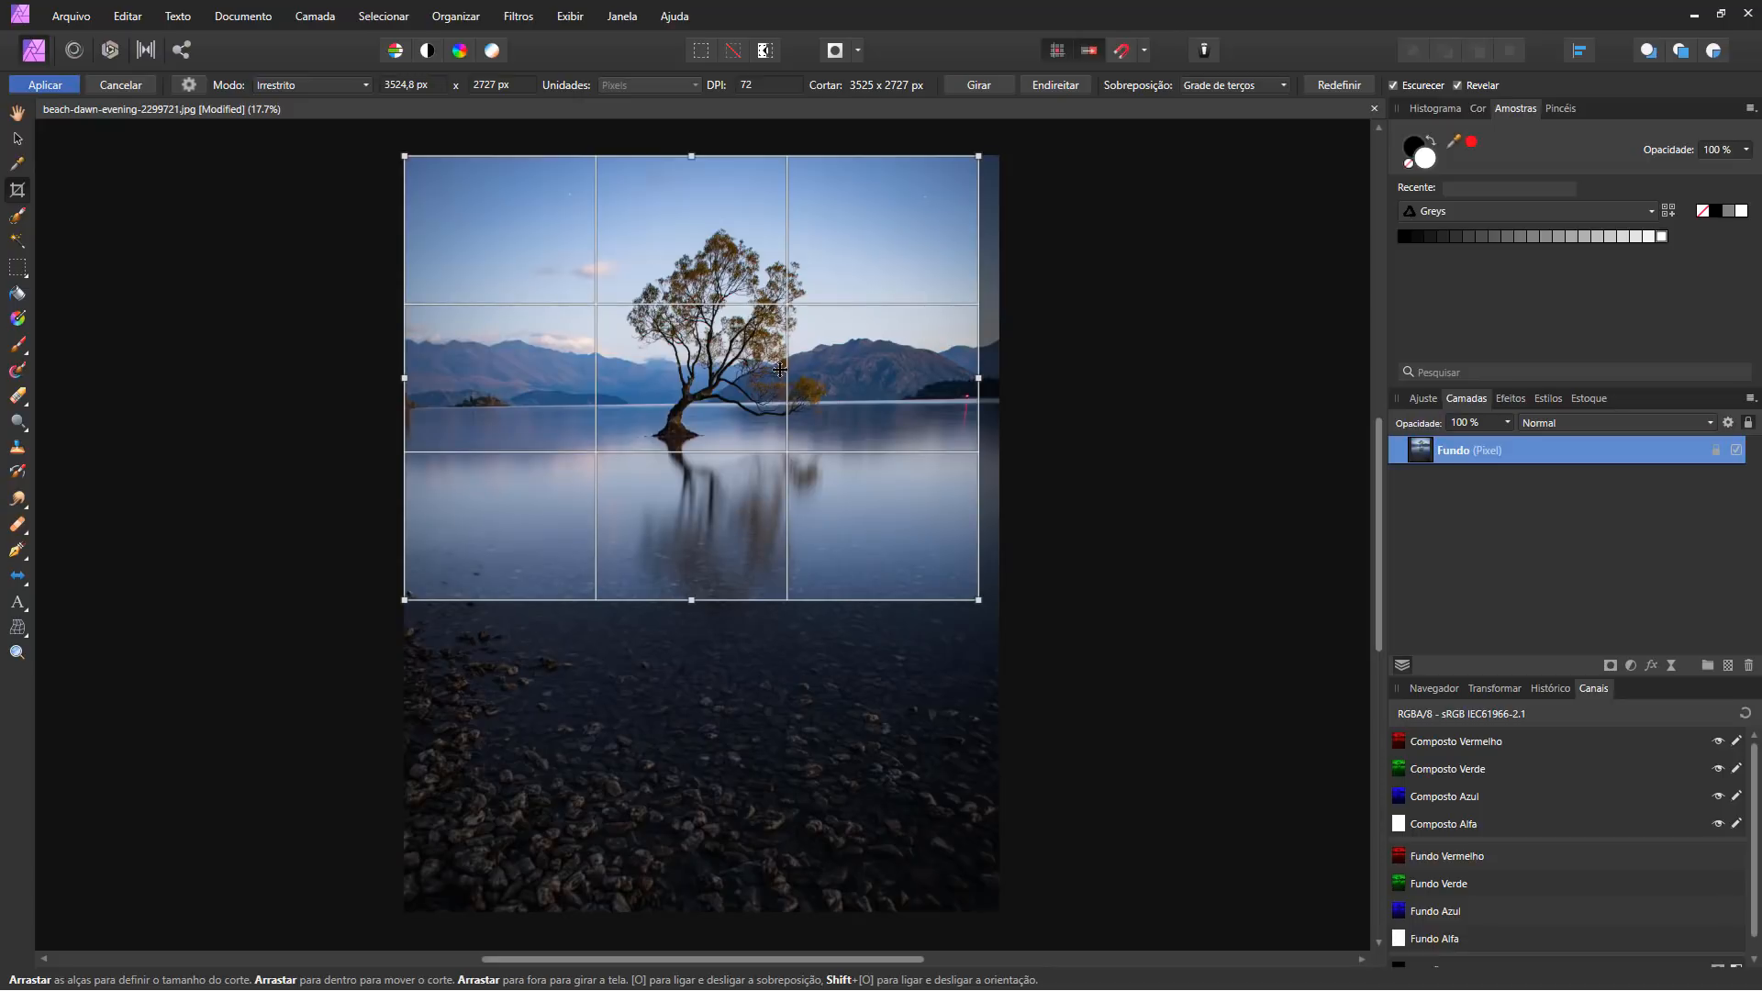
left_click(45, 84)
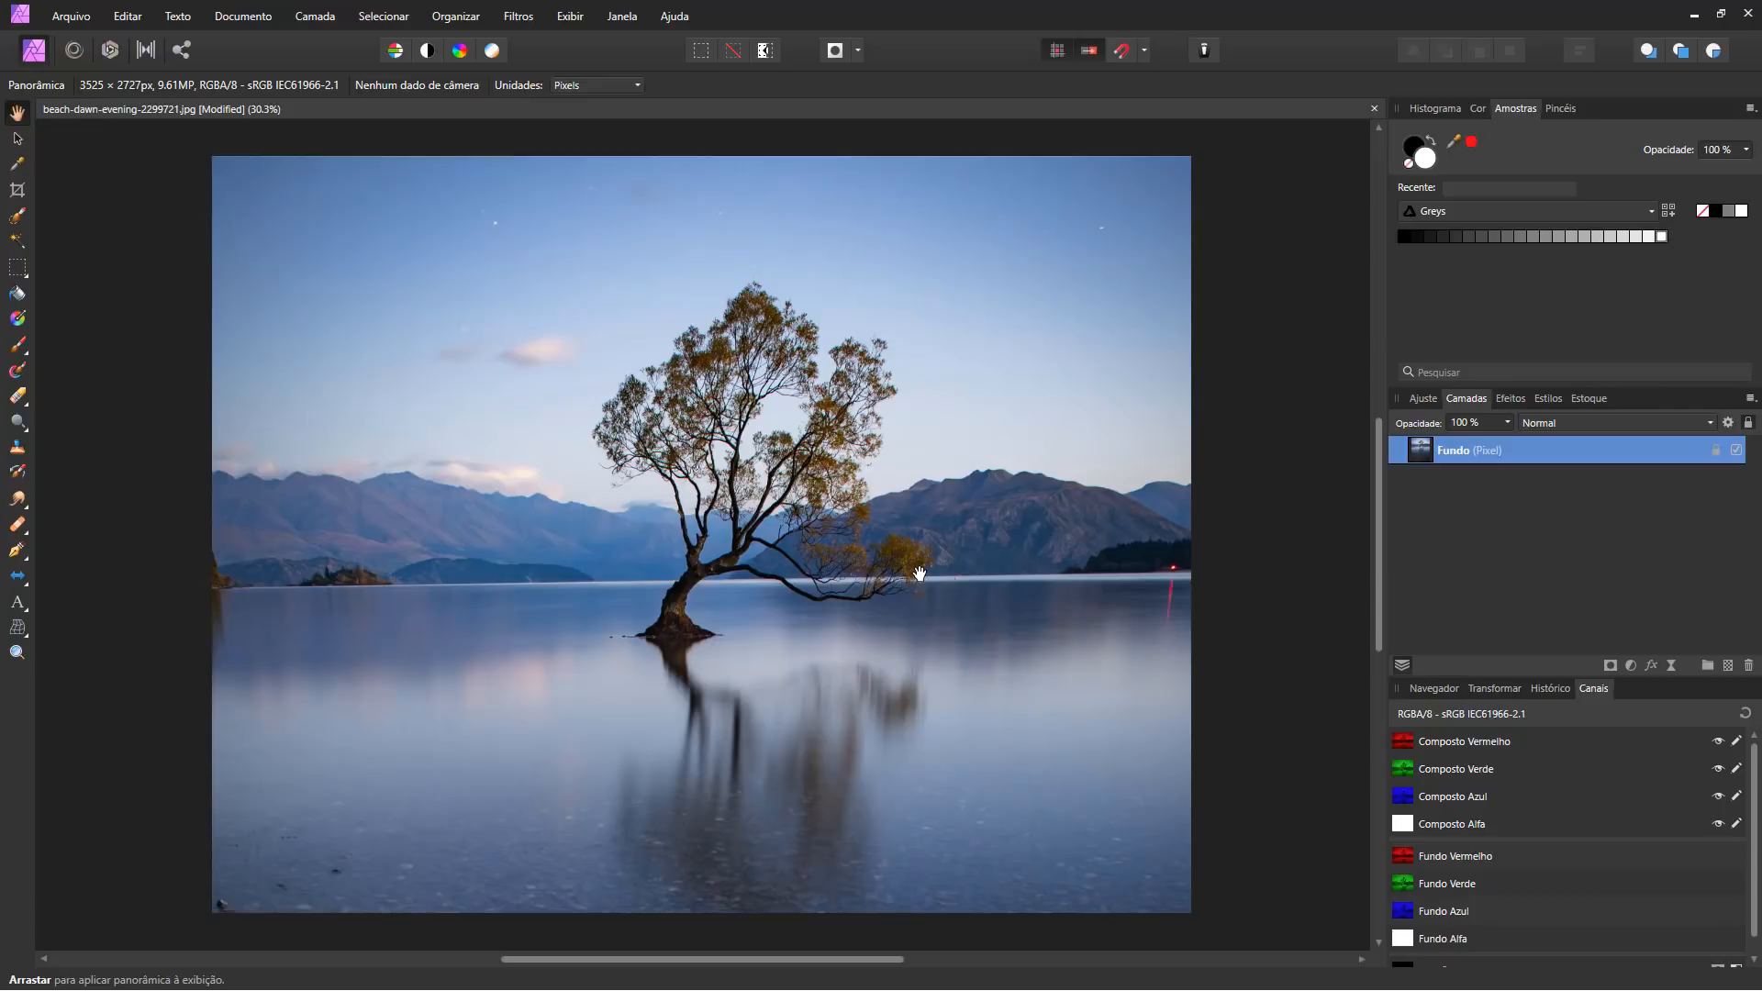
key("ctrl+z")
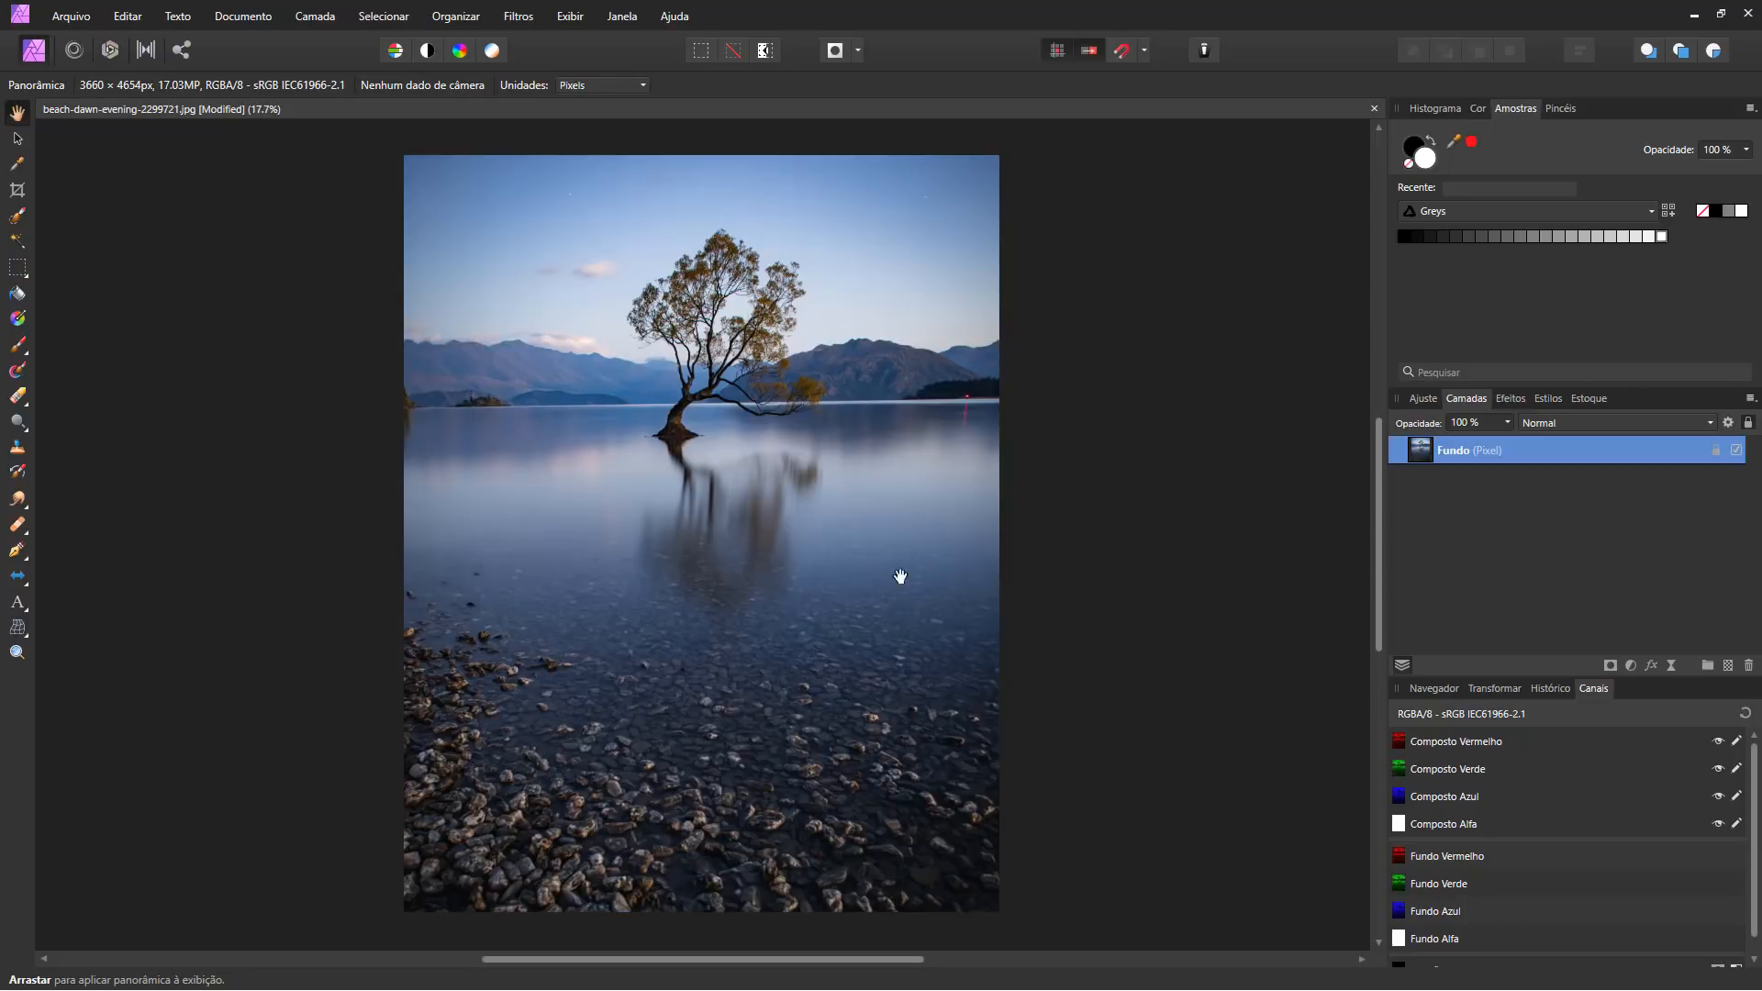
Check the full photo's pixel dimensions in the document resize settings without resizing it.
left_click(244, 18)
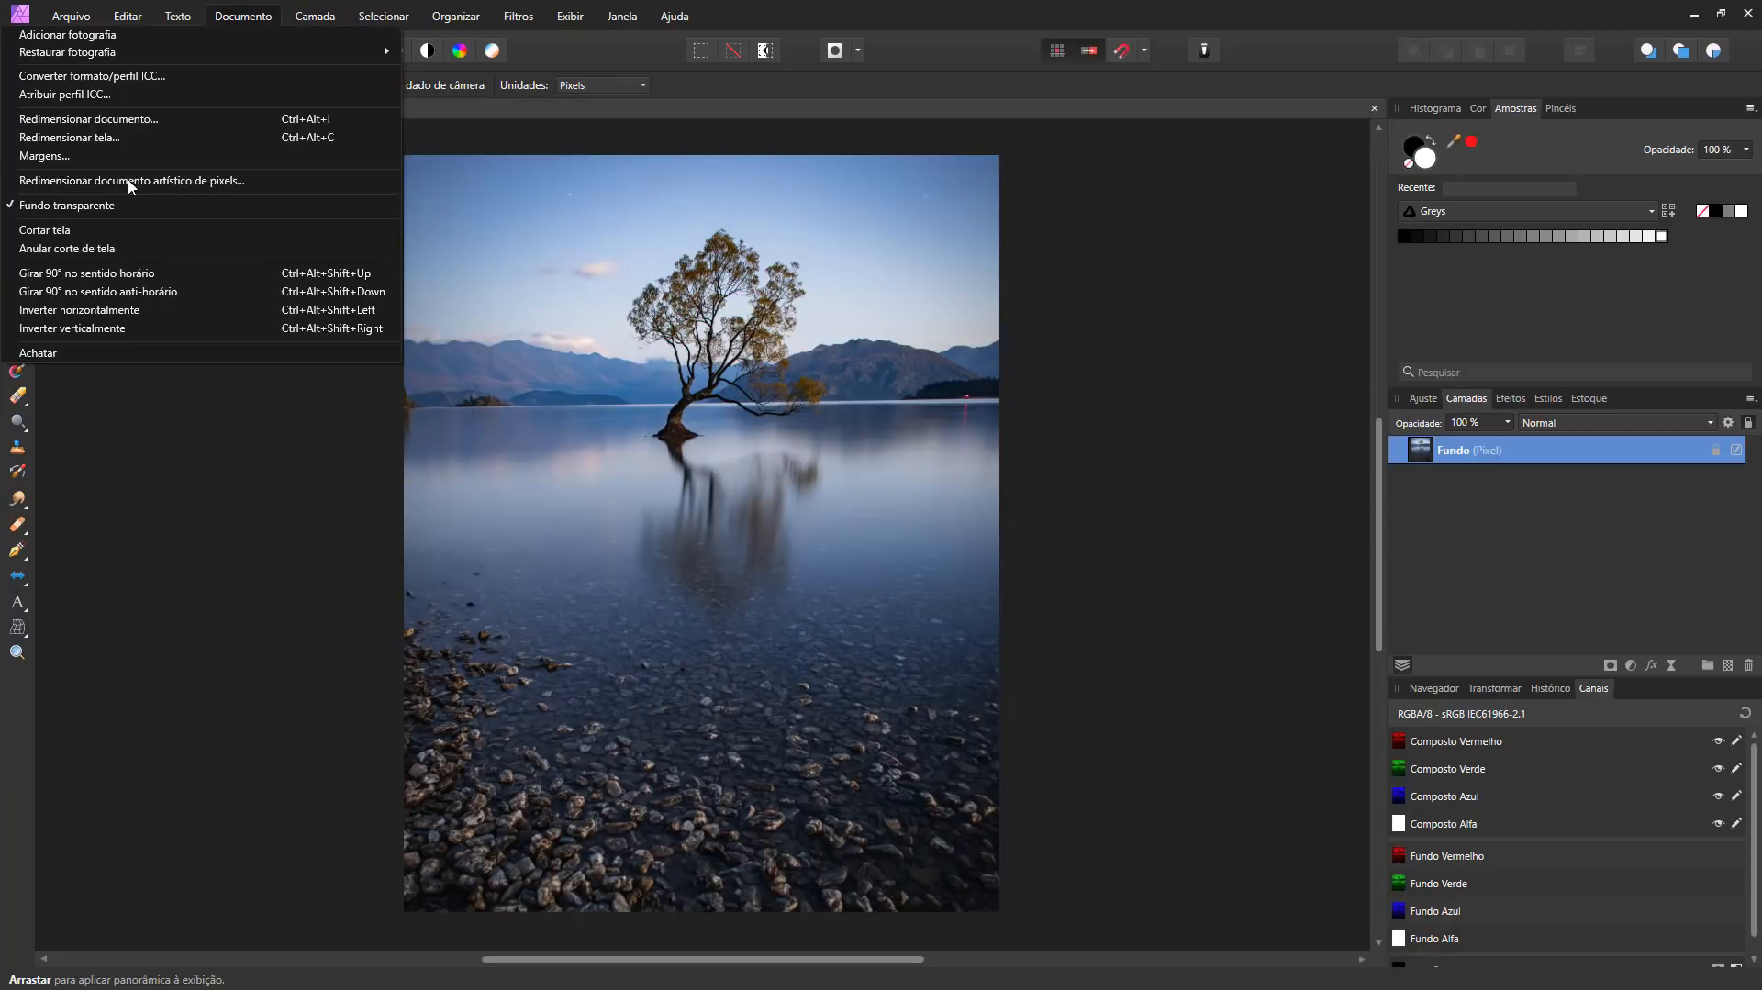
left_click(125, 117)
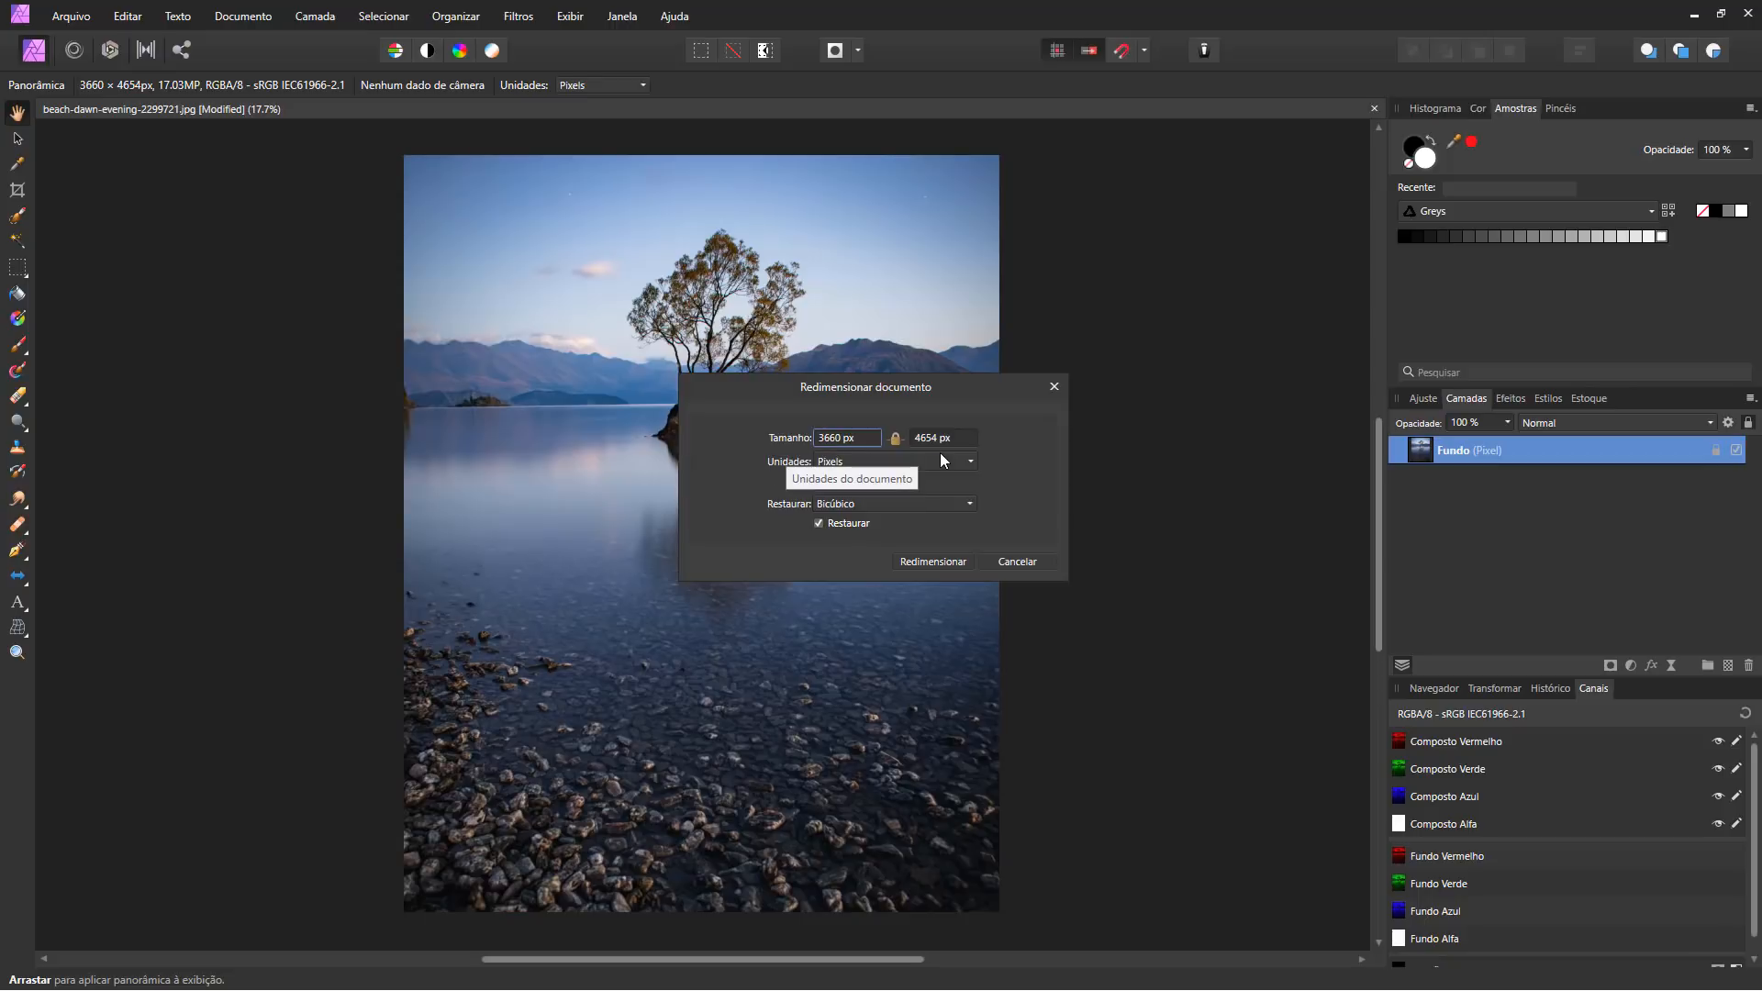
left_click(1016, 561)
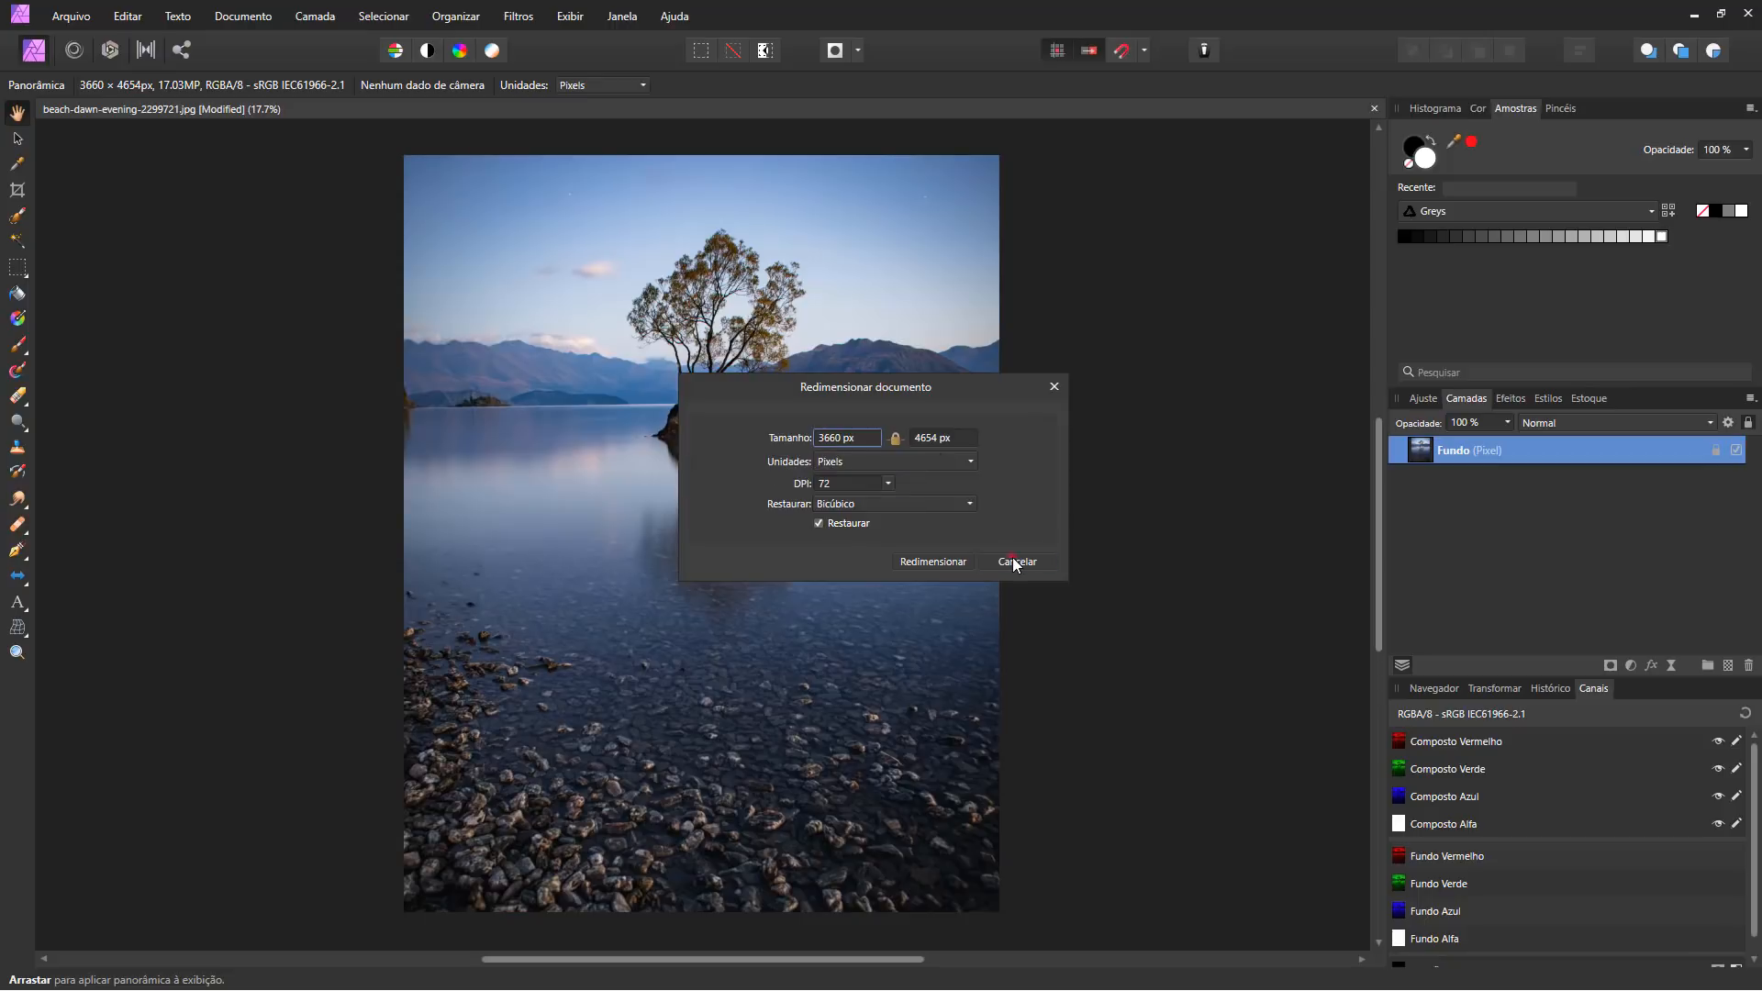
Crop away the pebbled shore and a strip beside the tree, leaving about 3311 × 2502 px, and apply it.
key("c")
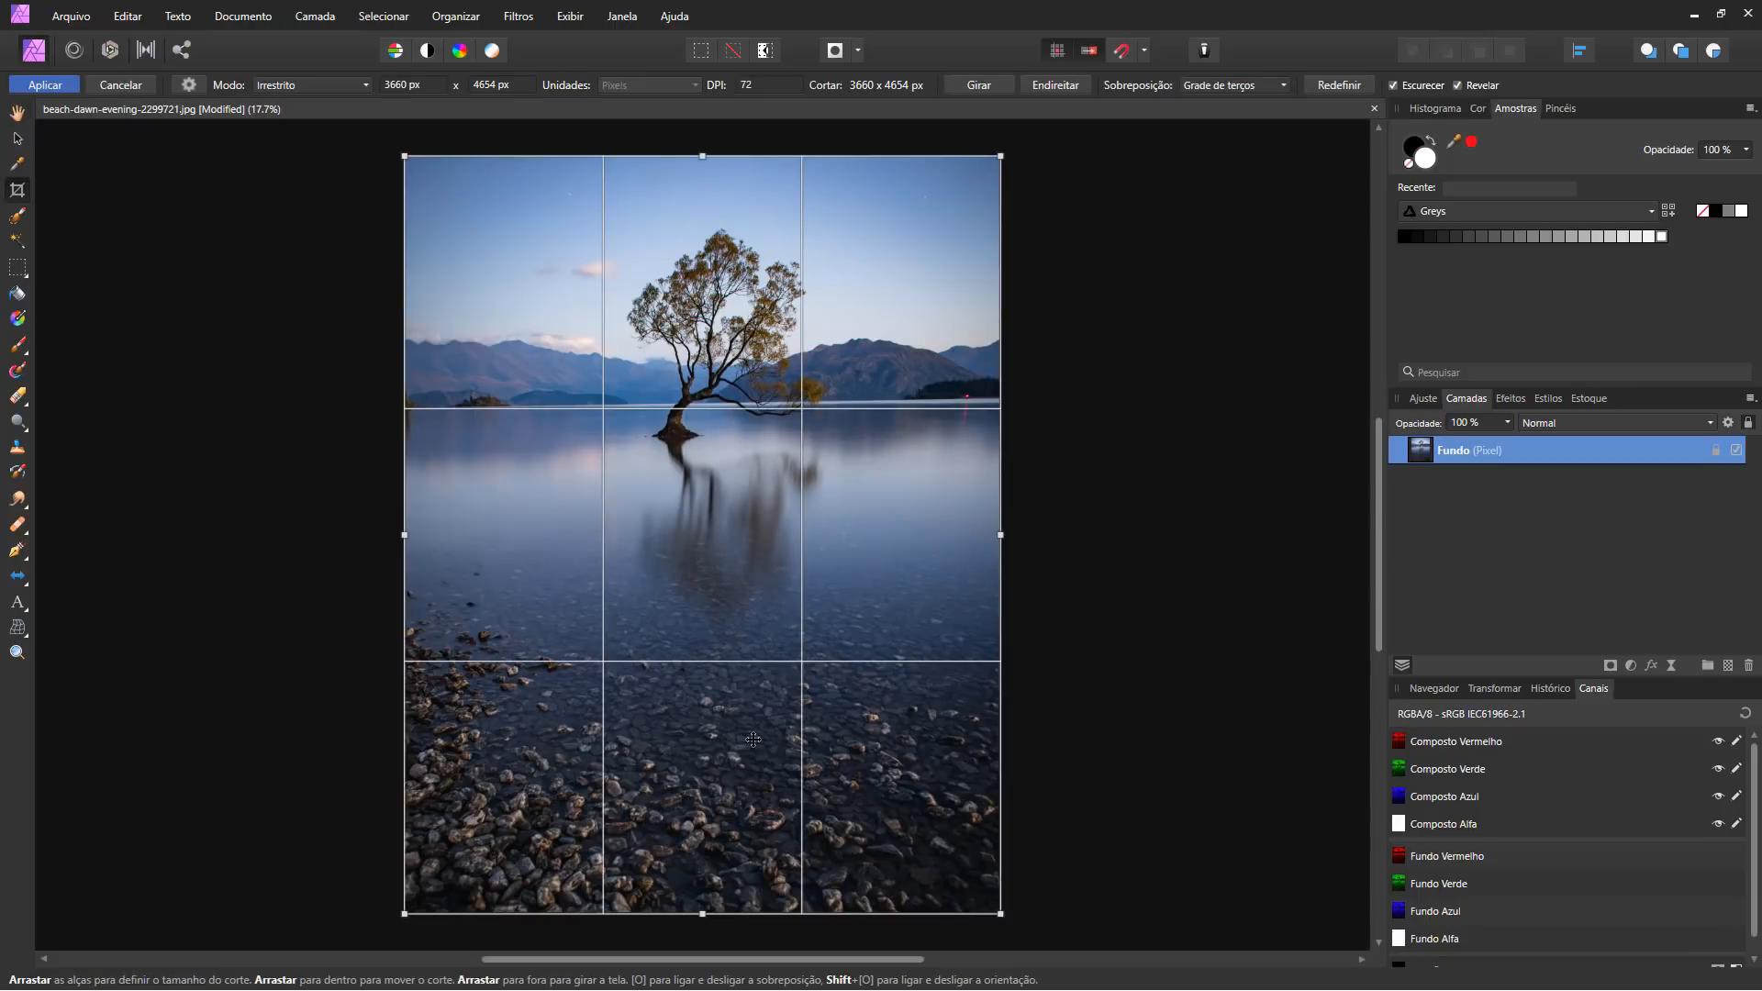
left_click_drag(703, 911, 702, 563)
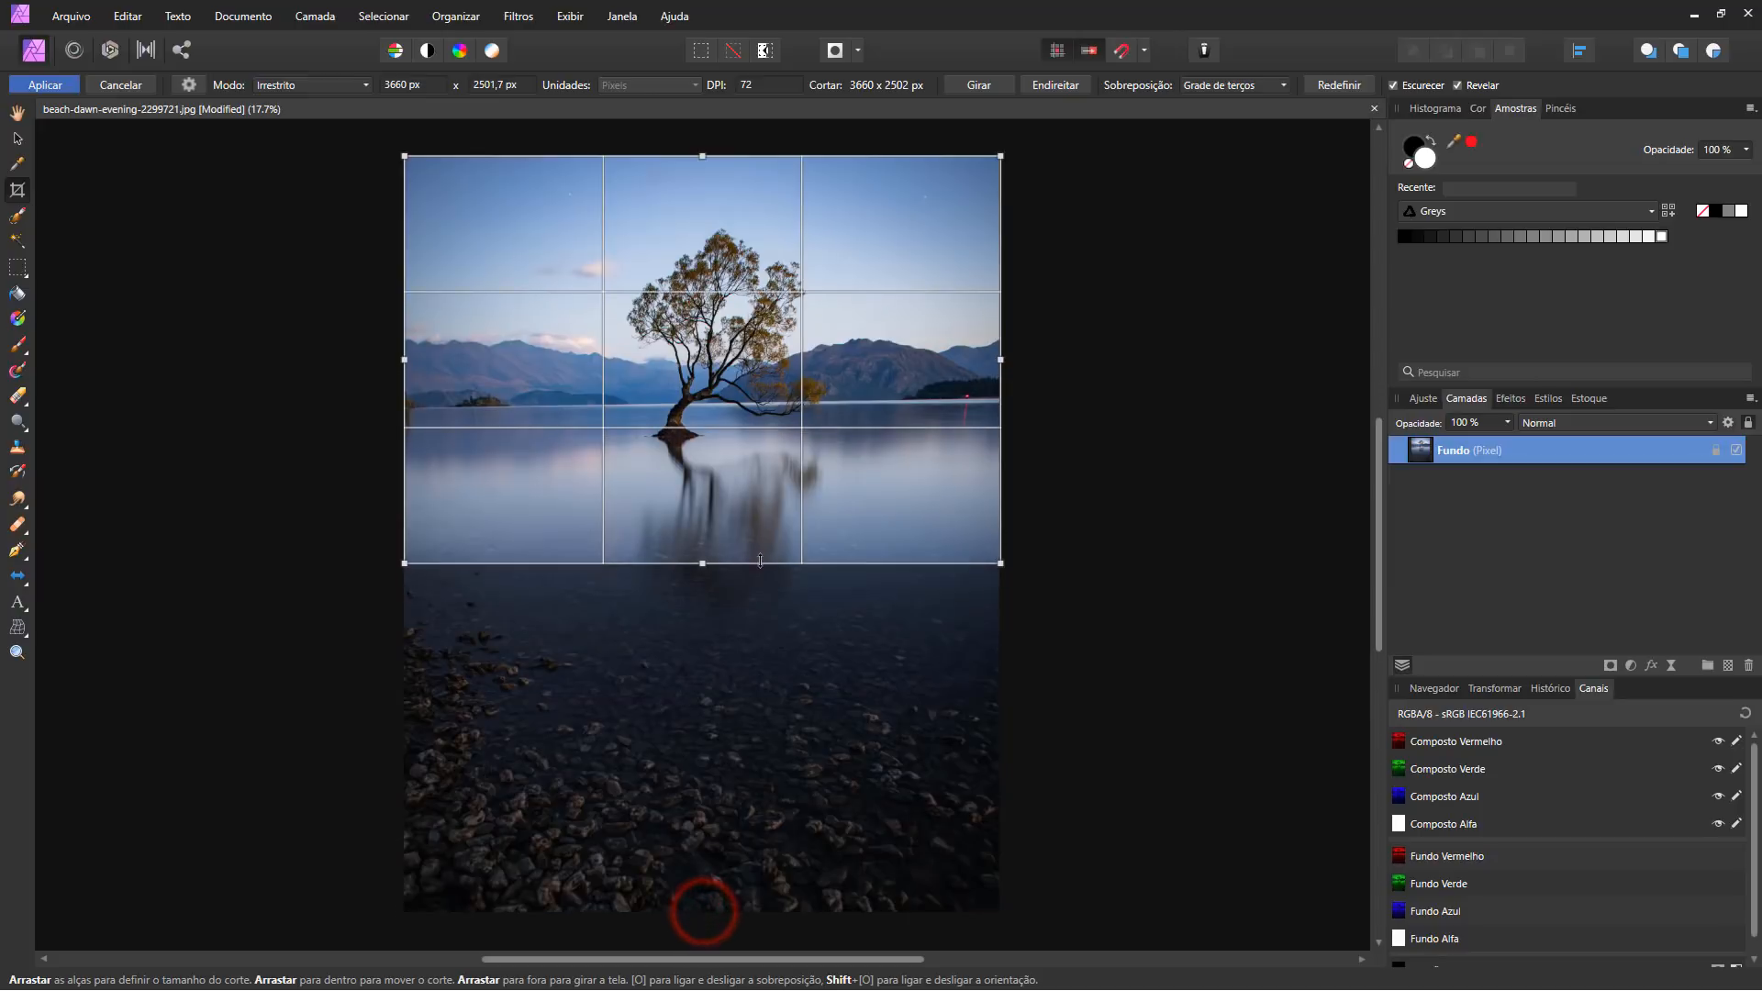
left_click_drag(998, 360, 943, 361)
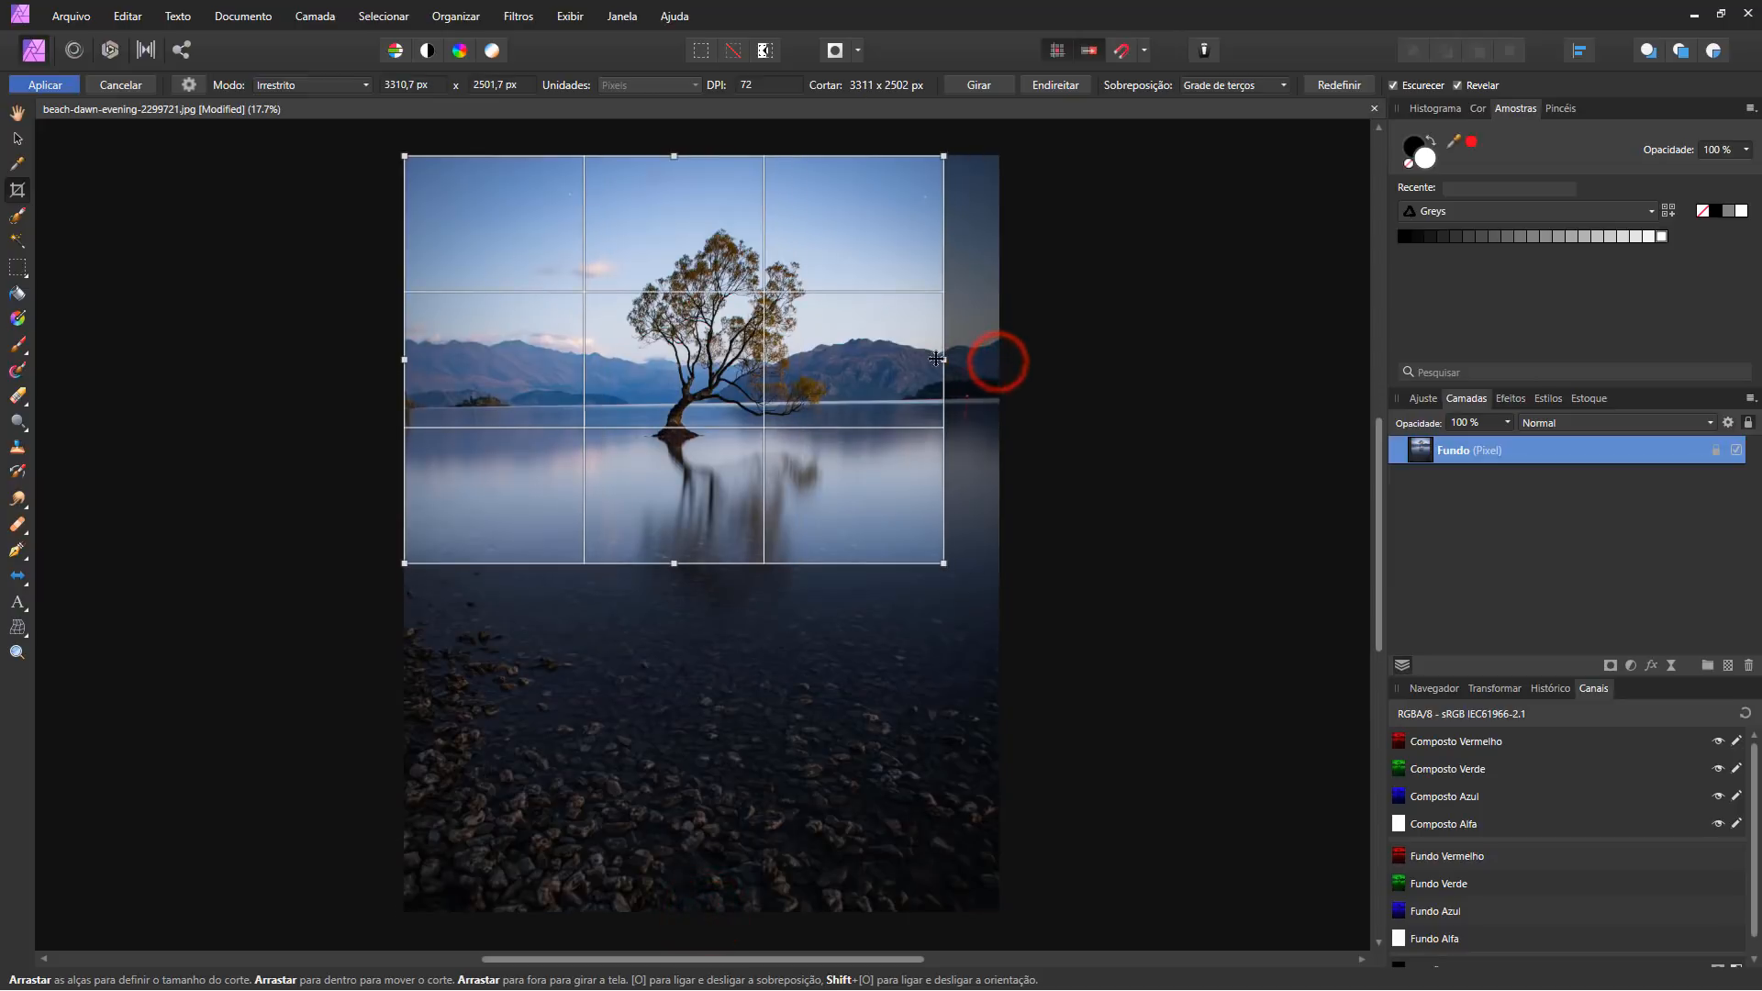
left_click(45, 85)
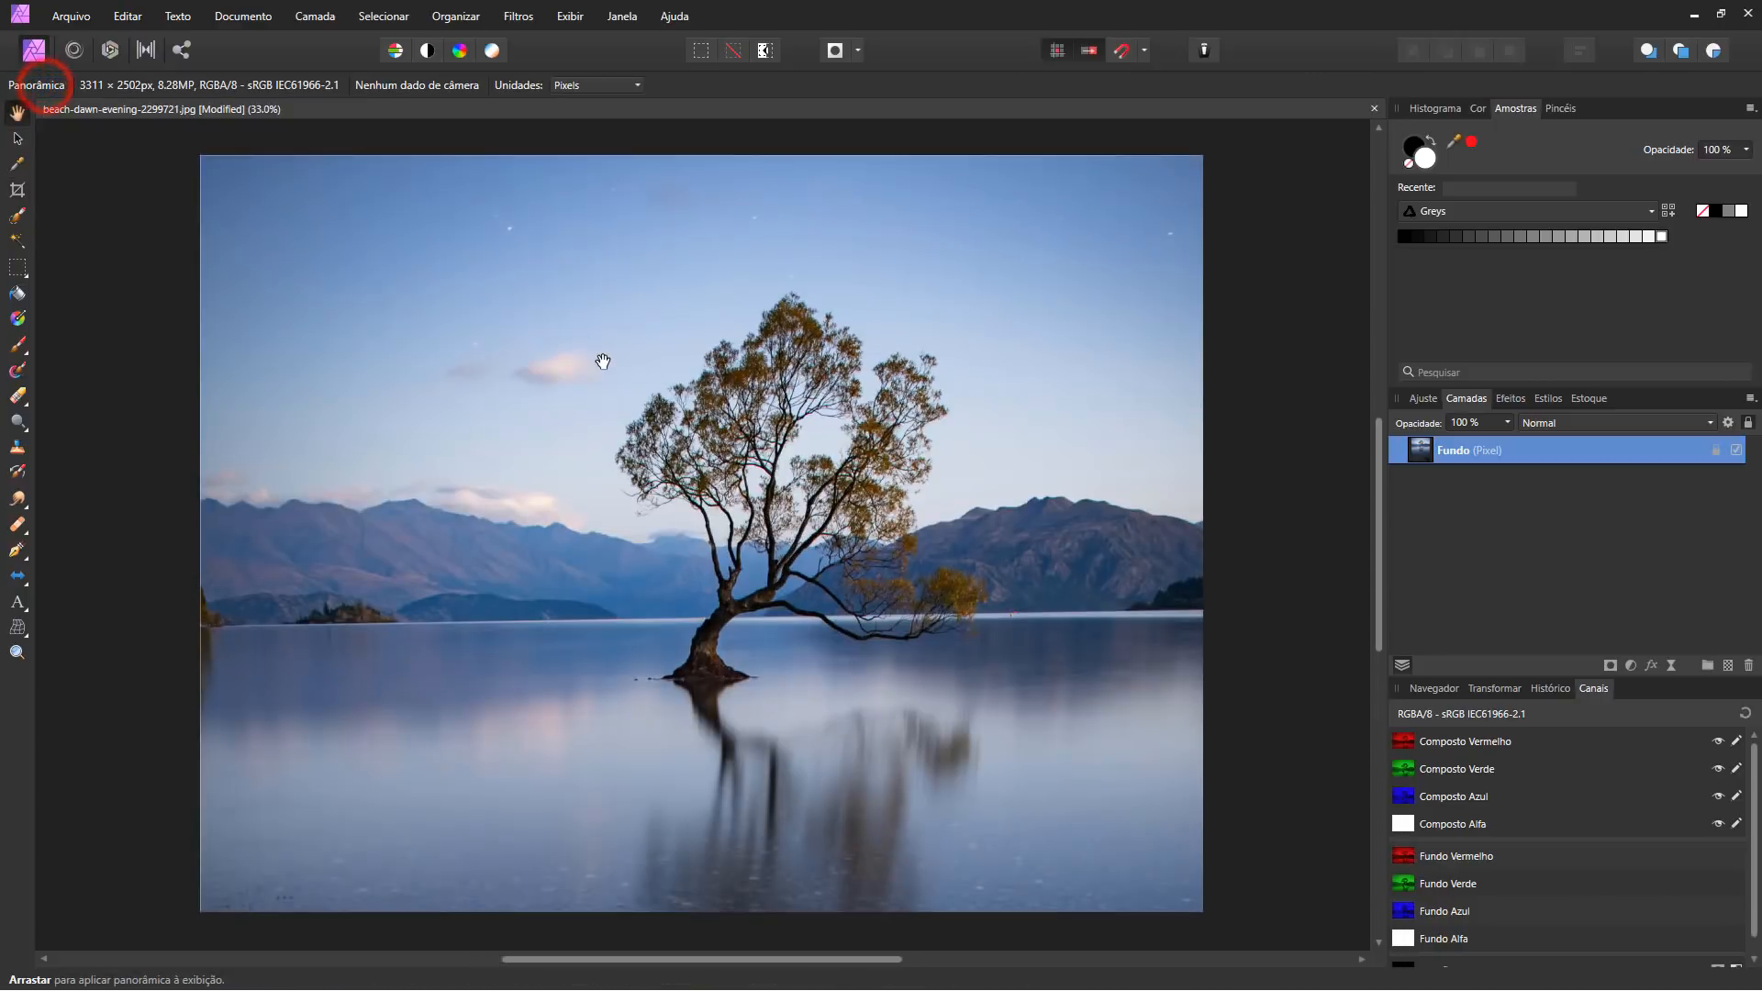
Check the cropped document's pixel dimensions in the document resize settings without resizing it.
left_click(243, 15)
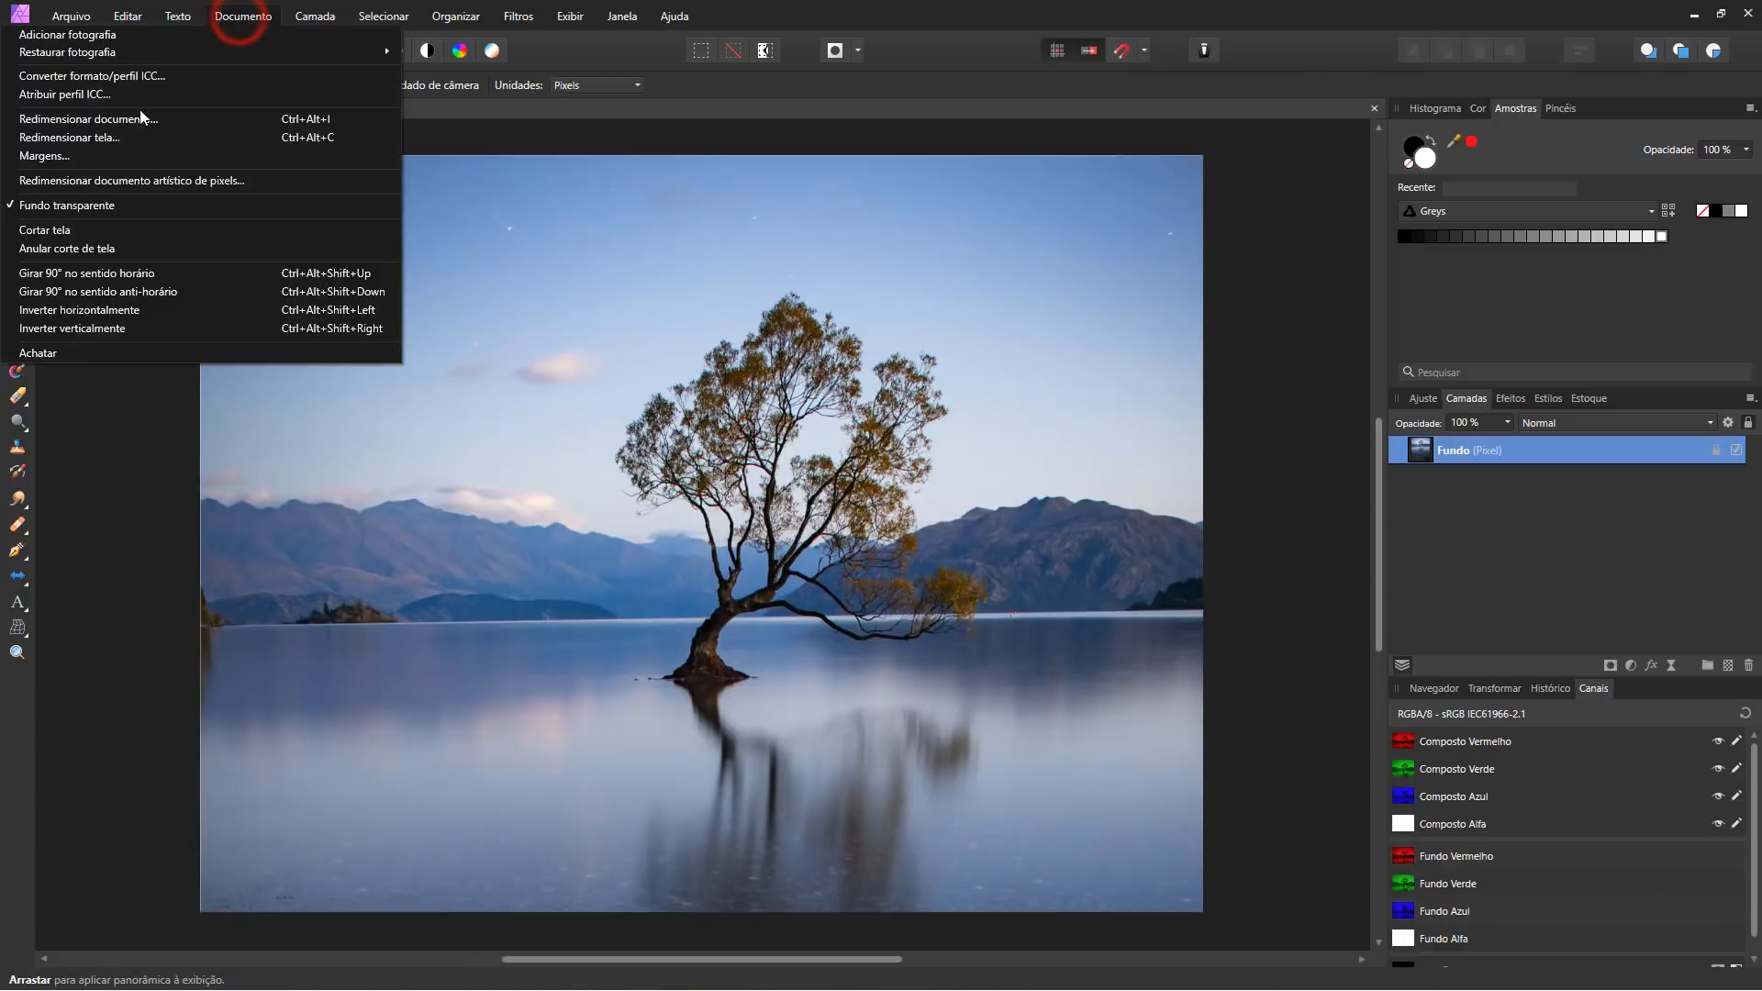
left_click(106, 123)
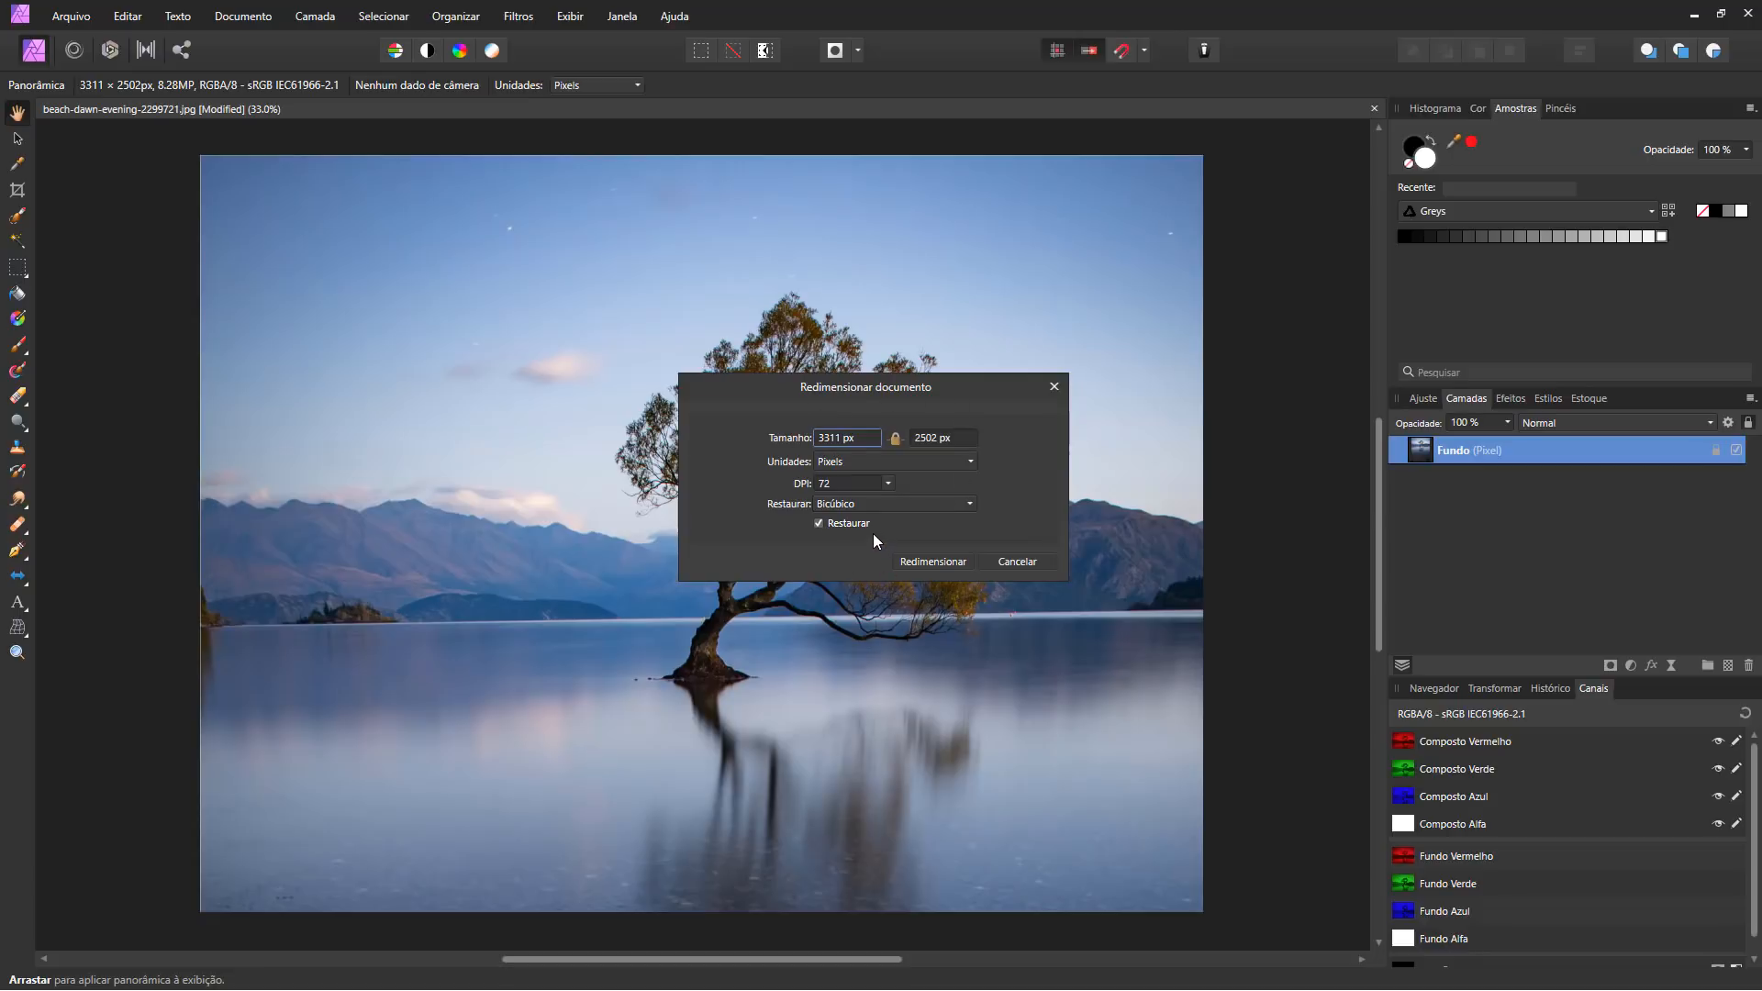
left_click(1008, 555)
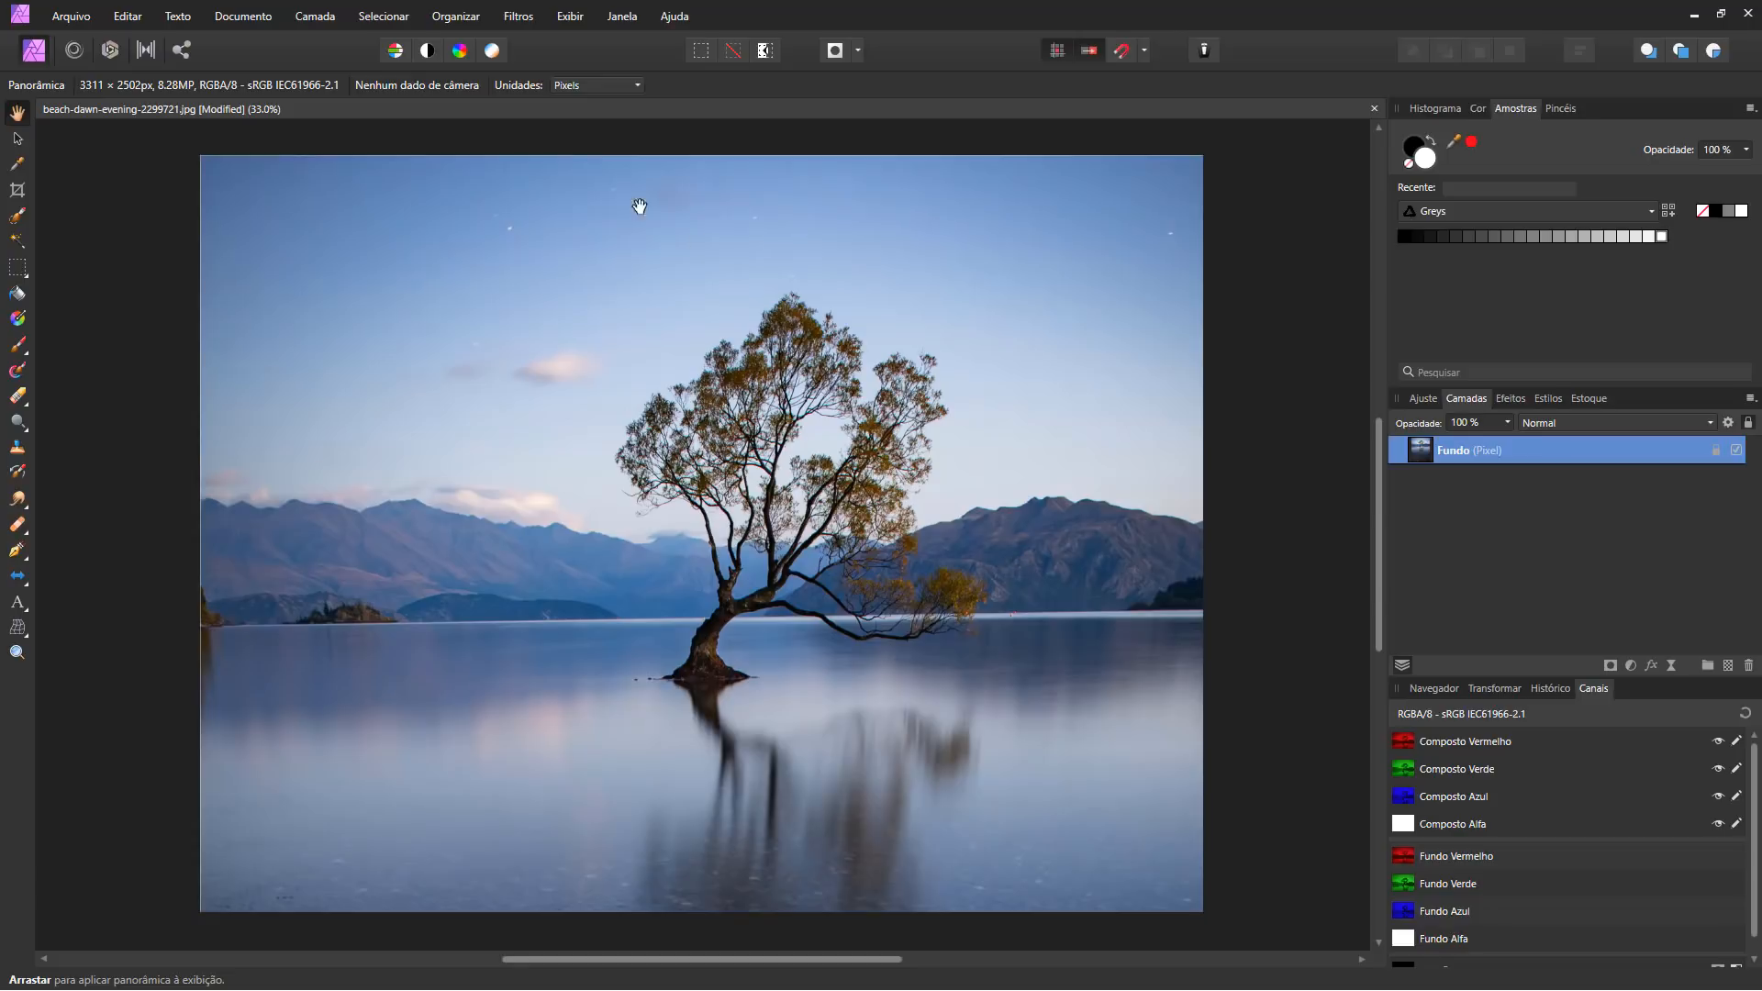
Restore the full uncropped photo with the Anular corte de tela command.
left_click(243, 15)
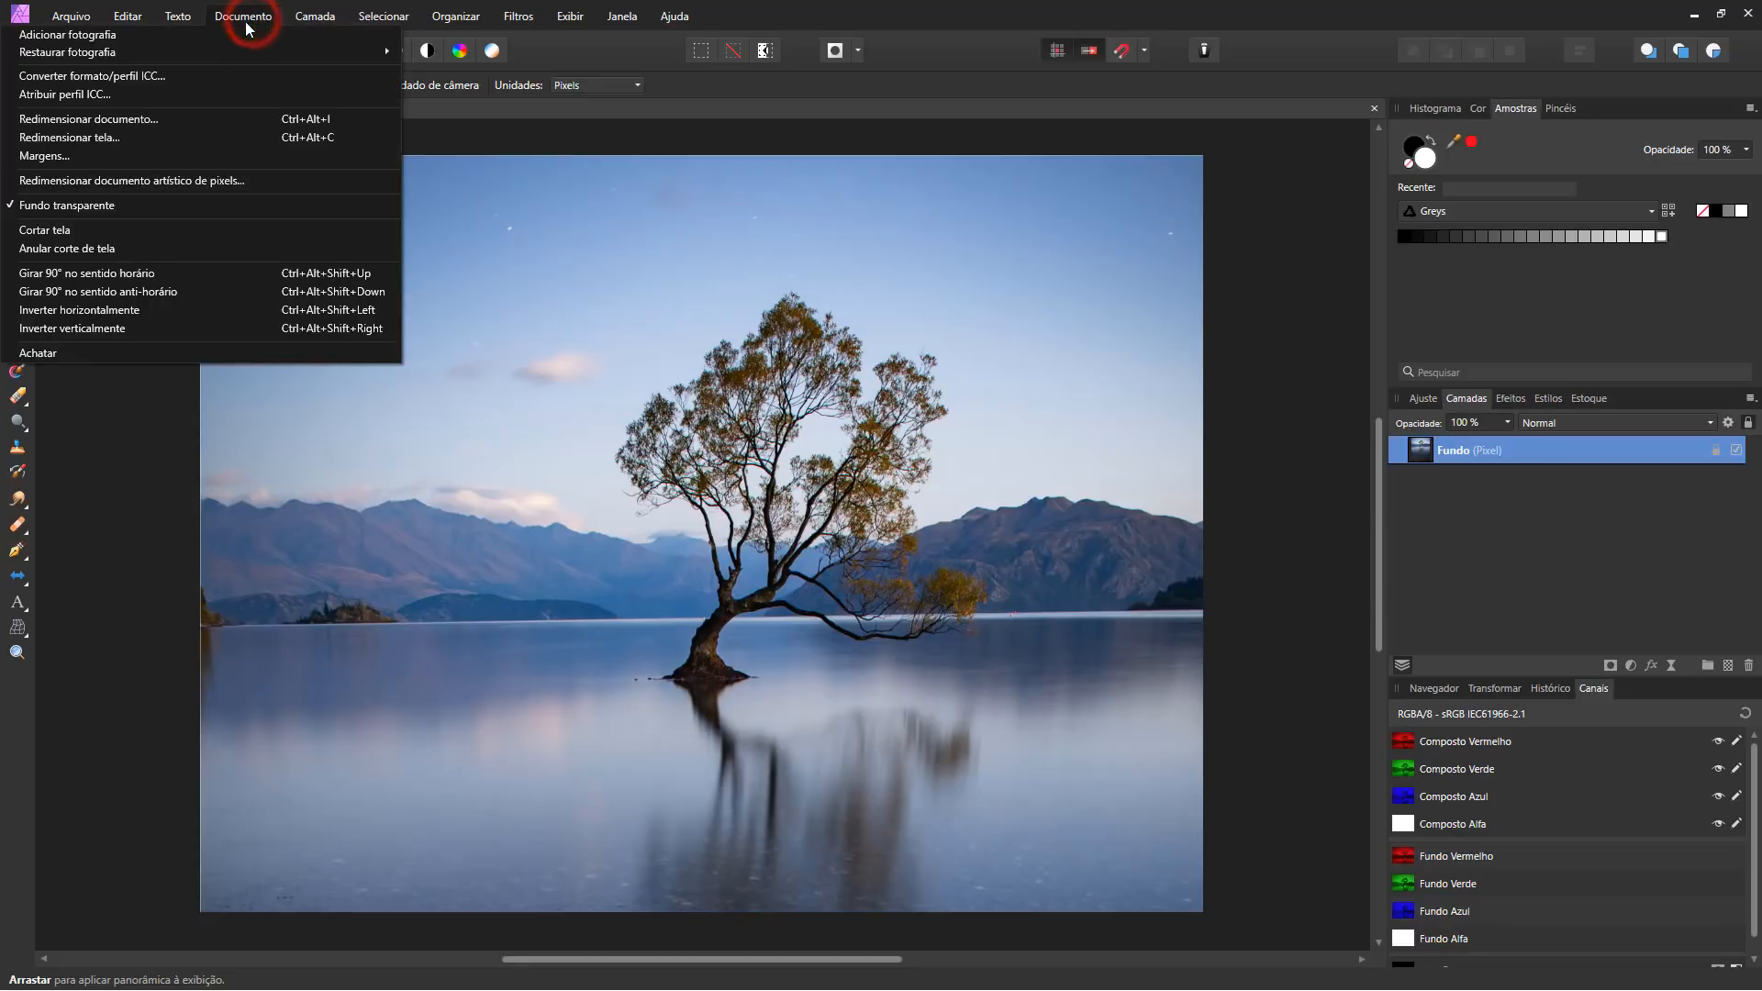
left_click(112, 248)
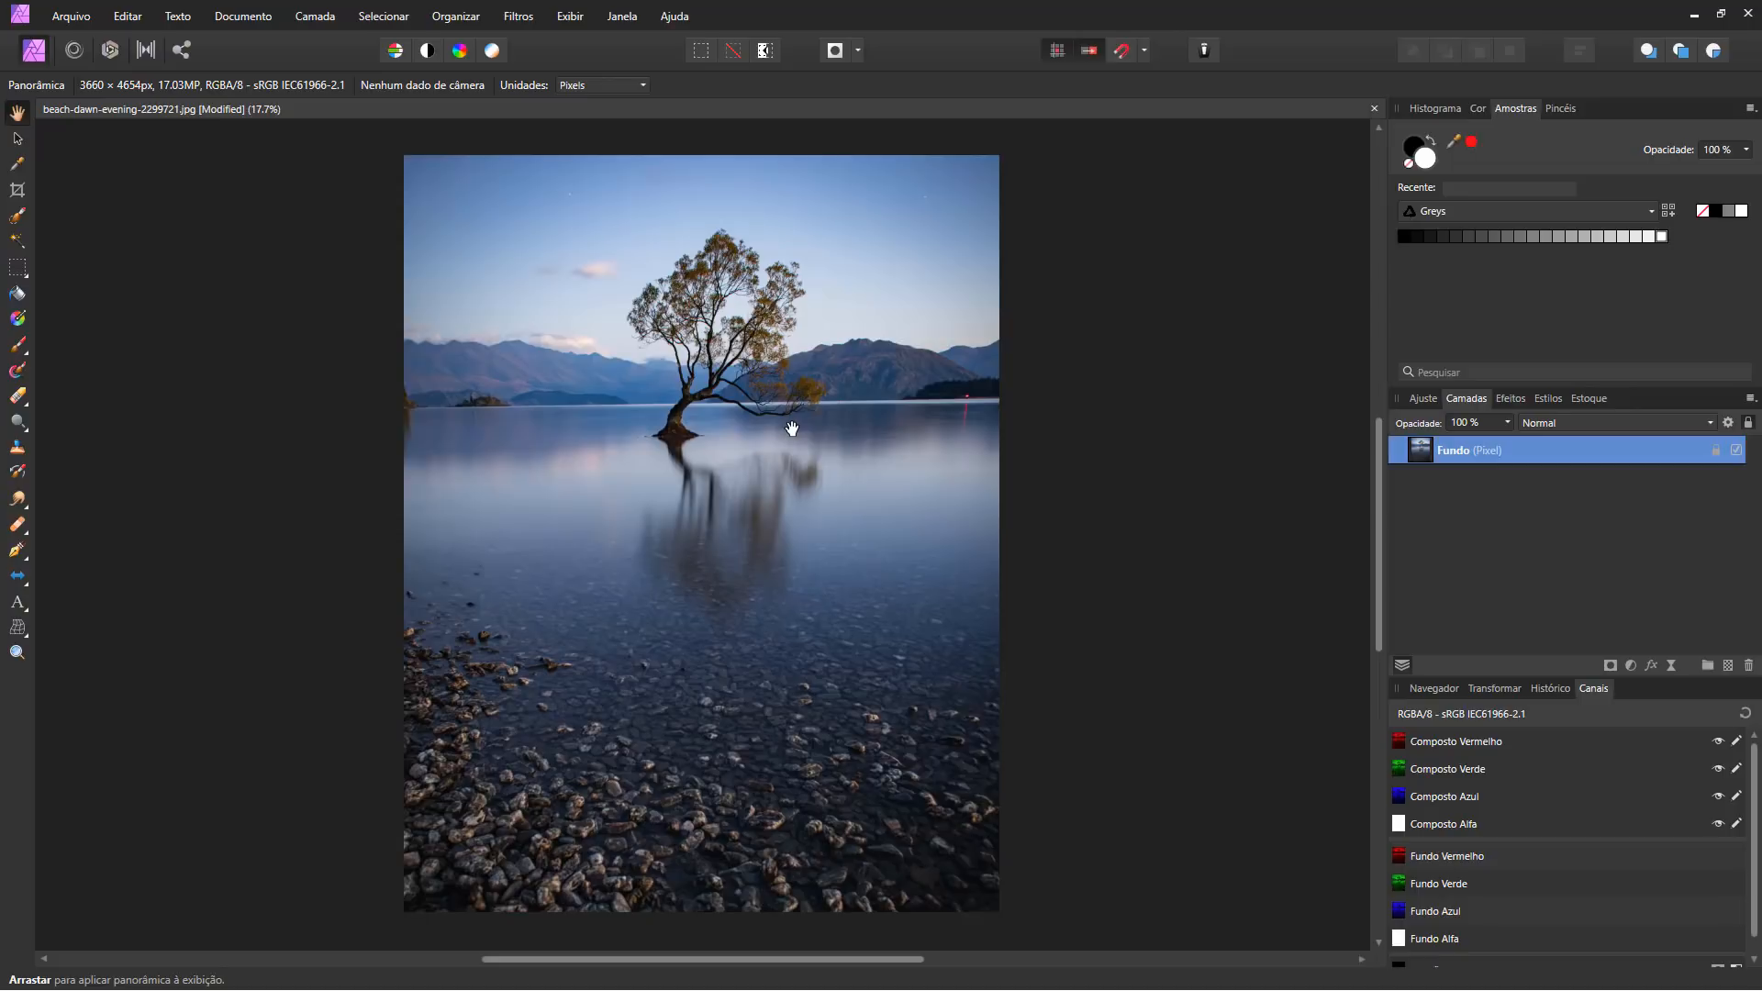
Start a new unconstrained crop and size its frame to about 3598 × 2468 px over the sky, tree and lake.
key("c")
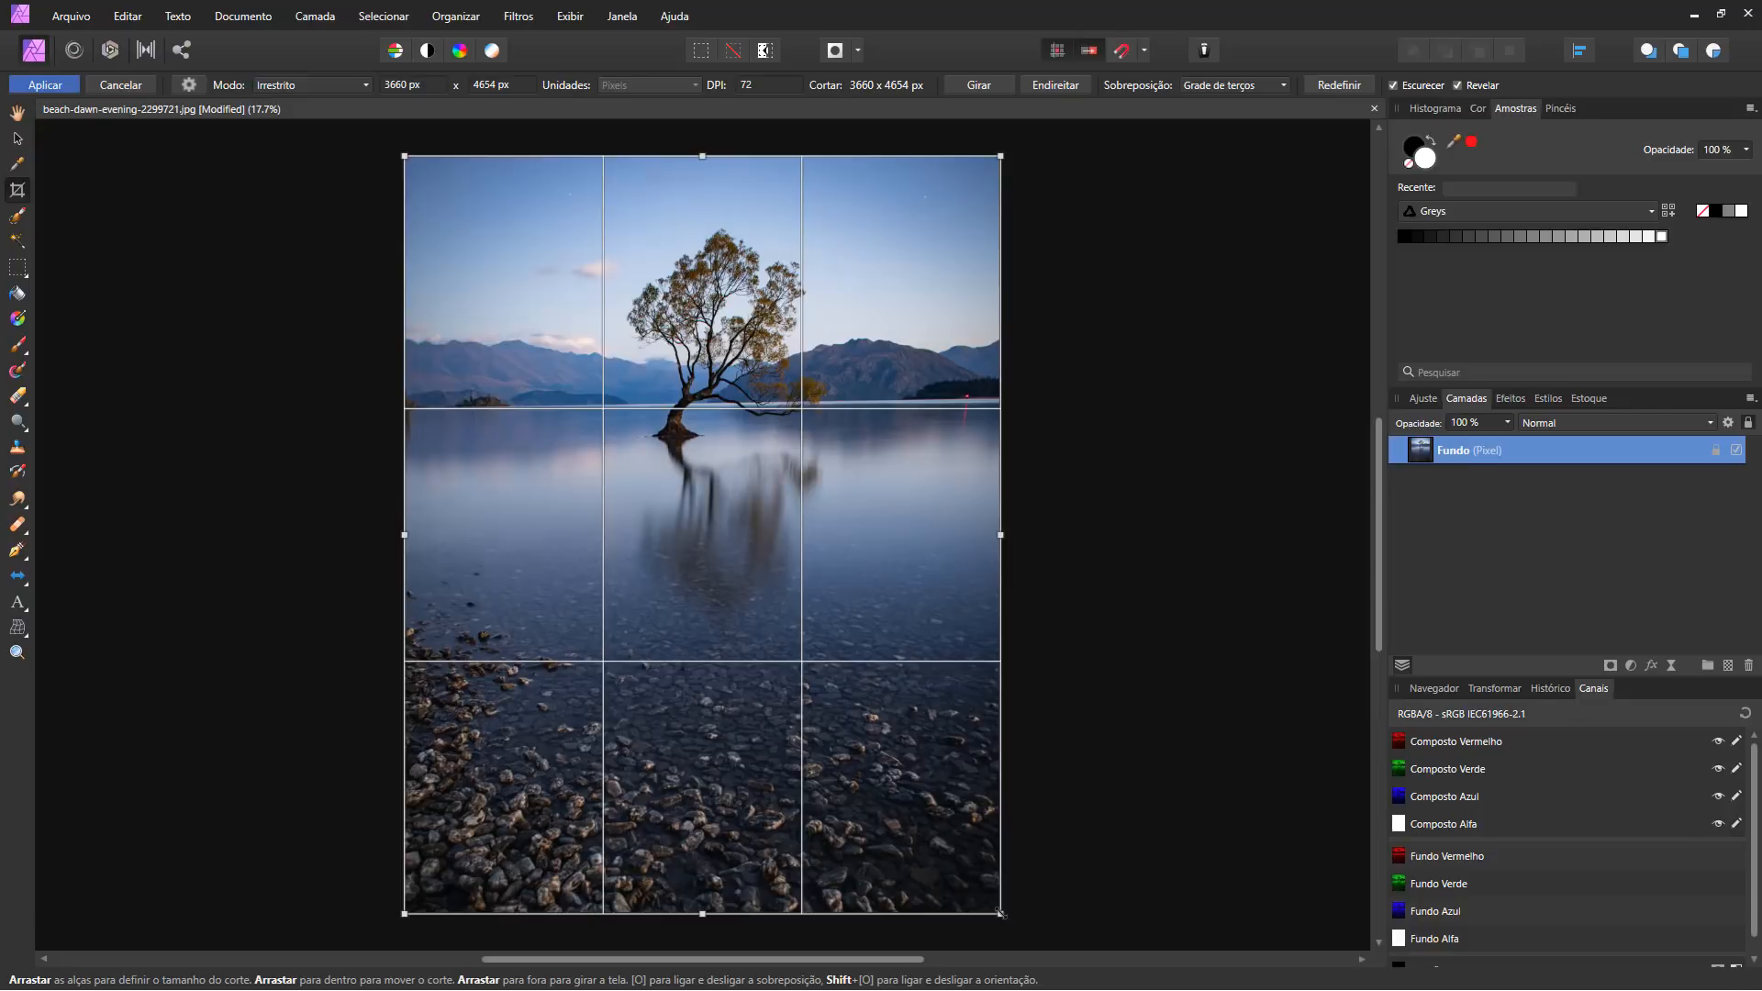
left_click_drag(1000, 913, 984, 576)
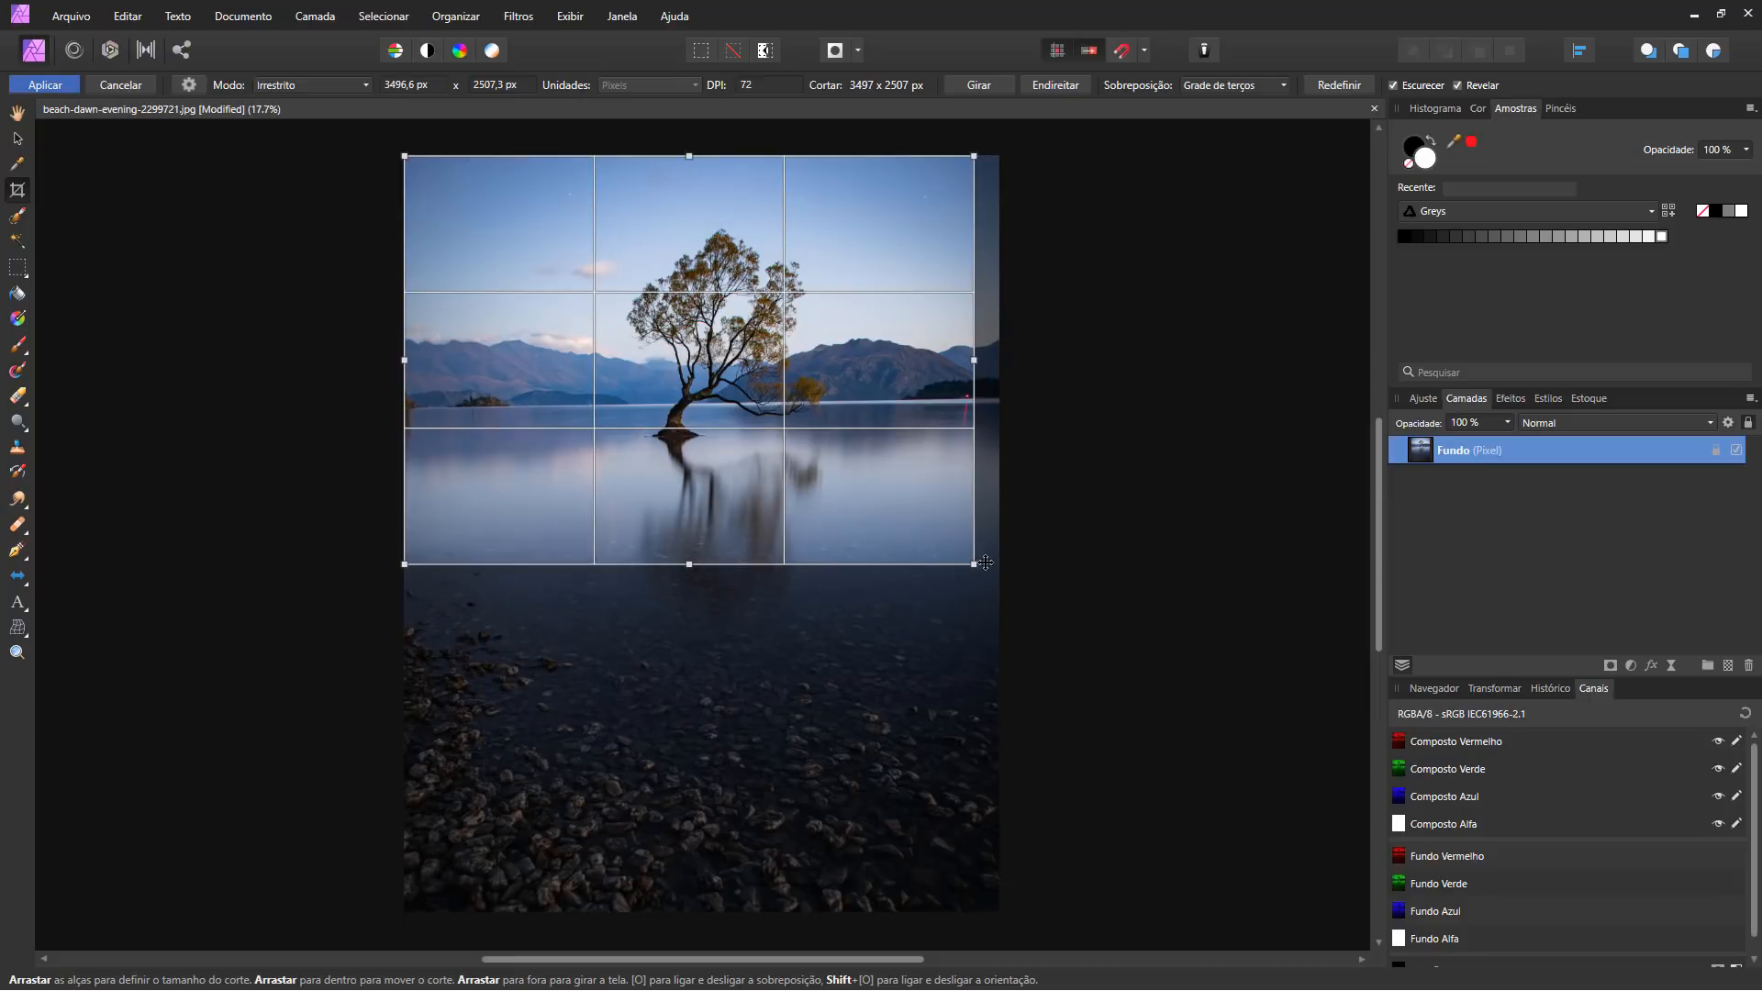
mouse_move(974, 564)
left_mouse_down()
mouse_move(950, 504)
mouse_move(991, 563)
mouse_move(994, 535)
mouse_move(990, 557)
left_mouse_up()
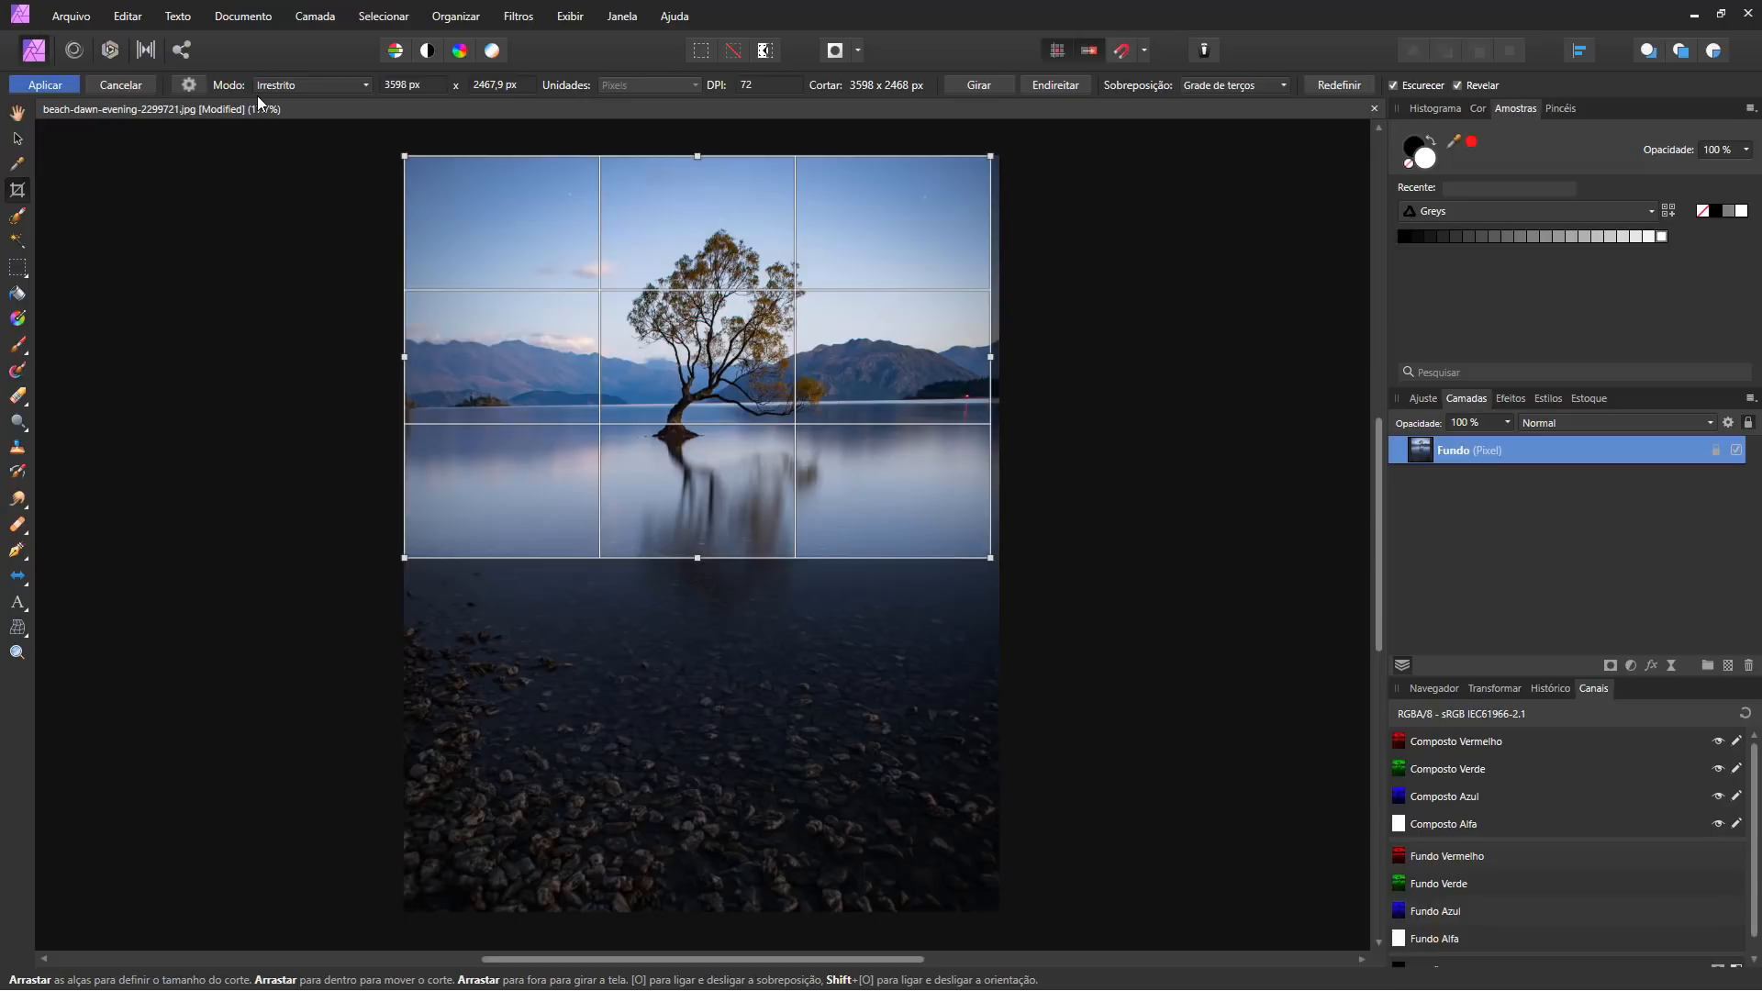
Constrain the crop to the original ratio (Razão original) and shrink the frame to about 1785 × 2270 px around the tree.
left_click(322, 87)
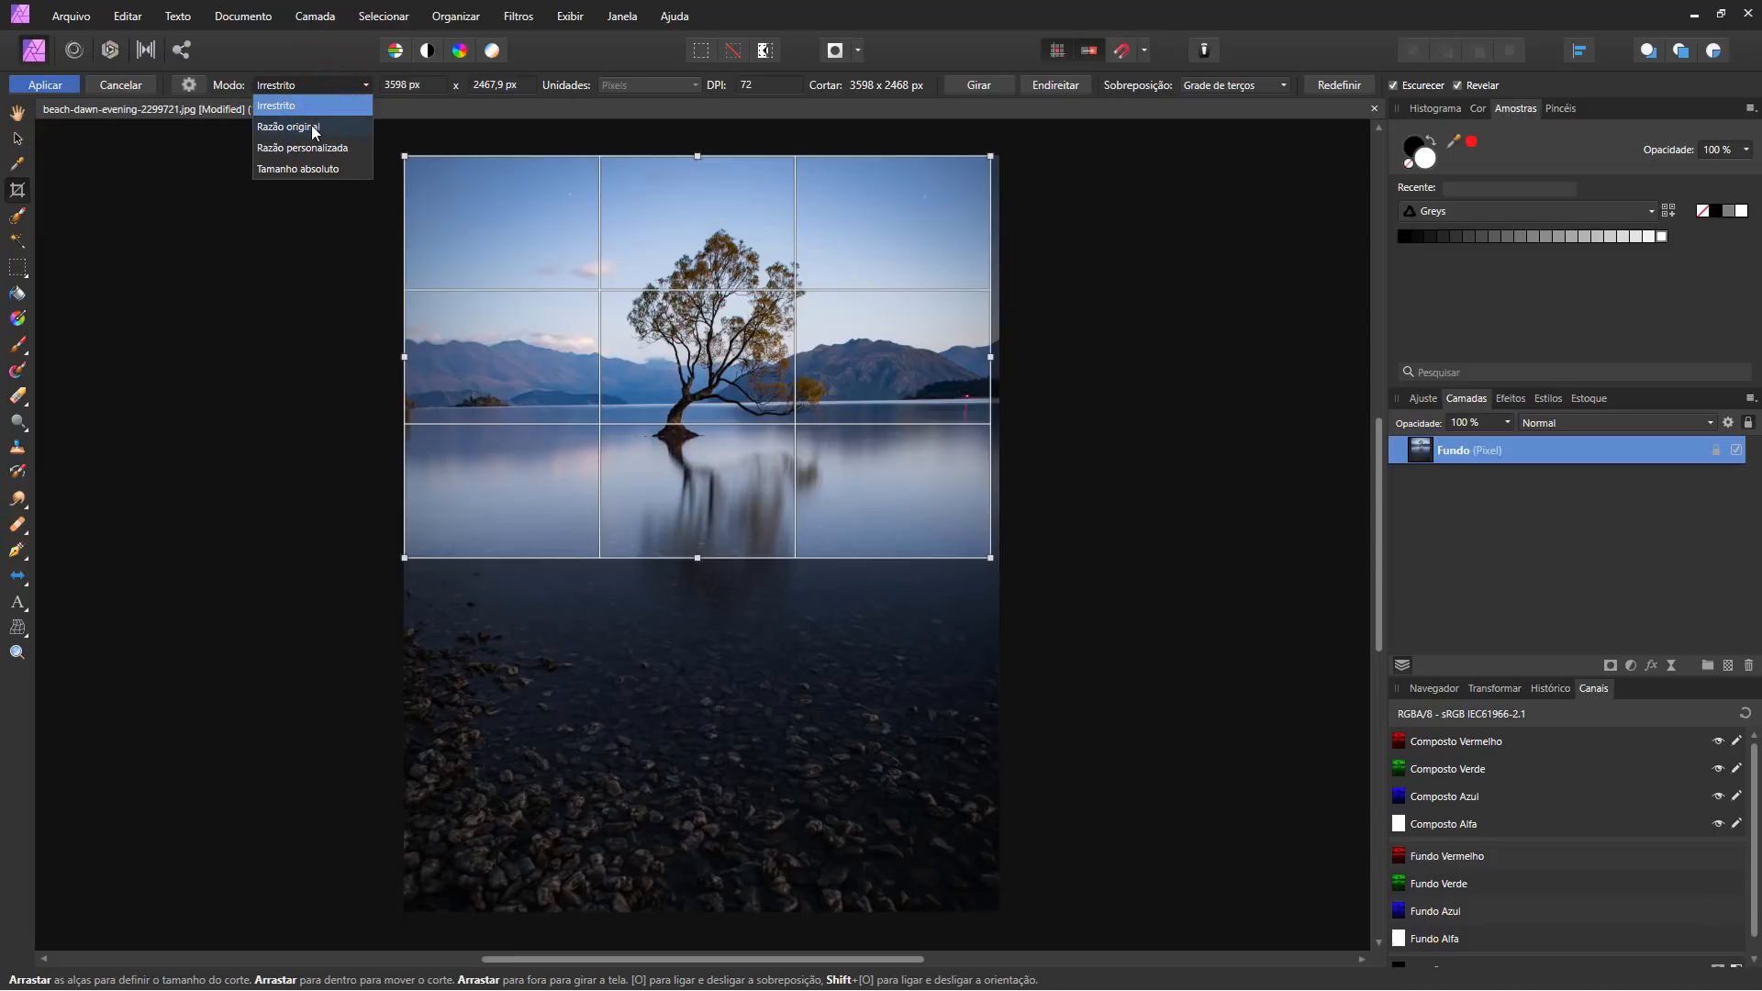
left_click(312, 127)
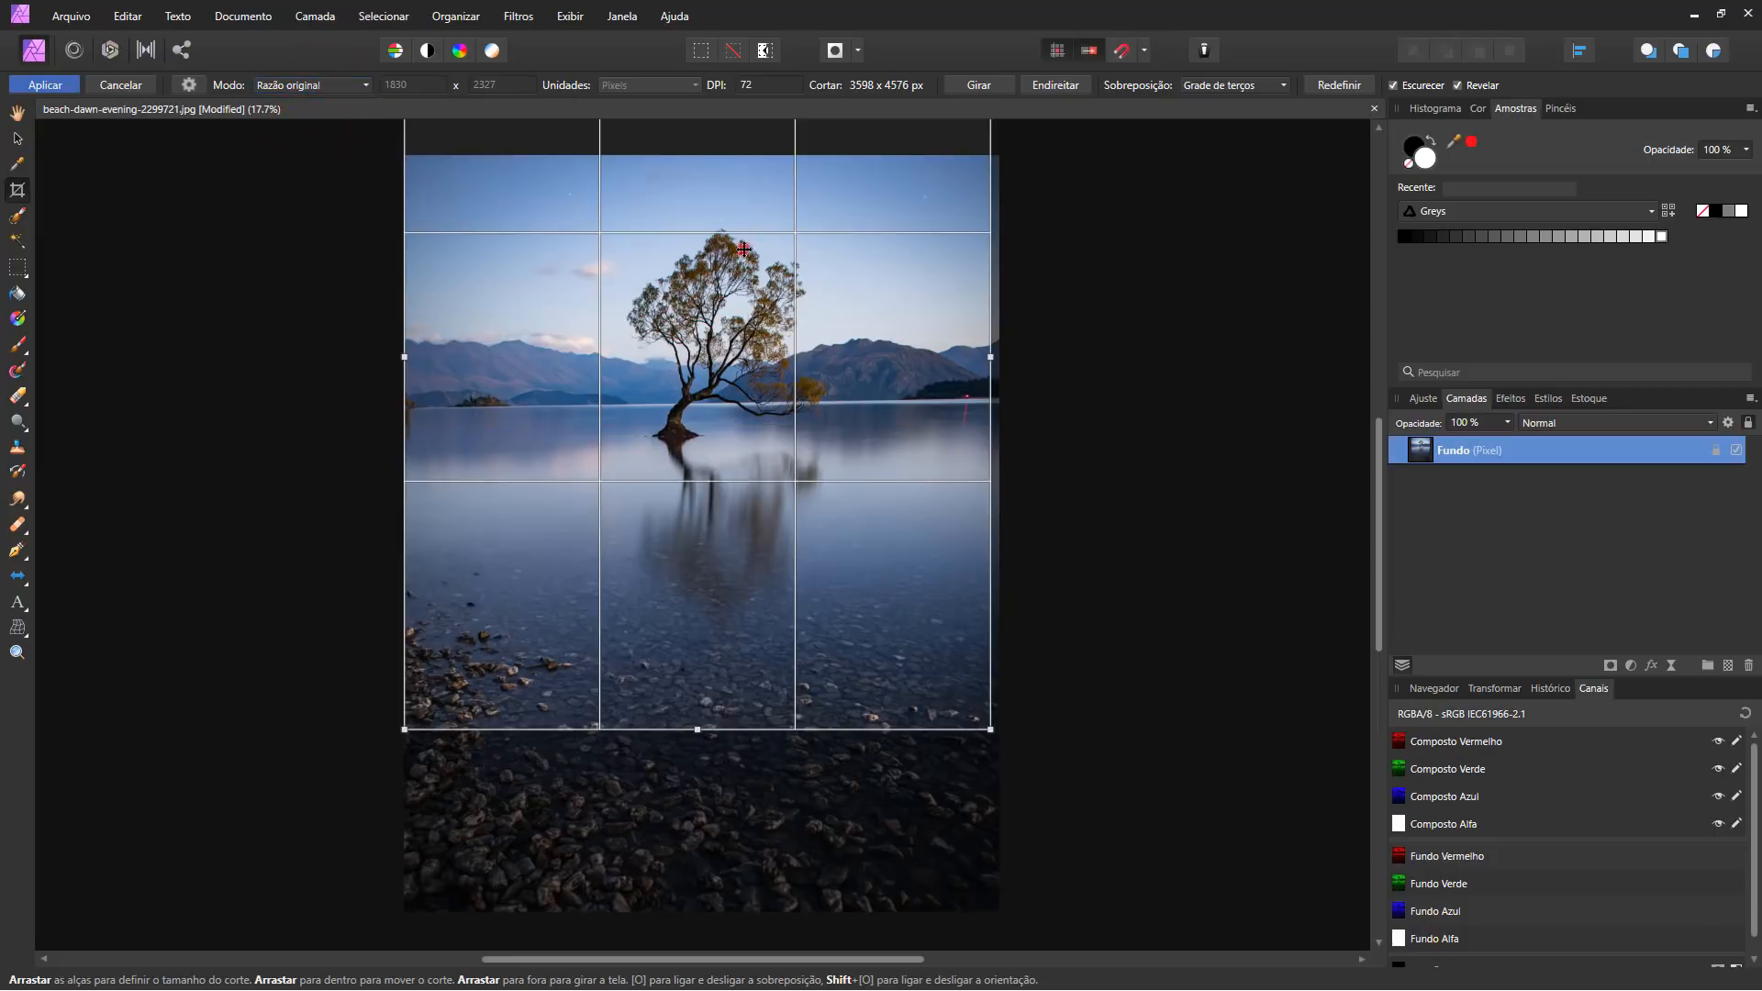
left_click_drag(745, 248, 763, 346)
left_click_drag(776, 477, 744, 422)
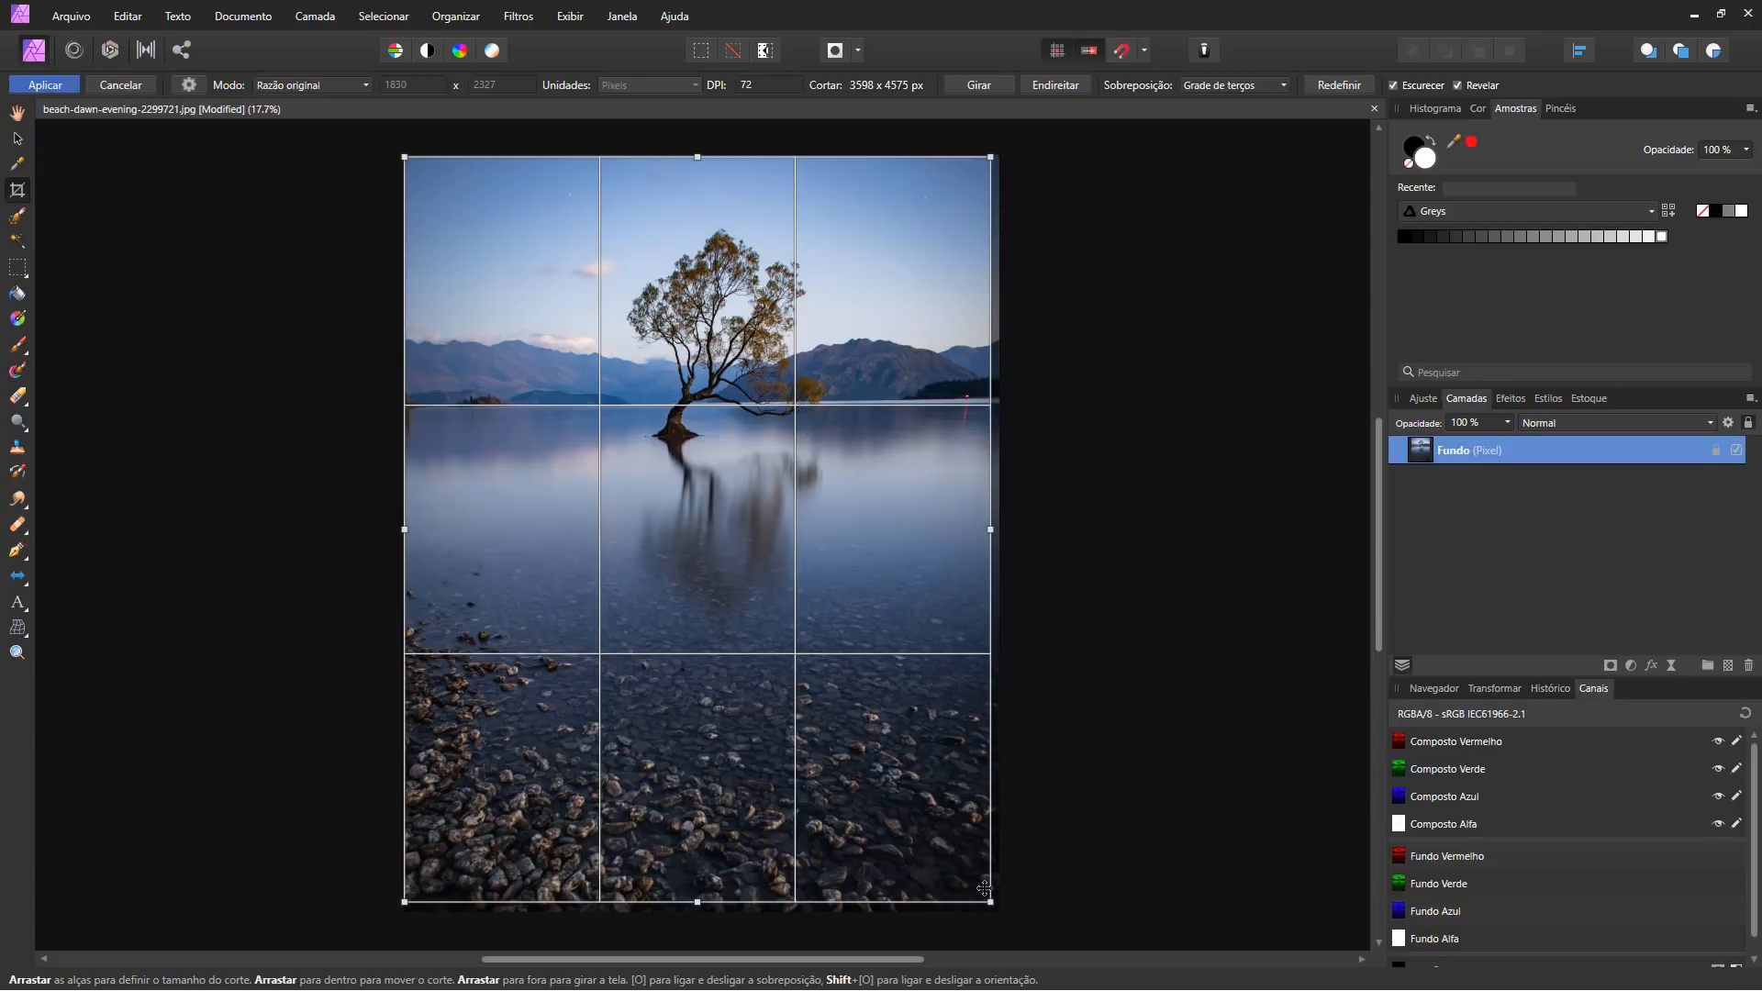
left_click_drag(991, 905, 695, 527)
left_click_drag(665, 392, 772, 422)
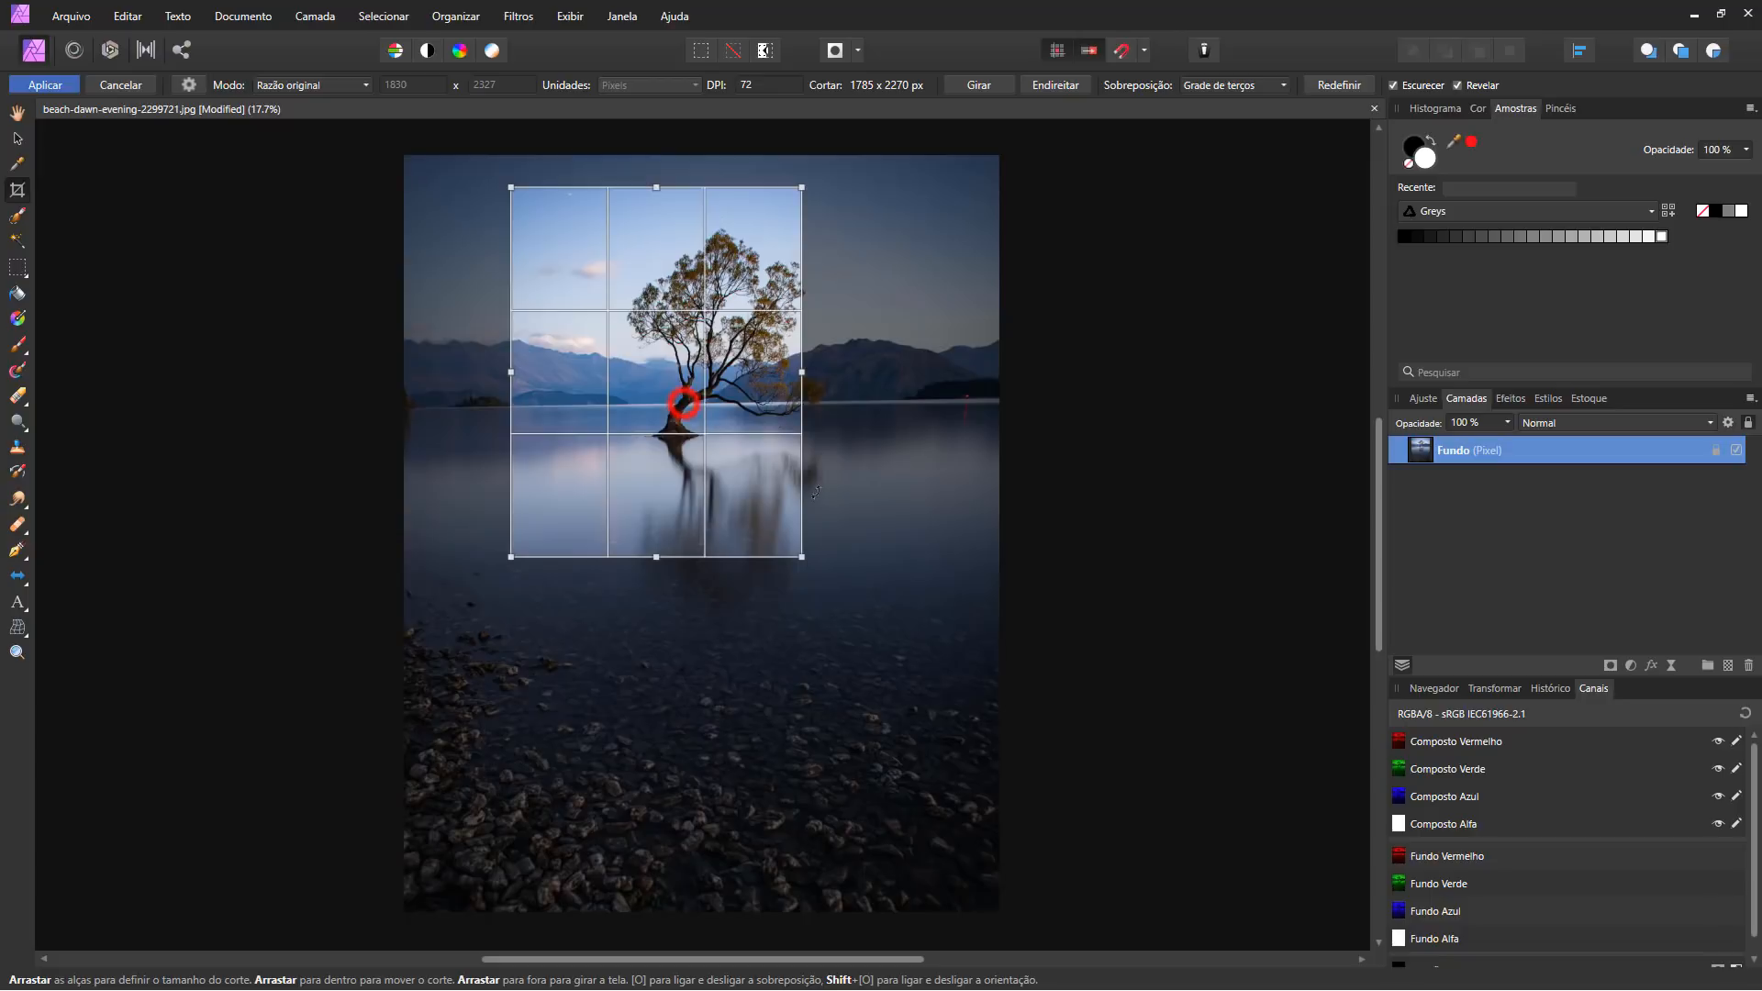
Resize the proportional crop frame to about 2283 × 2904 px and center it on the tree.
left_click_drag(802, 557, 885, 661)
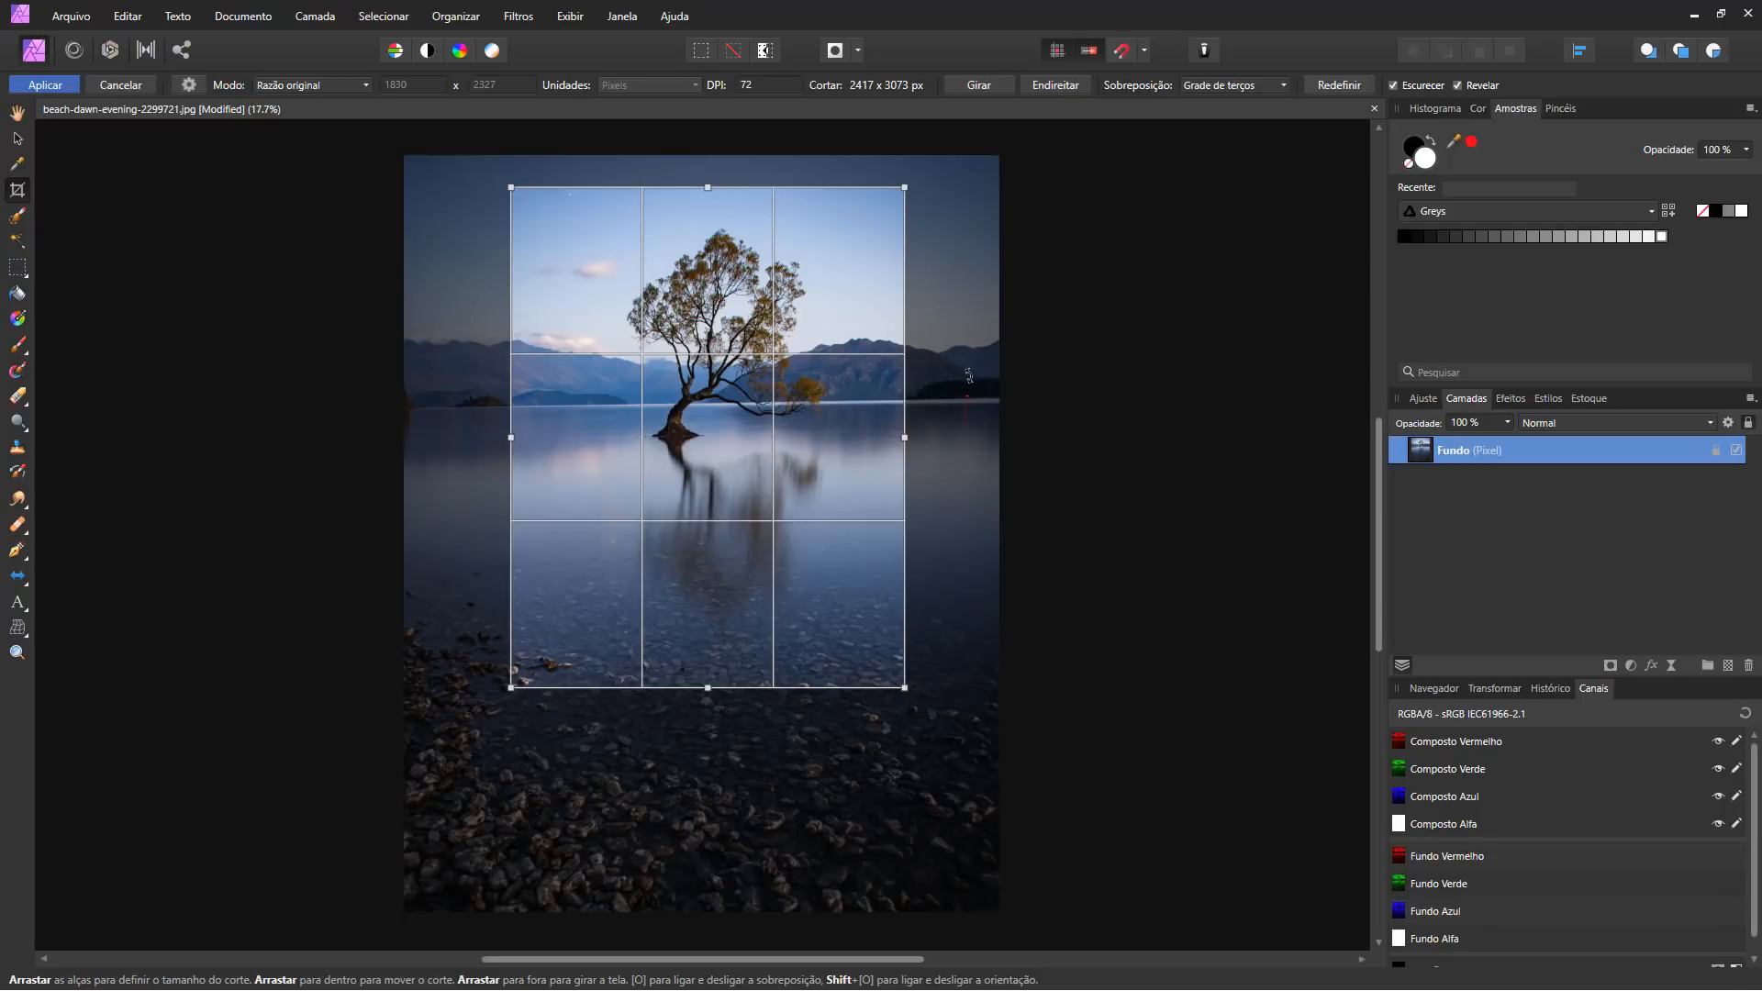
left_click_drag(904, 687, 942, 734)
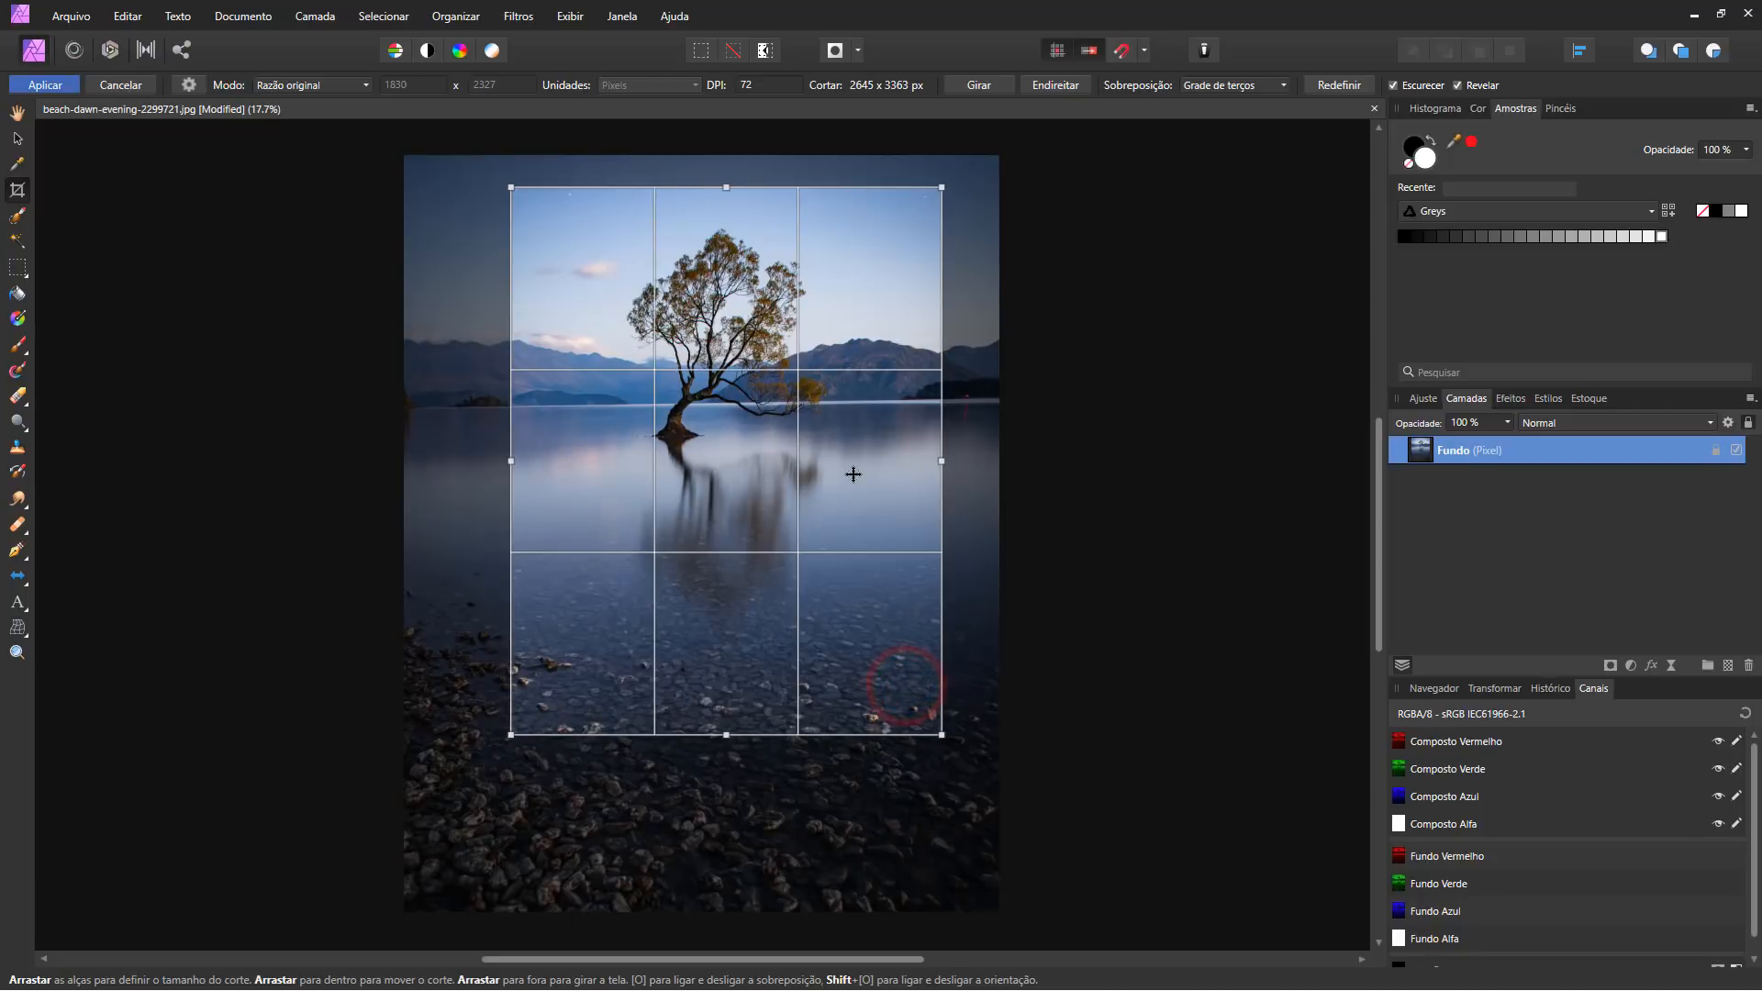
left_click_drag(853, 474, 840, 466)
left_click_drag(927, 727, 870, 652)
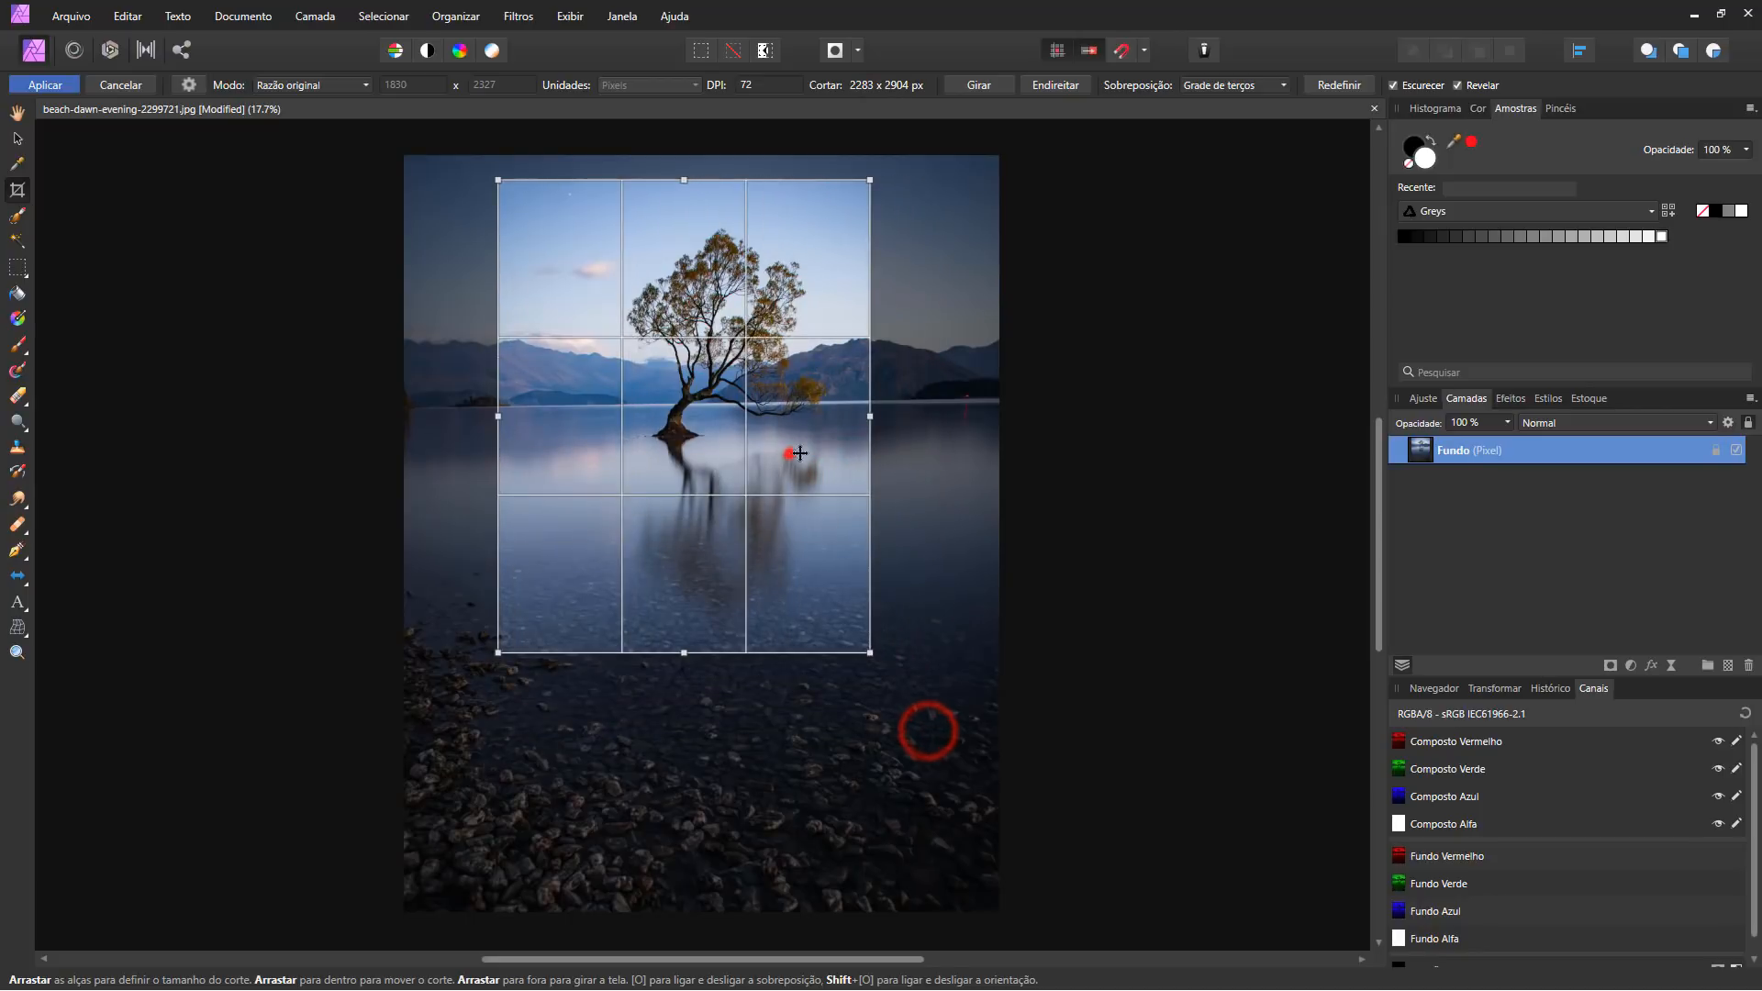
left_click_drag(800, 453, 834, 456)
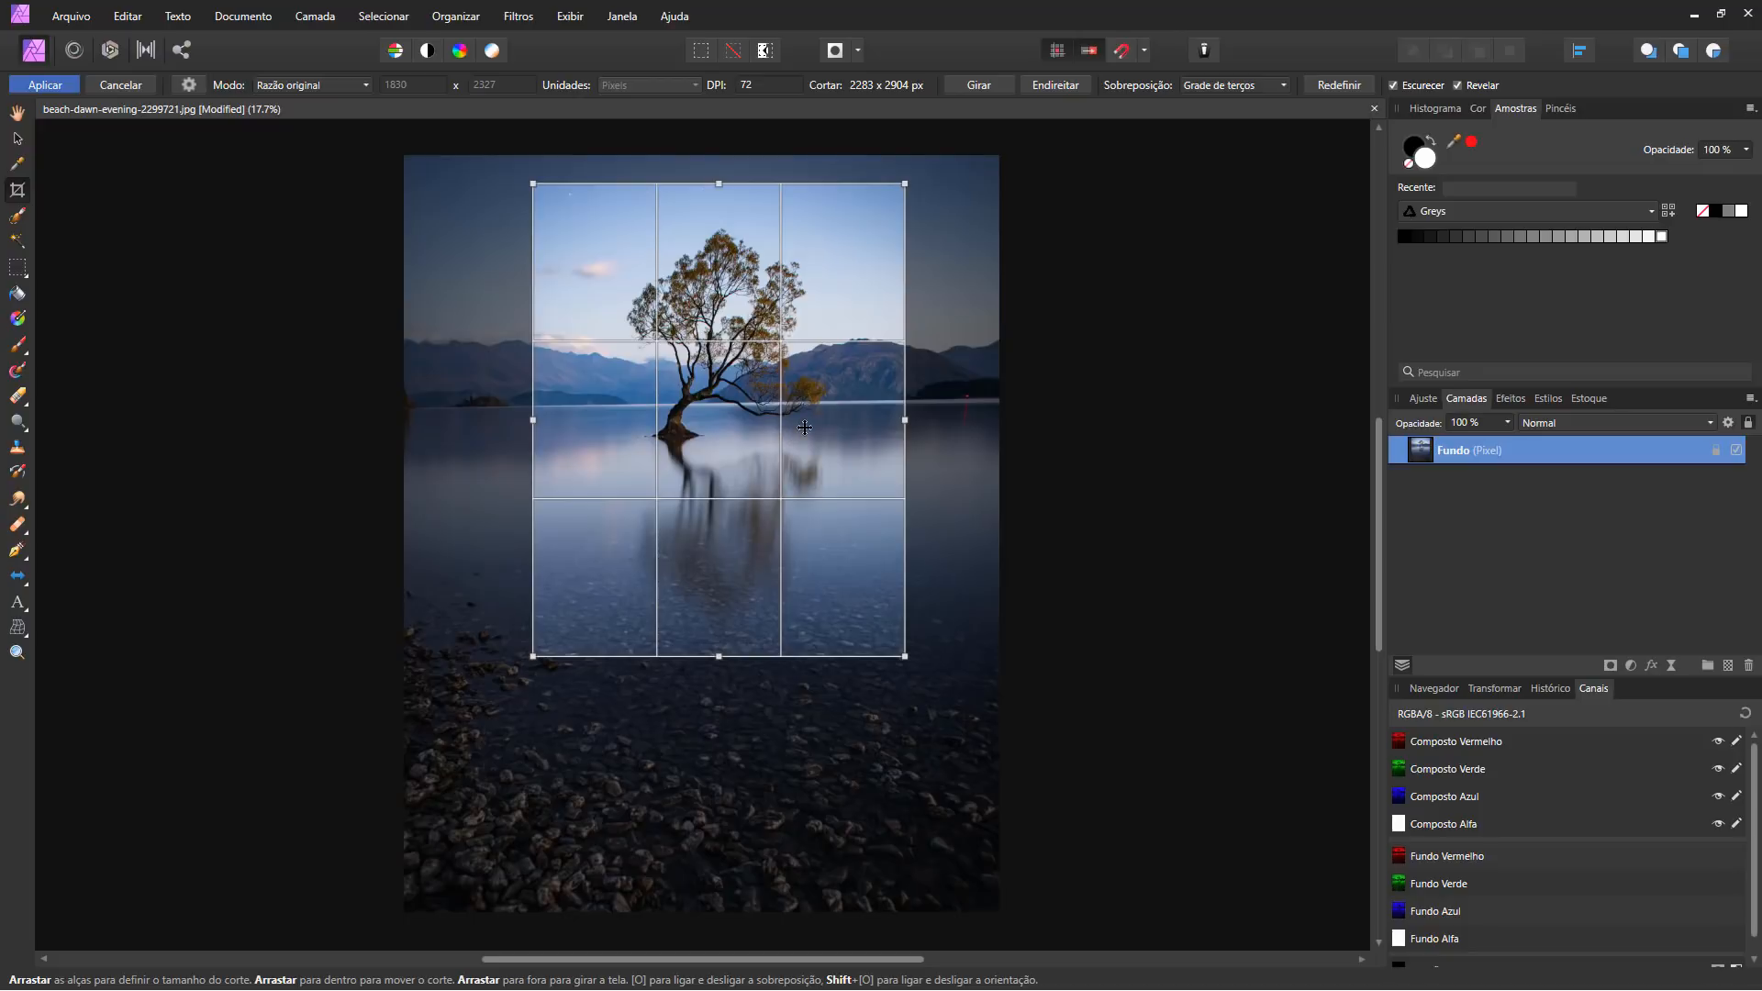
Switch the crop to a custom ratio (Razão personalizada) of 3 × 4 and reposition the frame around the tree.
left_click(339, 88)
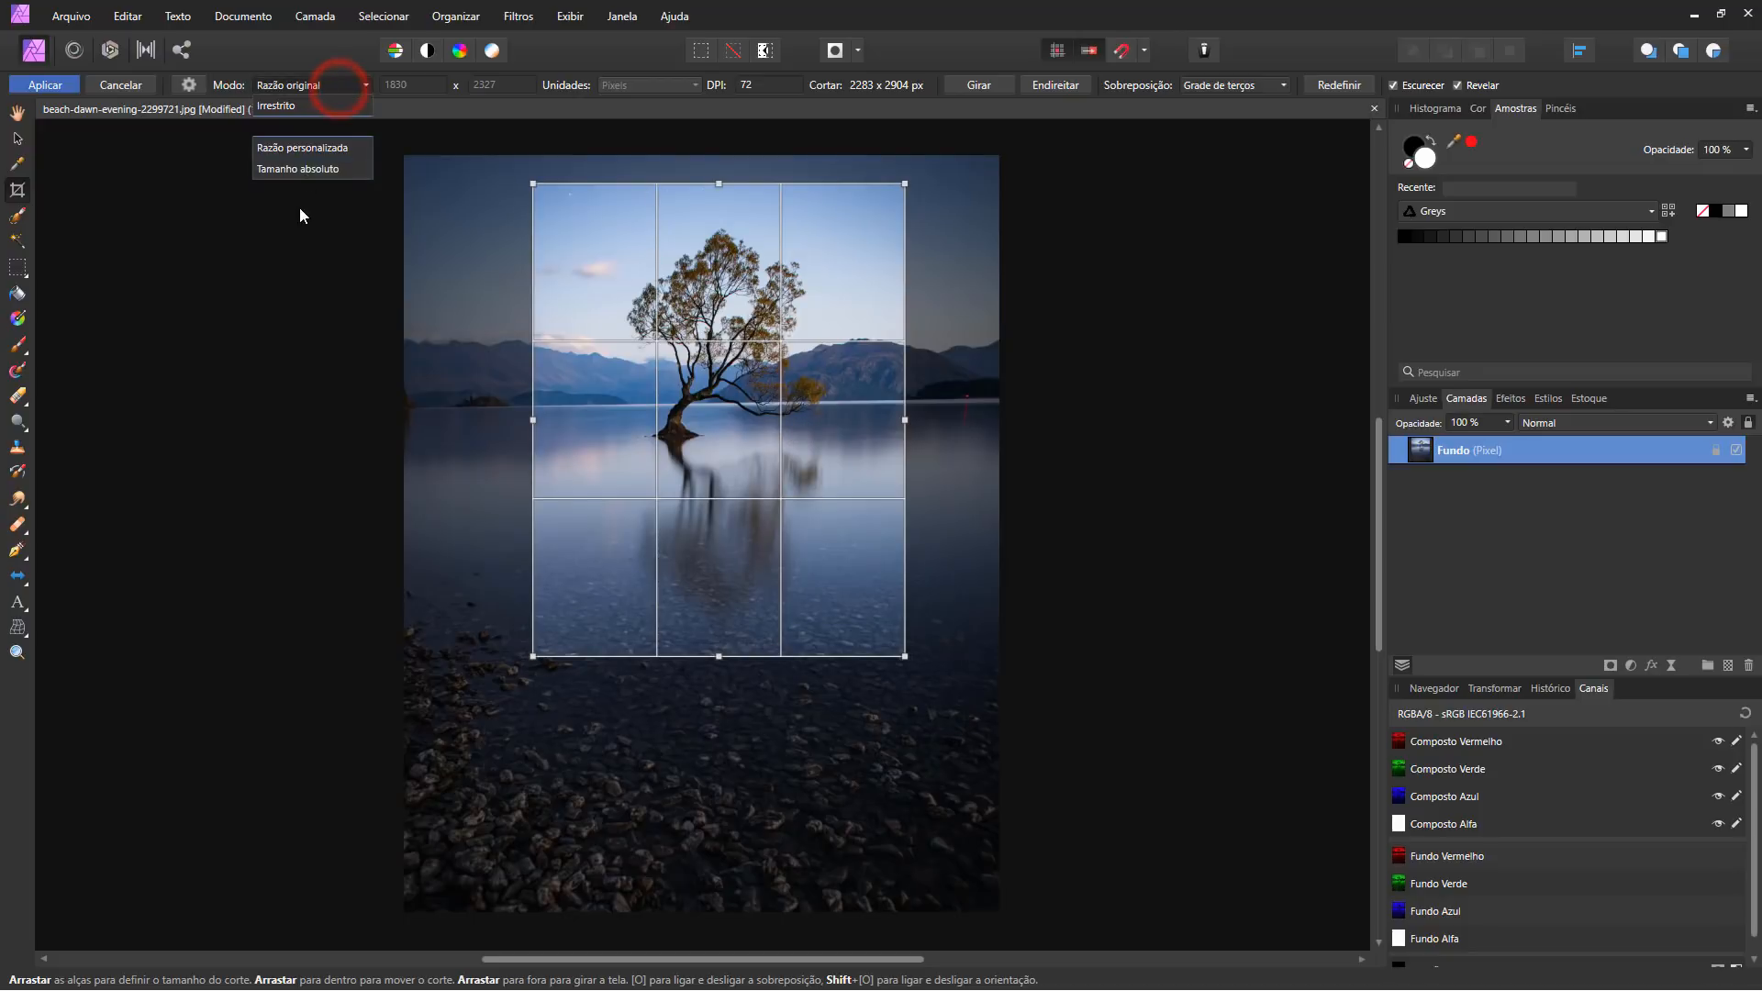
left_click(317, 148)
left_click(415, 84)
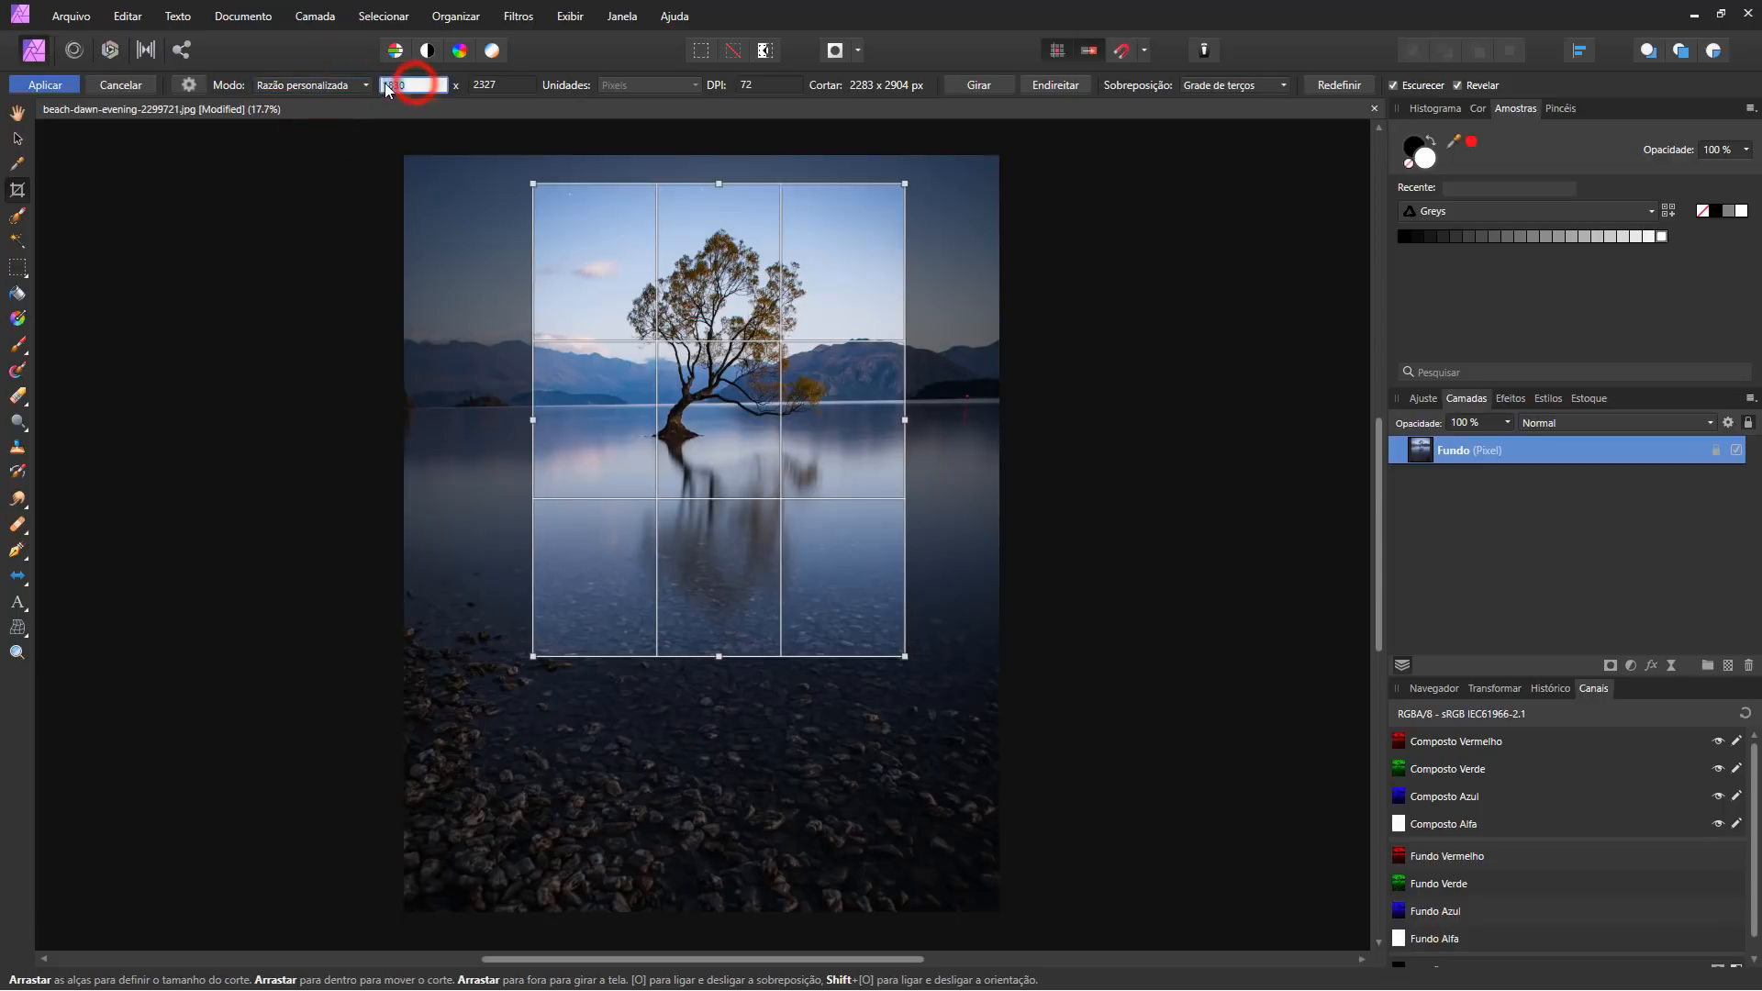
left_click(510, 85)
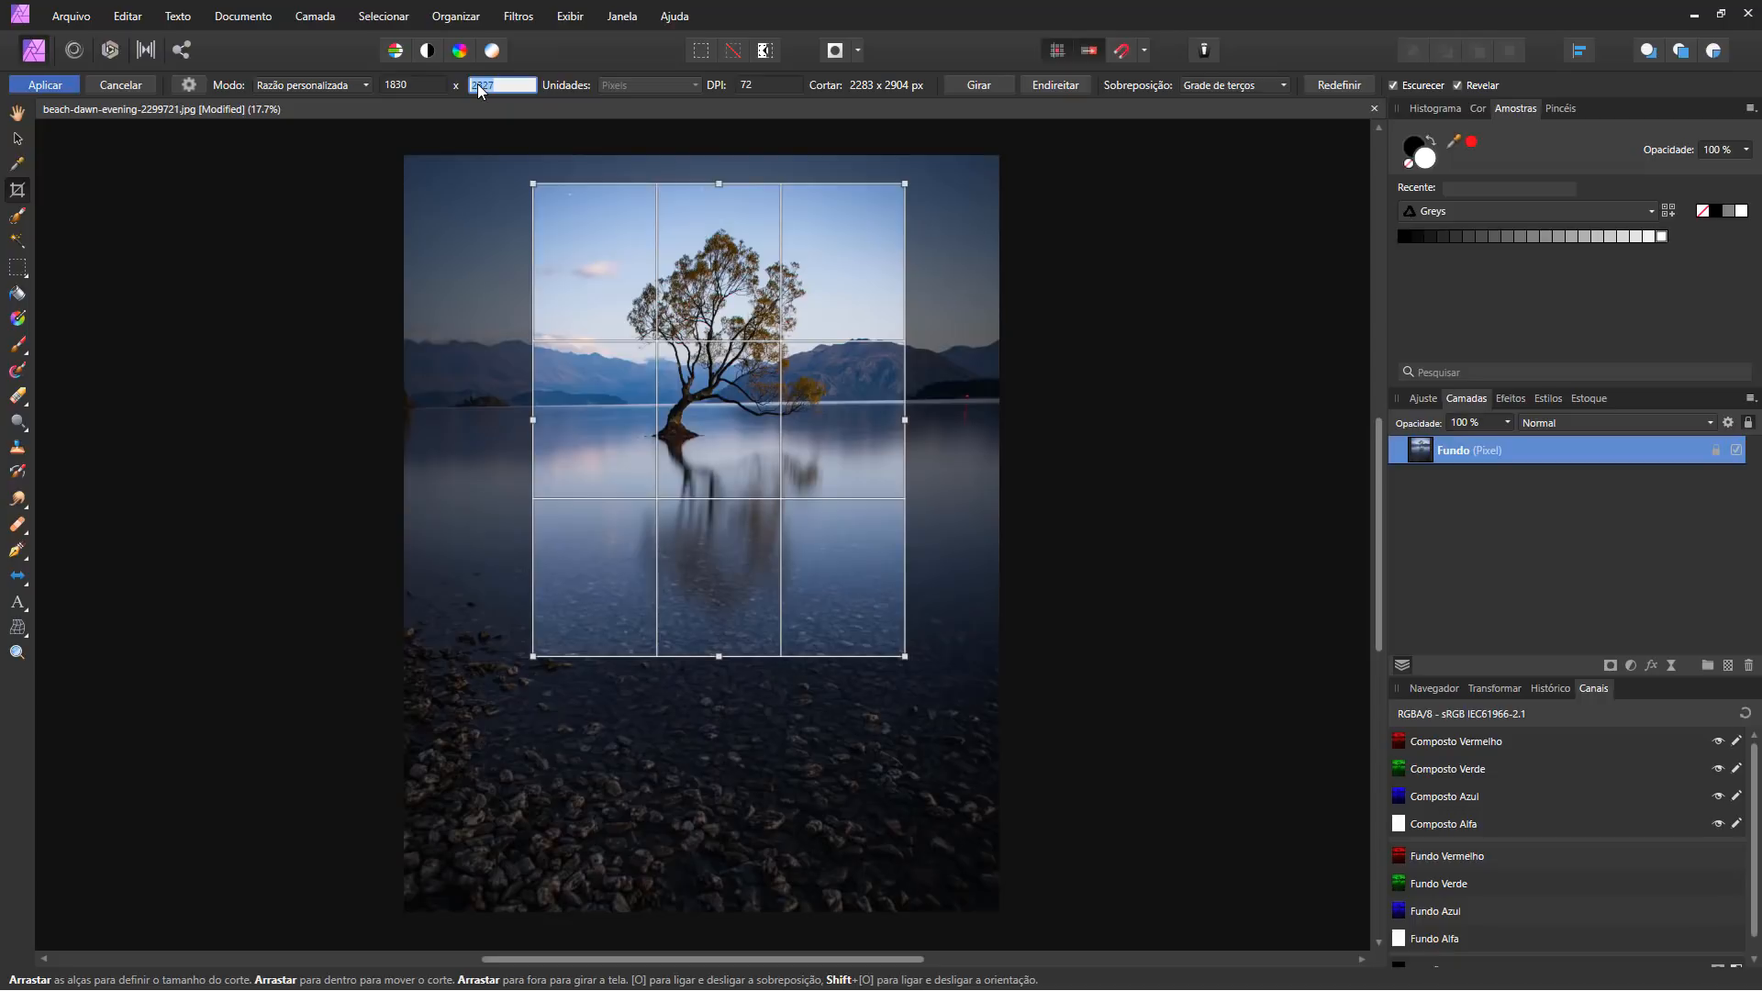
left_click(411, 87)
type("3")
key("Tab")
type("4")
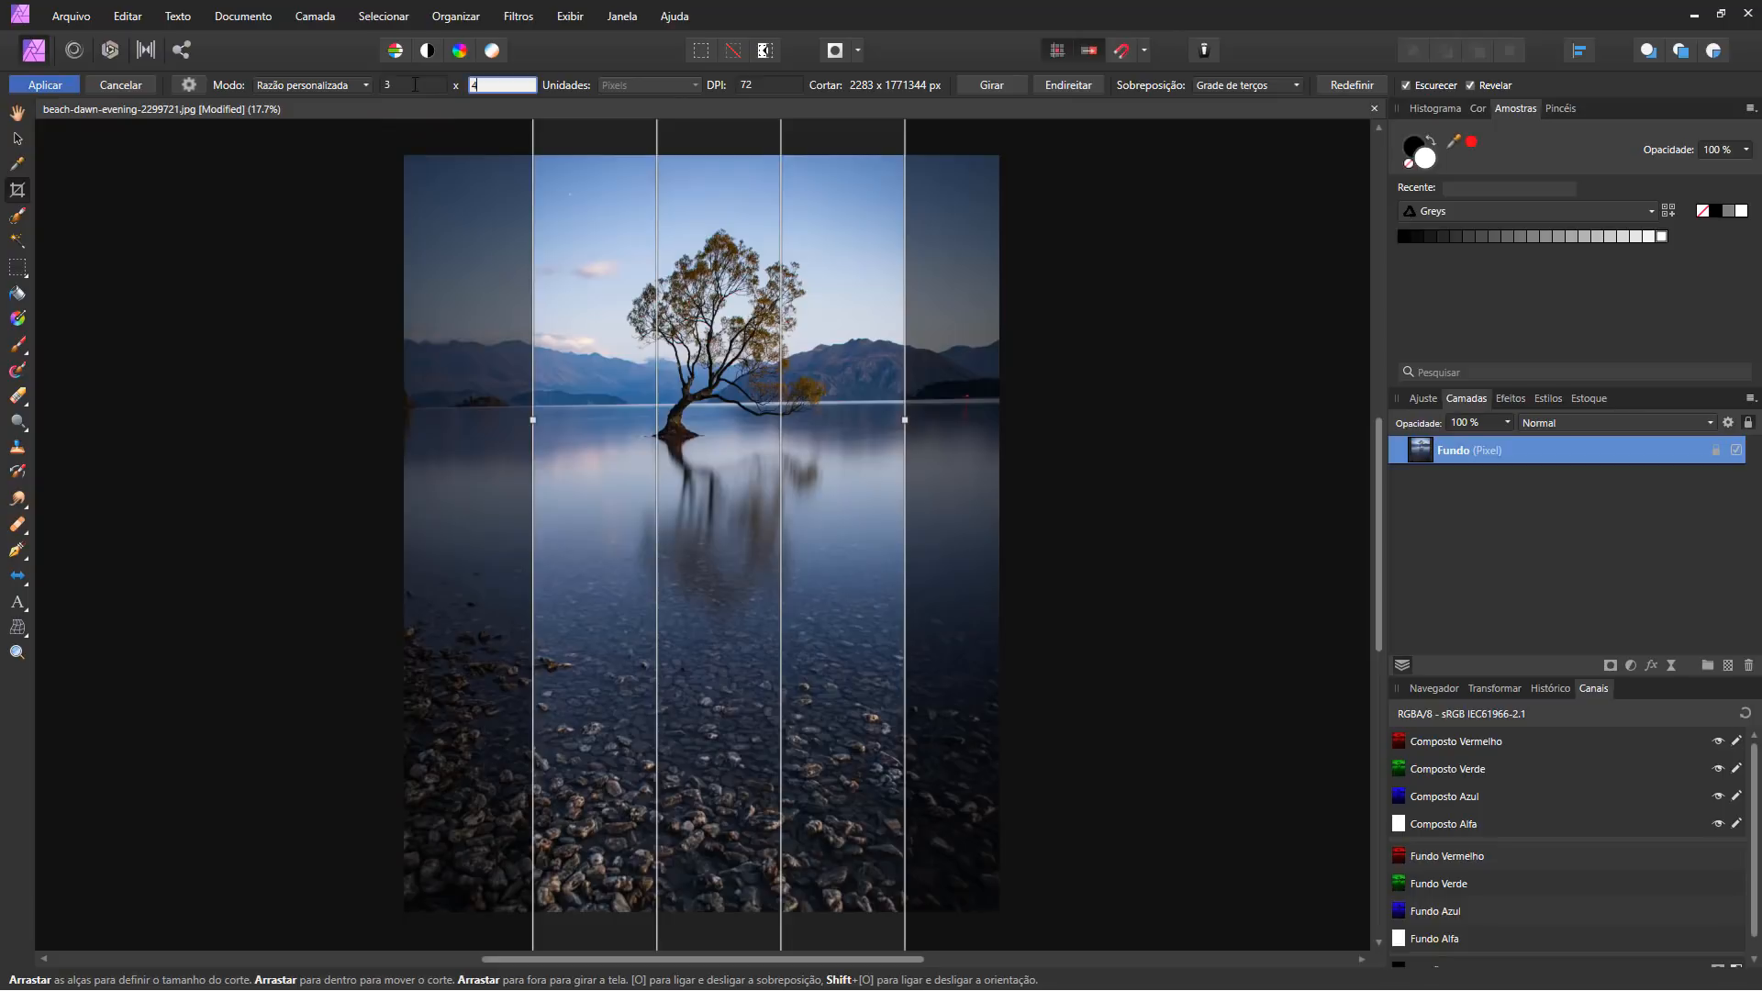
key("Return")
mouse_move(740, 269)
left_mouse_down()
mouse_move(776, 339)
mouse_move(752, 299)
left_mouse_up()
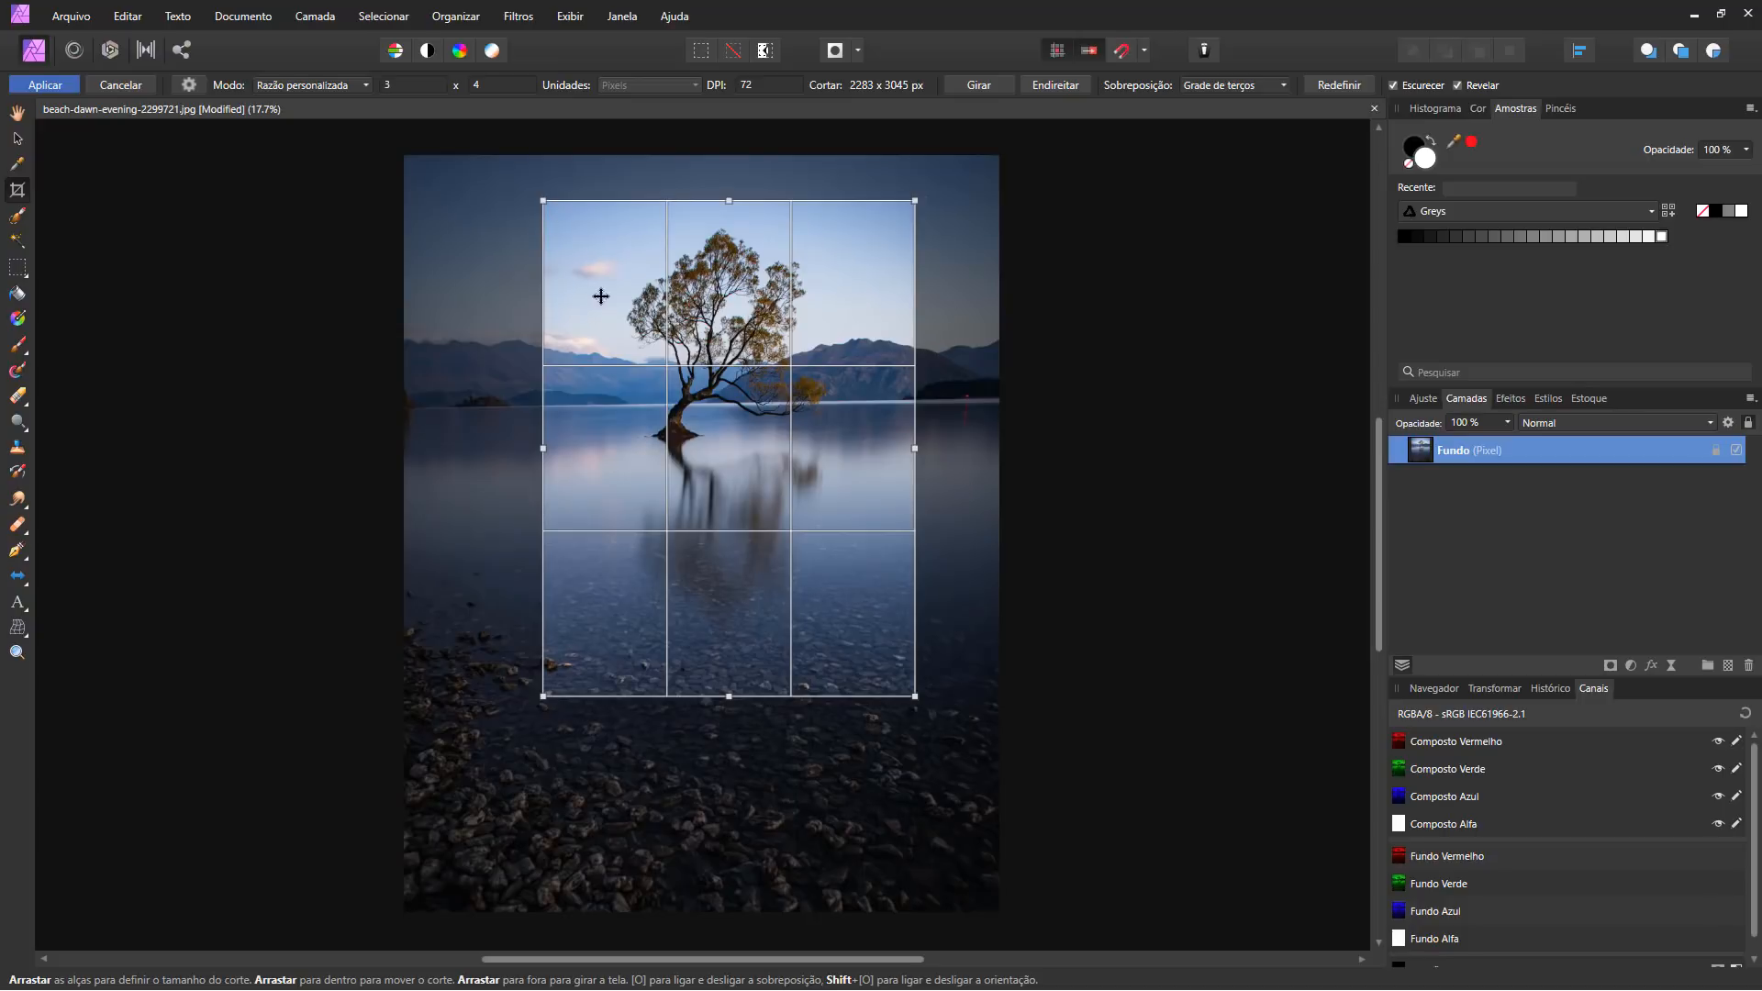
Set the custom crop ratio to 16 × 9 and move the frame up over the tree.
left_click(407, 79)
type("19")
left_click(417, 88)
key("BackSpace")
type("6")
key("Tab")
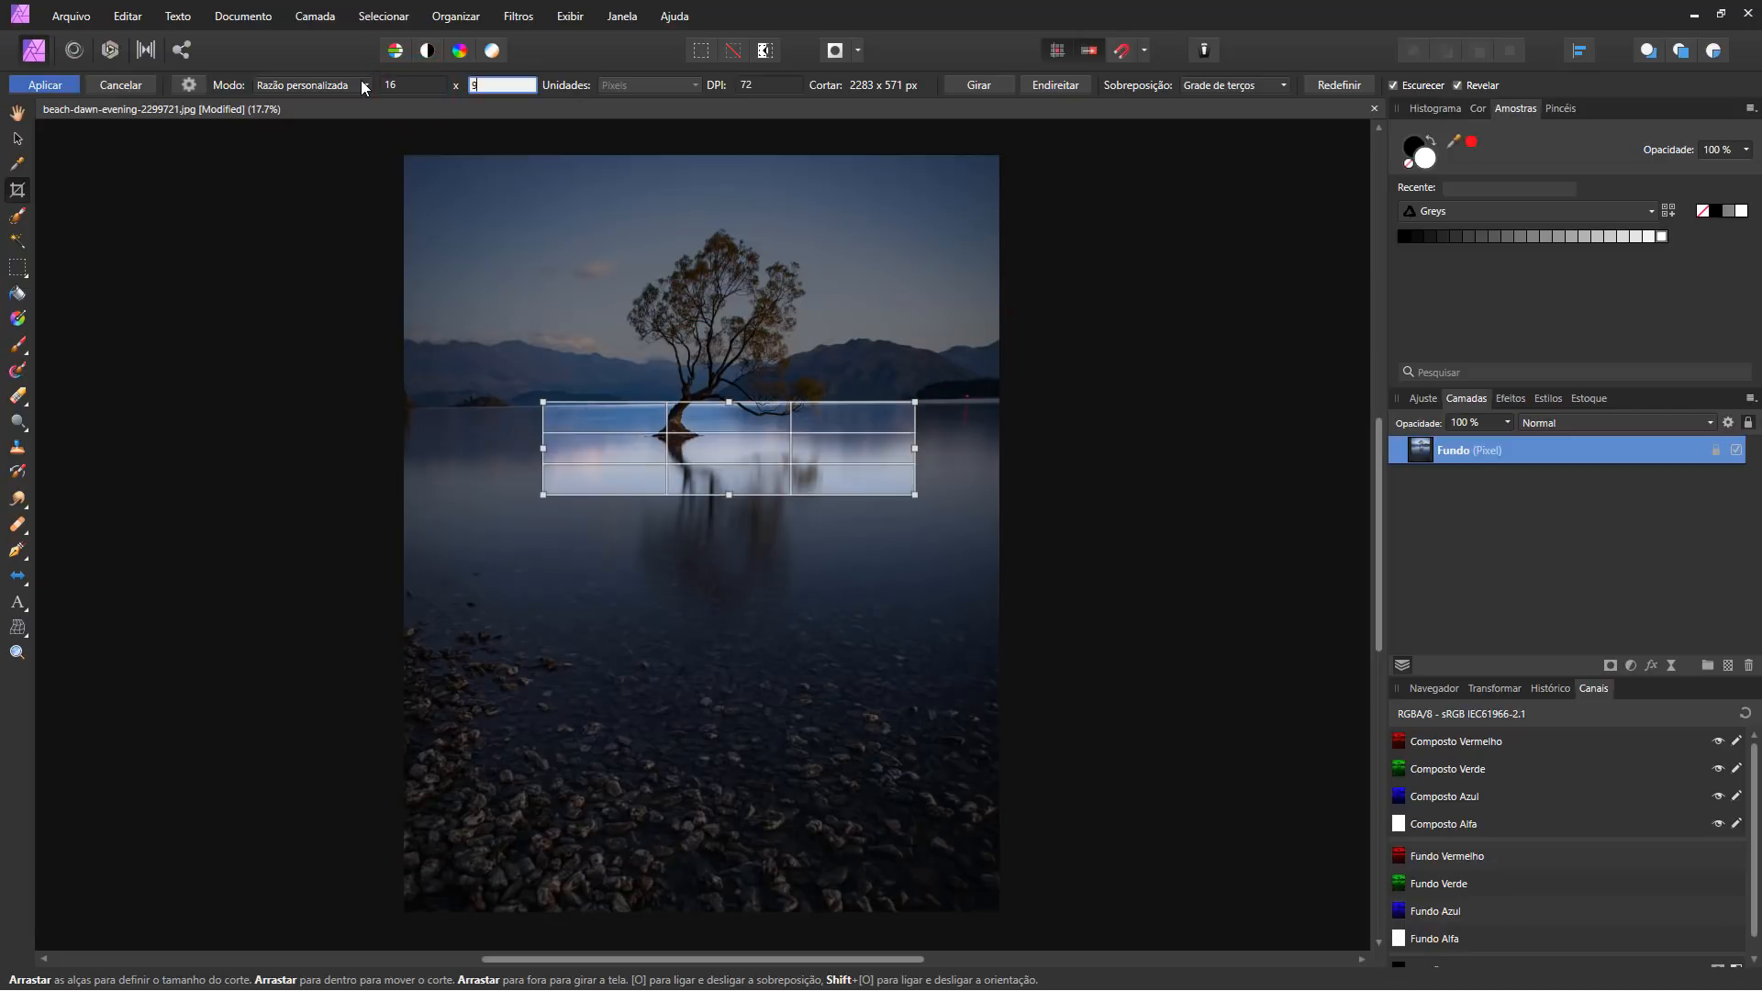
type("9")
left_click_drag(825, 433, 804, 323)
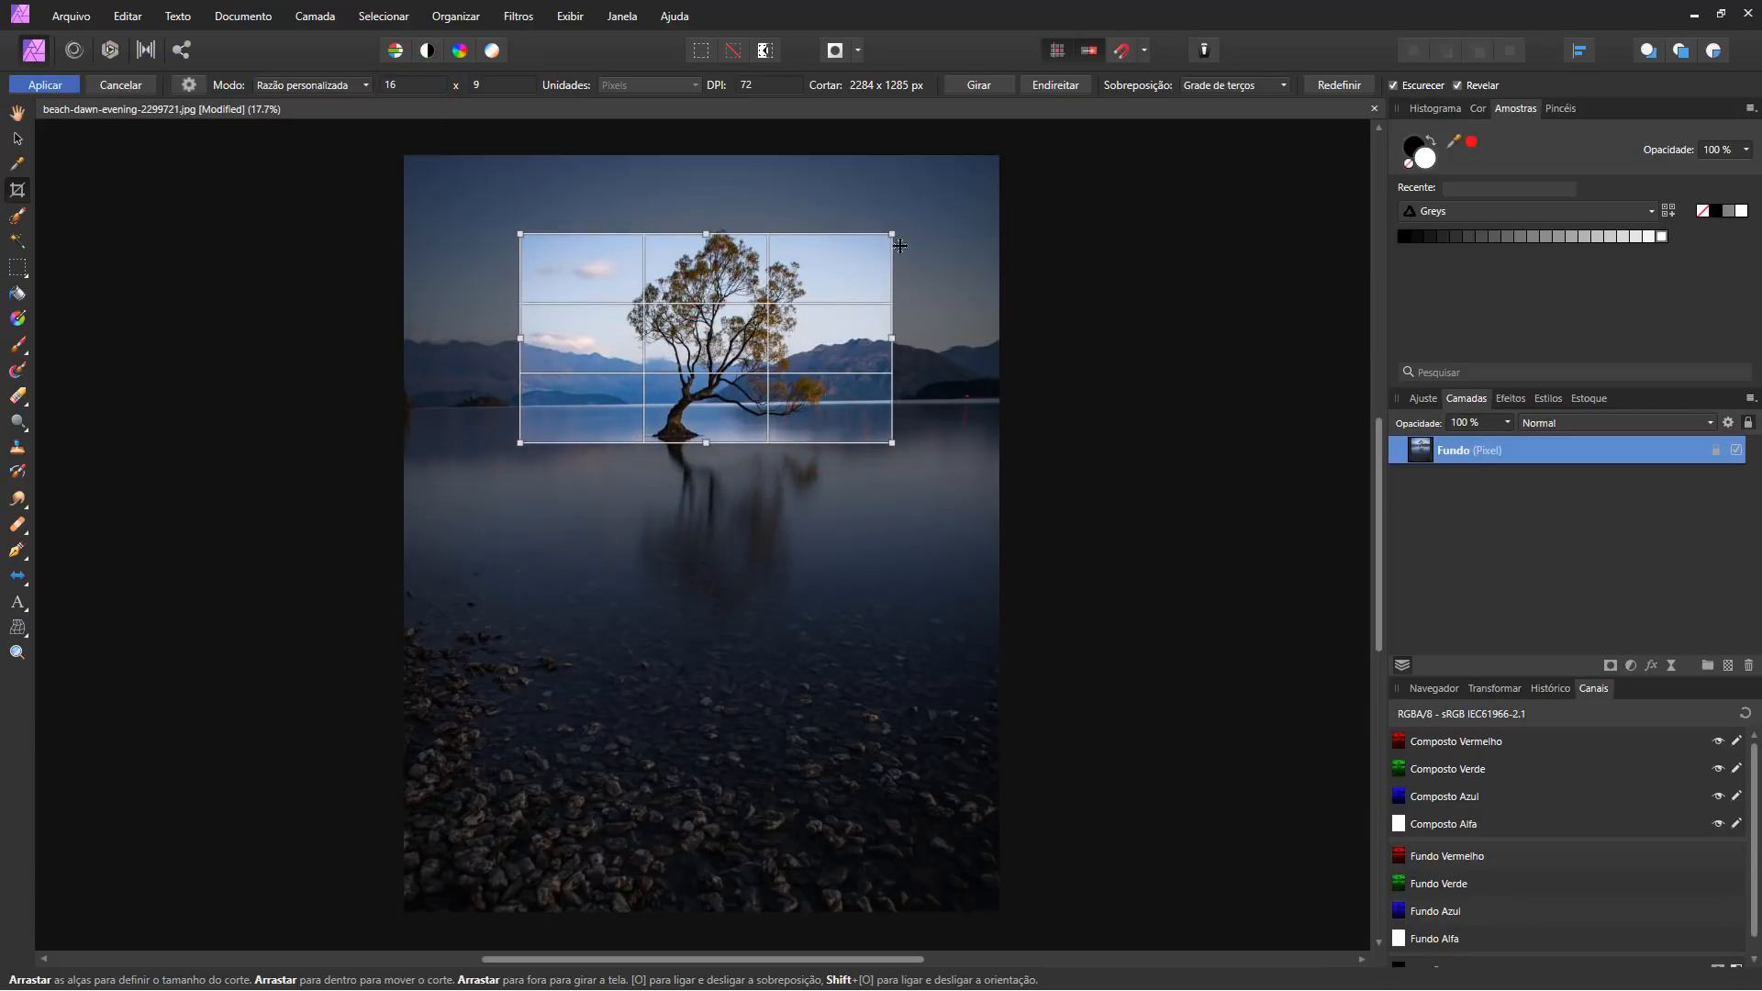
Enlarge the 16 × 9 crop frame to about 2670 × 1502 px, then switch to absolute size (Tamanho absoluto) and reposition the frame.
left_click_drag(892, 234, 930, 215)
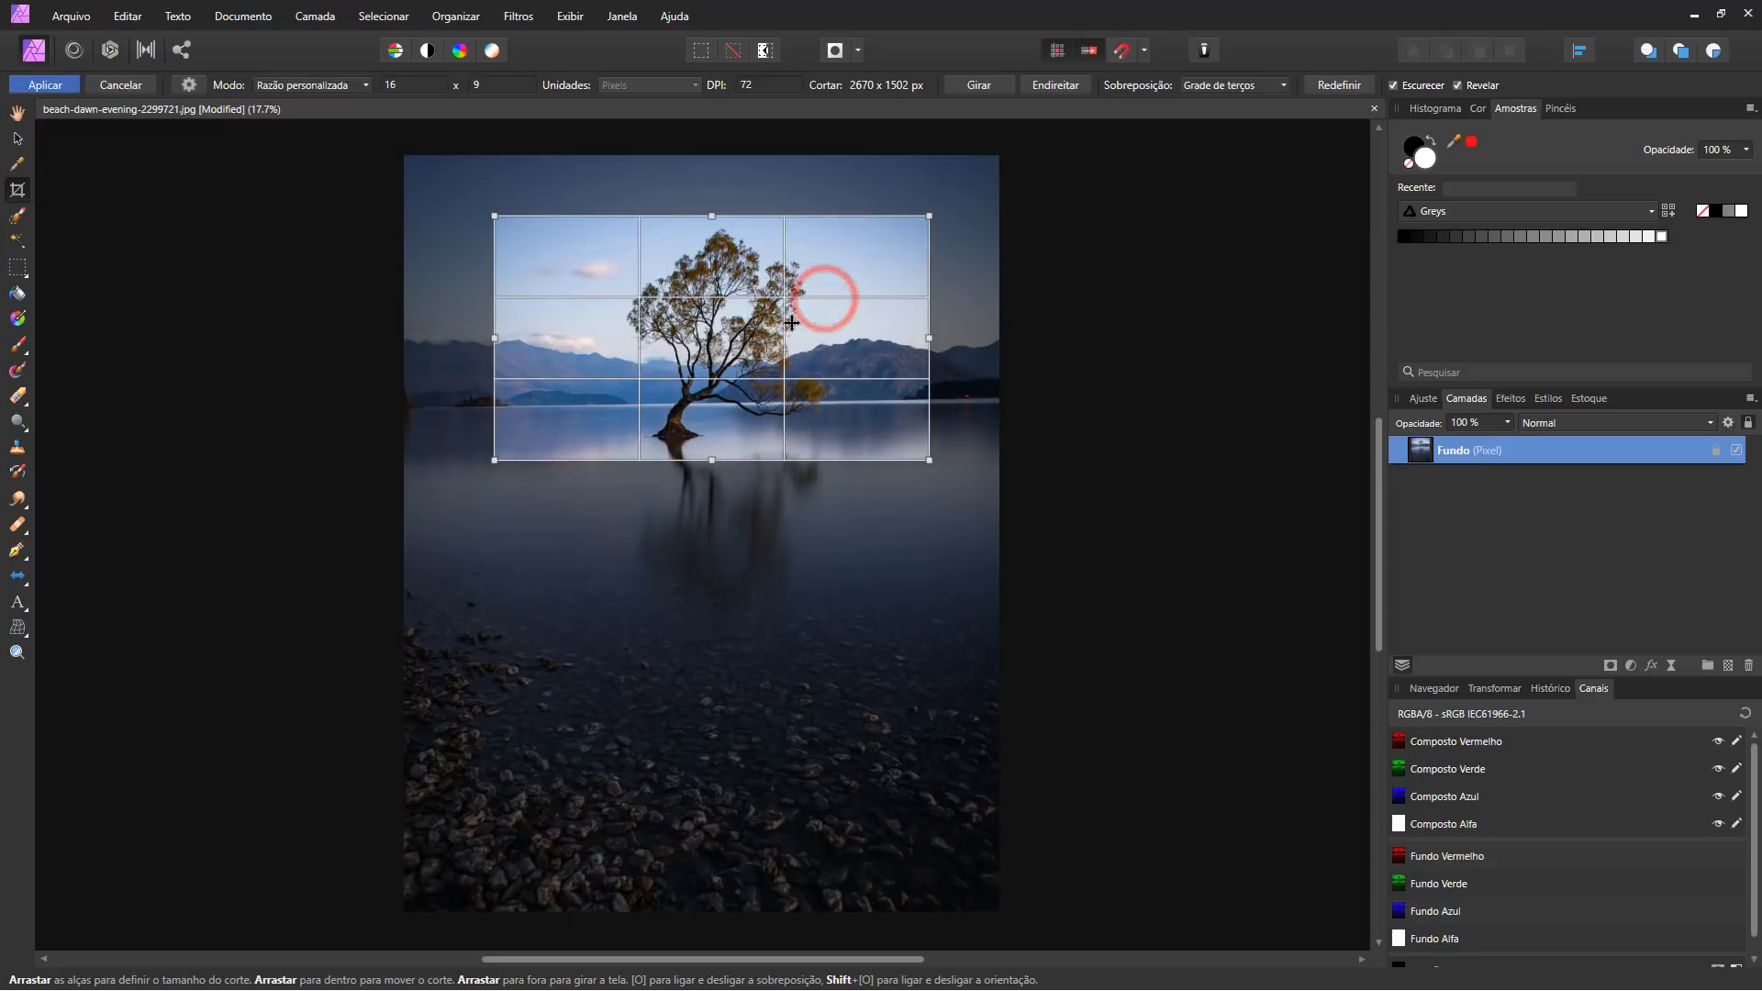
left_click(355, 89)
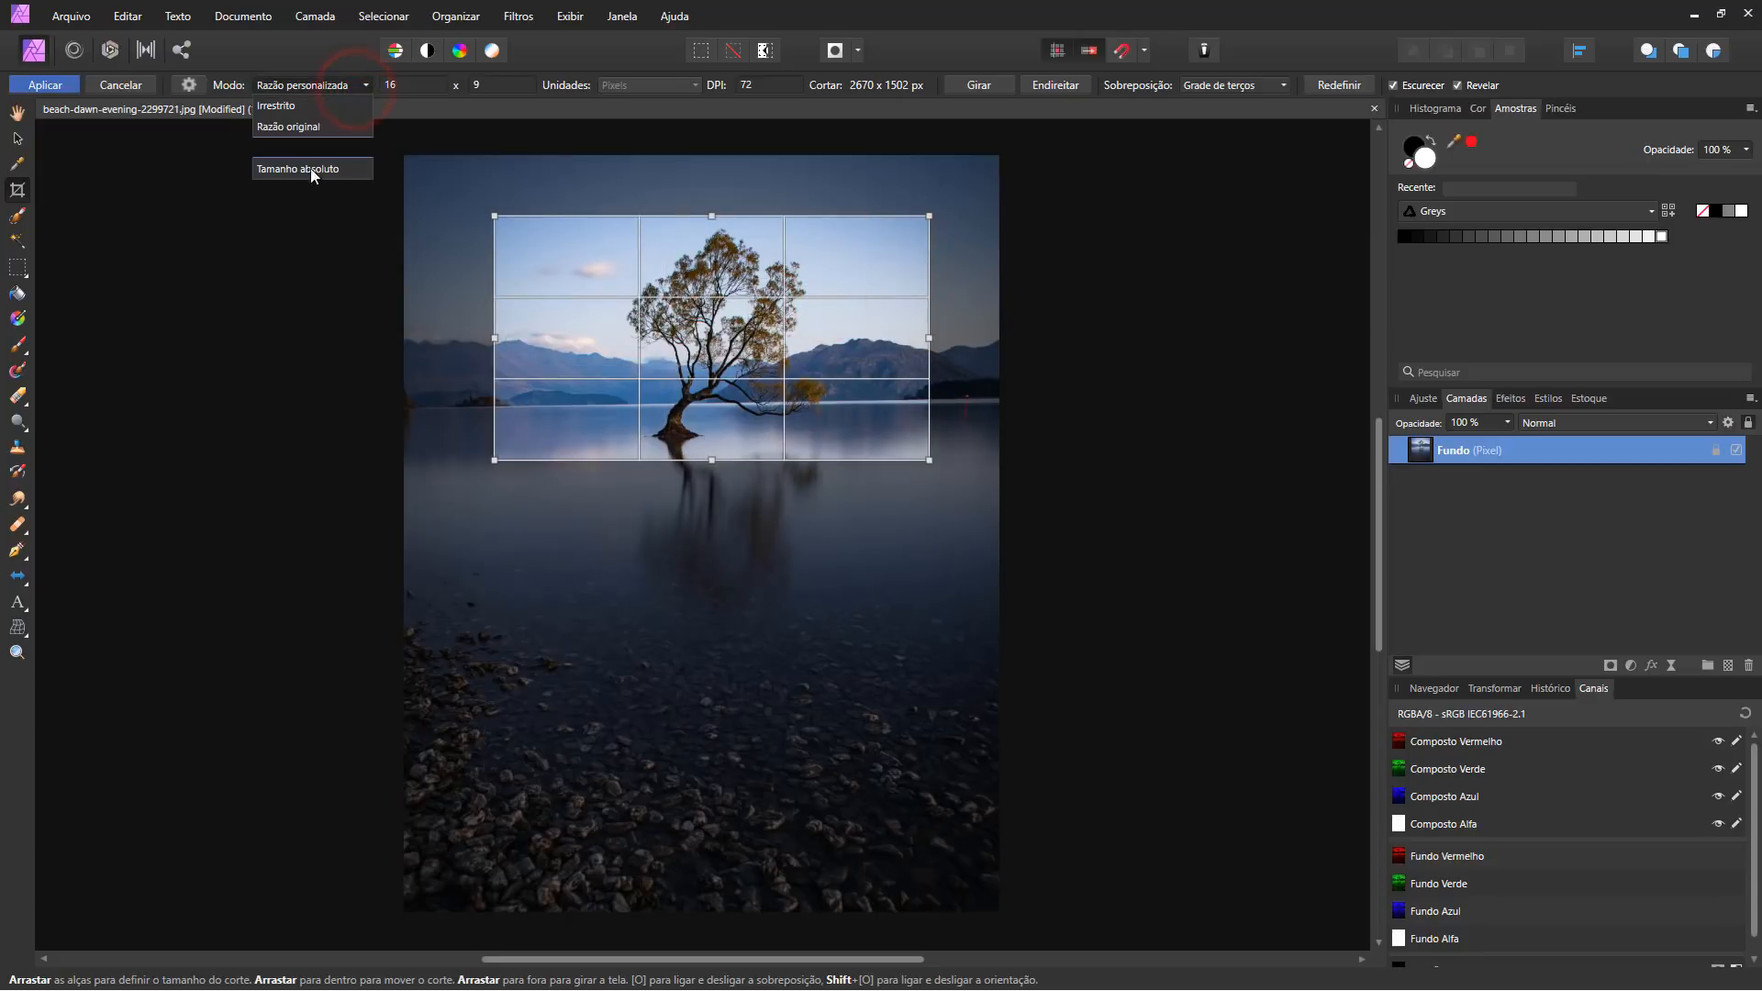
left_click(303, 171)
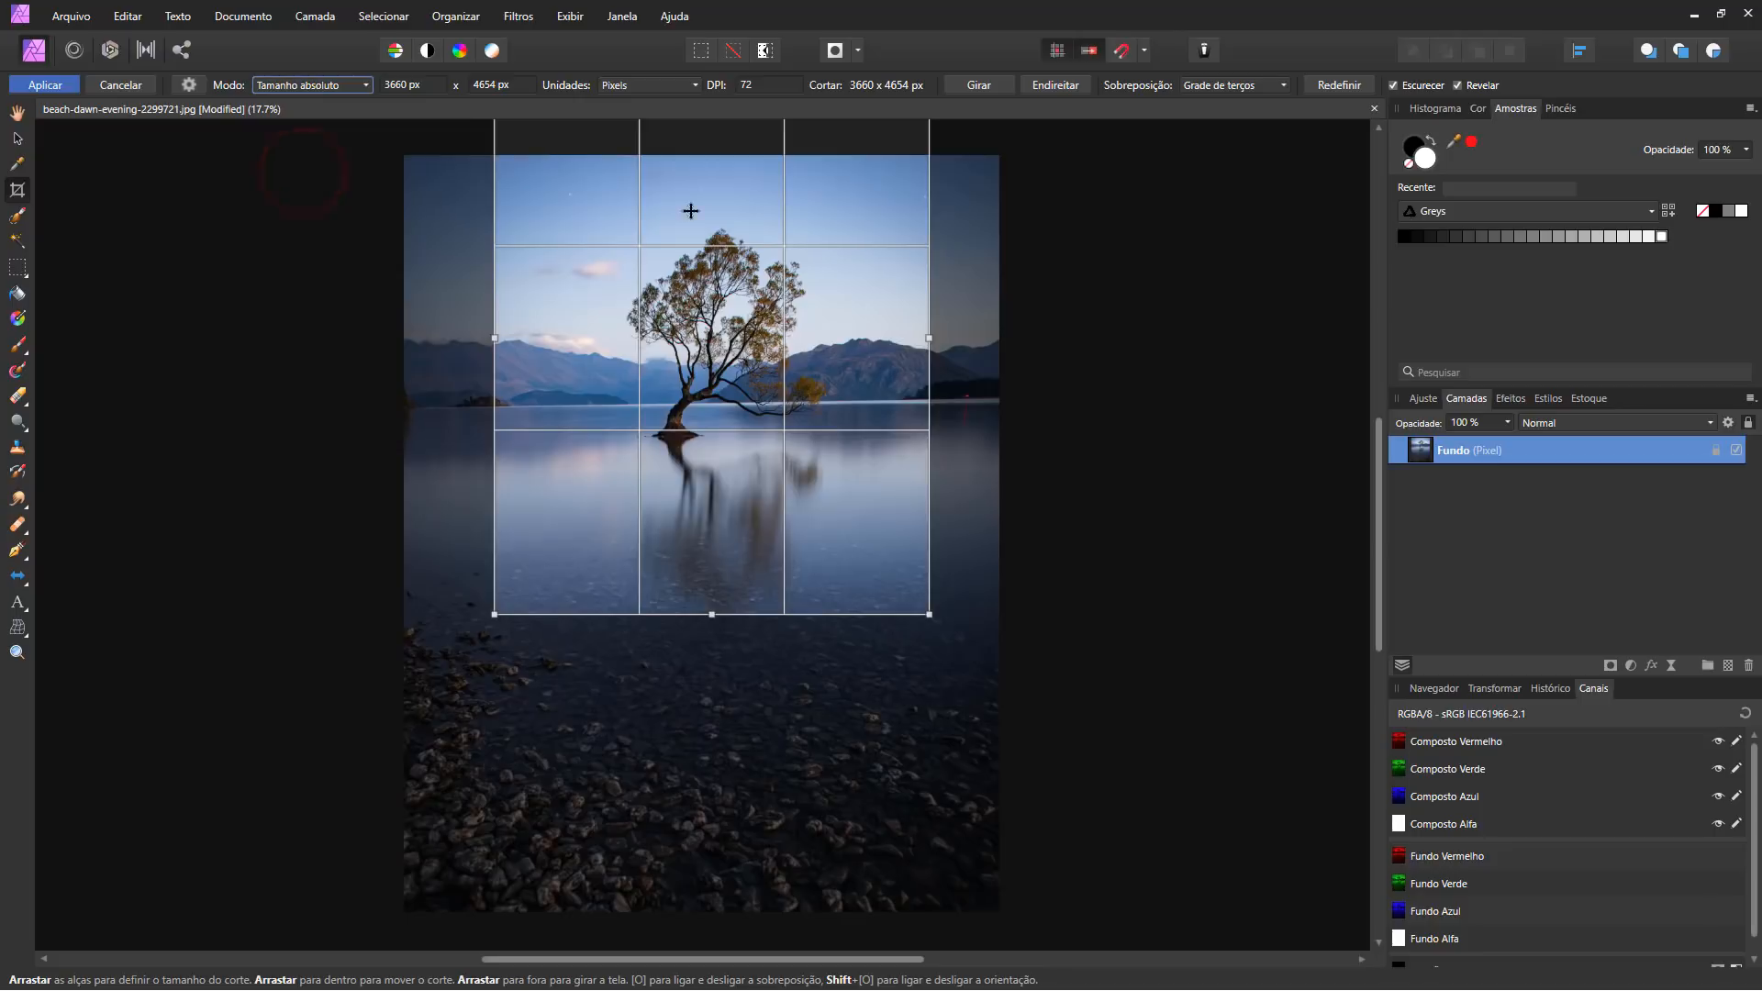
left_click_drag(726, 211, 736, 387)
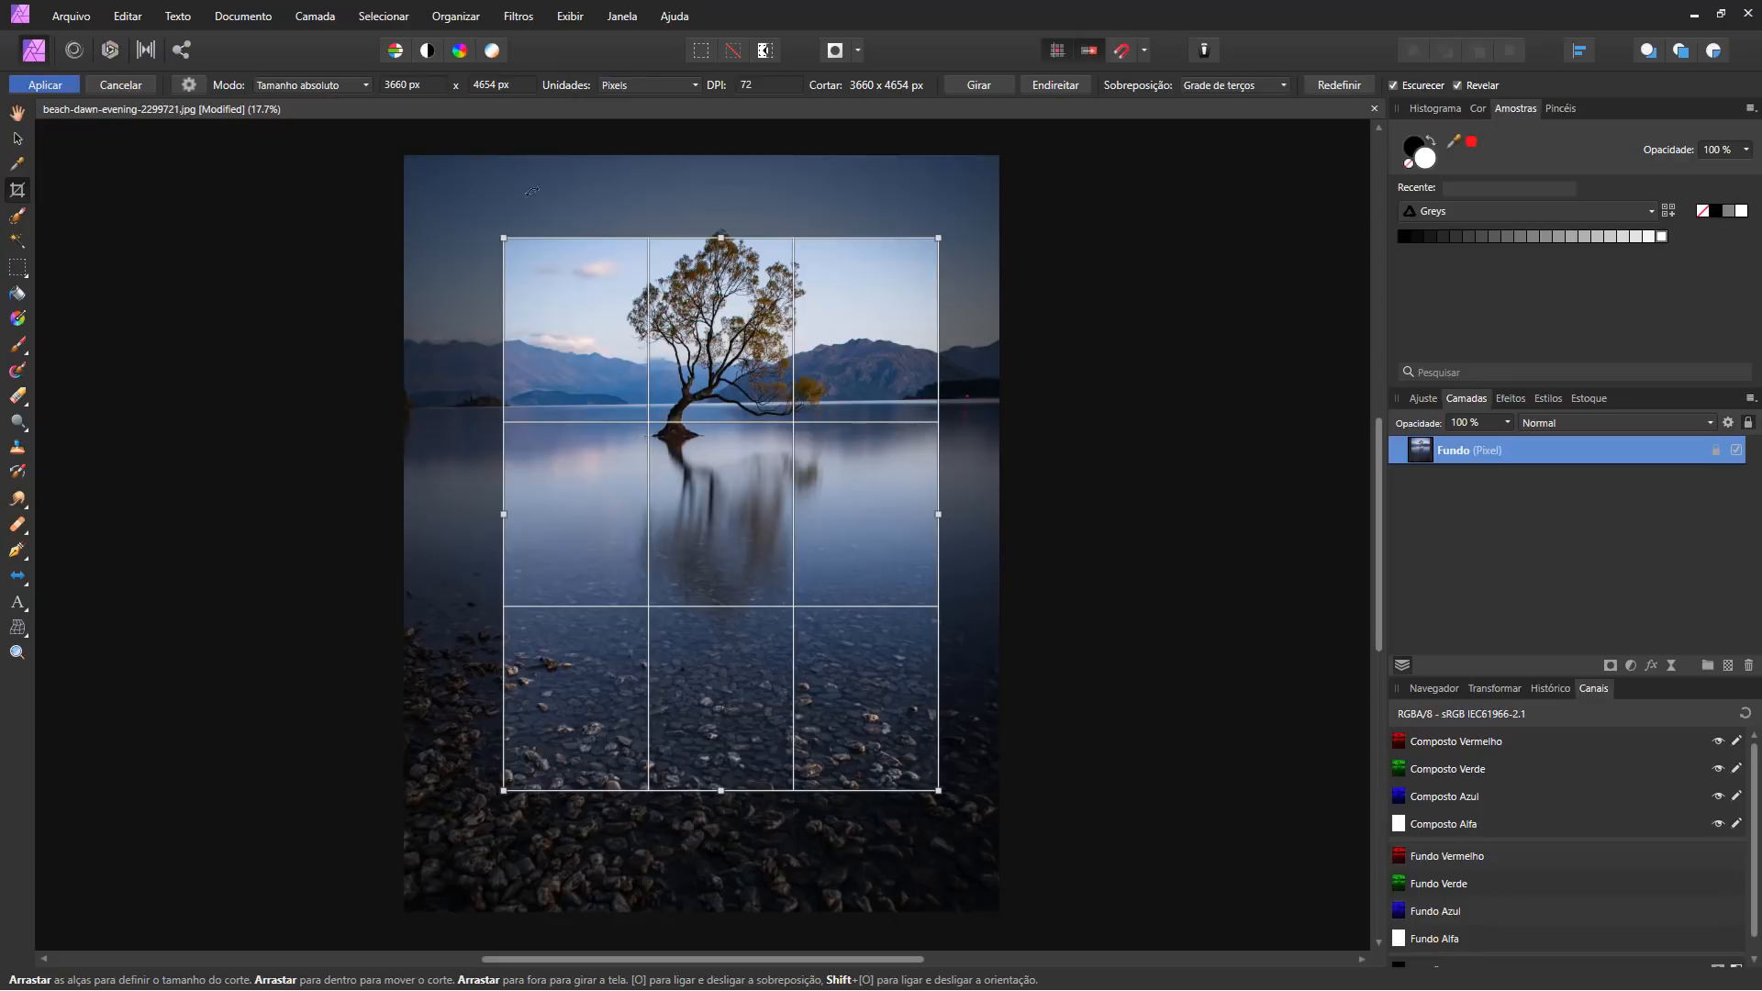
Set the absolute crop size to 1920 × 1080 px, with units in pixels and 72 DPI.
left_click(422, 85)
left_click(505, 85)
left_click(674, 87)
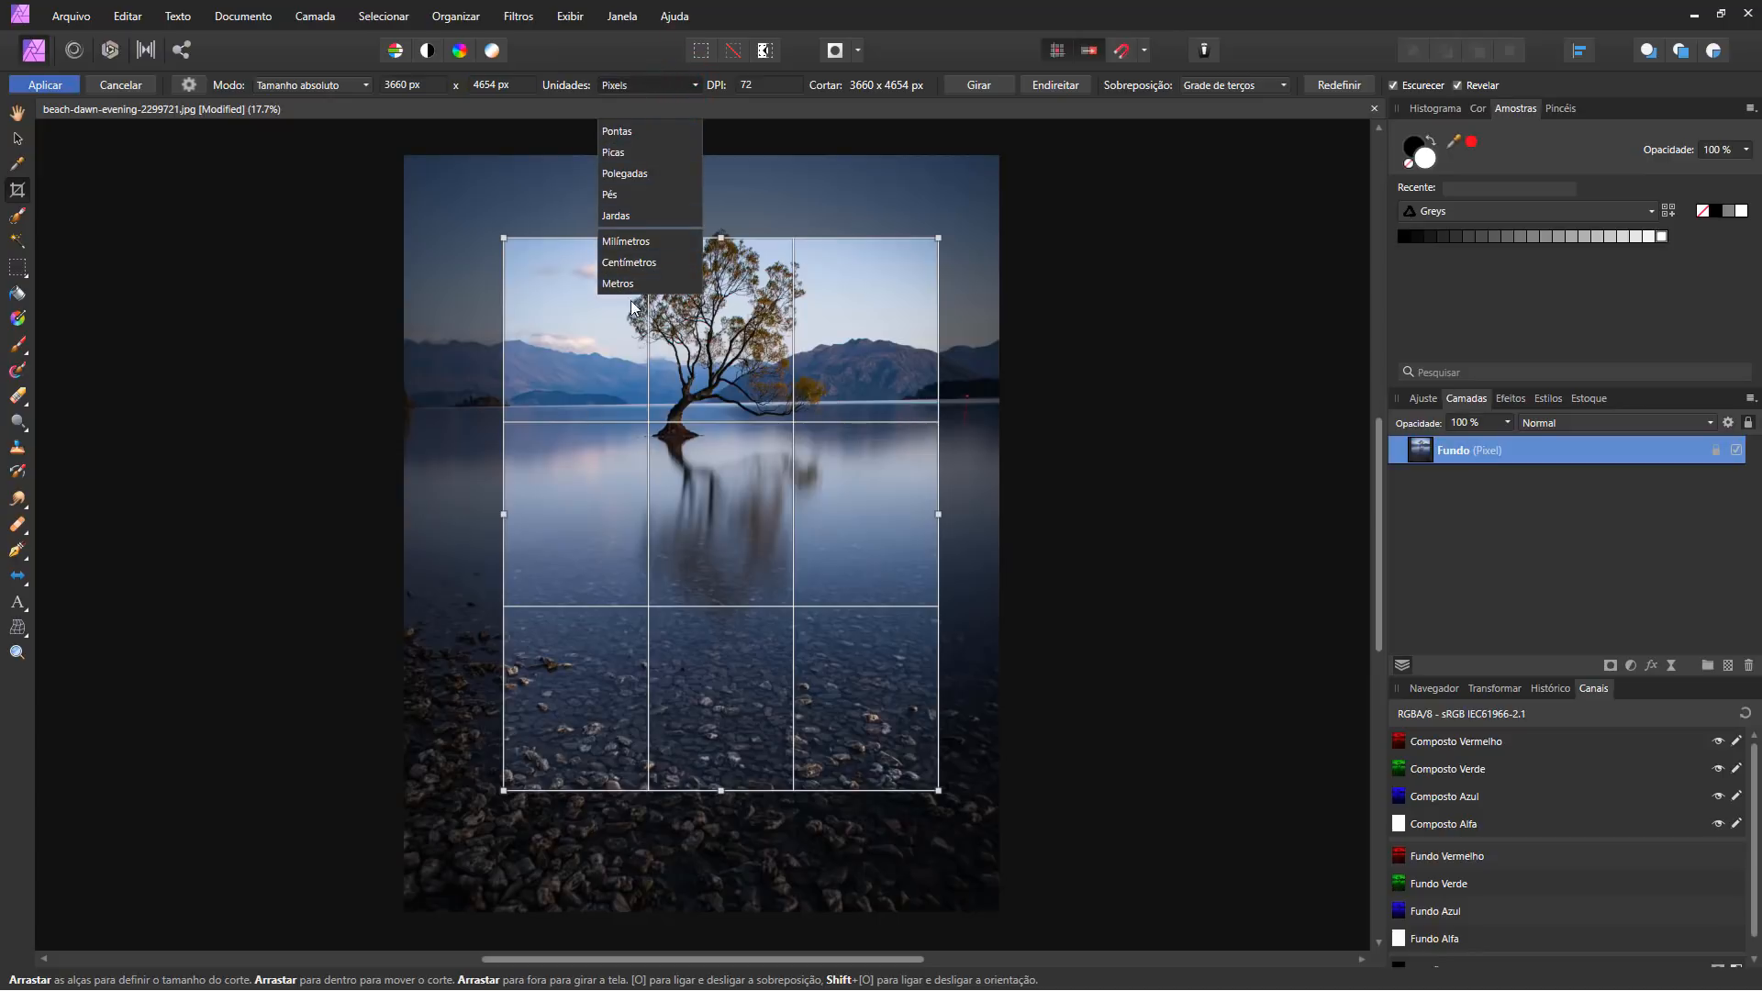
left_click(777, 87)
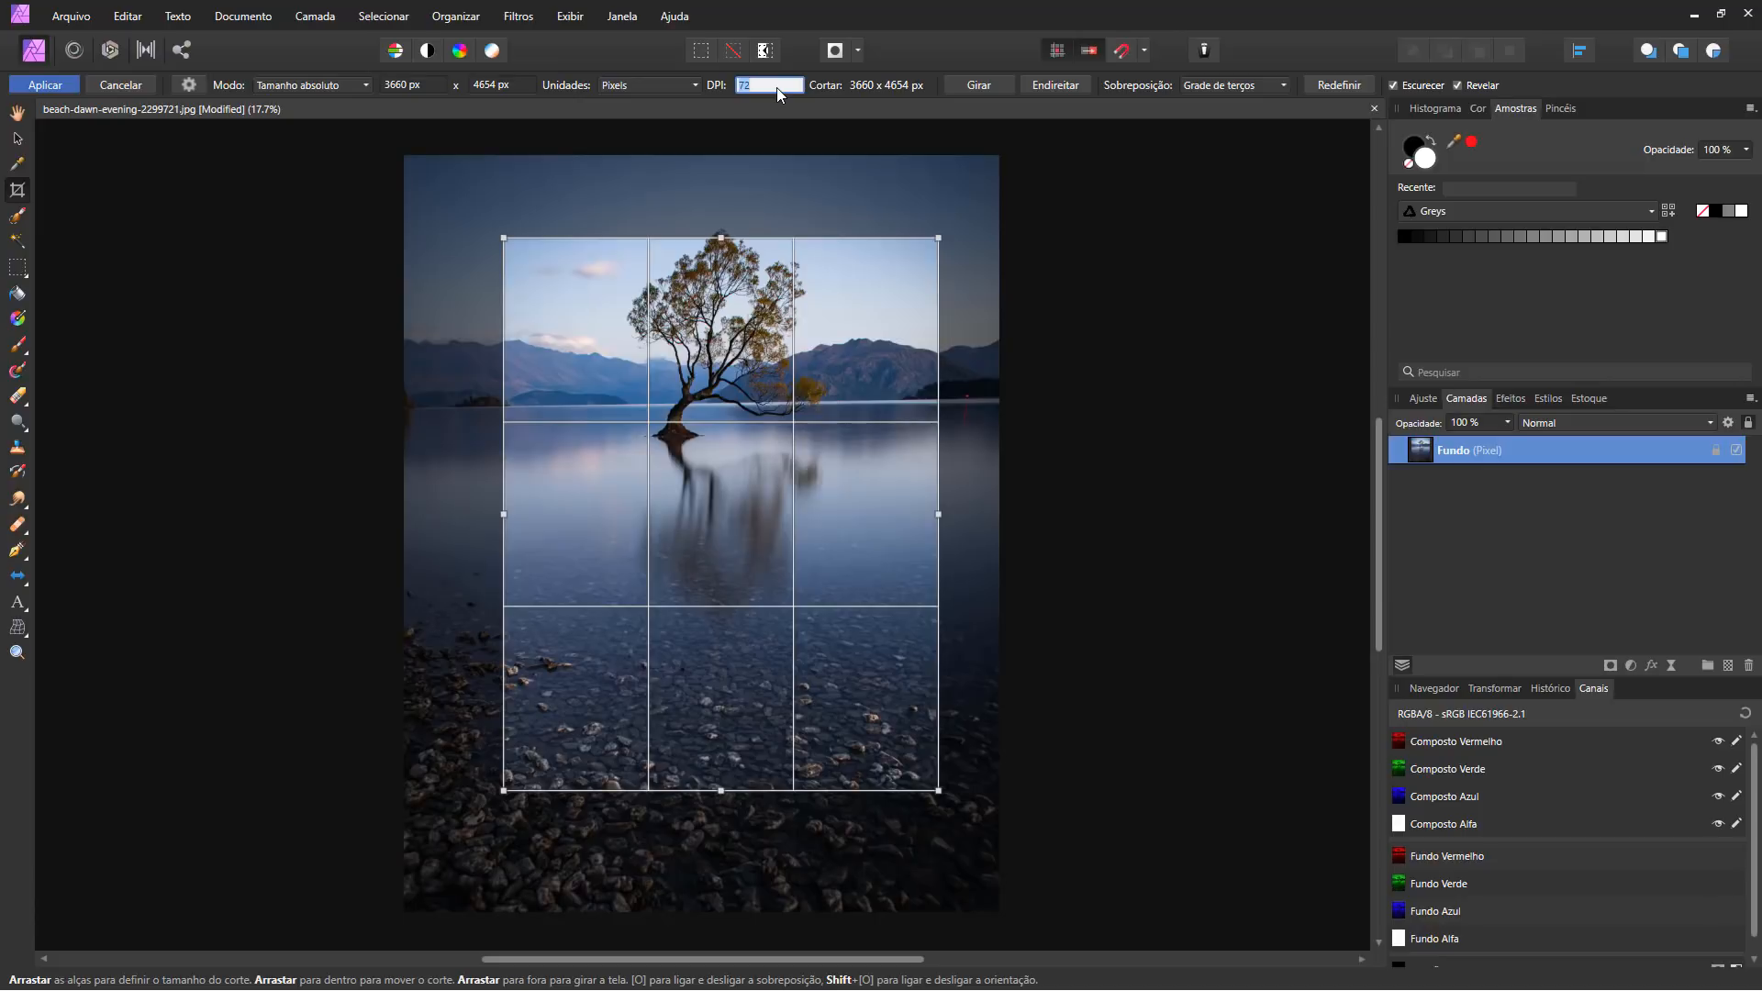
left_click(433, 86)
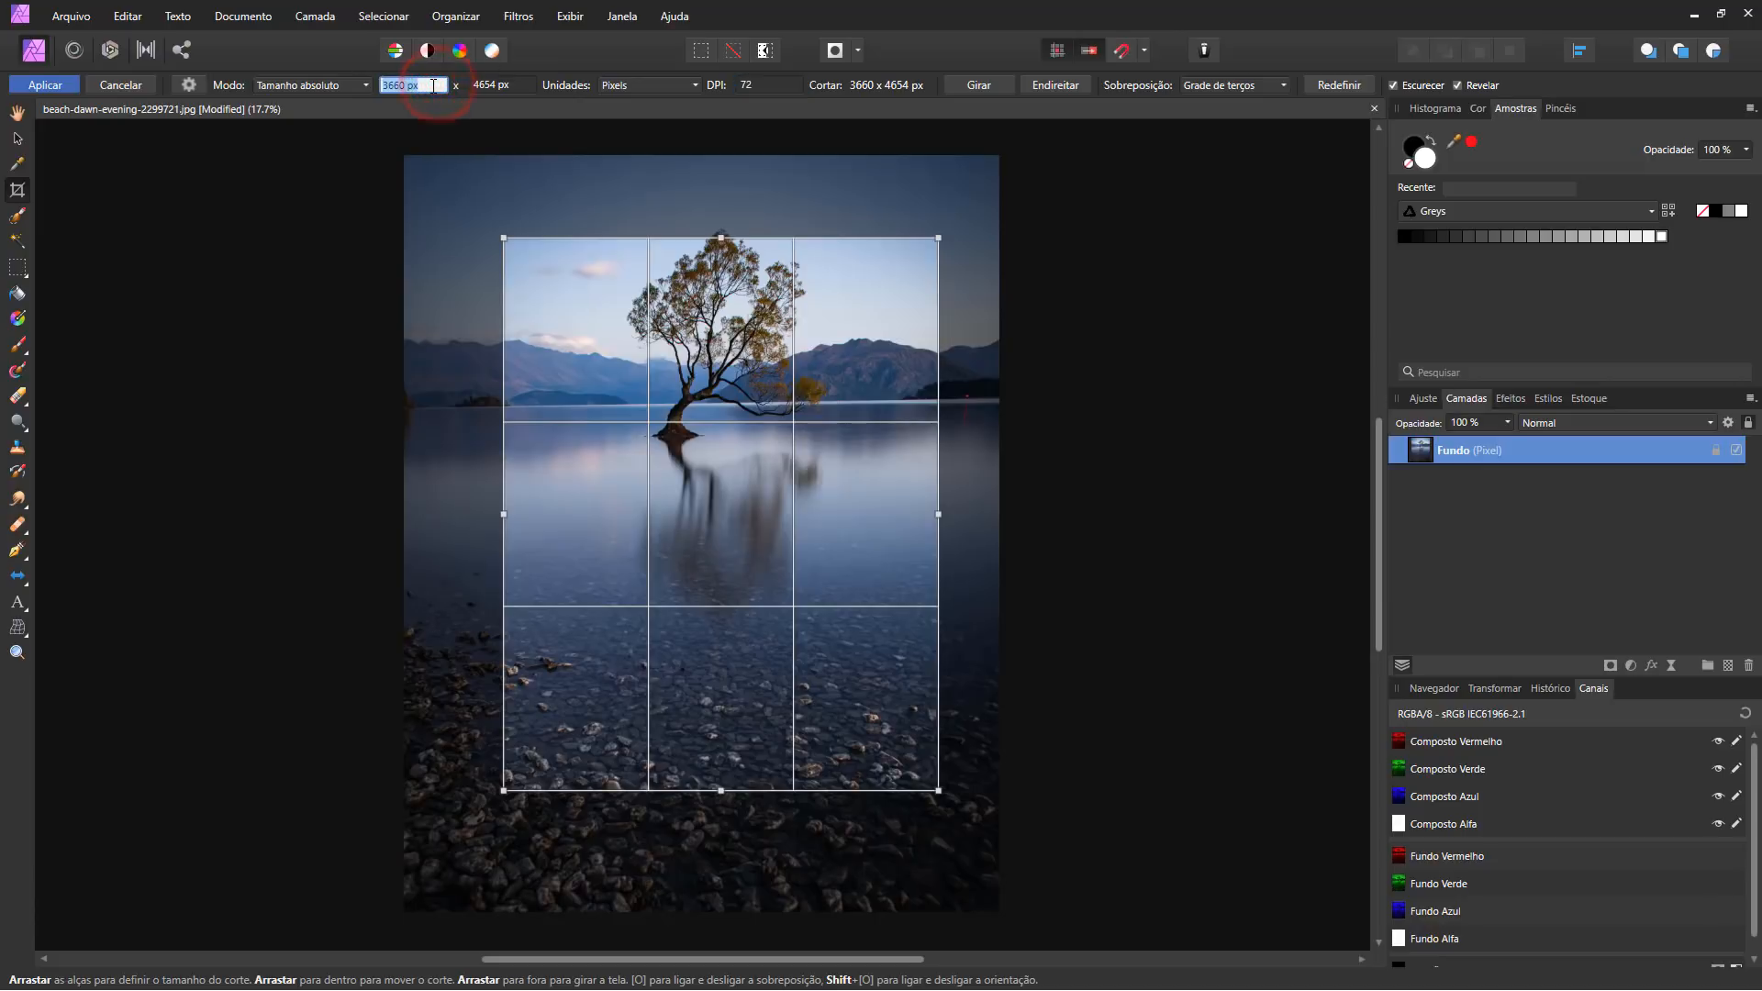
type("1920")
key("Tab")
type("180")
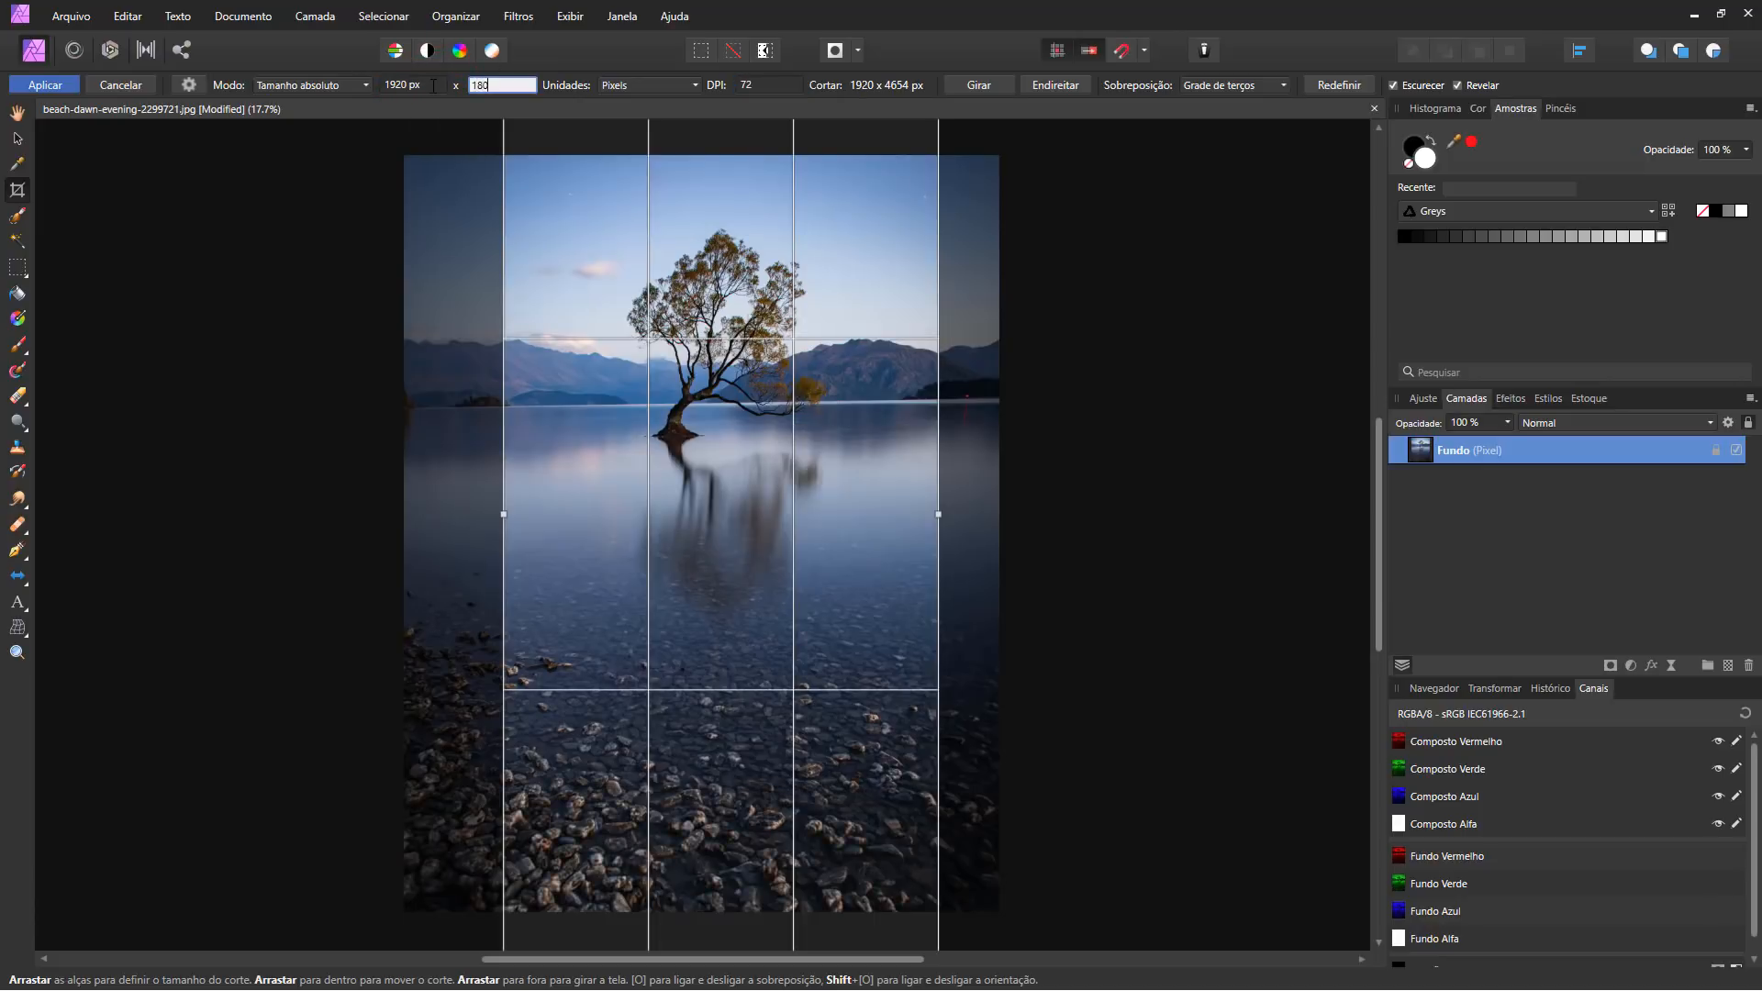
type("0")
left_click(760, 84)
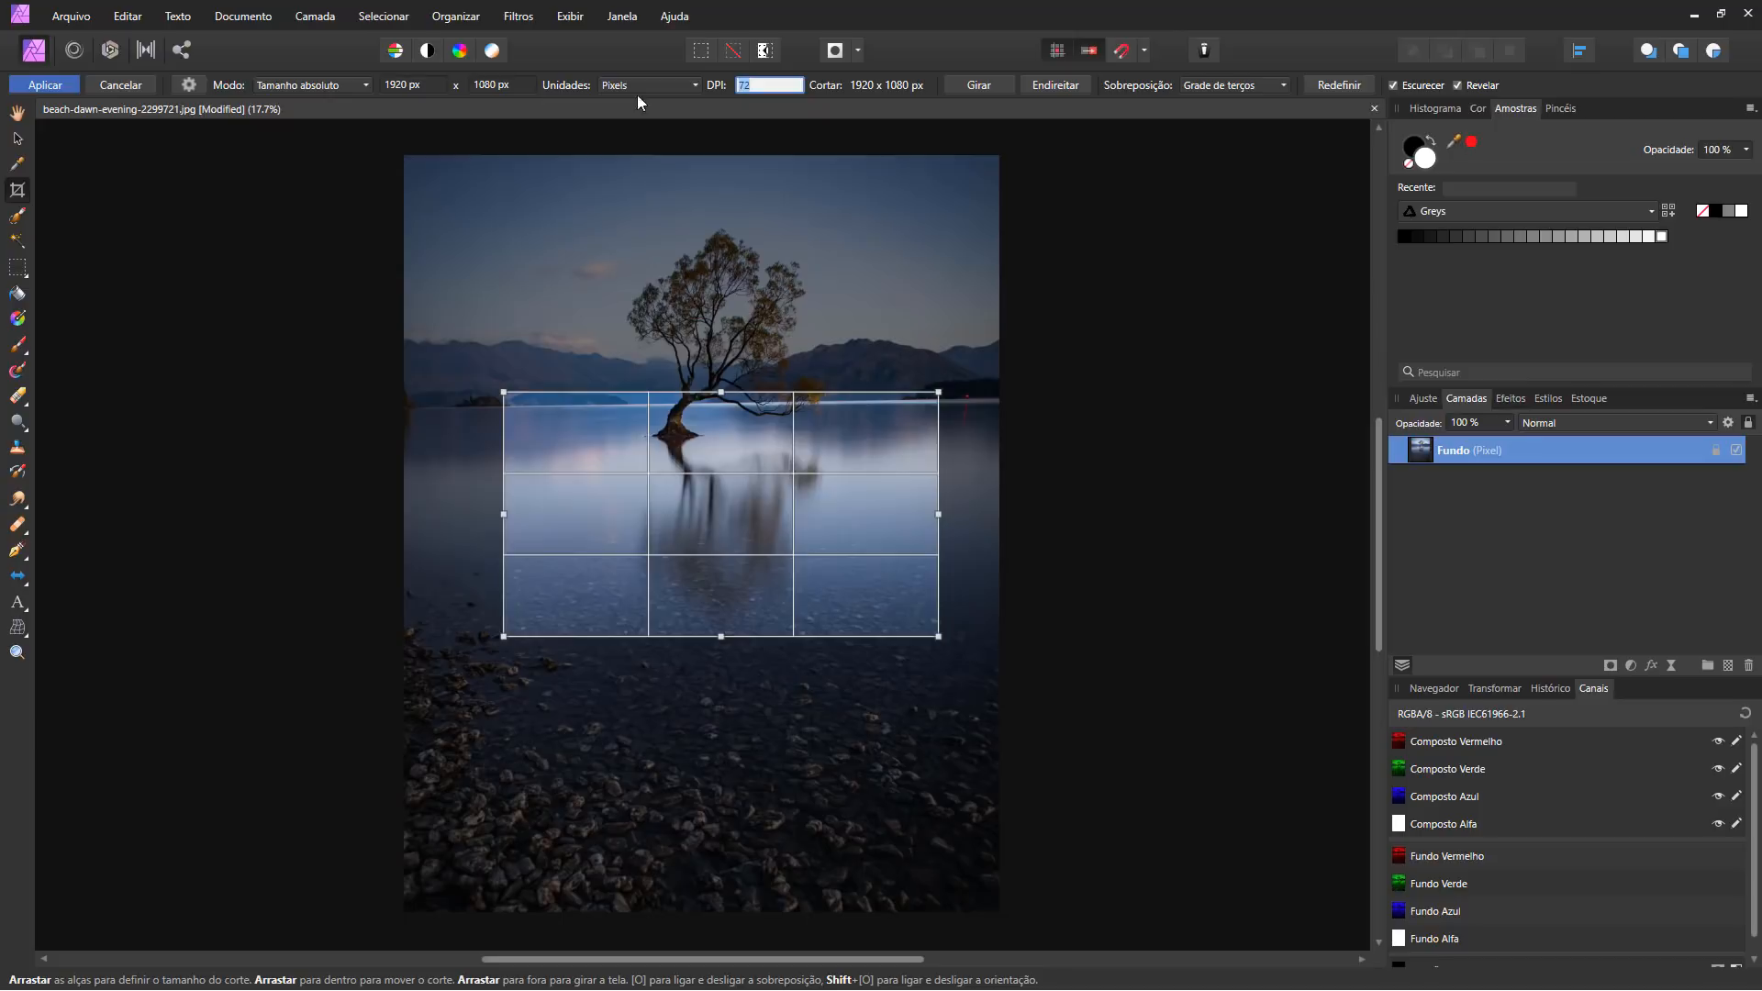
Enlarge and position the 1920 × 1080 px crop frame around the tree and its reflection, and apply the crop.
left_click_drag(733, 443, 650, 244)
left_click_drag(858, 436, 991, 519)
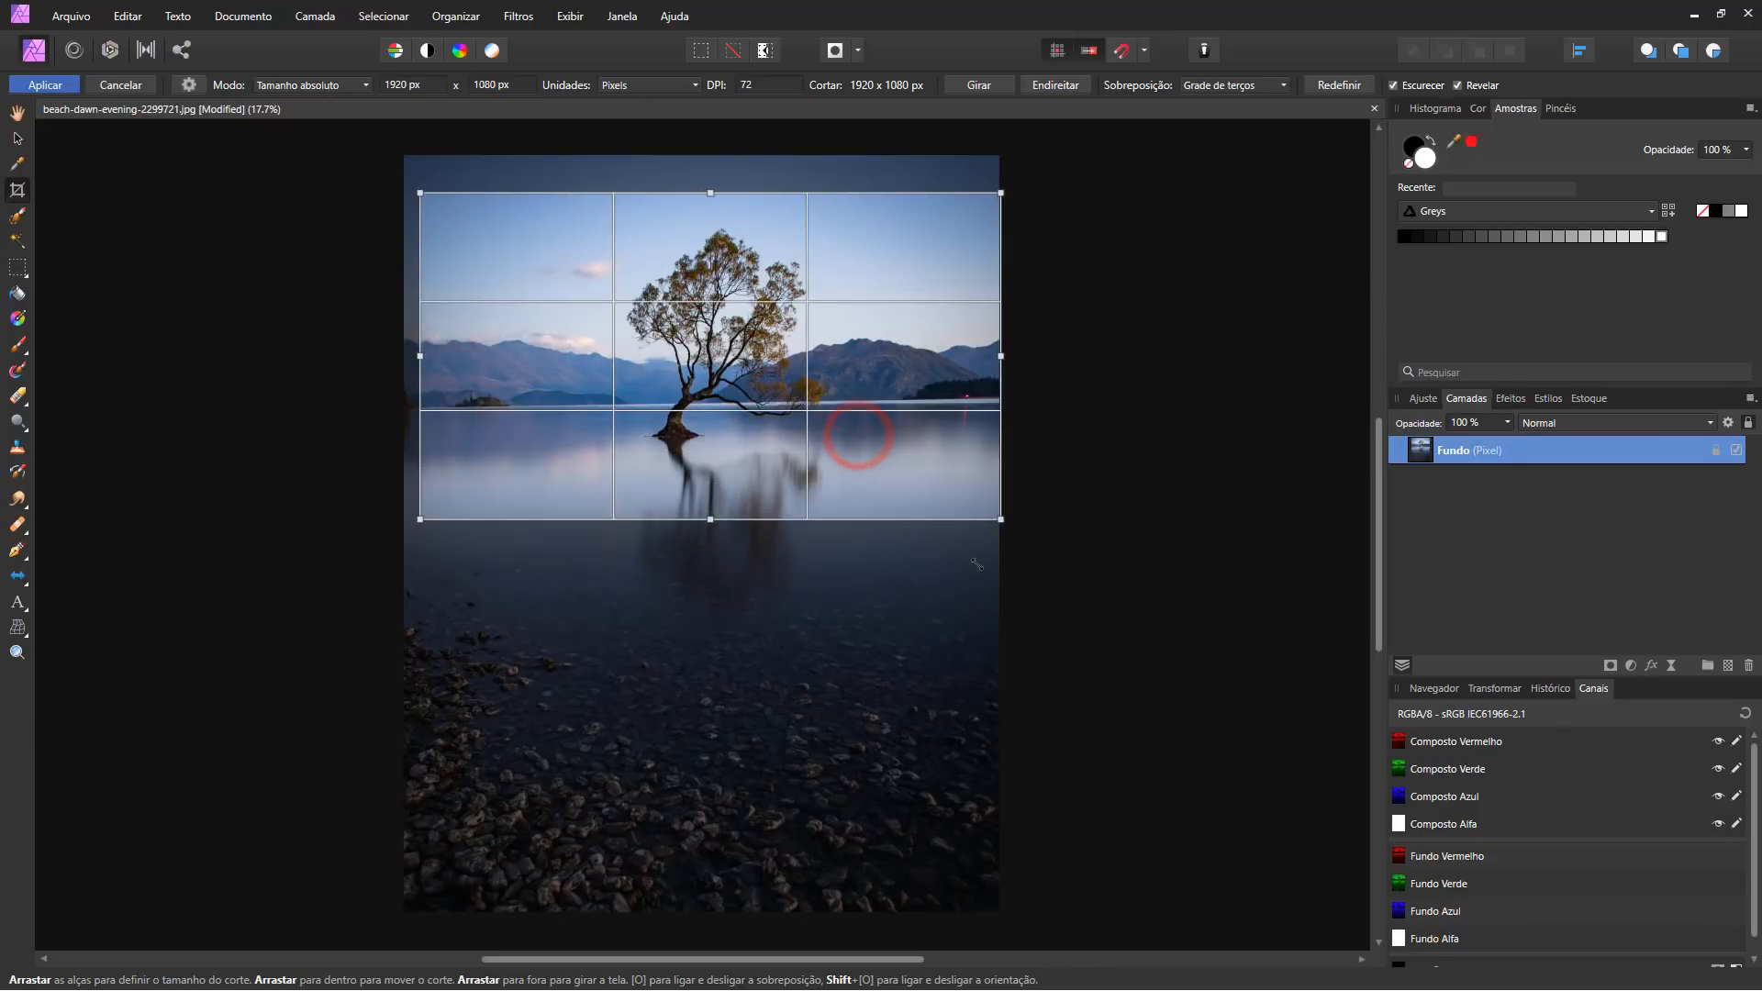
left_click_drag(928, 389, 887, 407)
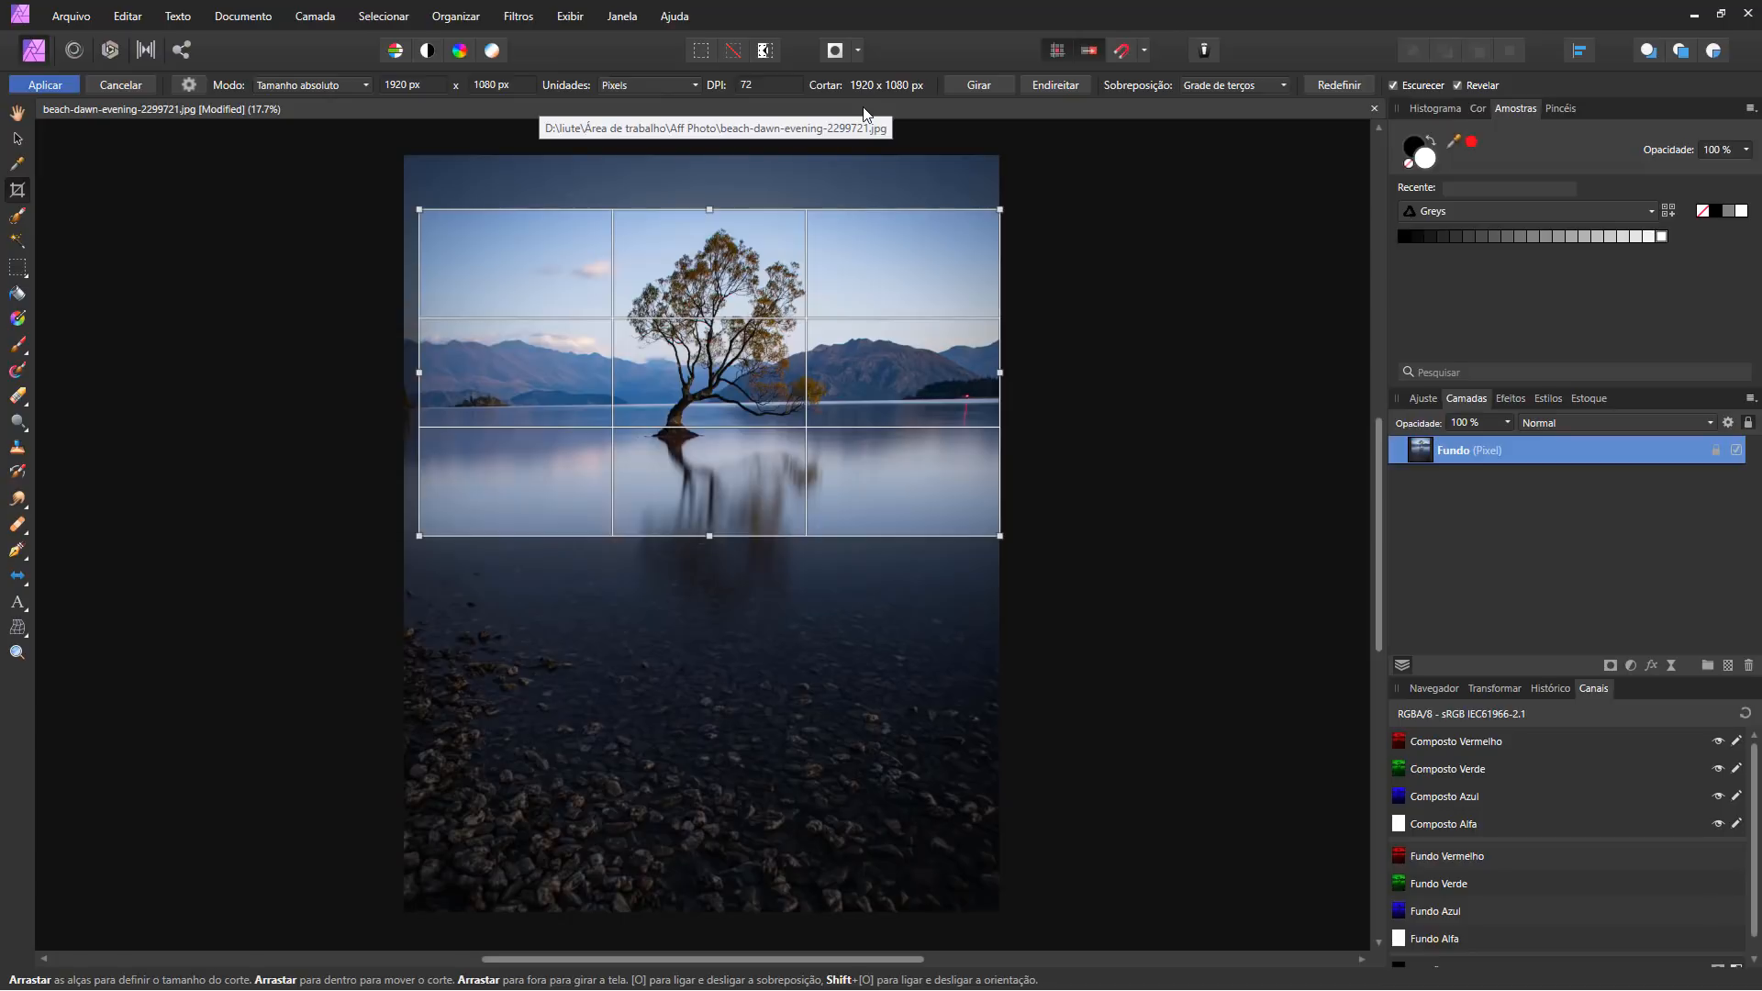
left_click_drag(775, 274, 767, 278)
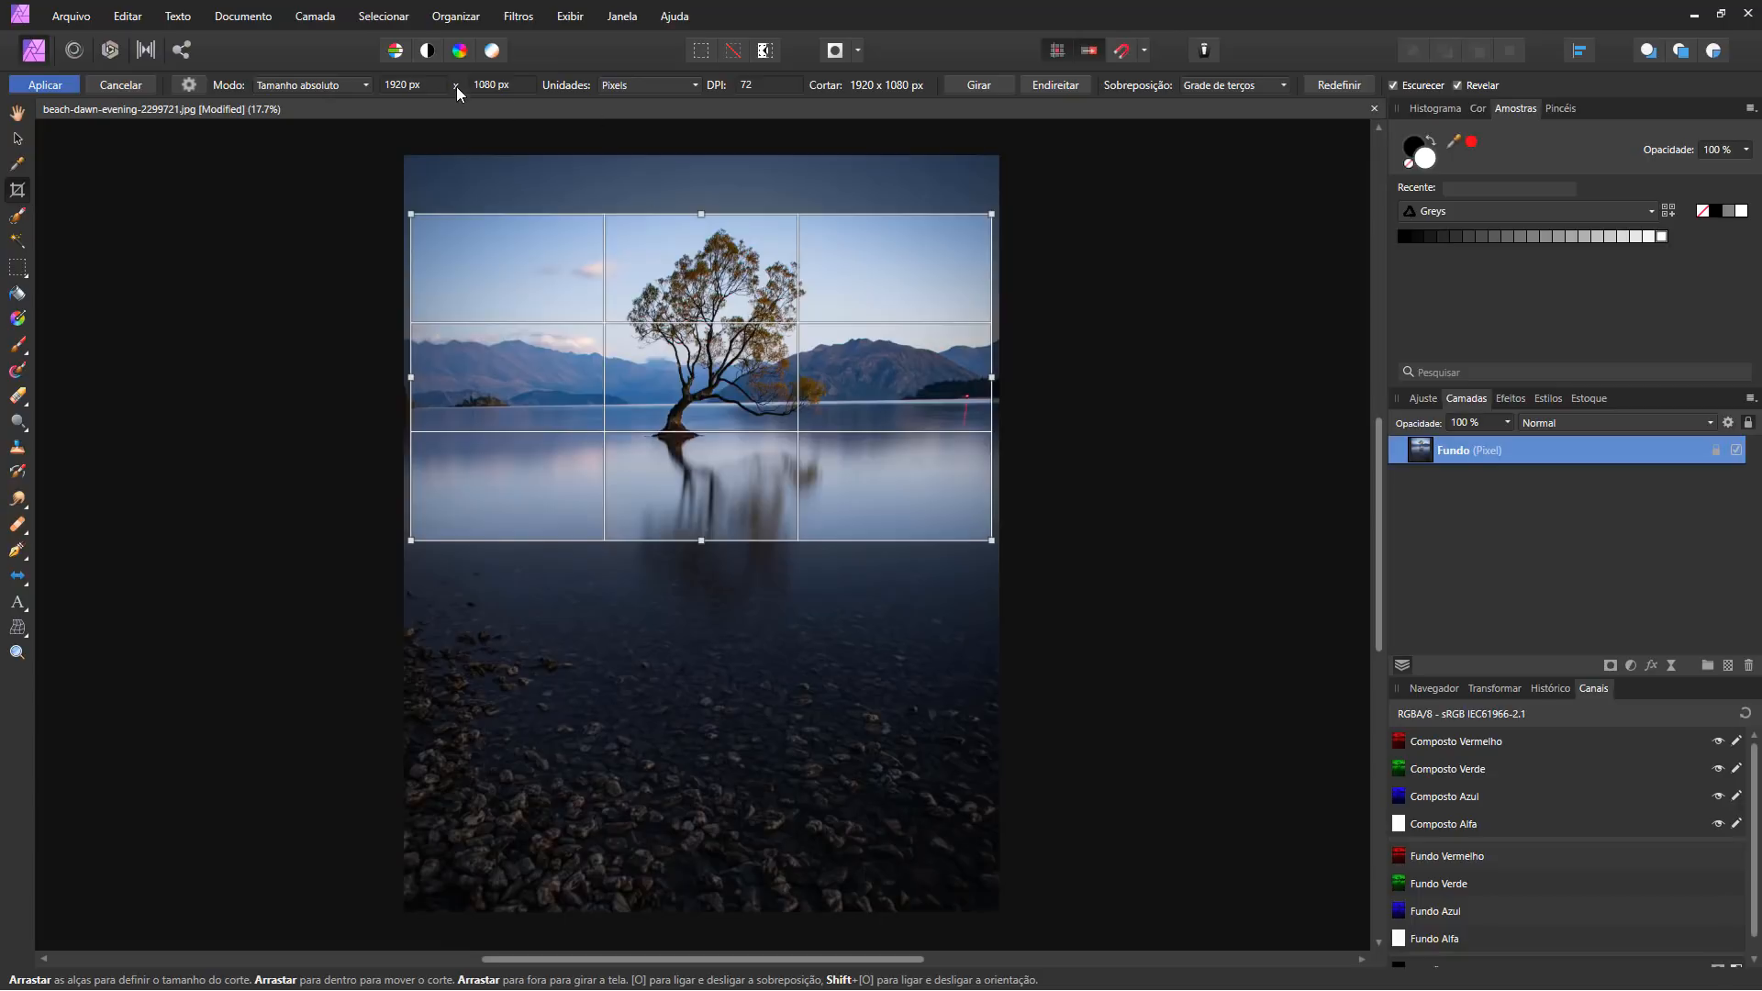
left_click(50, 84)
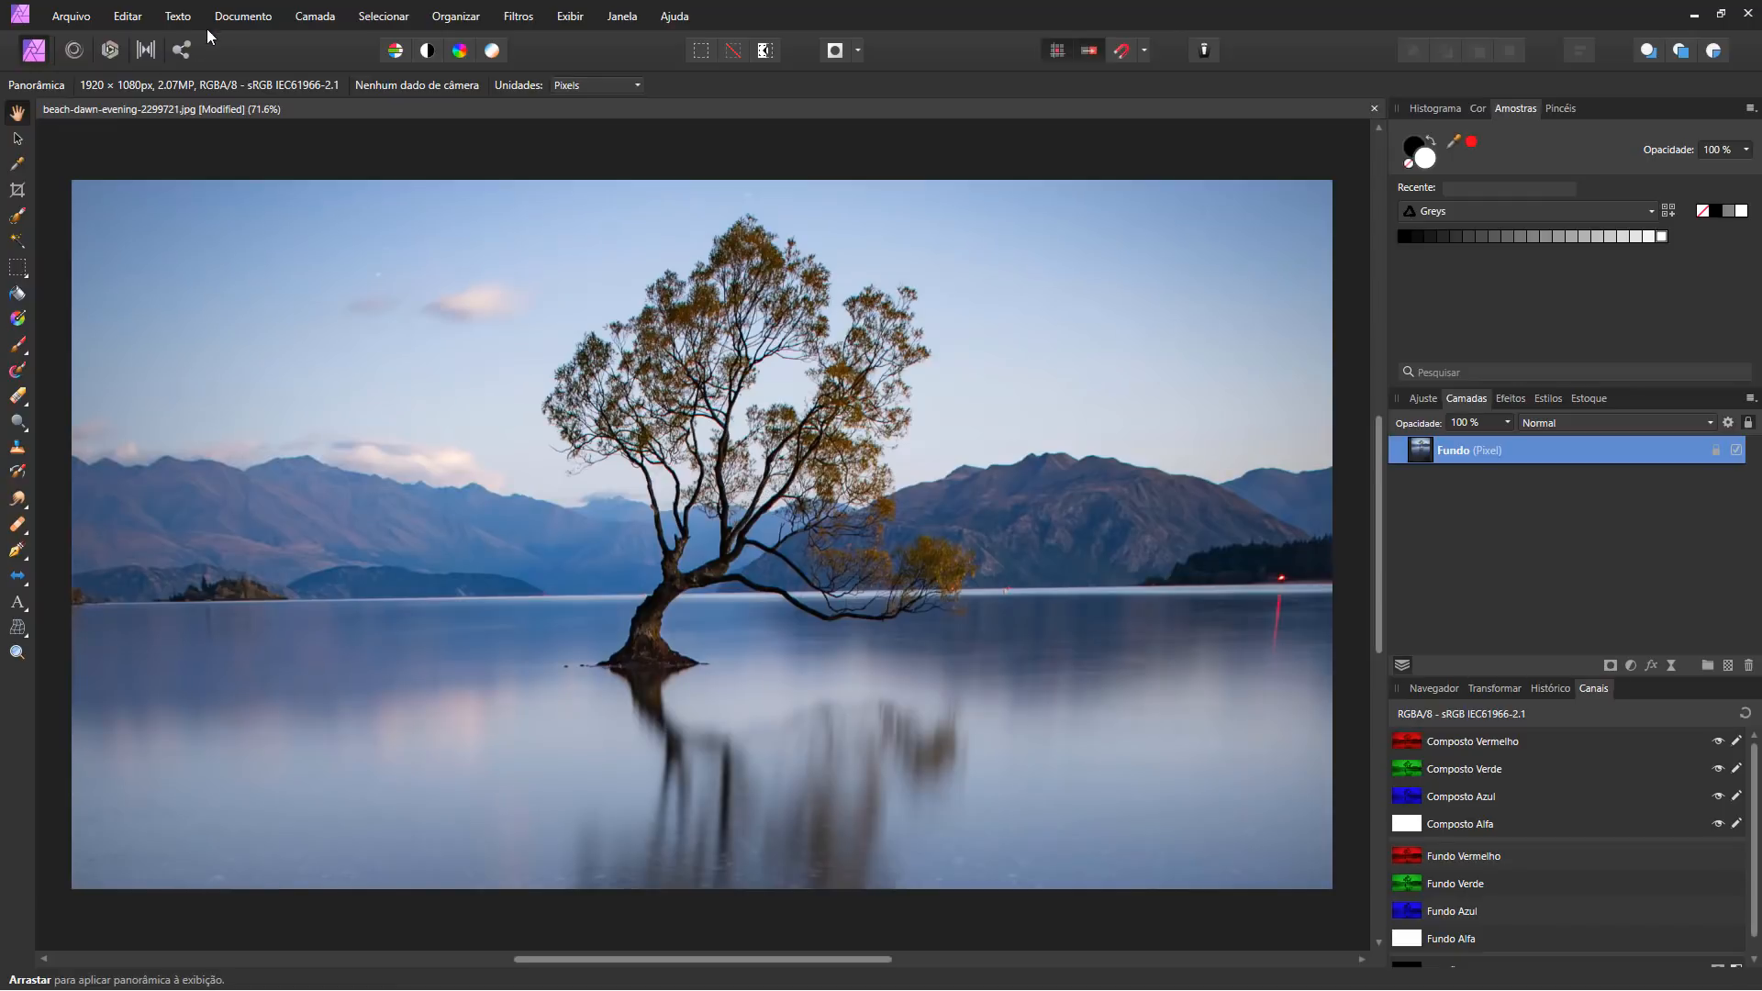
Uncrop the canvas to bring back the full photo and restart the Crop tool in unconstrained mode (Irrestrito).
left_click(240, 17)
left_click(130, 245)
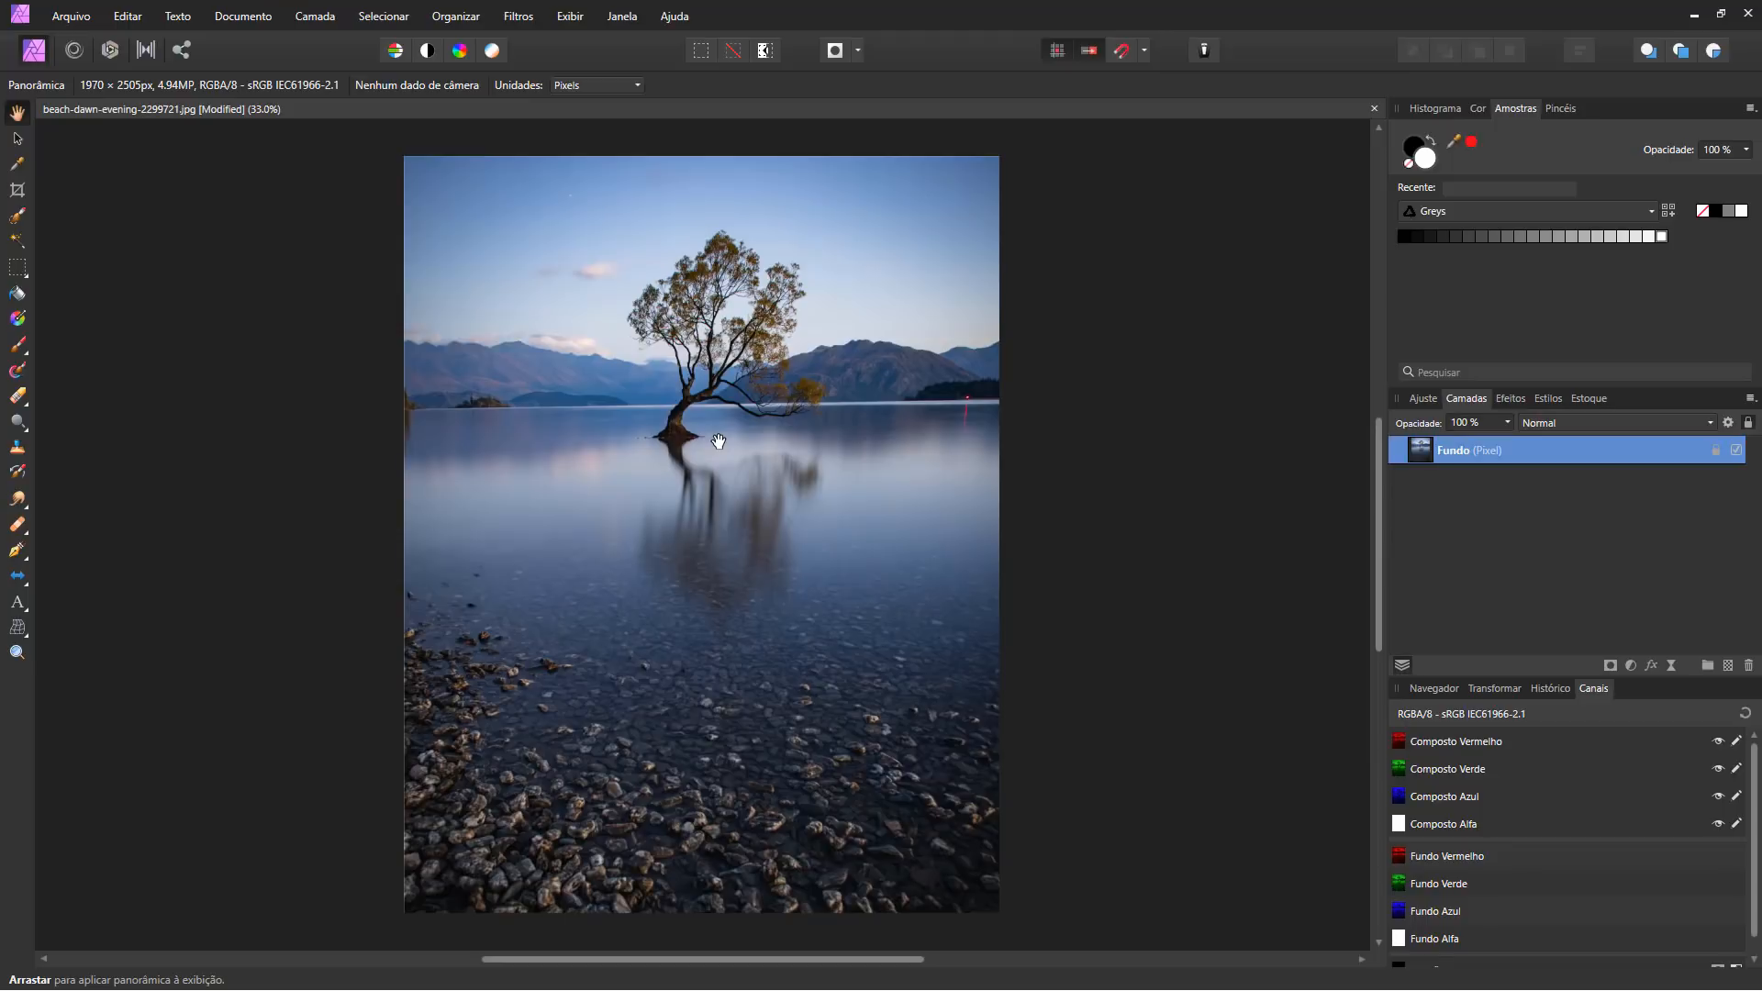
key("c")
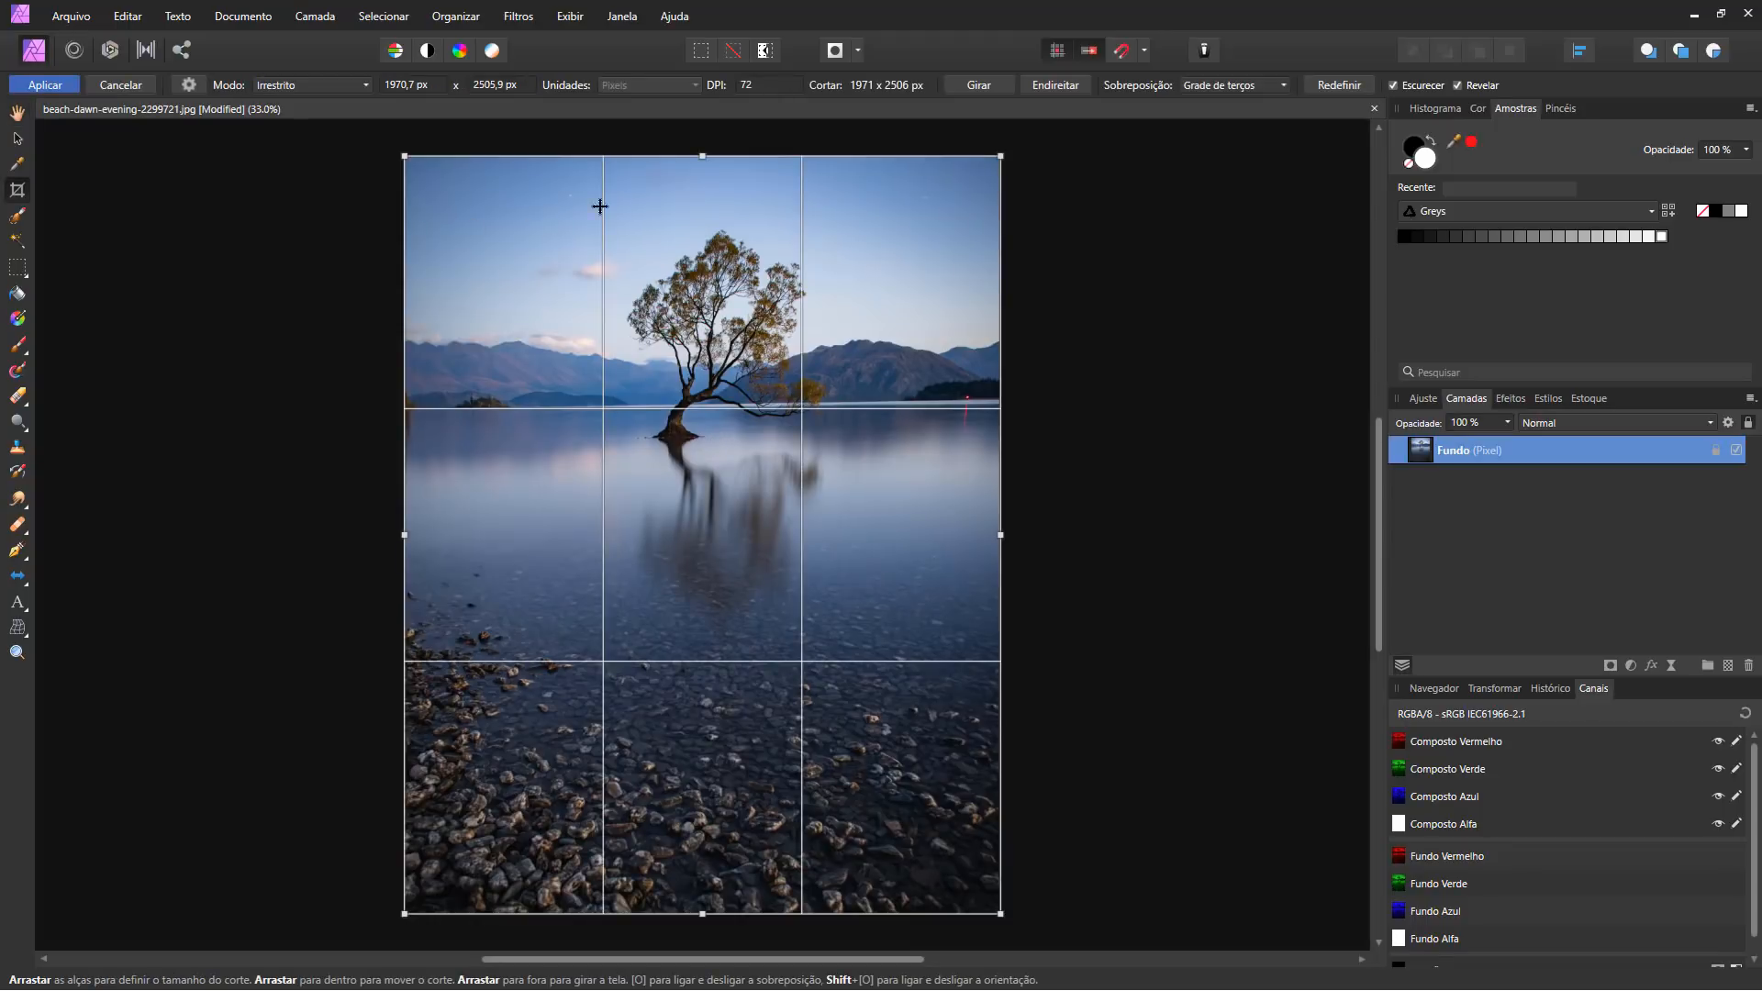
left_click(367, 85)
left_click(306, 103)
Rotate the crop frame's orientation repeatedly with Girar, ending in the portrait orientation.
left_click(979, 85)
left_click(979, 85)
left_click(978, 84)
left_click(979, 85)
left_click(983, 82)
left_click(983, 83)
Reduce the crop frame's height to about 1353 px from below and straighten the photo along the lake's horizon line.
left_click_drag(700, 913, 714, 564)
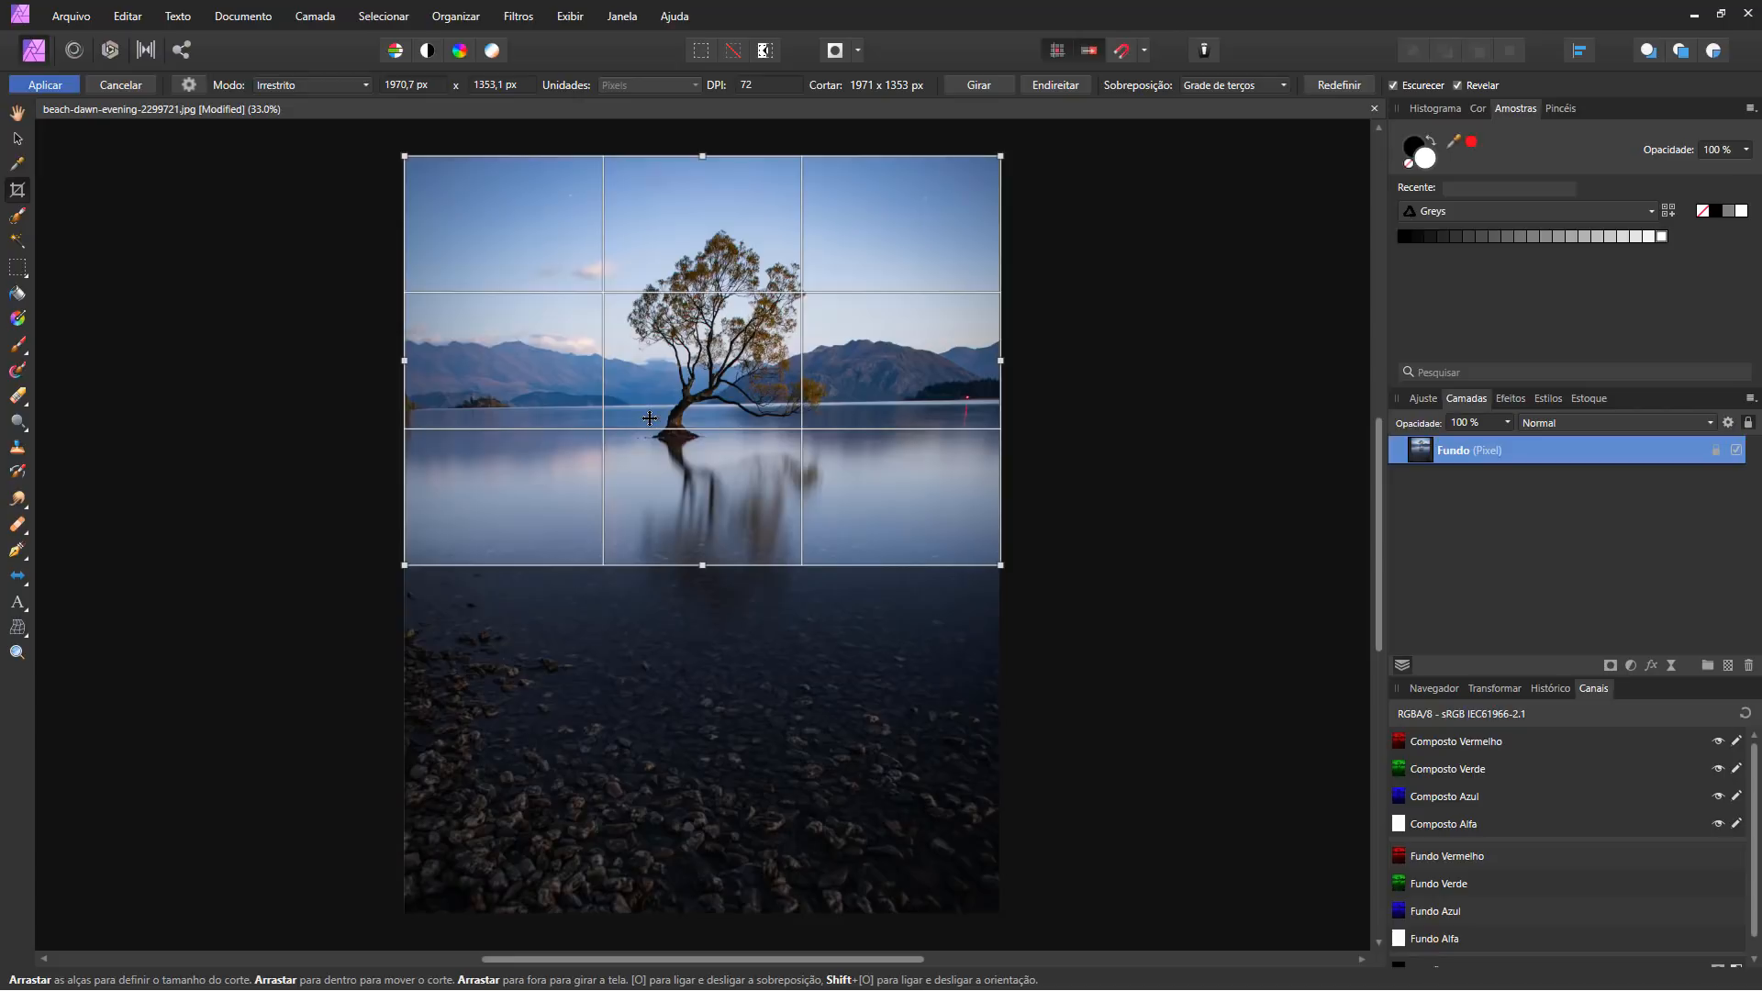
left_click(1061, 88)
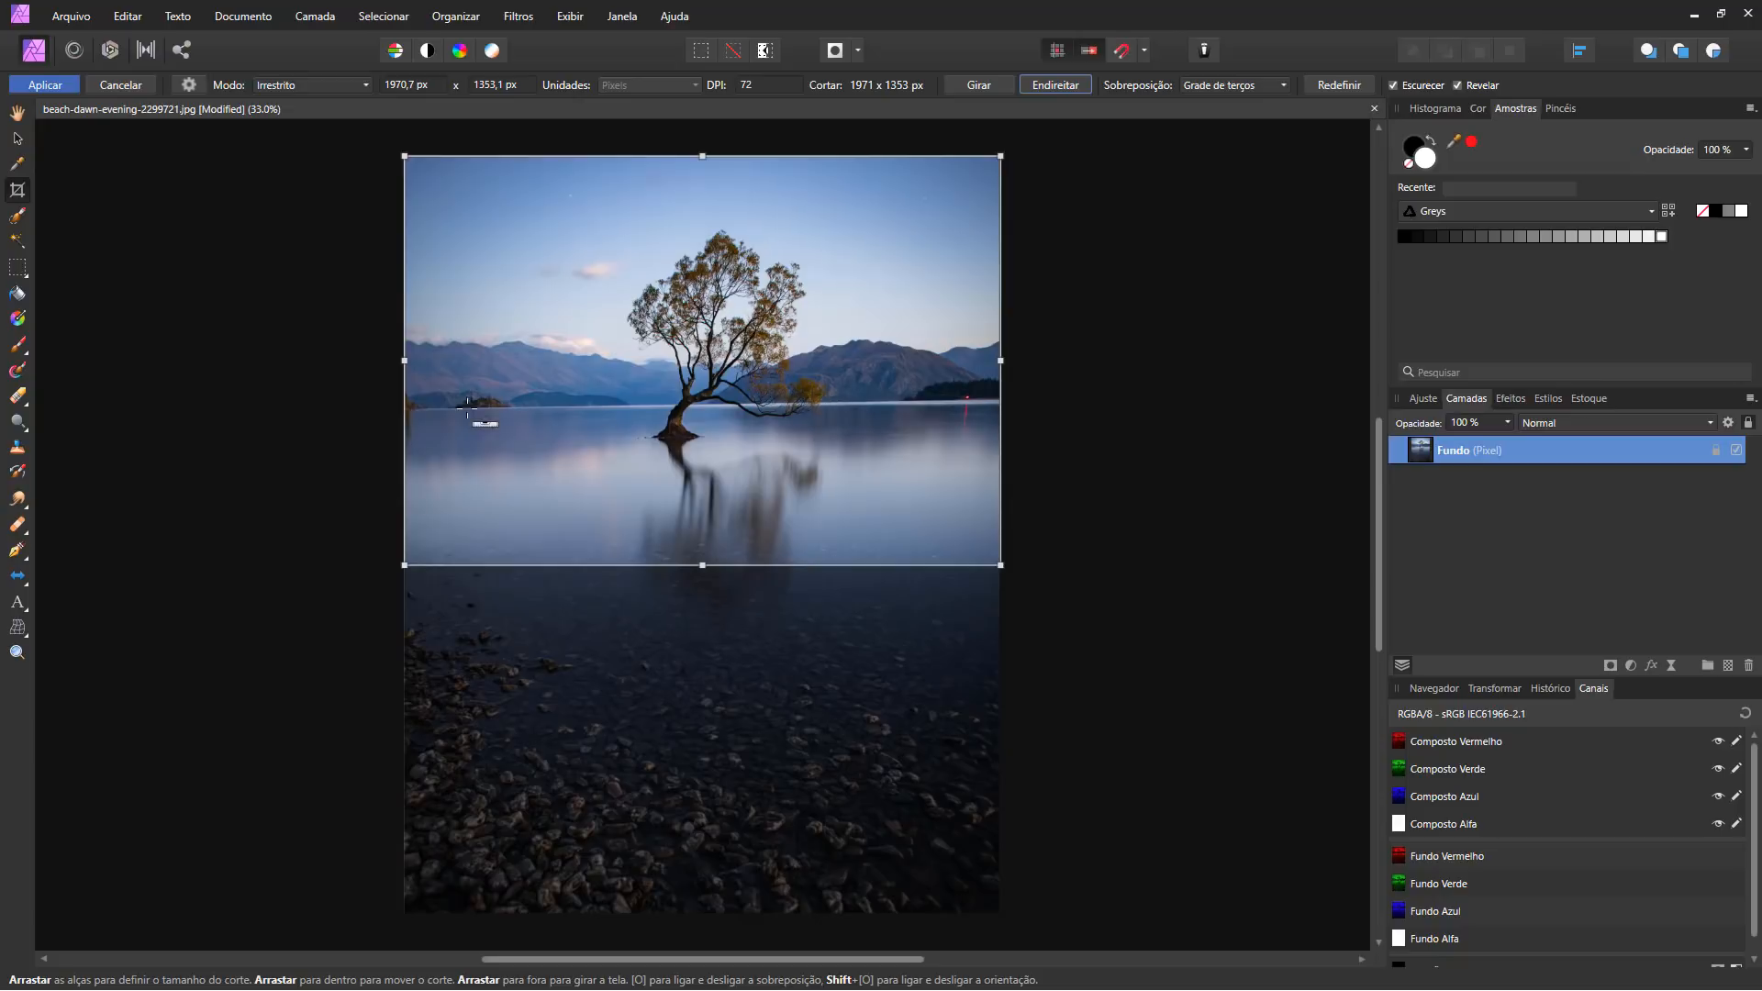
left_click_drag(426, 407, 984, 399)
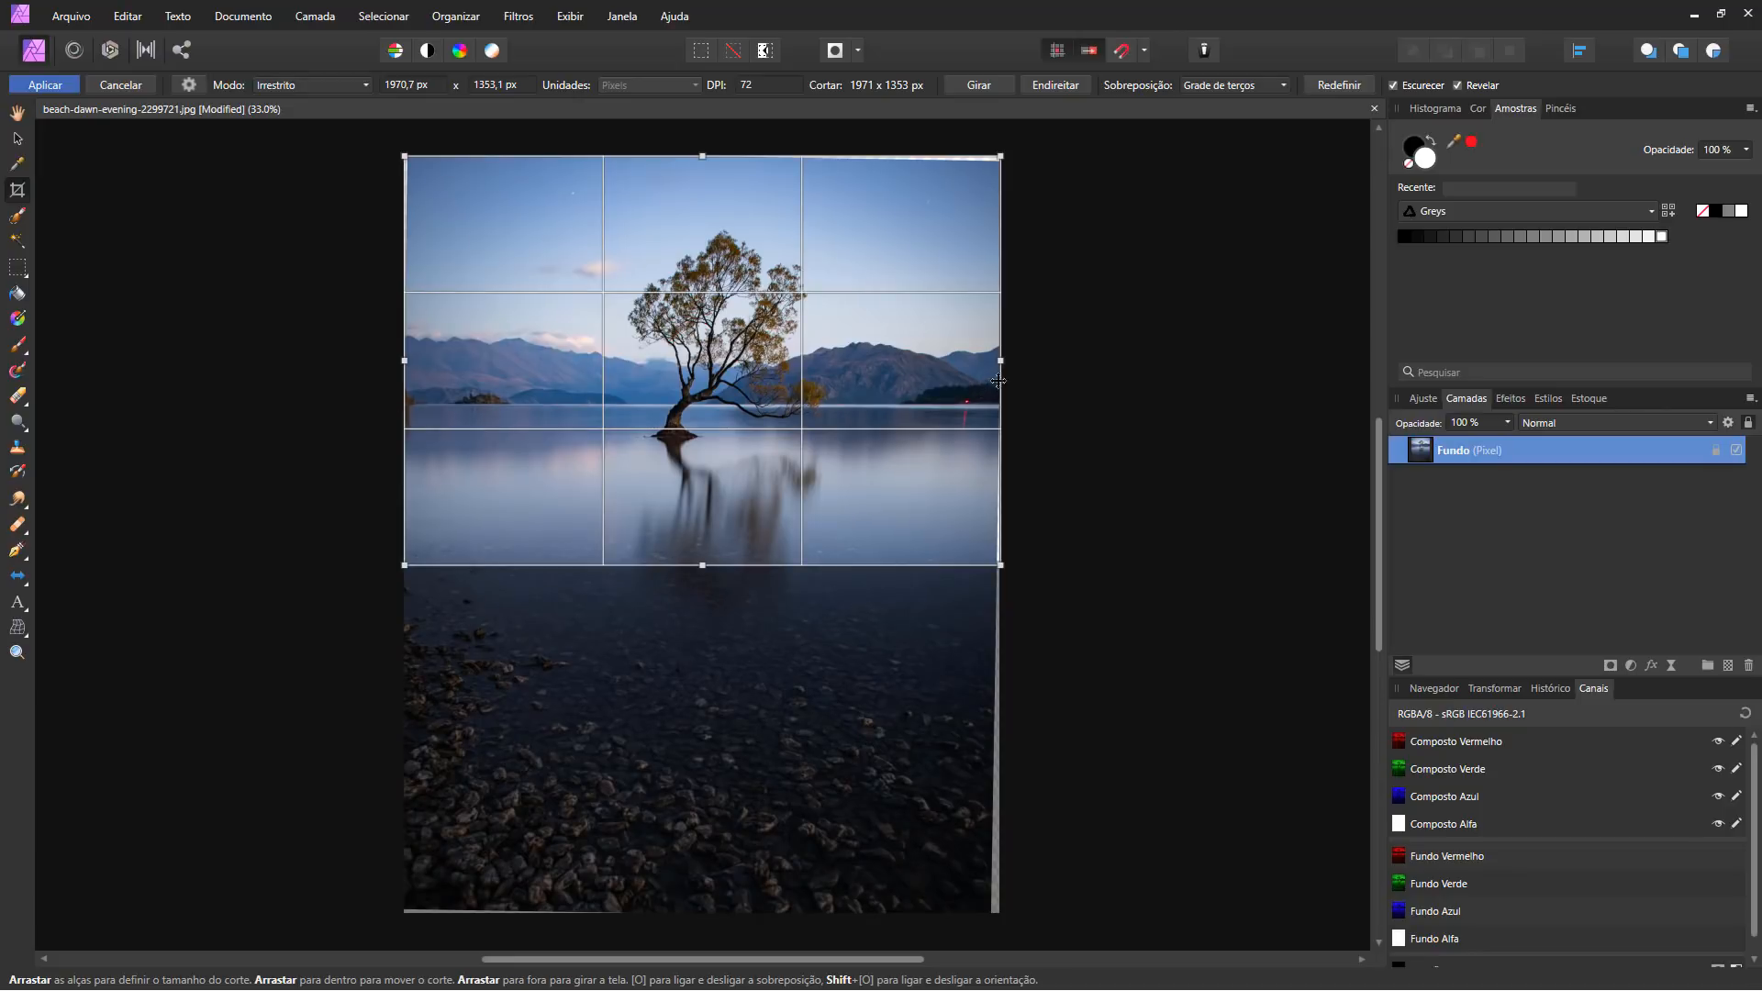
Trim the crop frame to about 1904 × 1326 px to exclude the tilted photo edges and apply the crop.
left_click_drag(1000, 361, 989, 360)
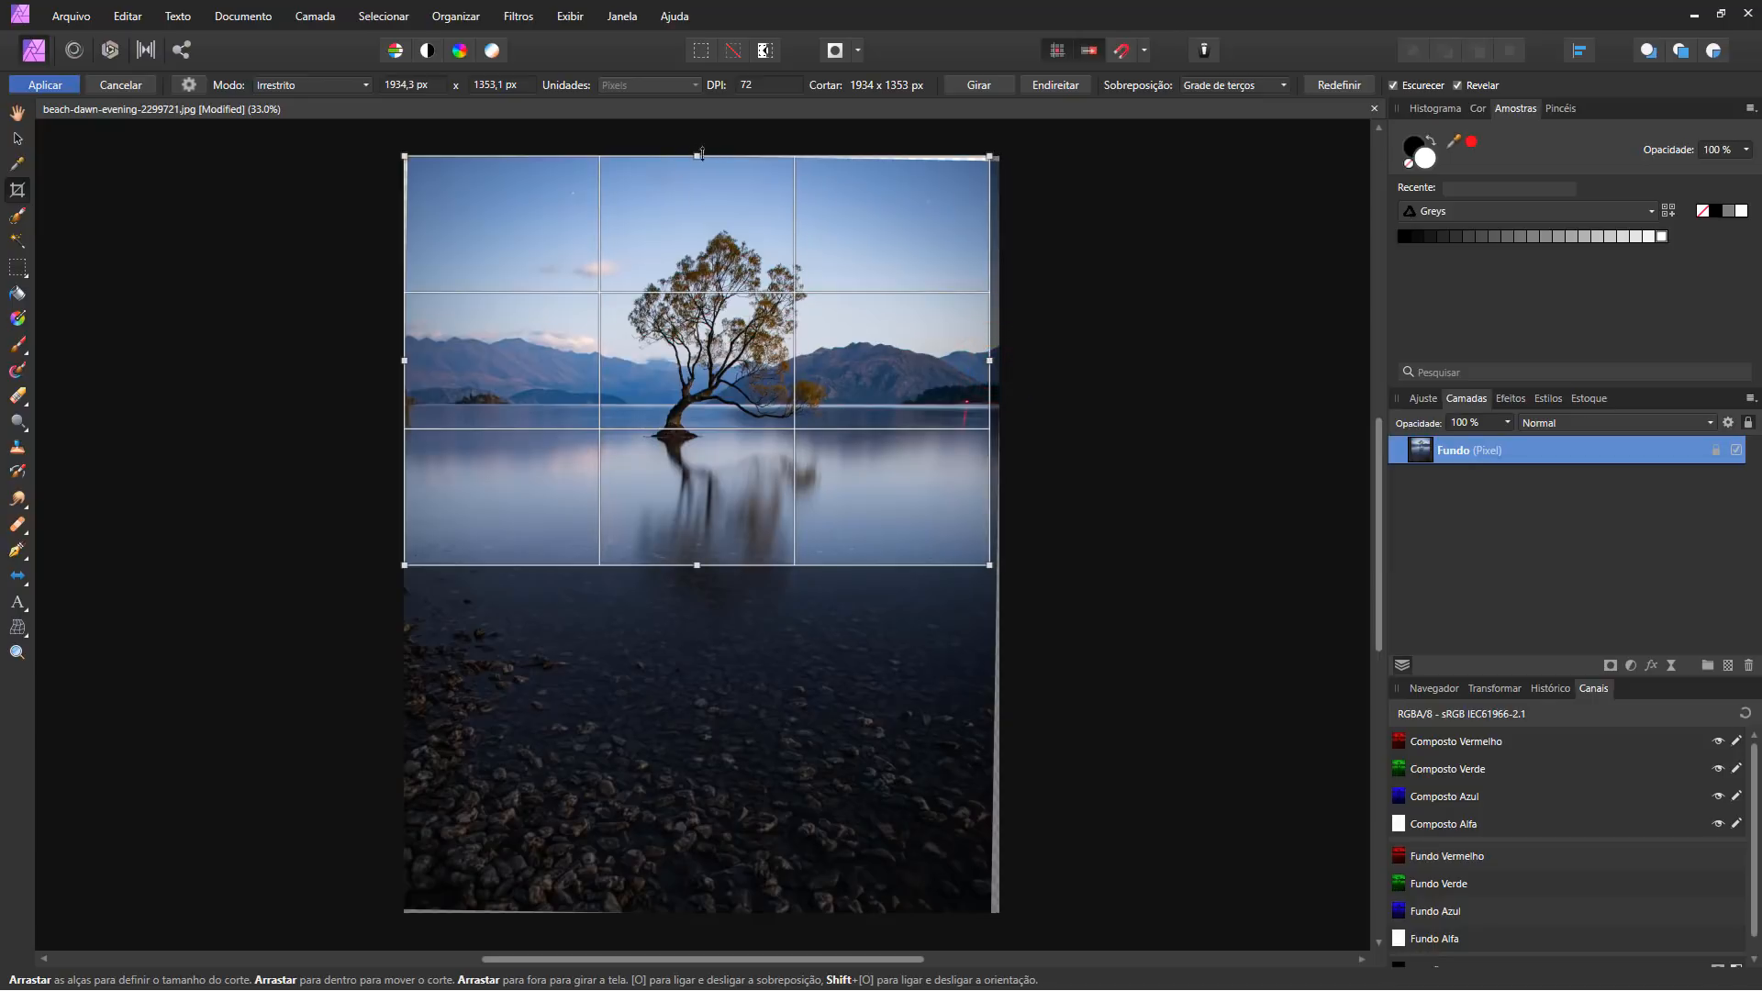
left_click_drag(697, 156, 698, 163)
left_click_drag(401, 364, 413, 364)
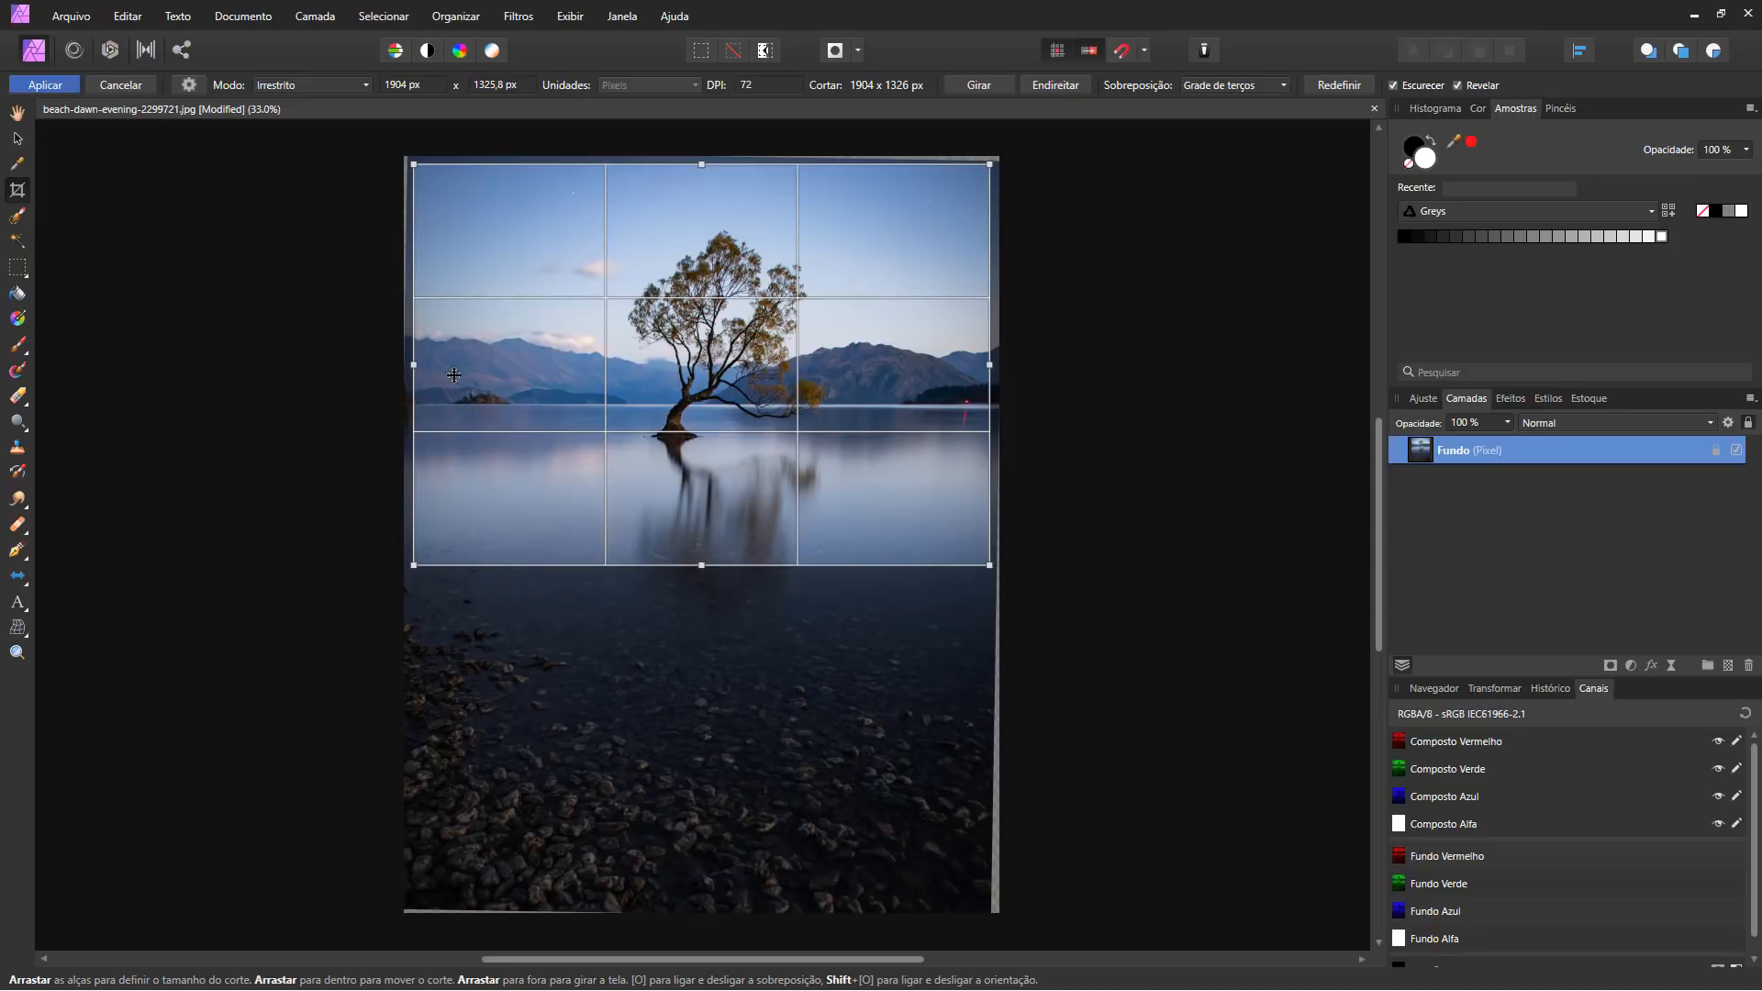
key("Return")
key("h")
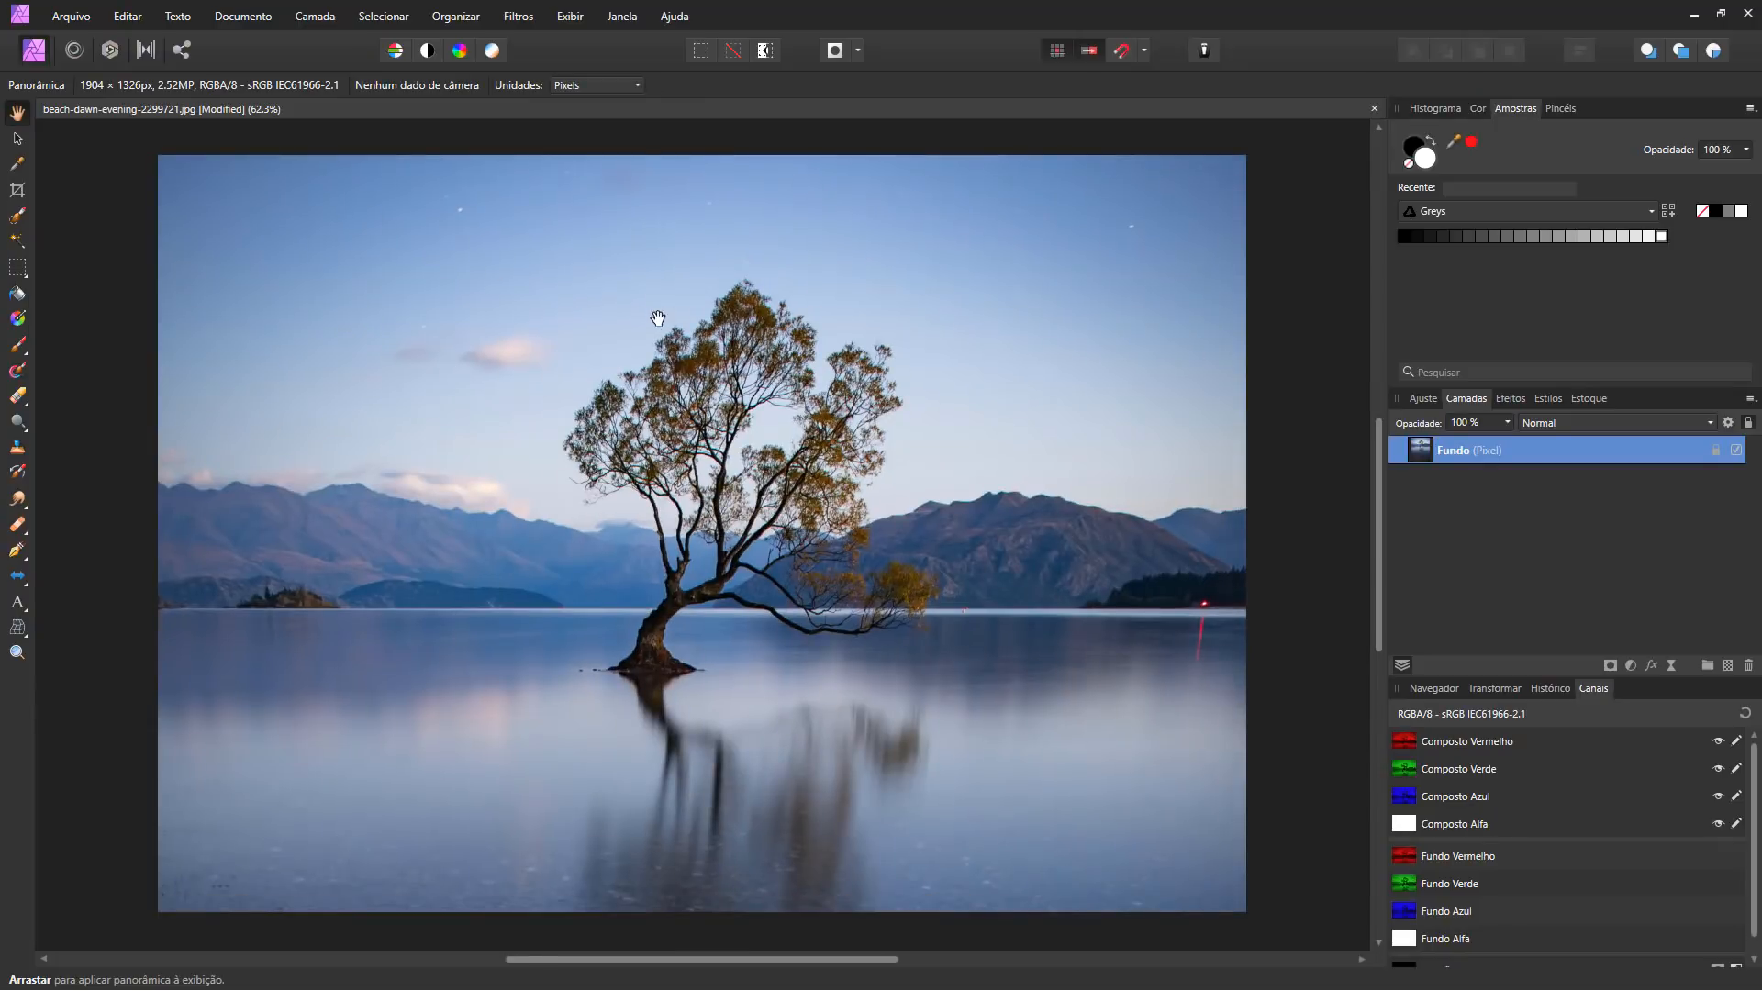
Crop the straightened photo to about 1467 × 1173 px so the tree sits near the rule-of-thirds line on its right.
key("c")
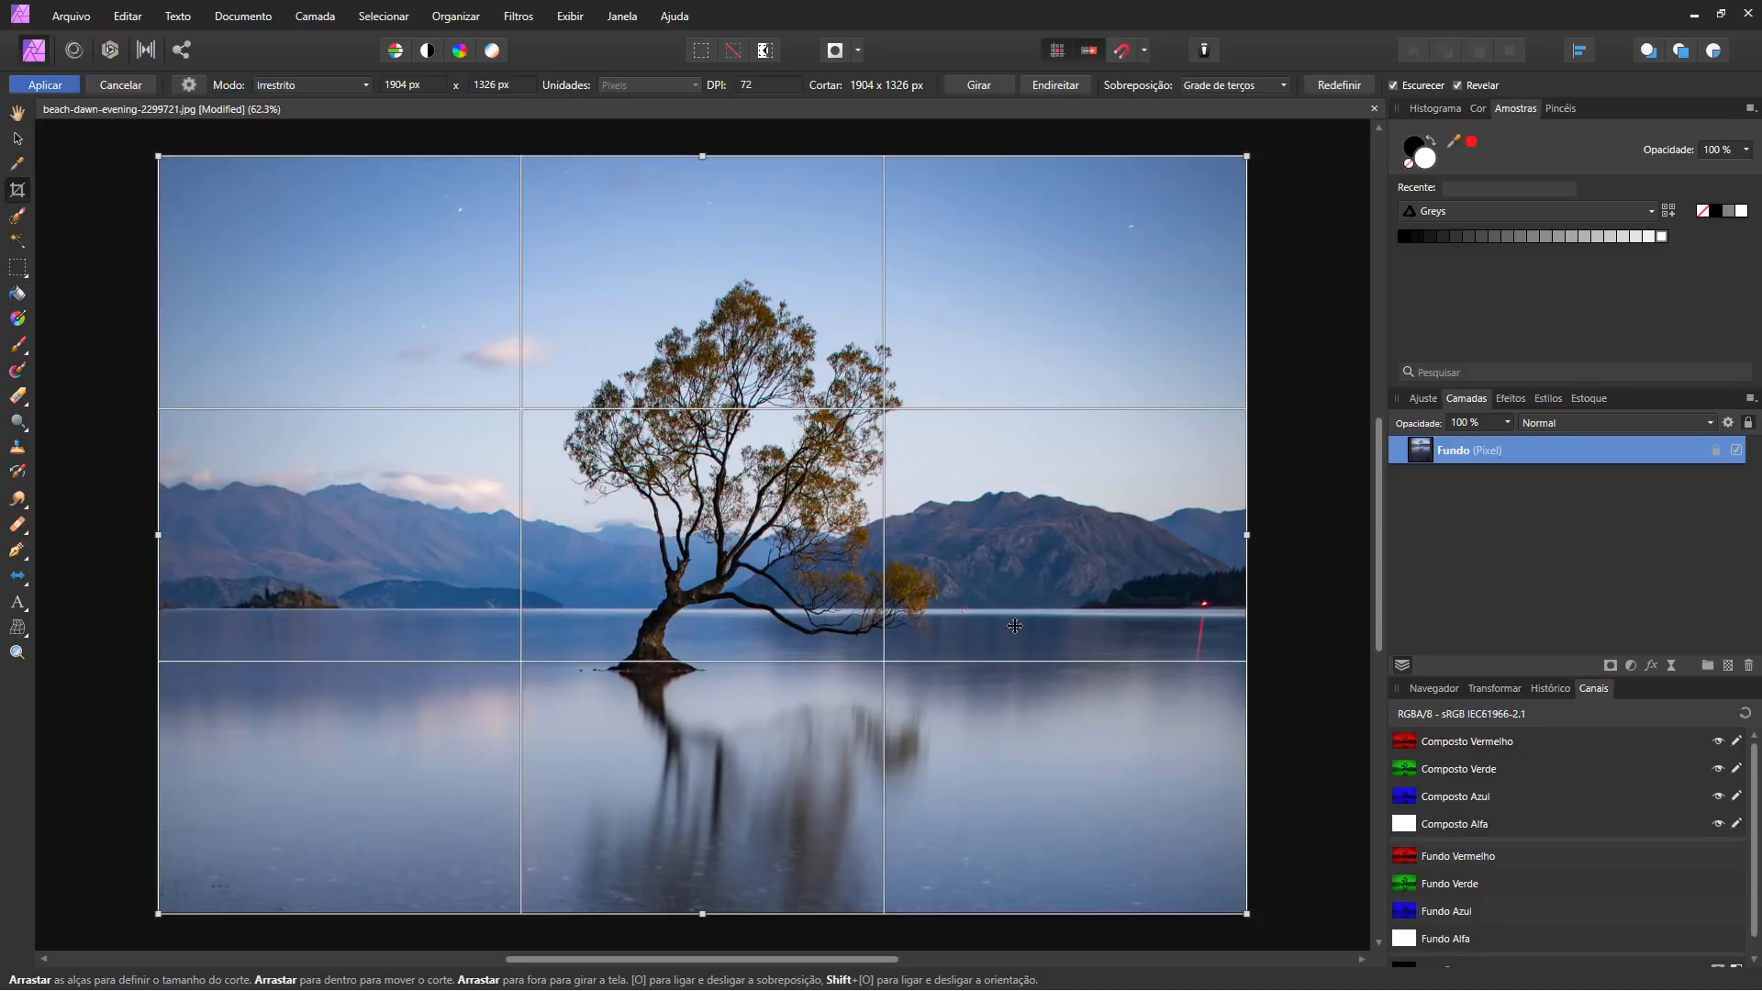
left_click_drag(1245, 535, 962, 534)
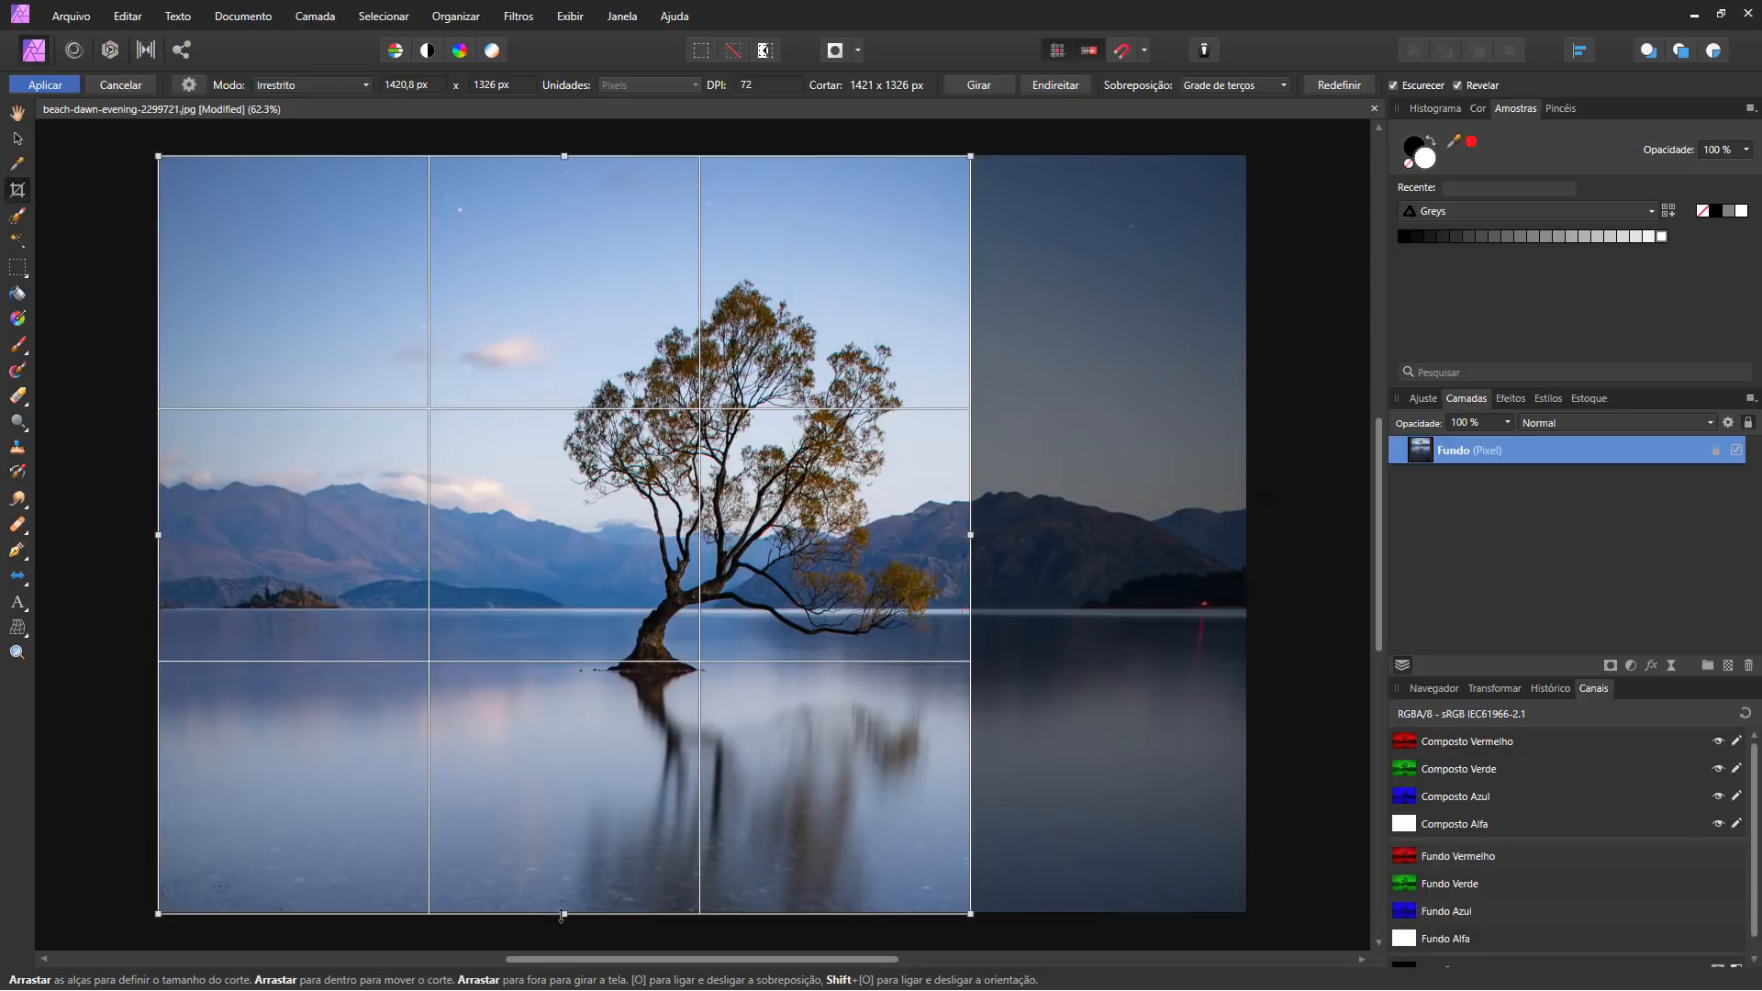
left_click_drag(562, 914, 564, 876)
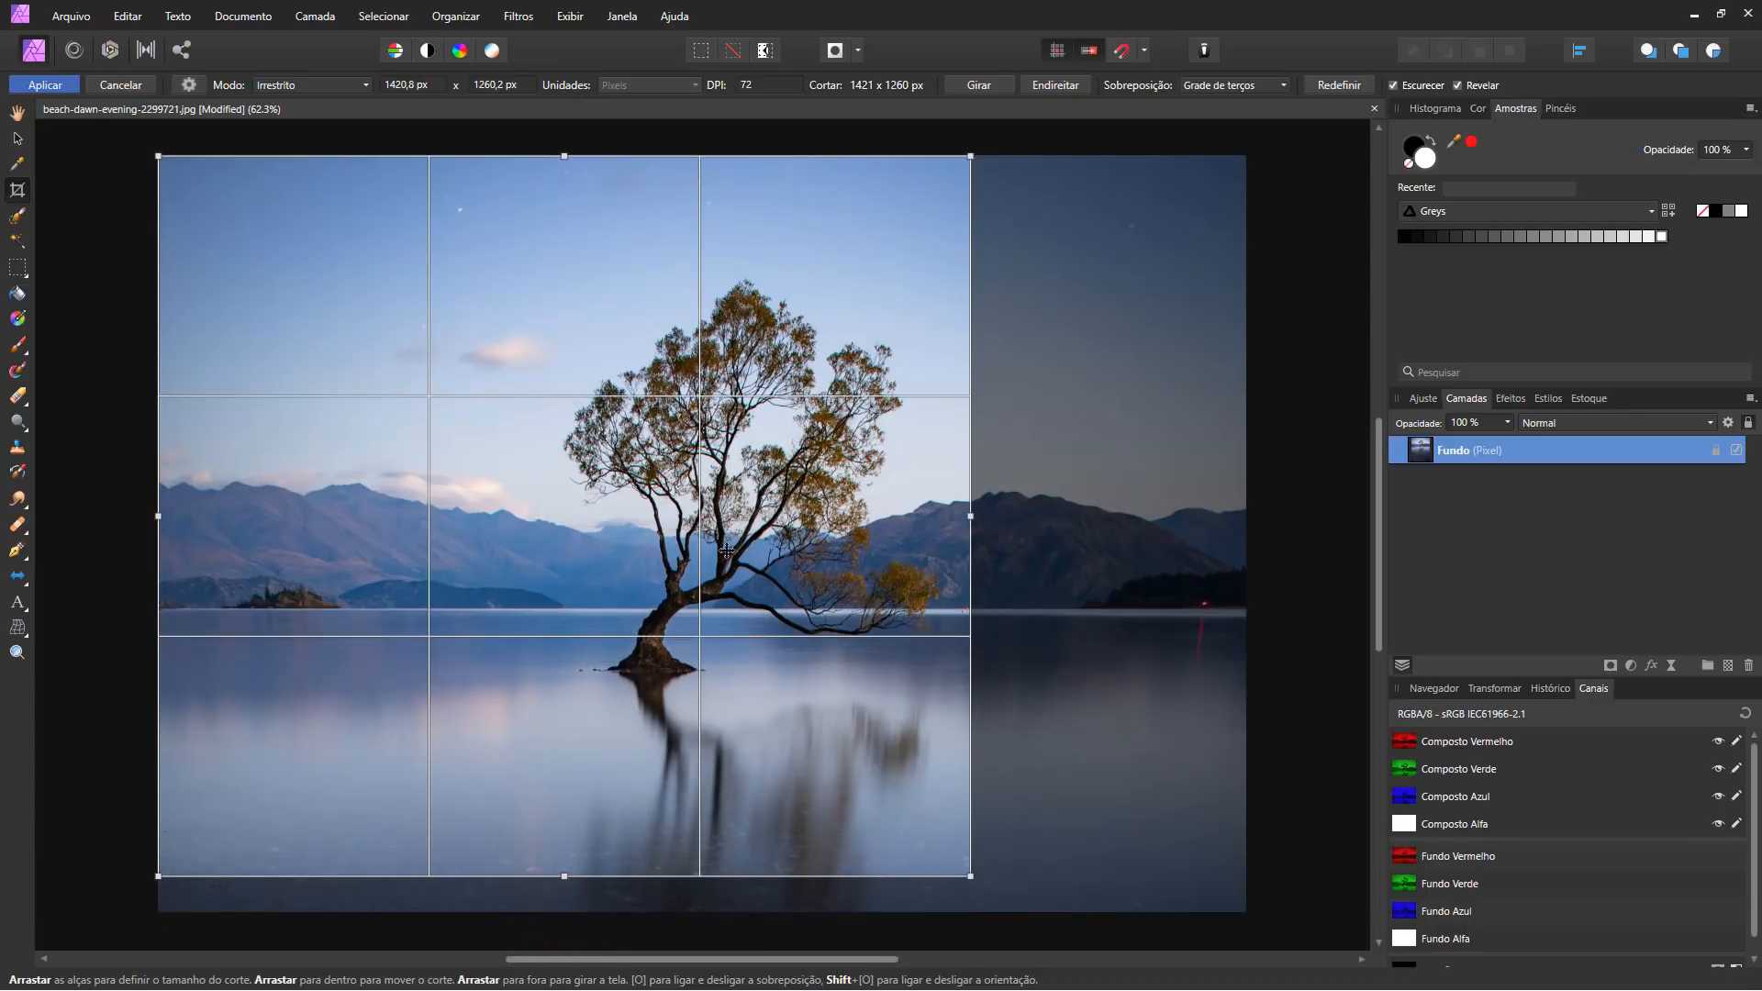
left_click_drag(565, 157, 563, 205)
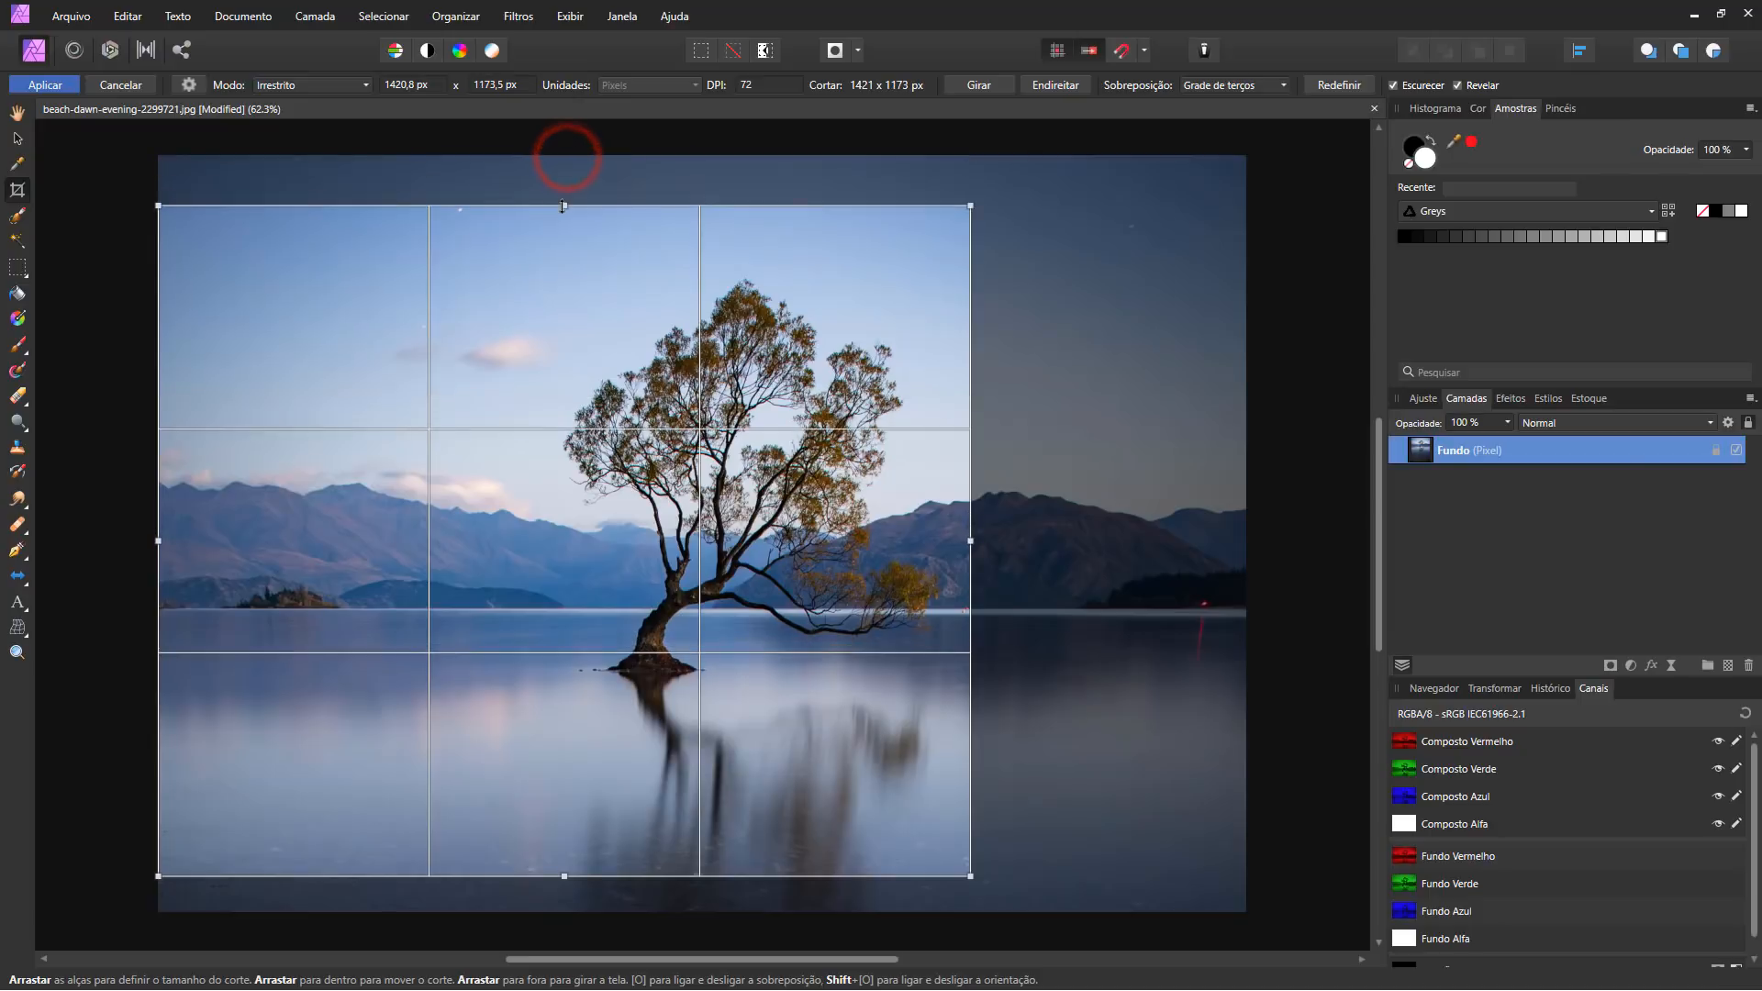
left_click_drag(975, 540, 997, 541)
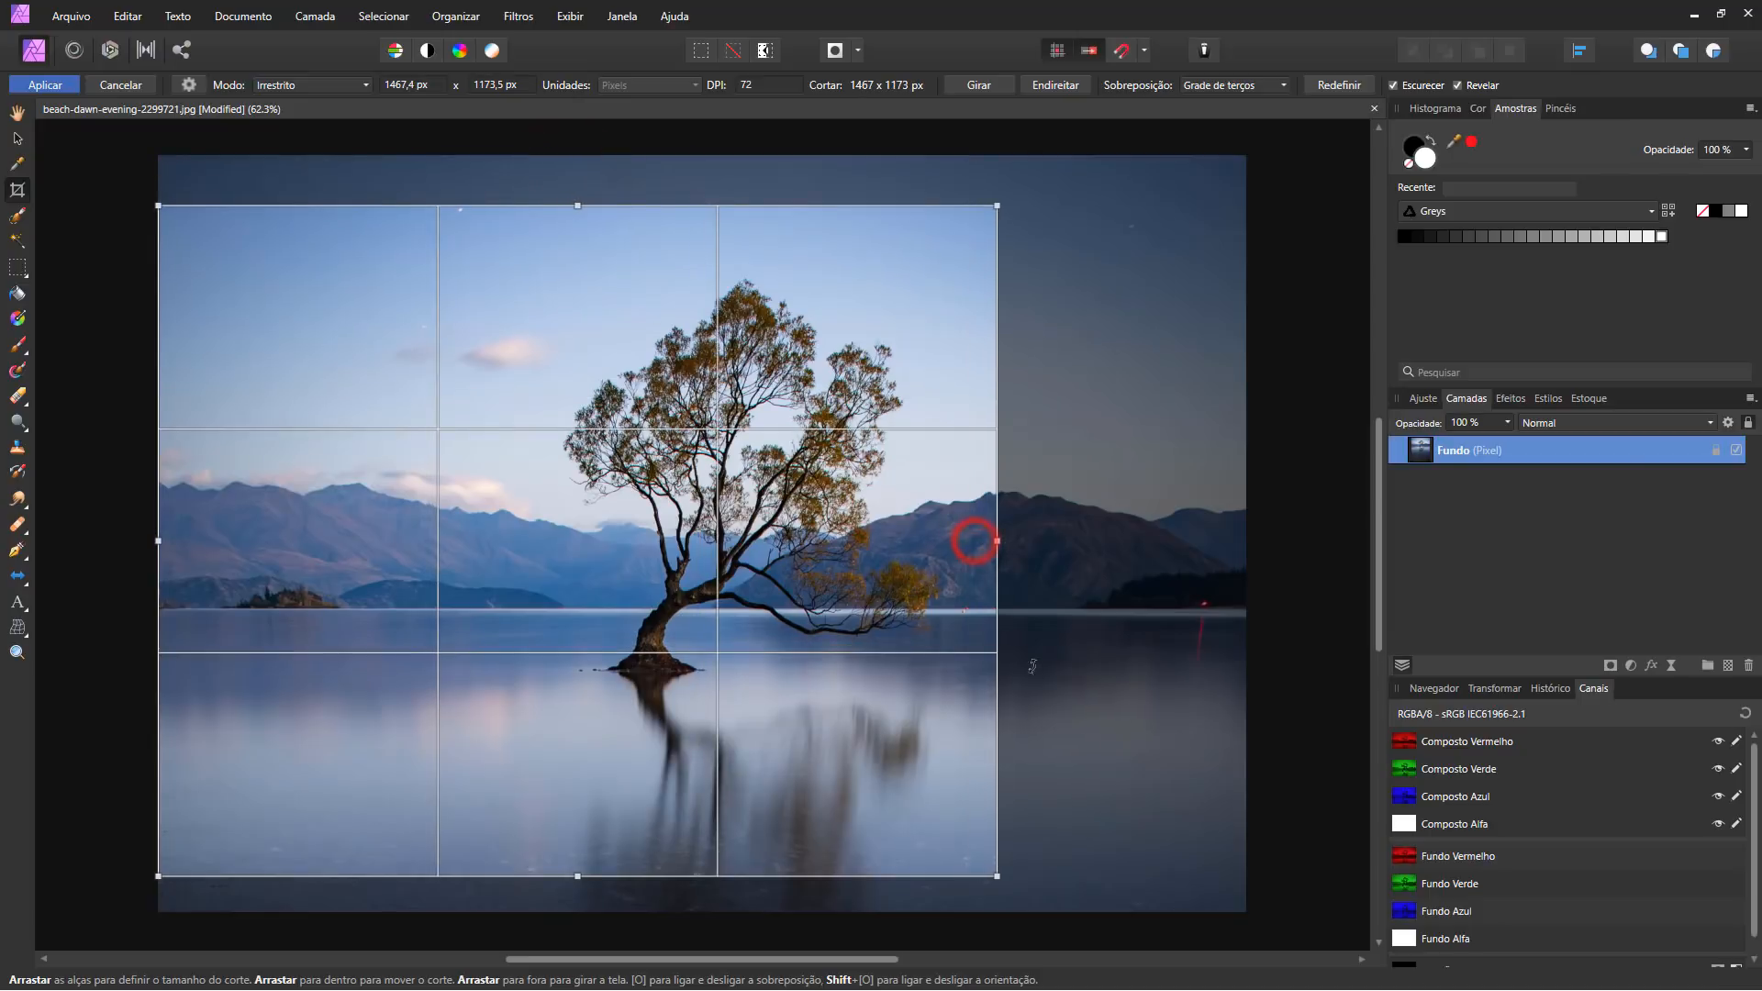
key("Return")
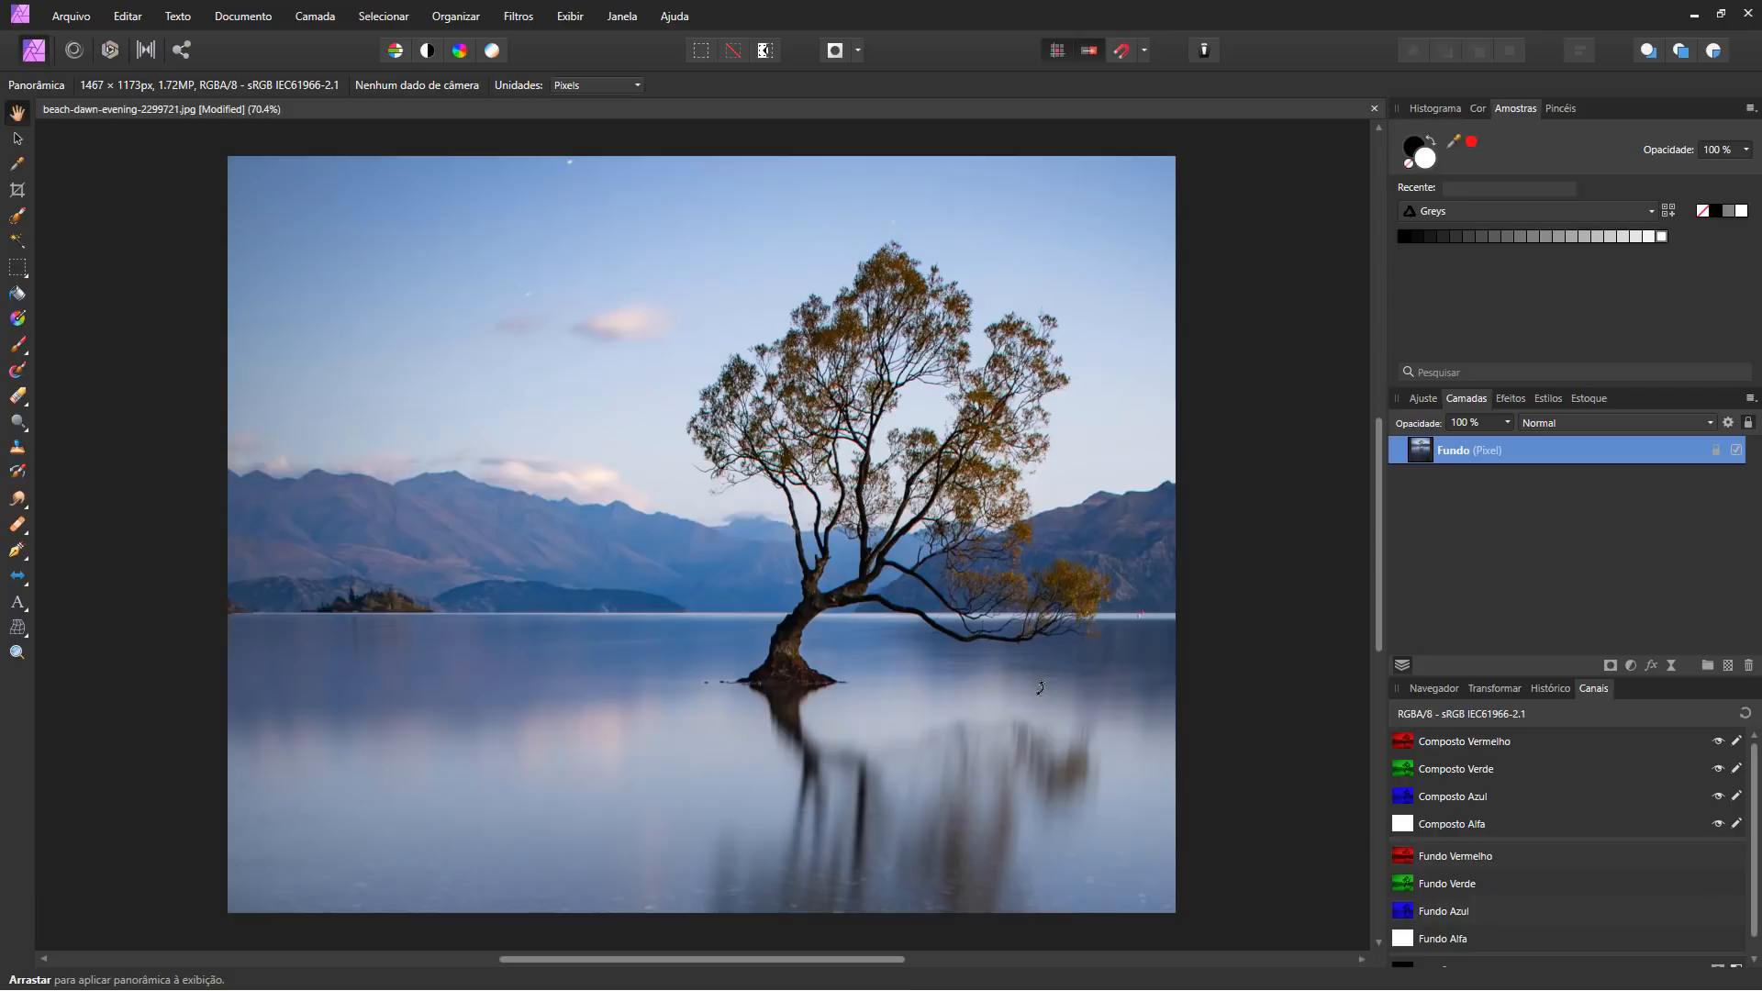
Start a new crop, toggle the rule-of-thirds overlay off and on several times, and cancel the crop.
key("c")
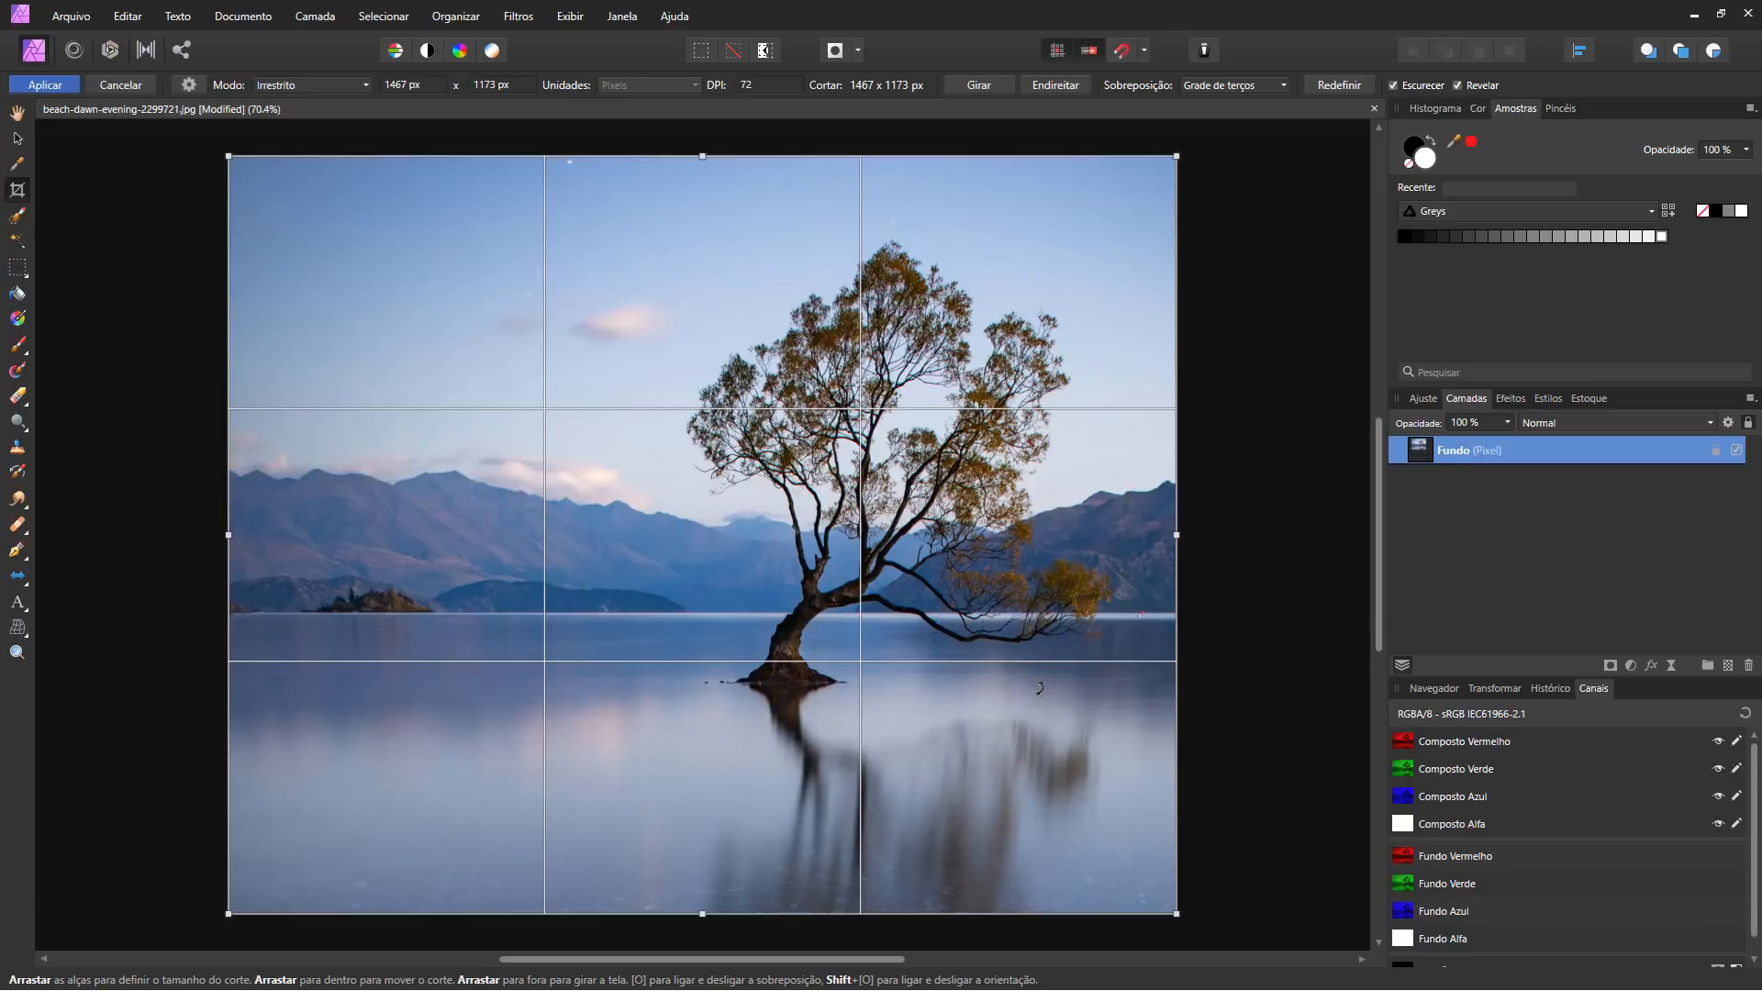
key("o")
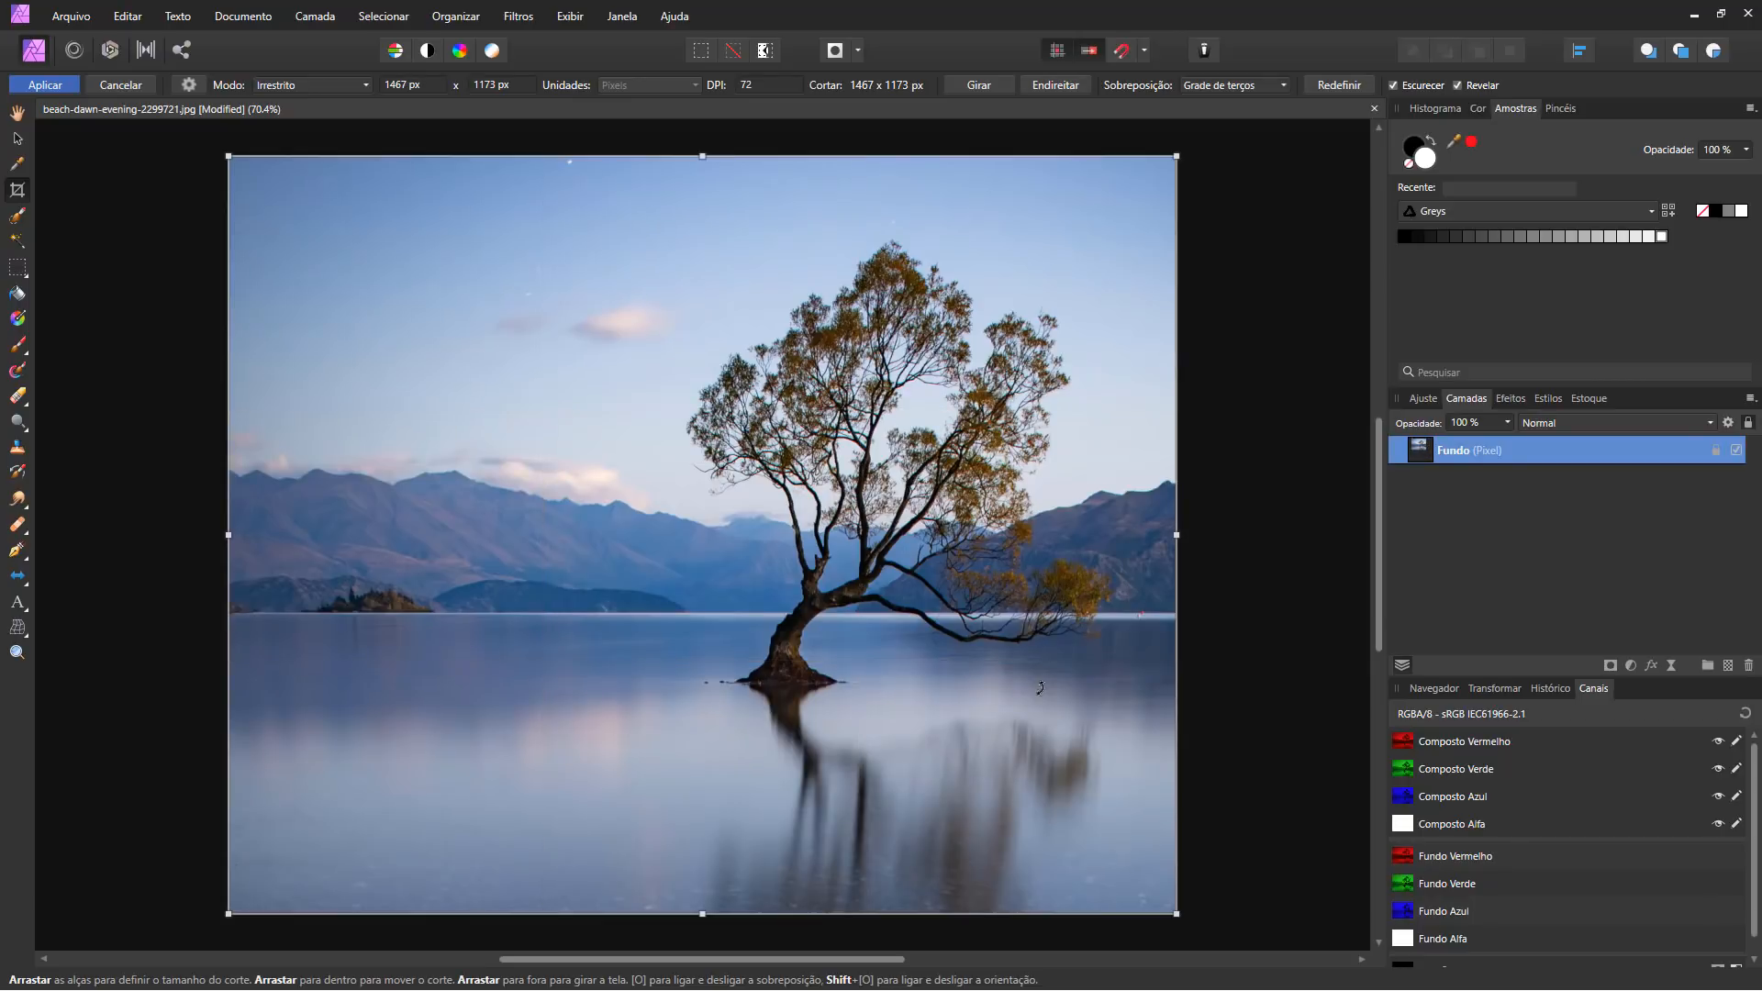
key("o")
key("o")
key("o")
key("o")
key("o")
left_click(120, 85)
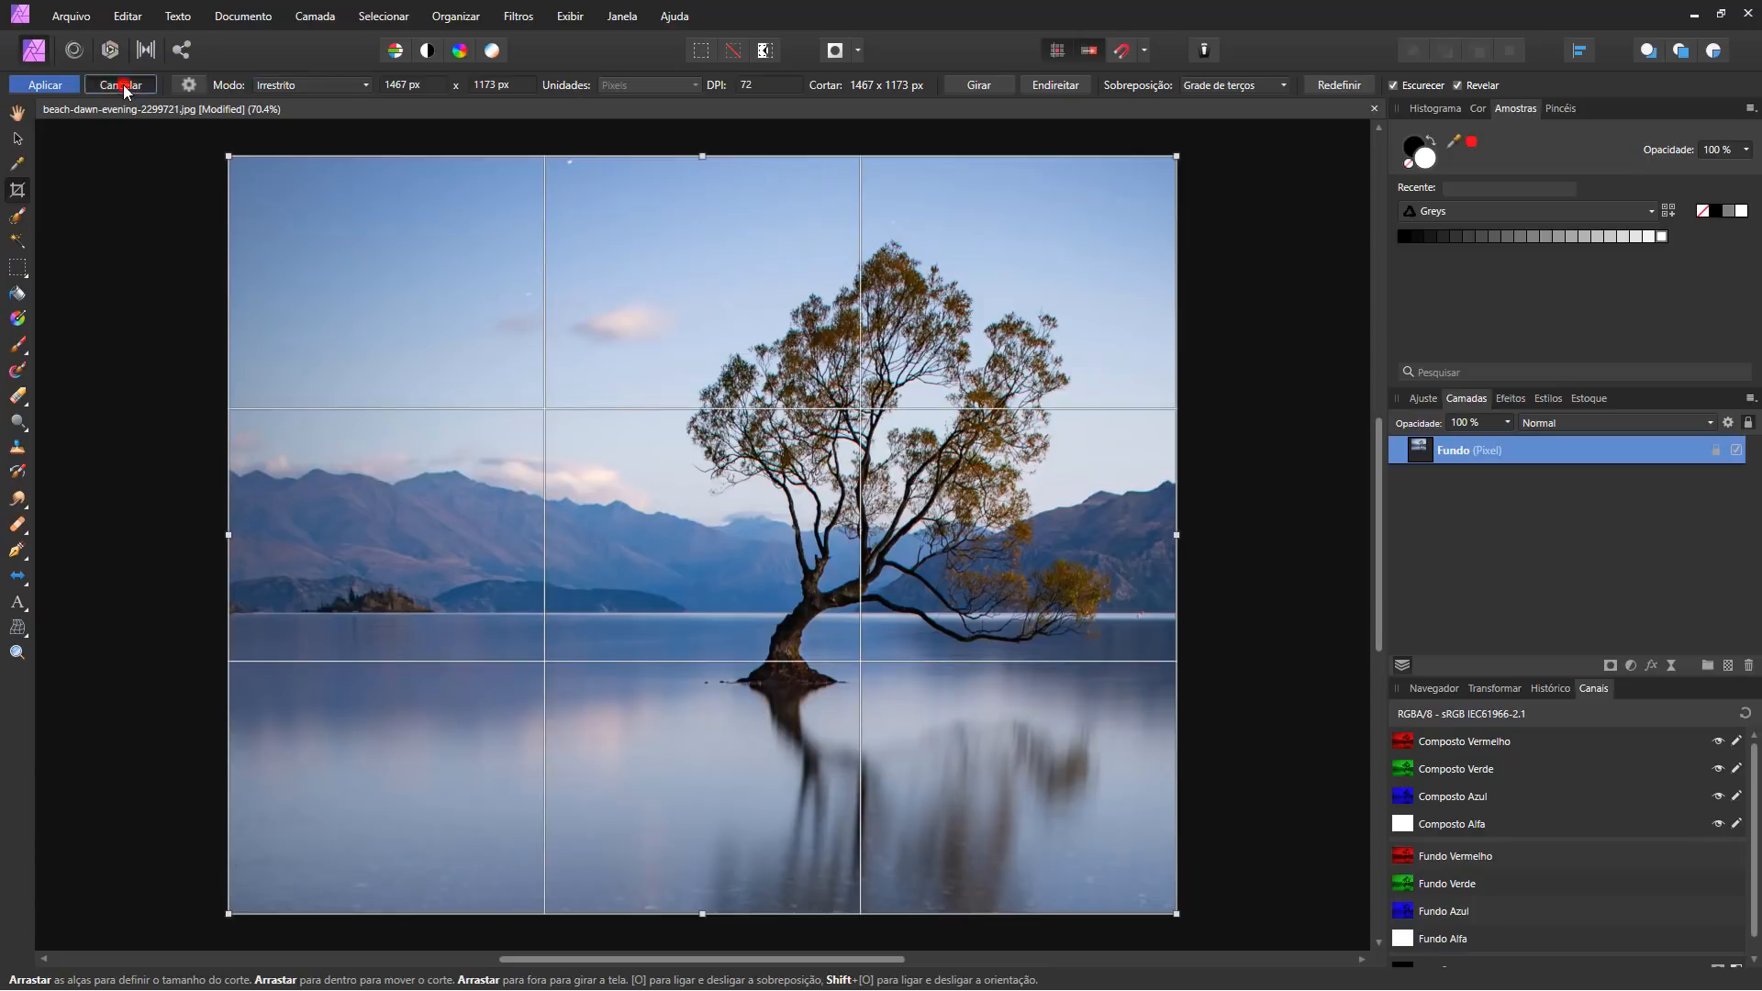
Undo the applied crops and begin a new crop of about 1971 × 1238 px, straightened along the lake's horizon line.
key("ctrl+z")
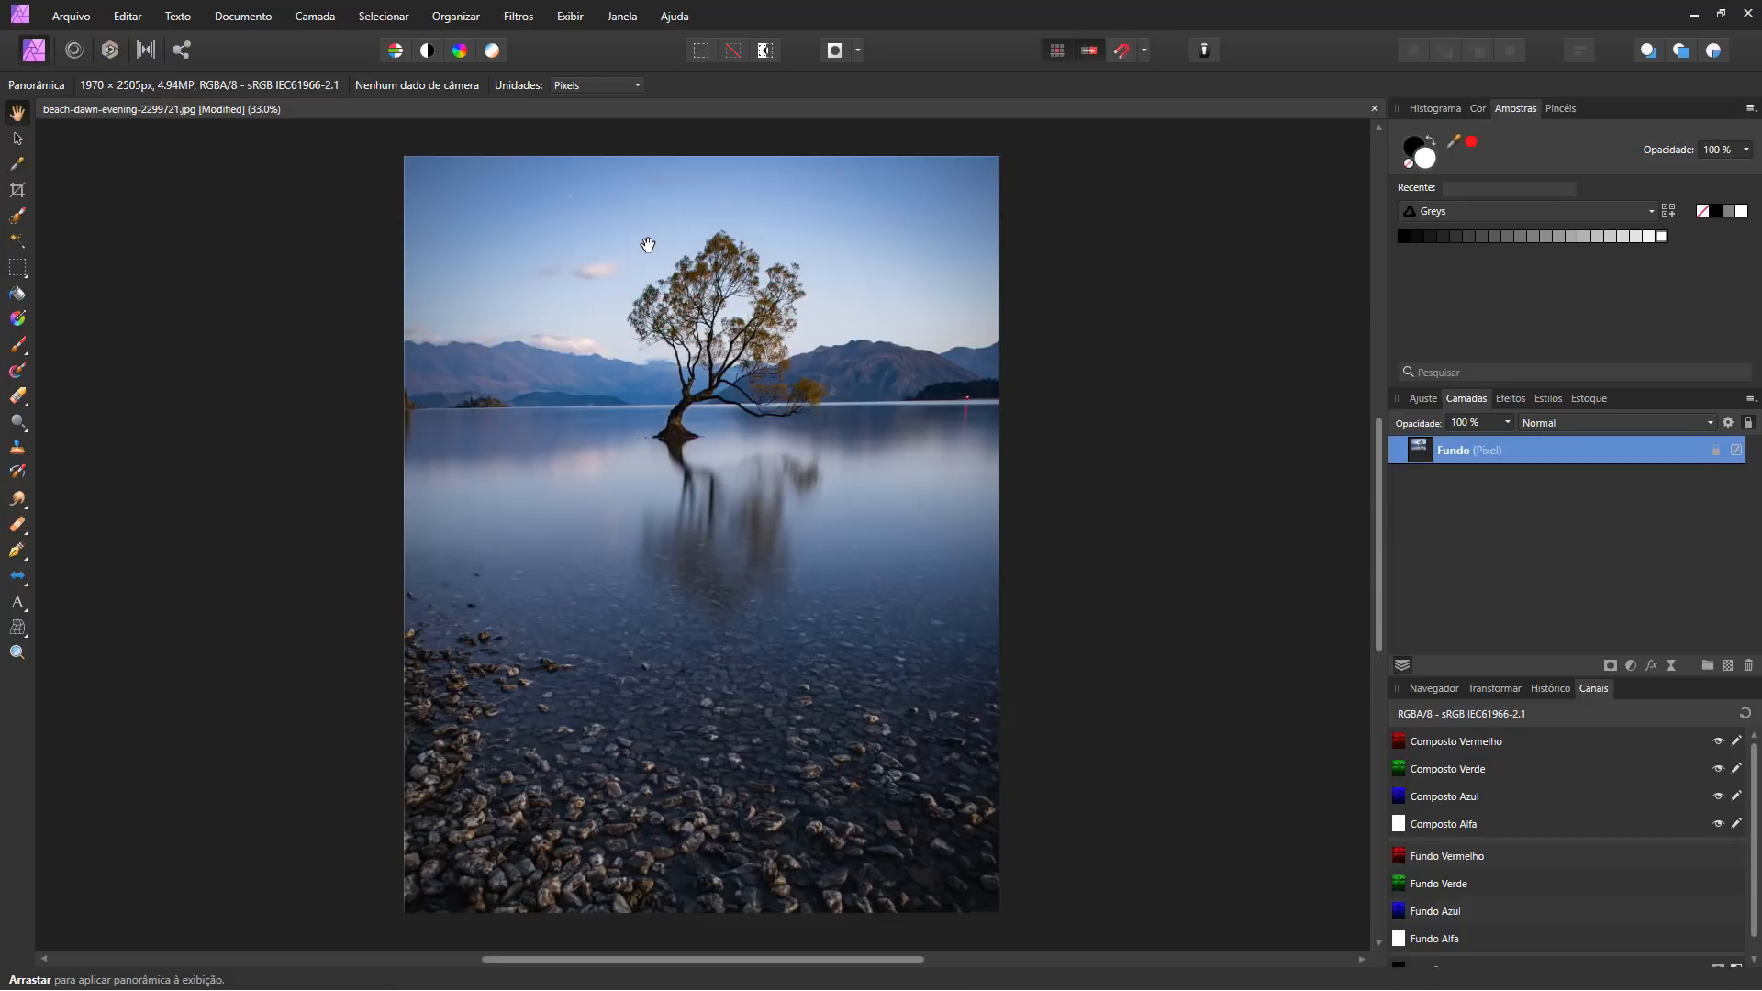
key("c")
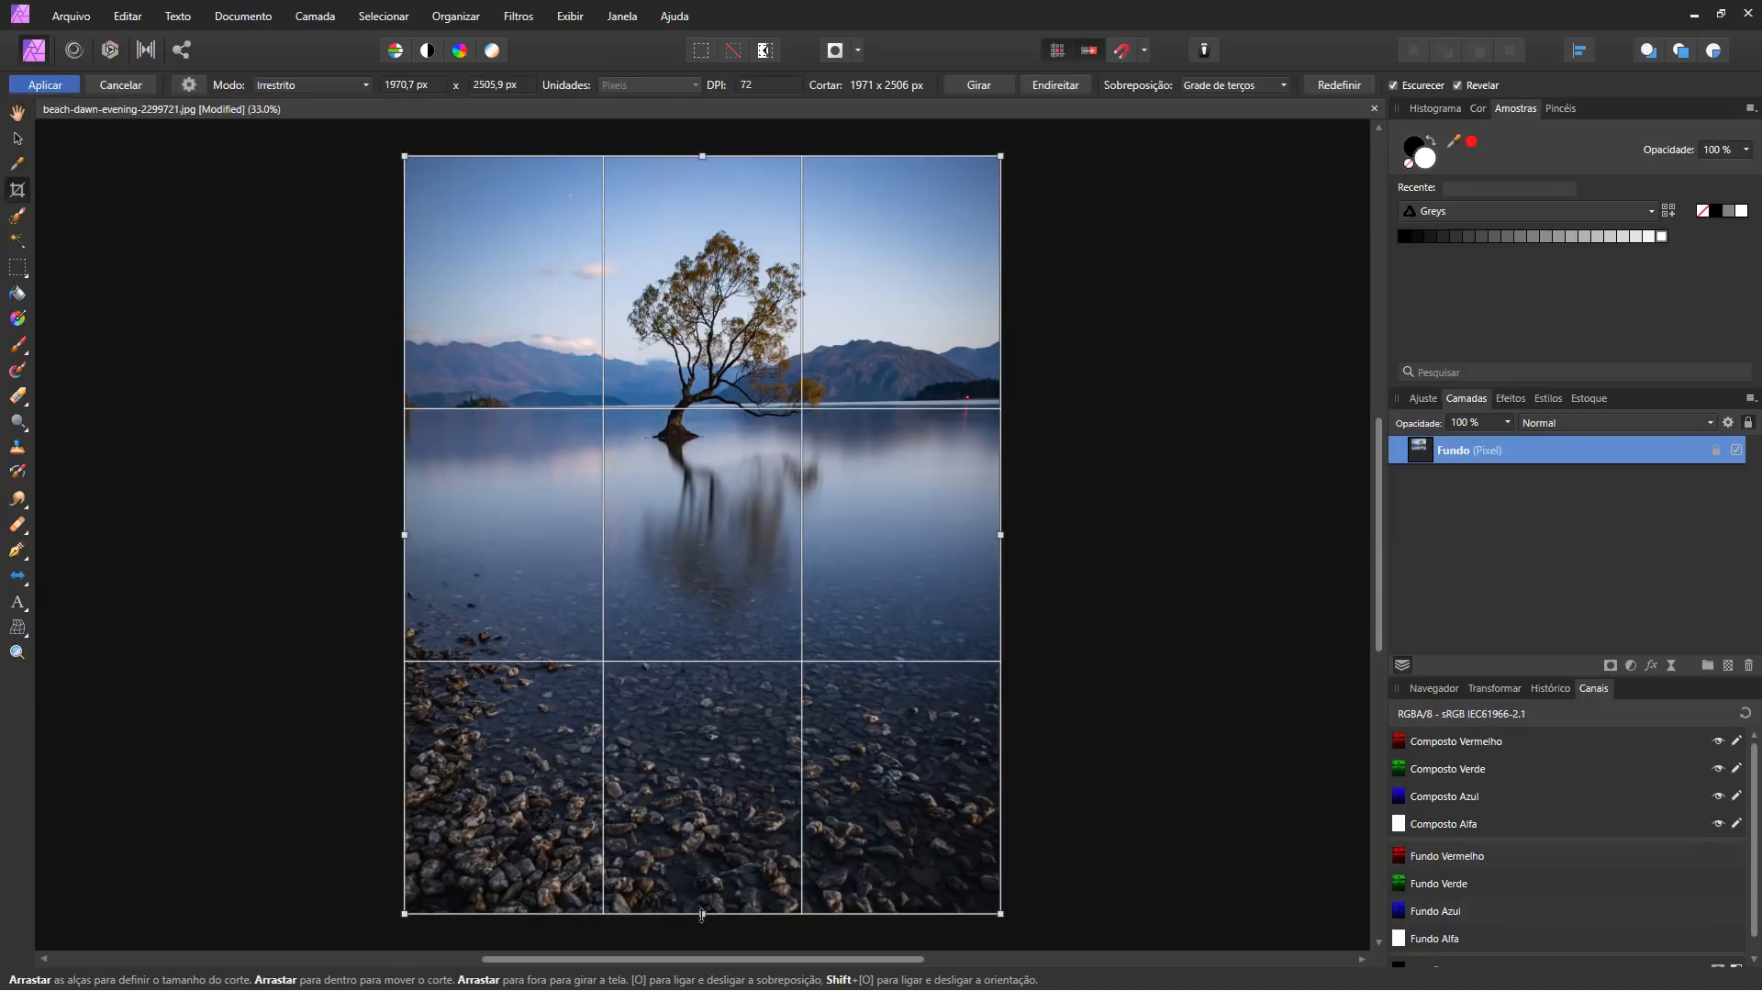
left_click_drag(702, 912, 703, 531)
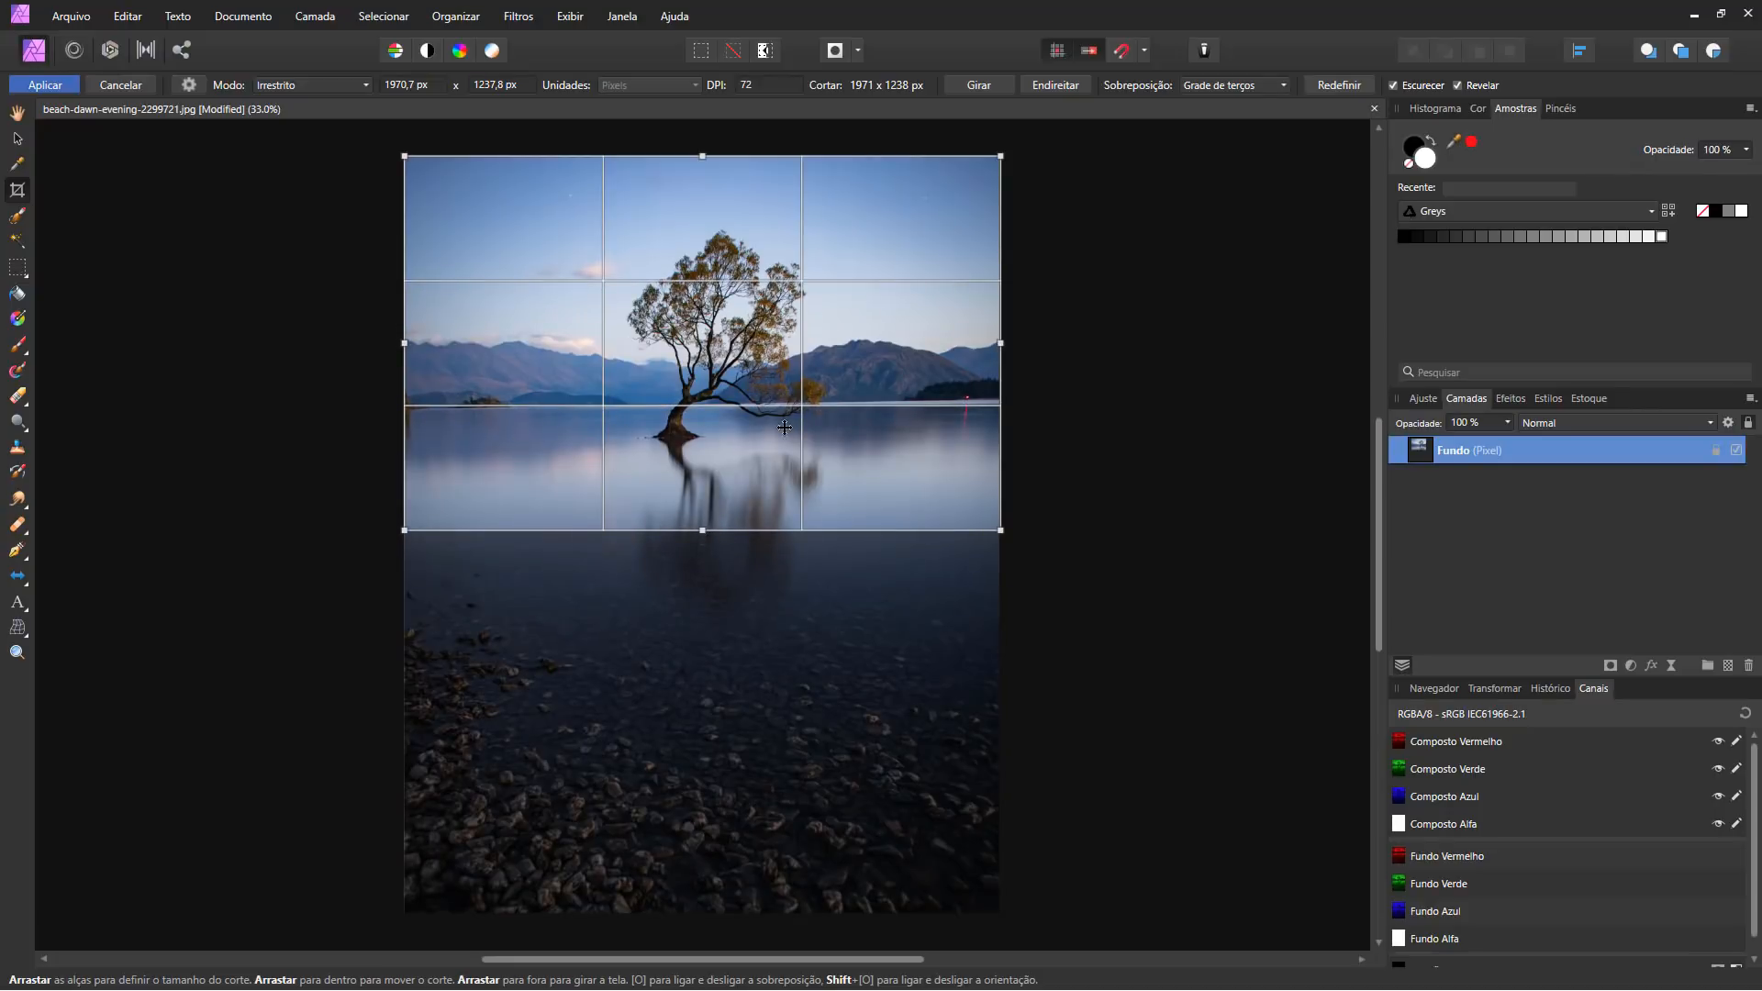
left_click(1034, 87)
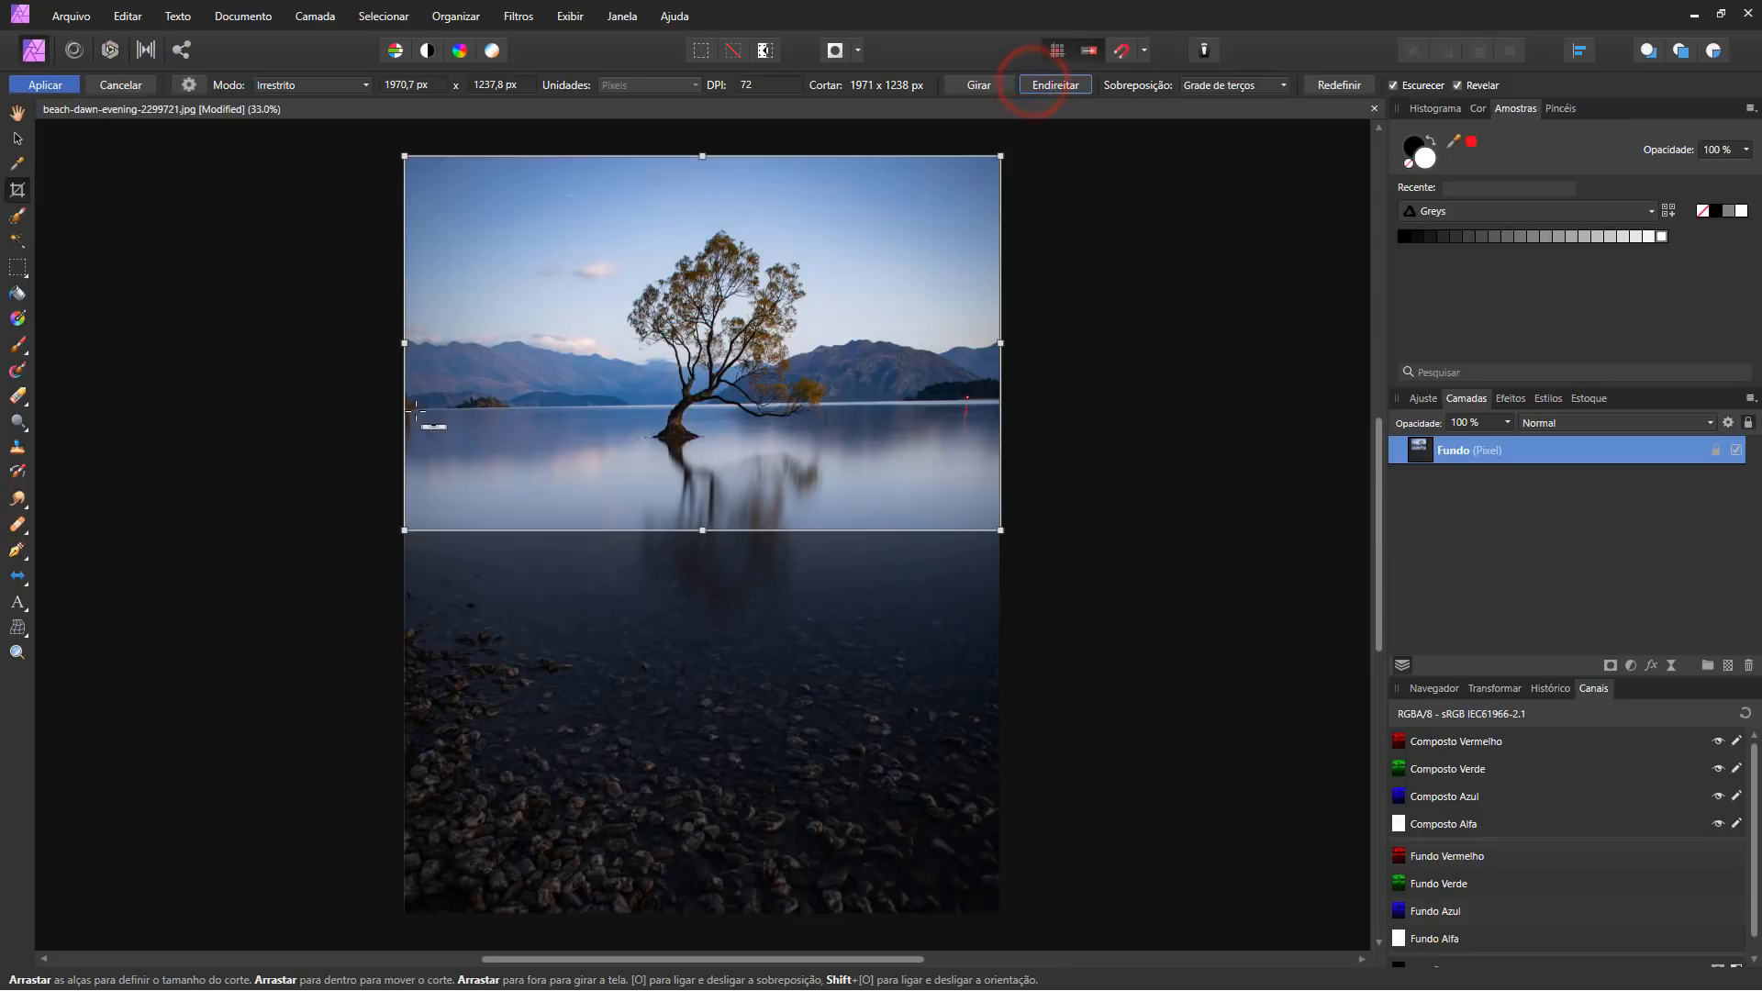
left_click_drag(423, 407, 968, 401)
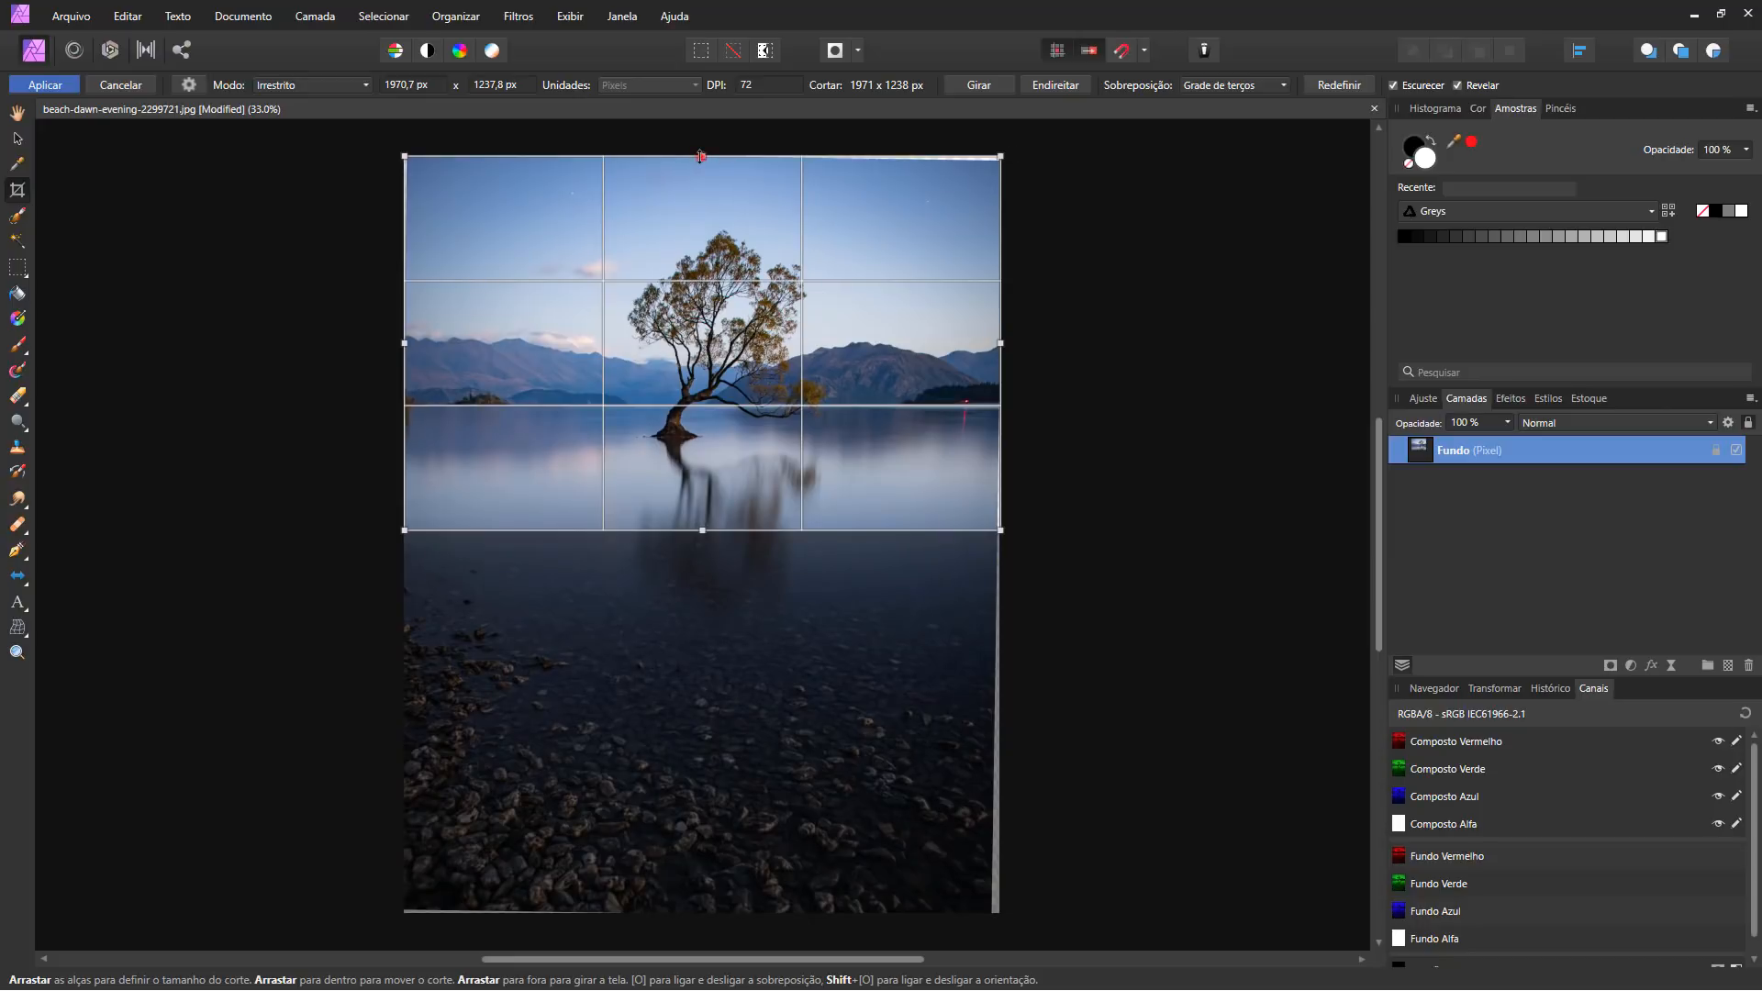
Trim the straightened crop frame to about 1901 × 1202 px to exclude the tilted photo edges and apply the crop.
left_click_drag(700, 156, 701, 166)
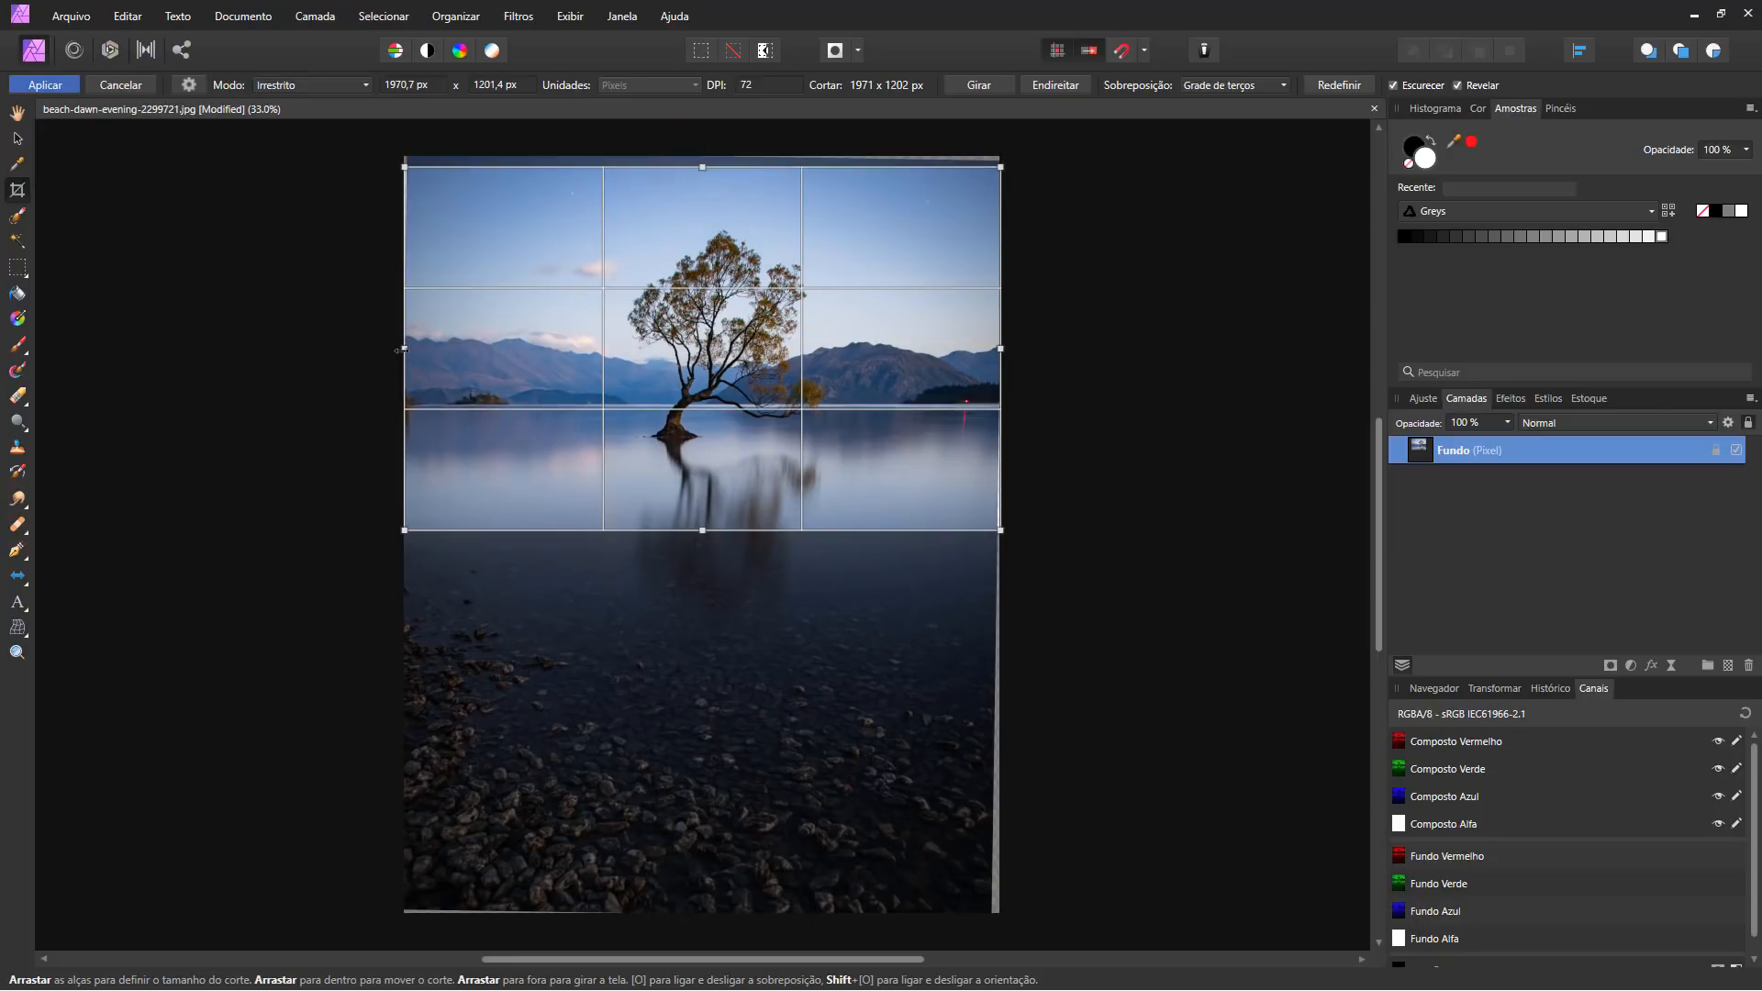
left_click_drag(401, 349, 411, 349)
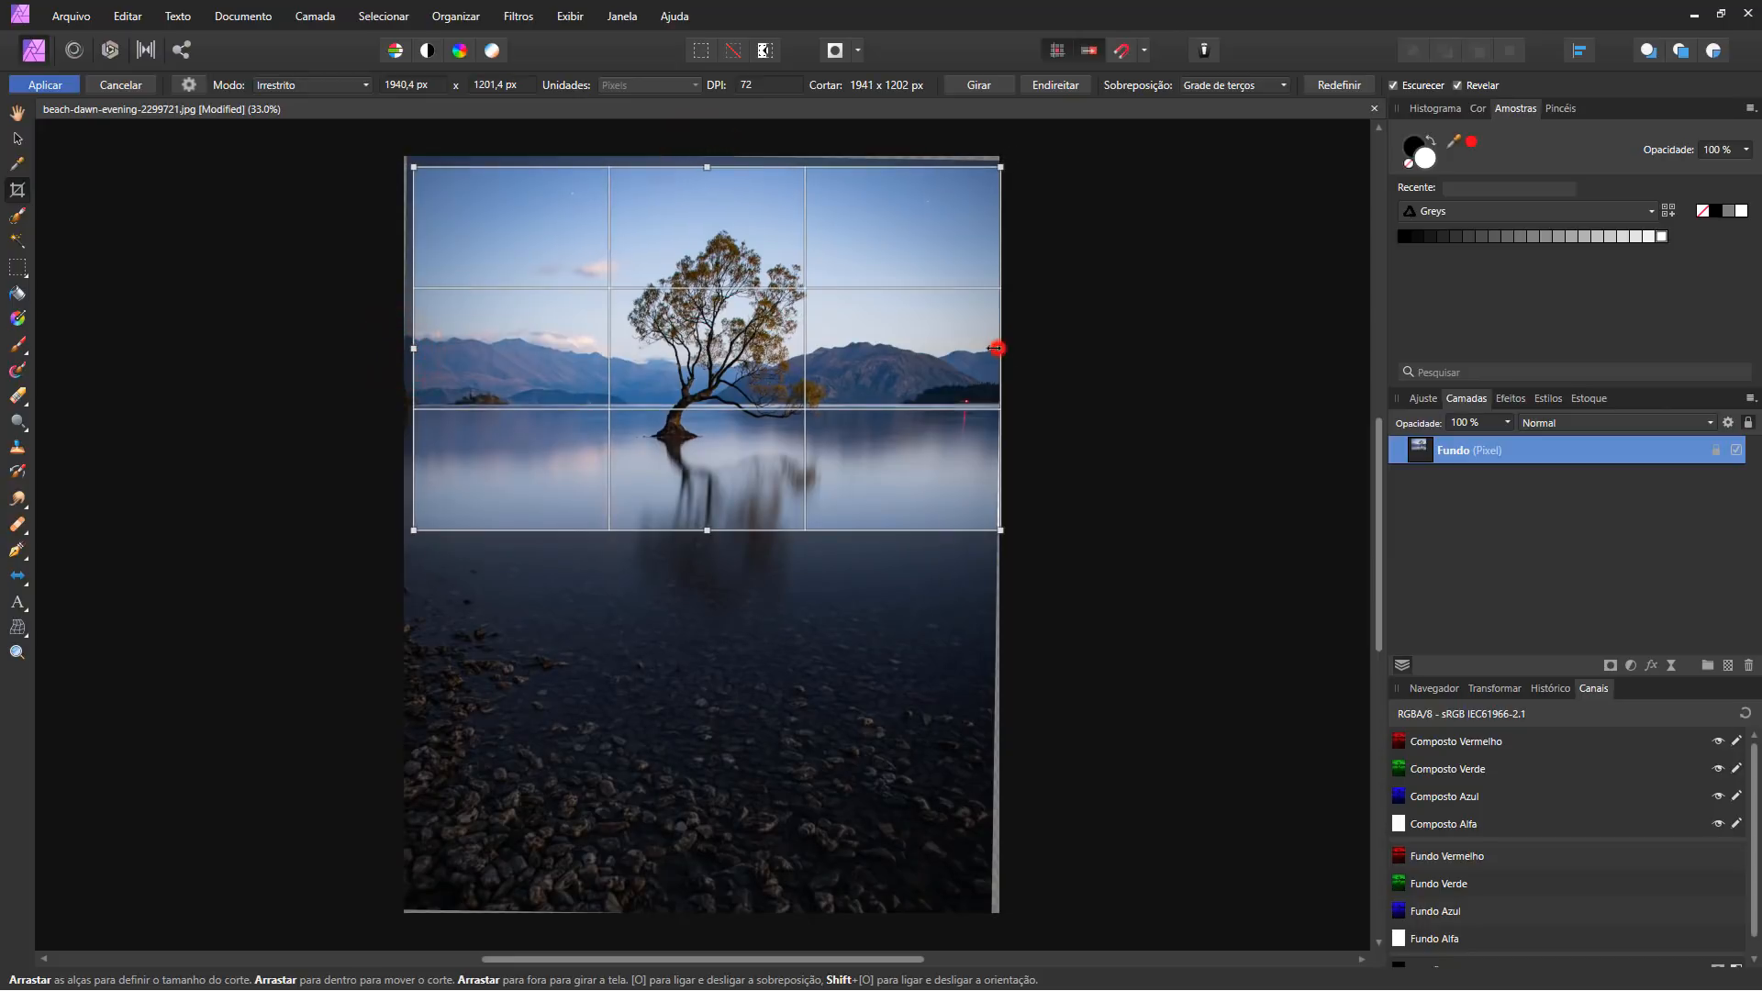
left_click_drag(996, 348, 986, 340)
left_click(69, 89)
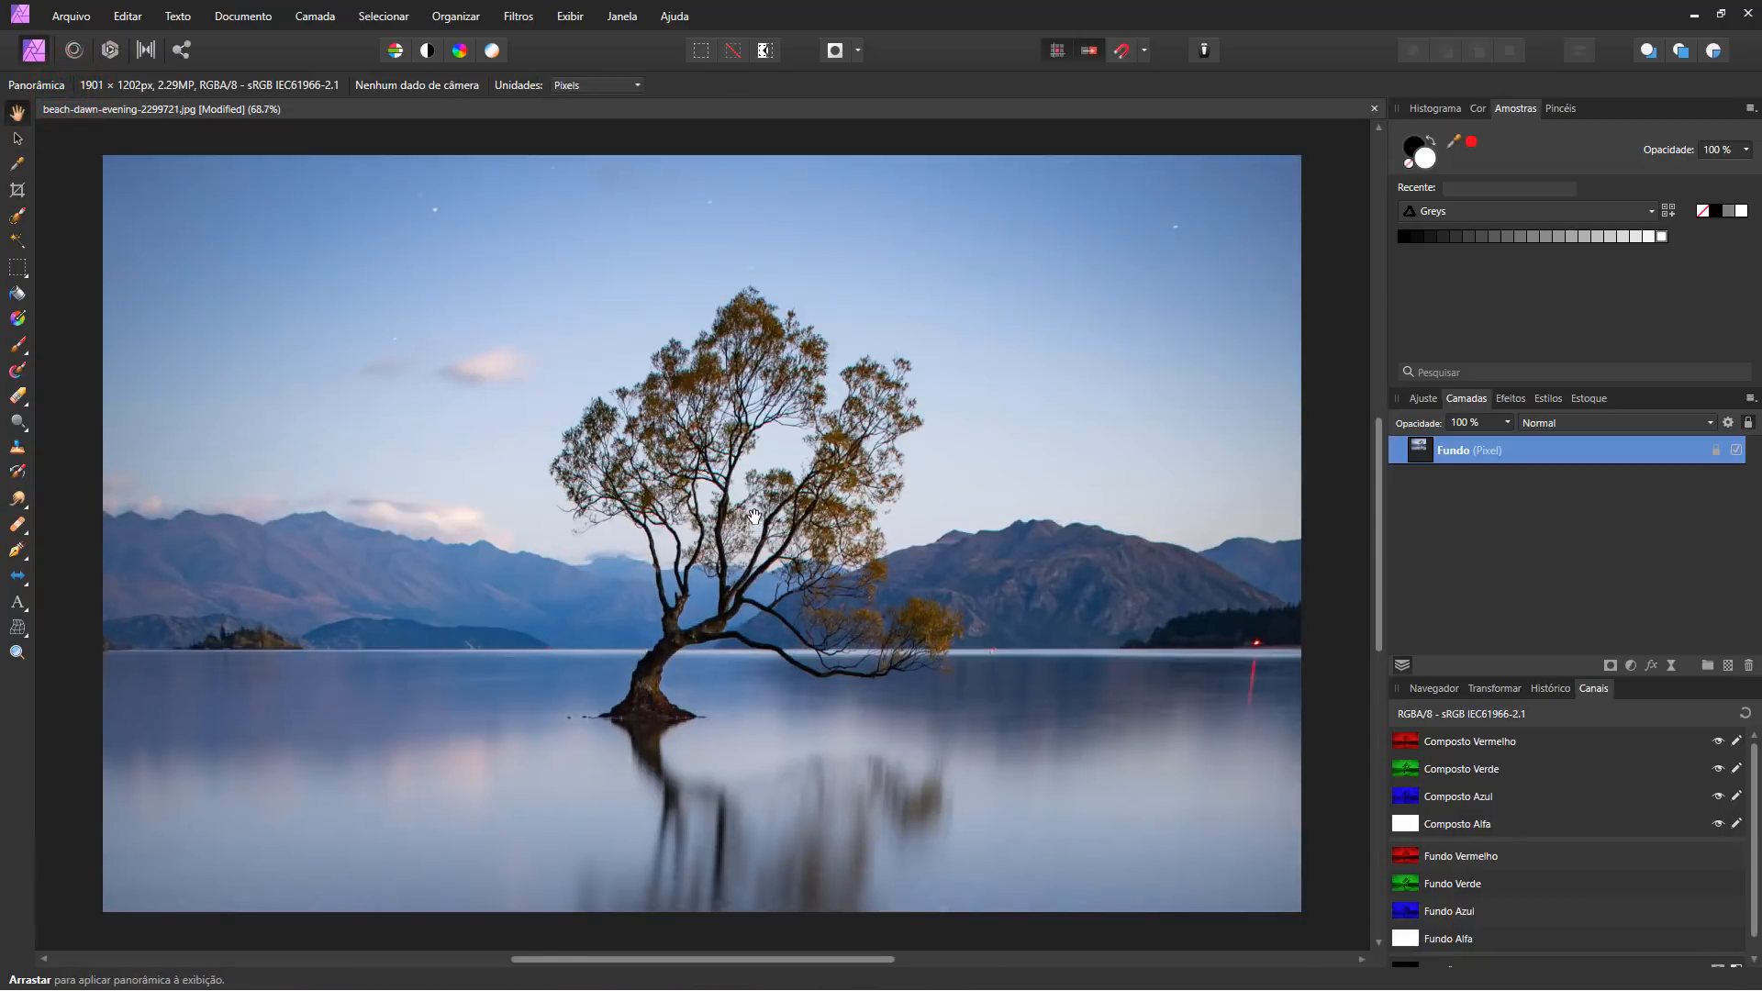
Undo the applied crop and begin a new crop of the full photo with the Fibonacci spiral overlay.
key("ctrl+z")
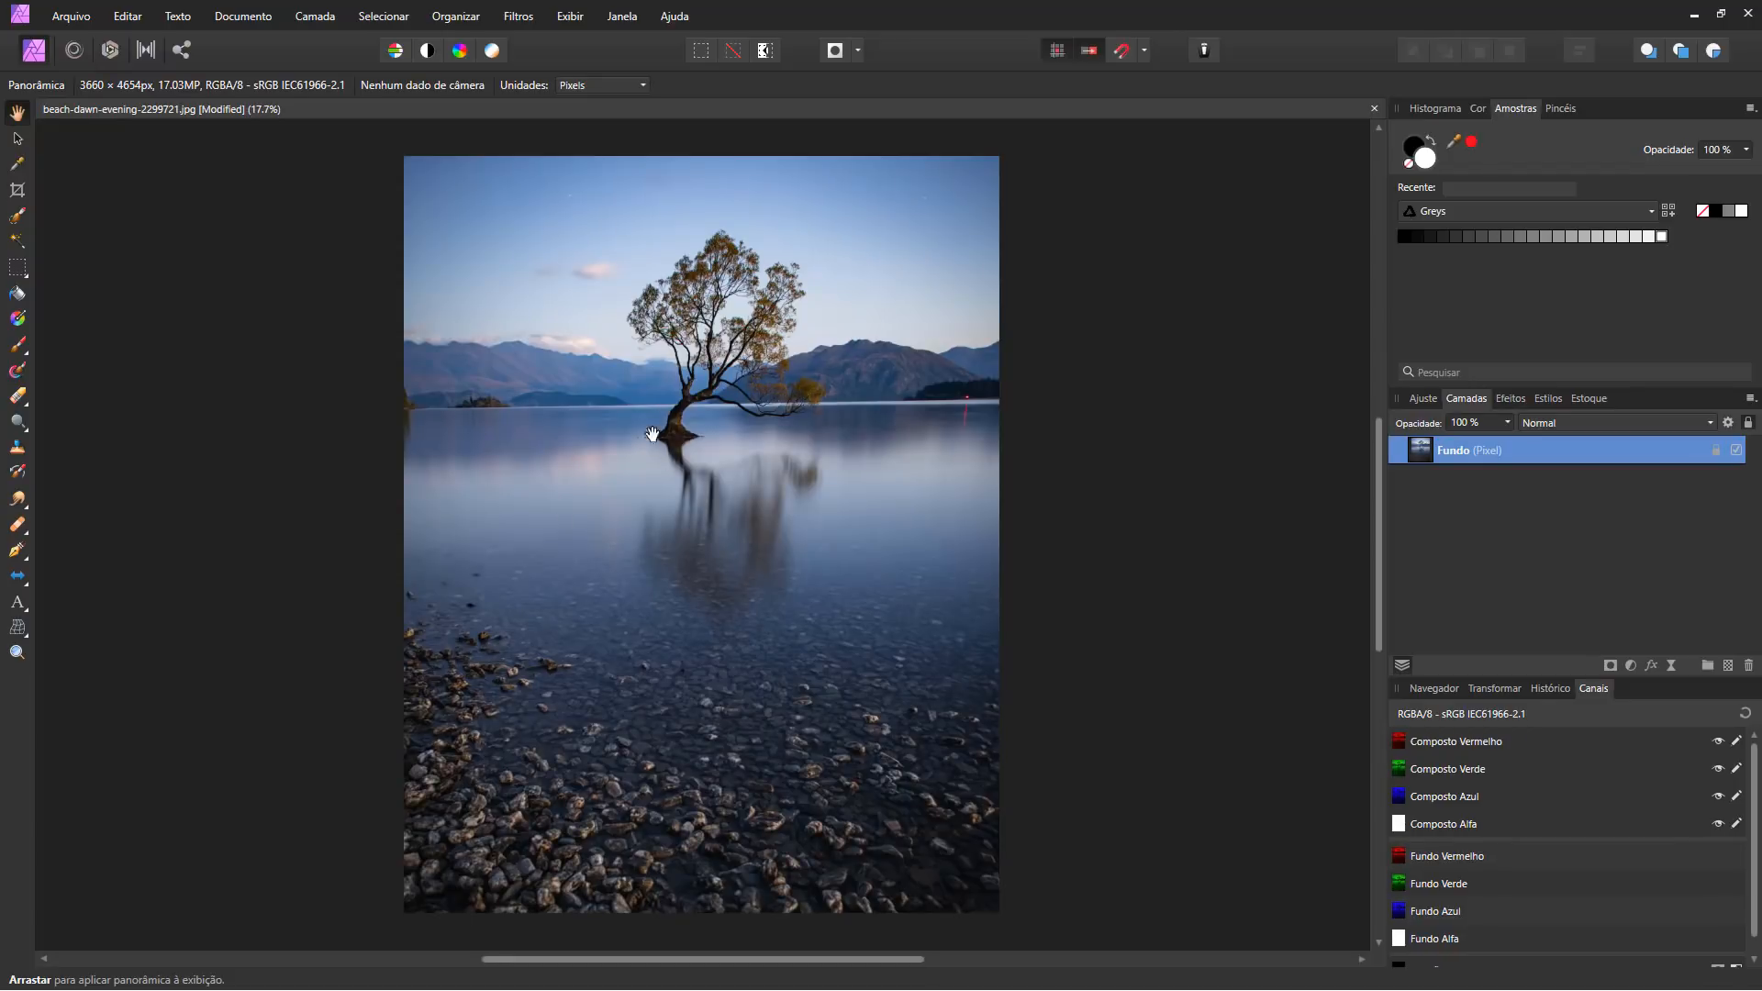
key("c")
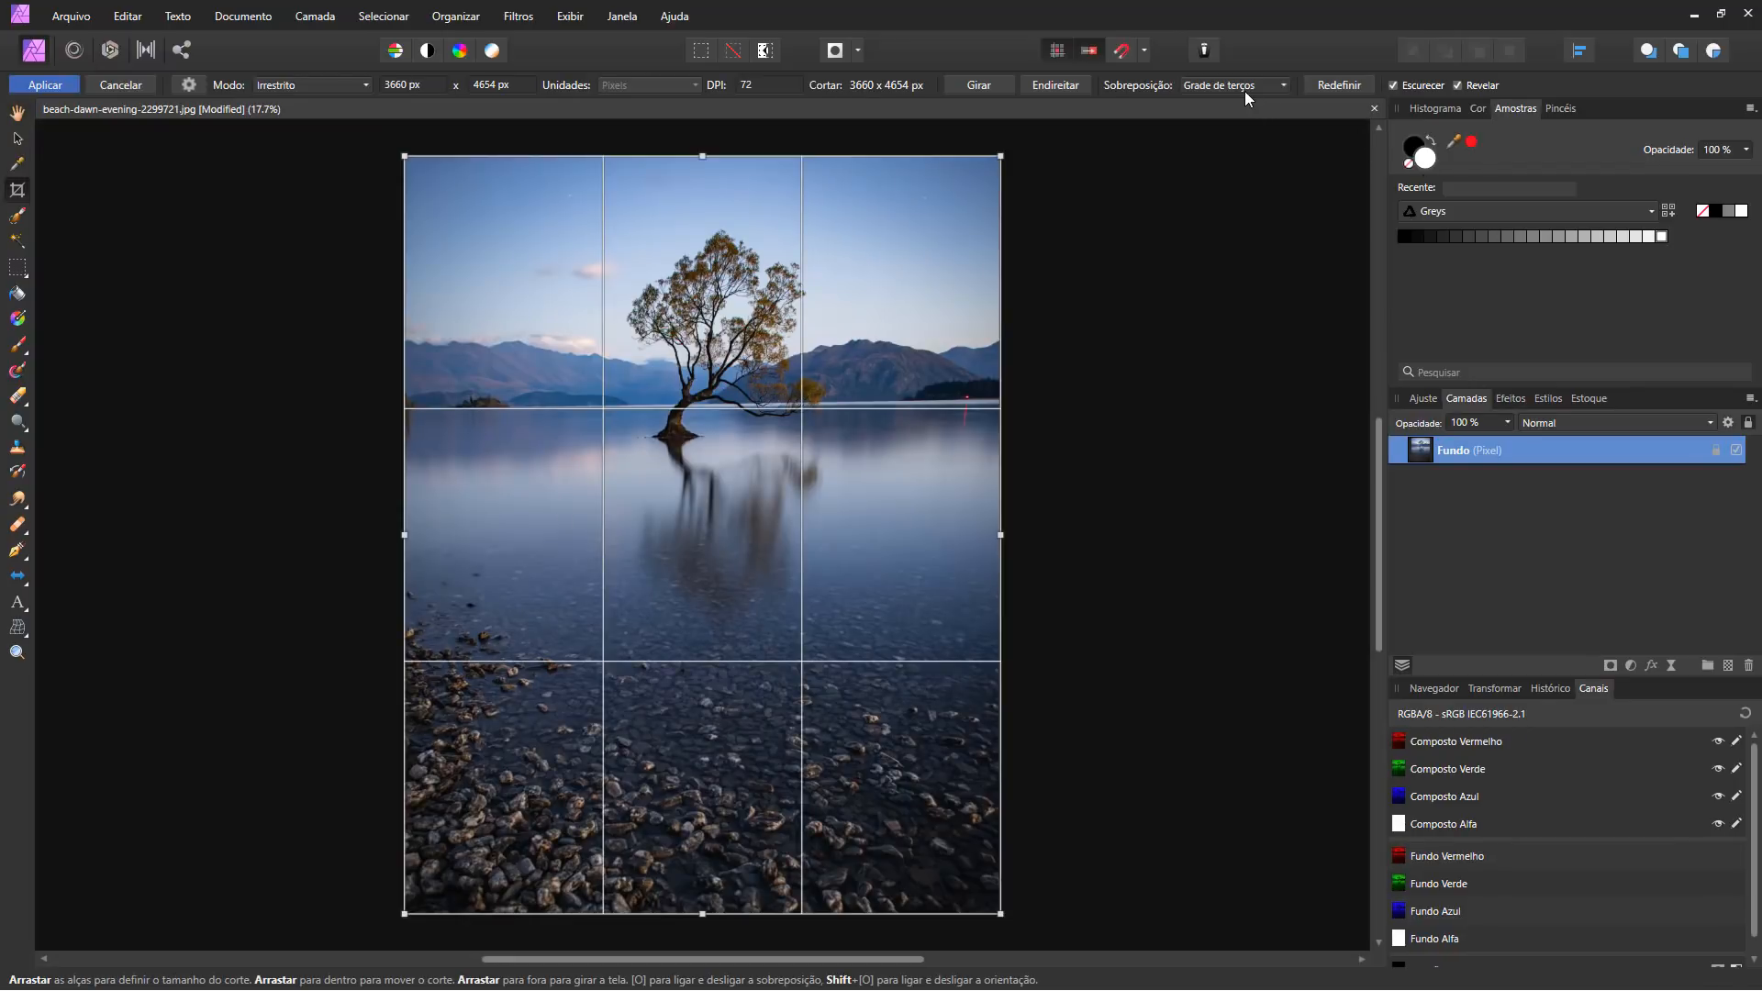
left_click(1244, 90)
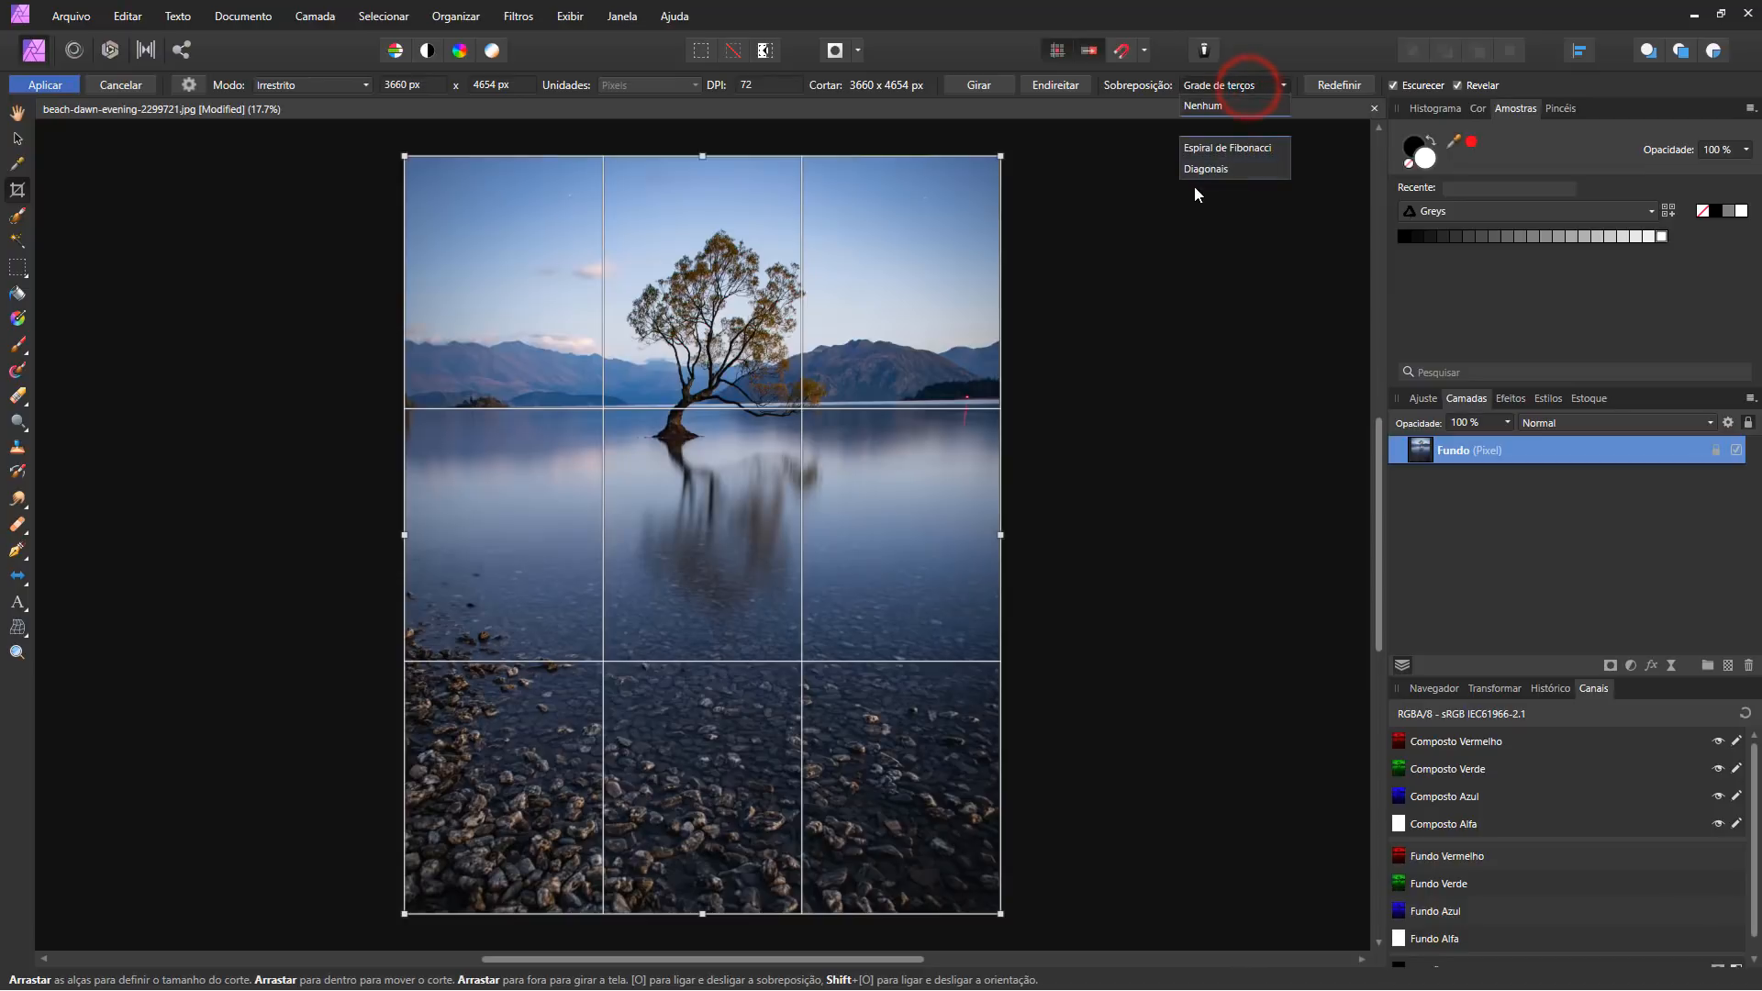
left_click(1220, 147)
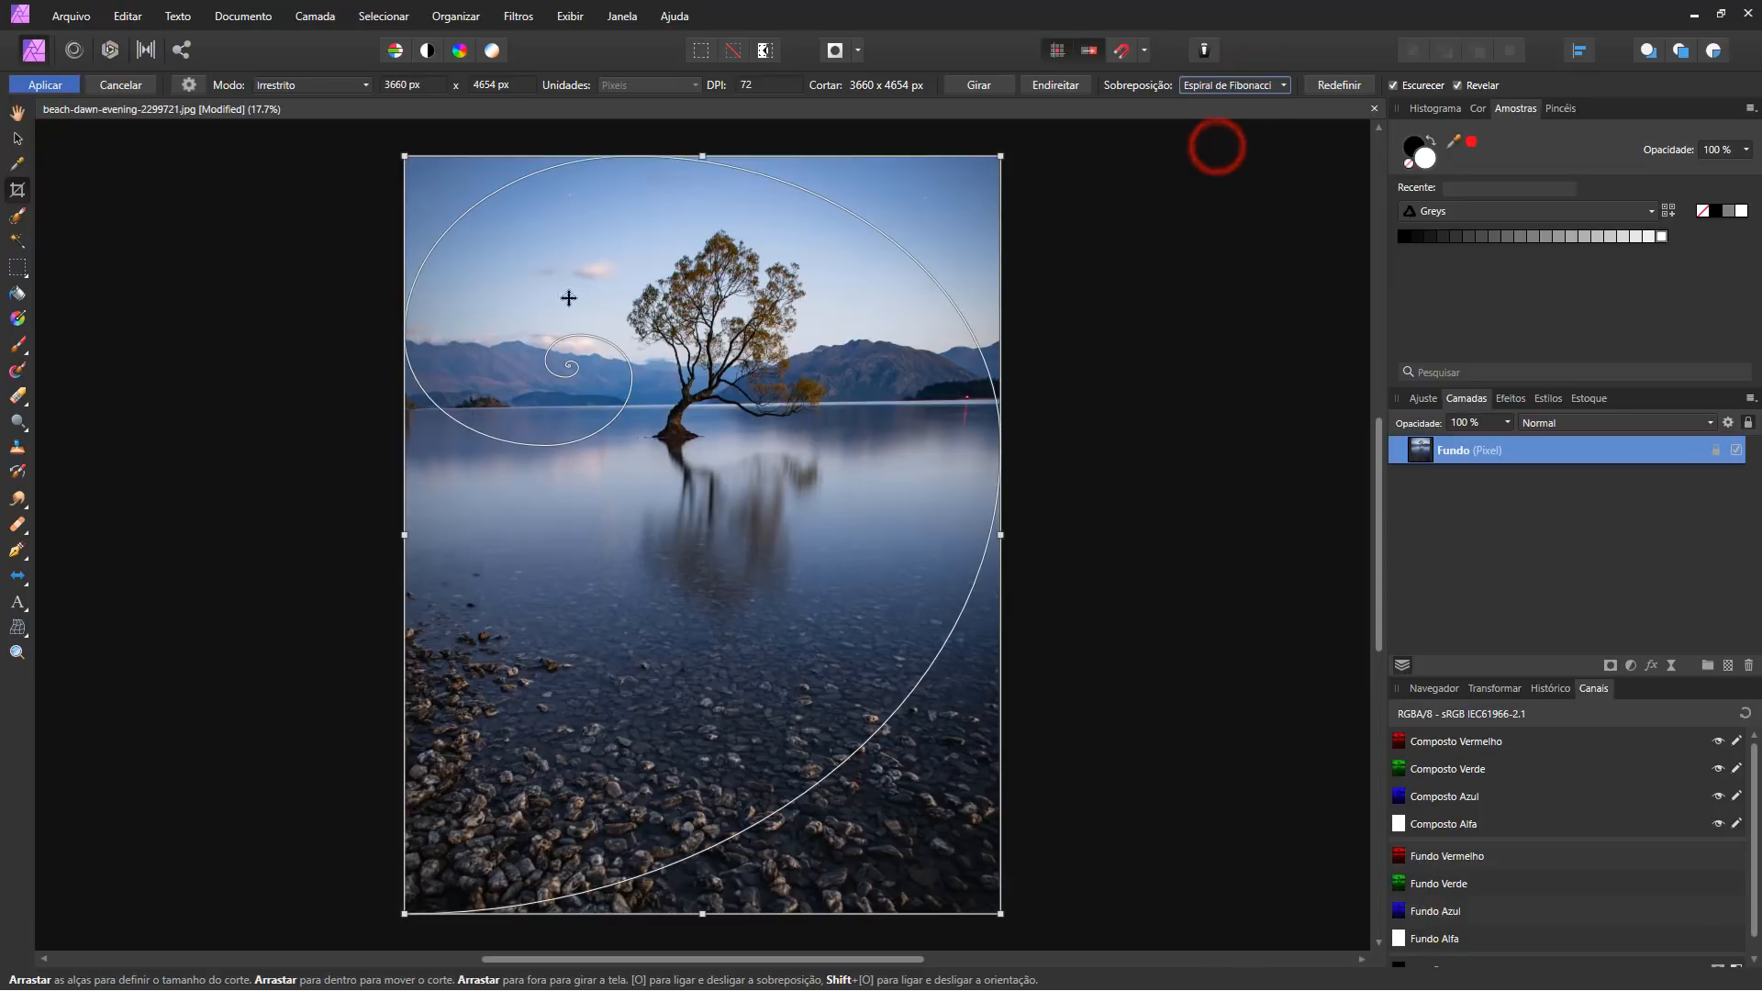
Crop the photo to about 2516 × 4220 px so the spiral's centre falls on the tree, and apply it.
left_click_drag(404, 533, 590, 533)
left_click_drag(793, 912, 795, 859)
left_click_drag(795, 158, 795, 173)
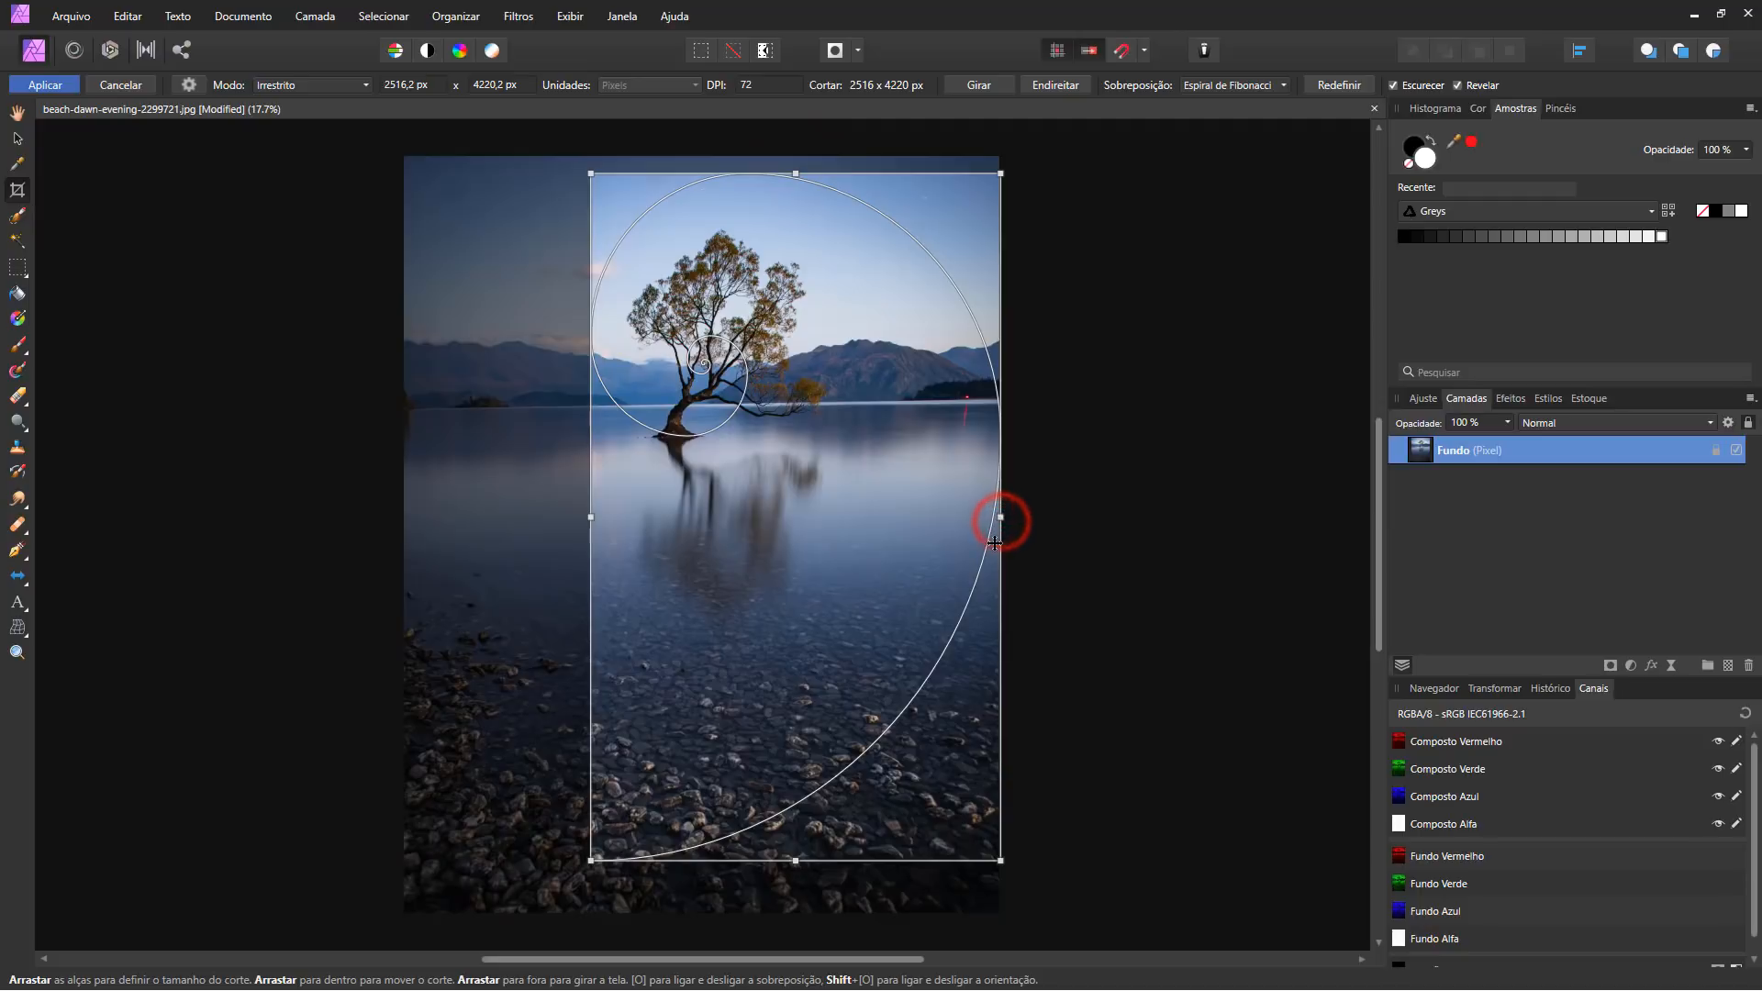
left_click(45, 84)
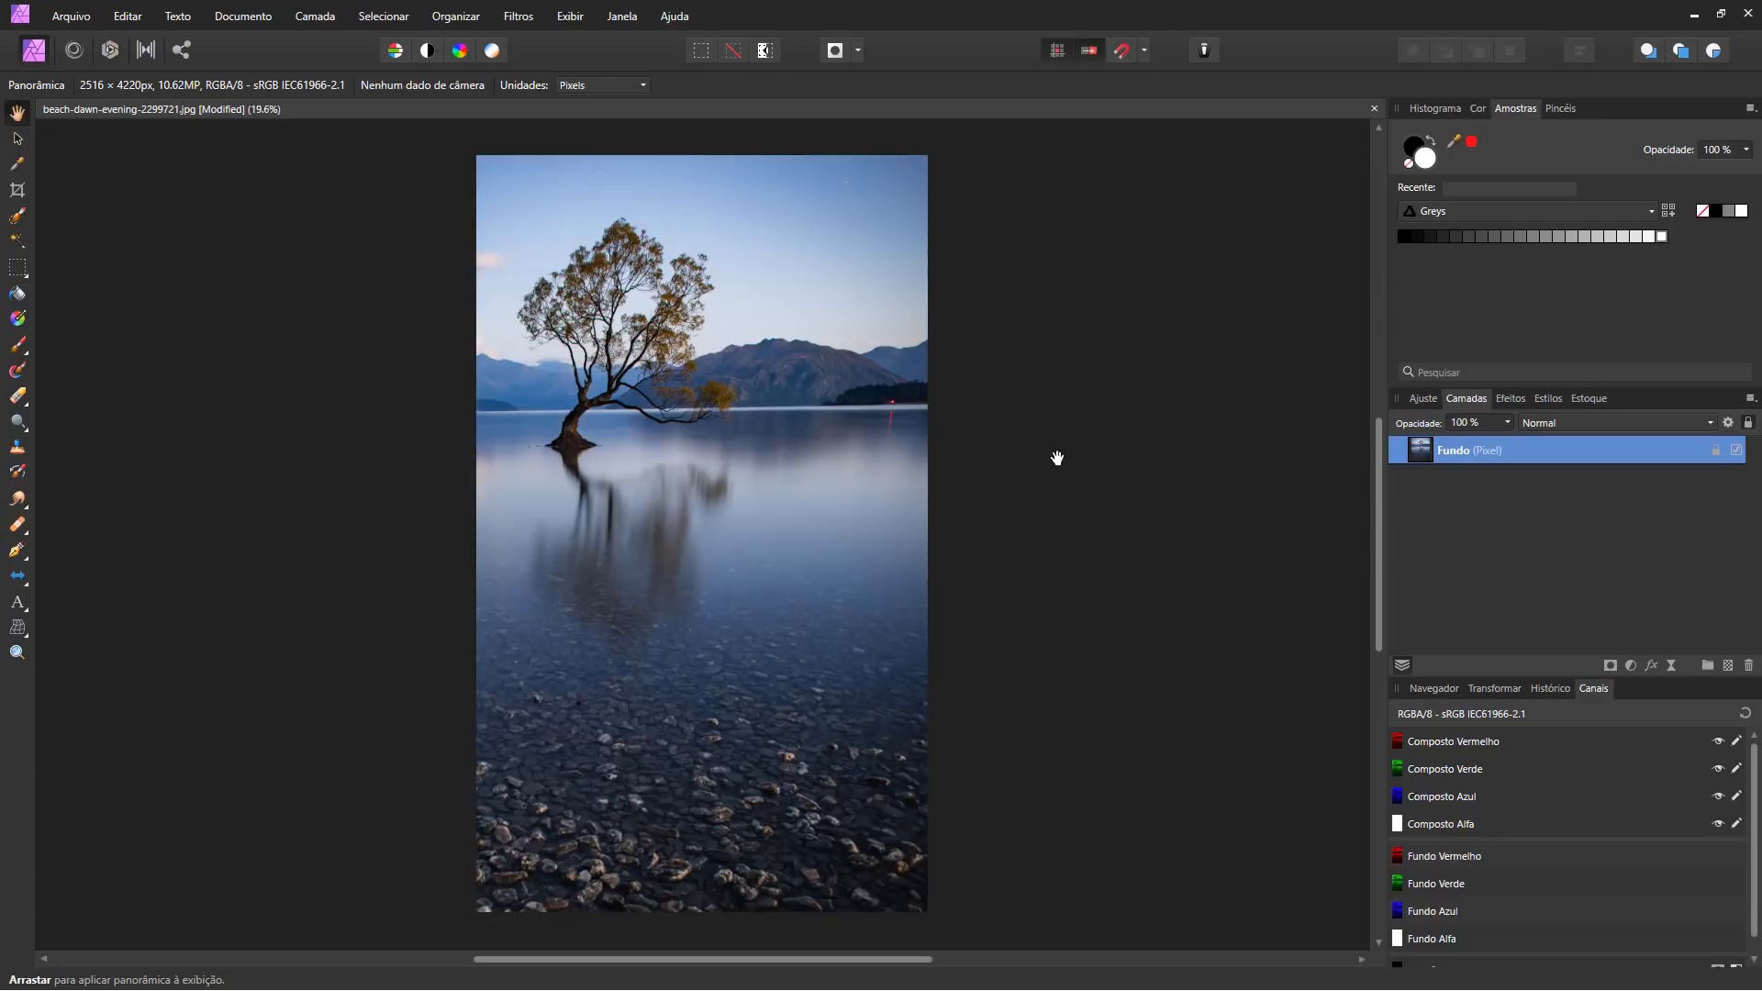
Undo the spiral-guided crop and start another crop of the full photo with the Diagonals overlay.
key("ctrl+z")
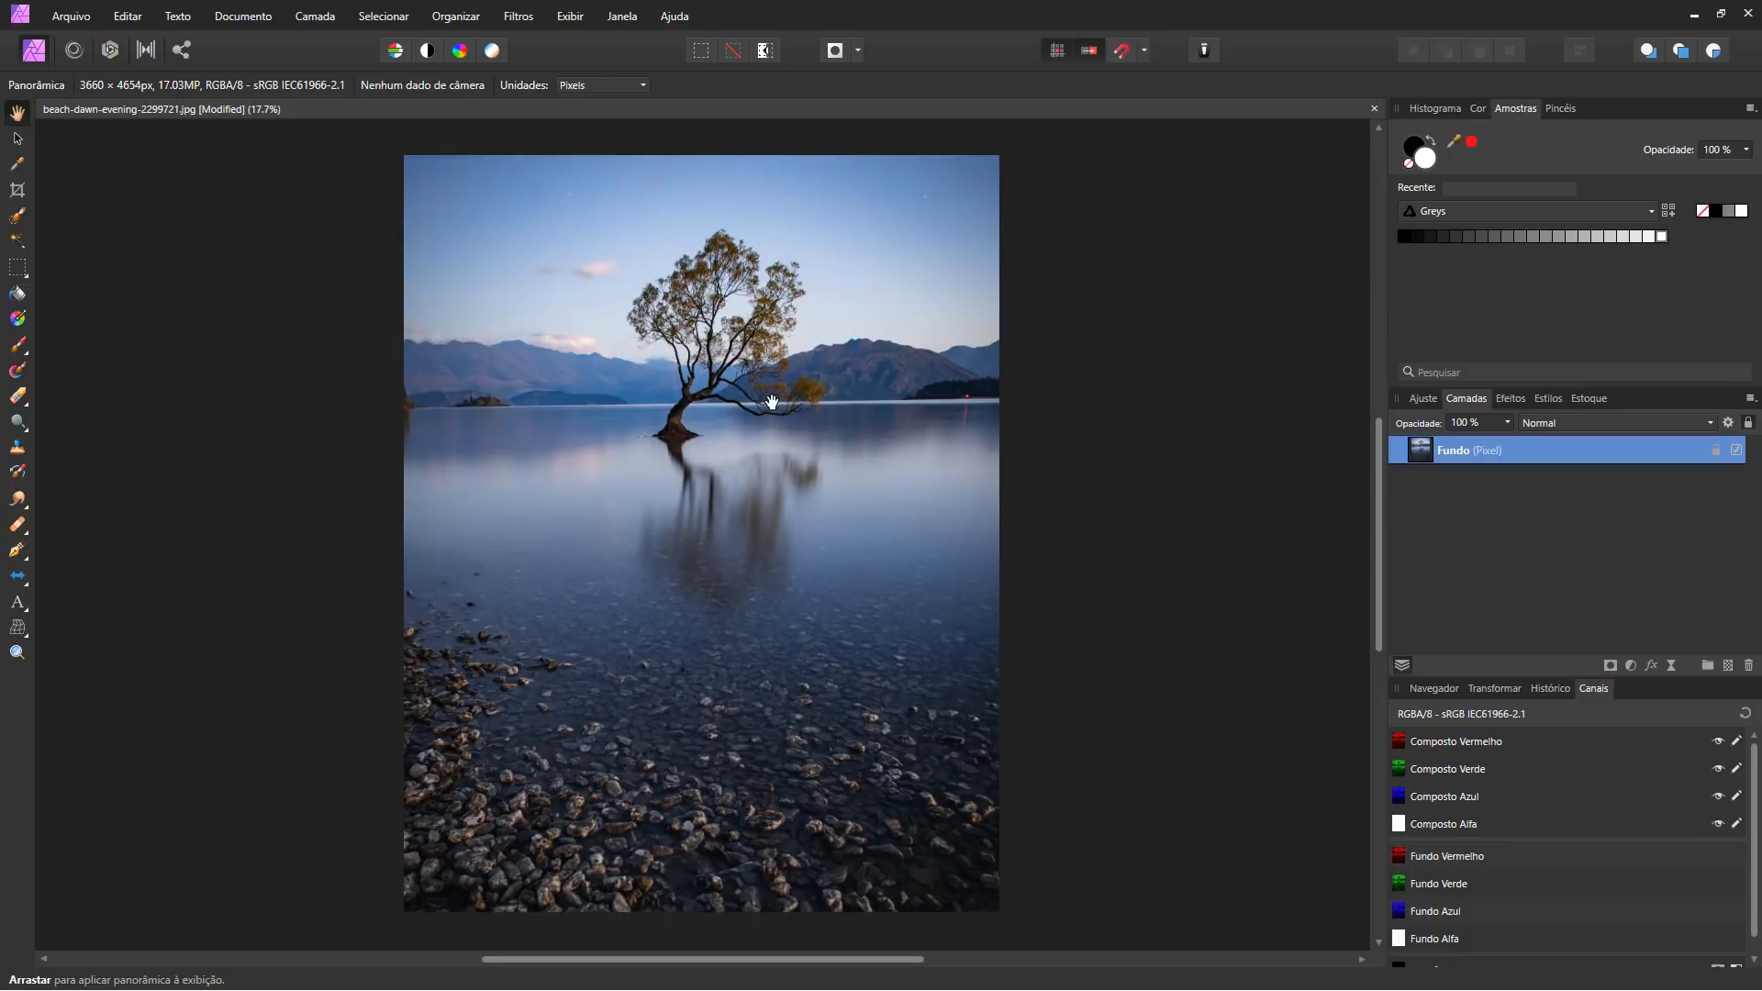
key("c")
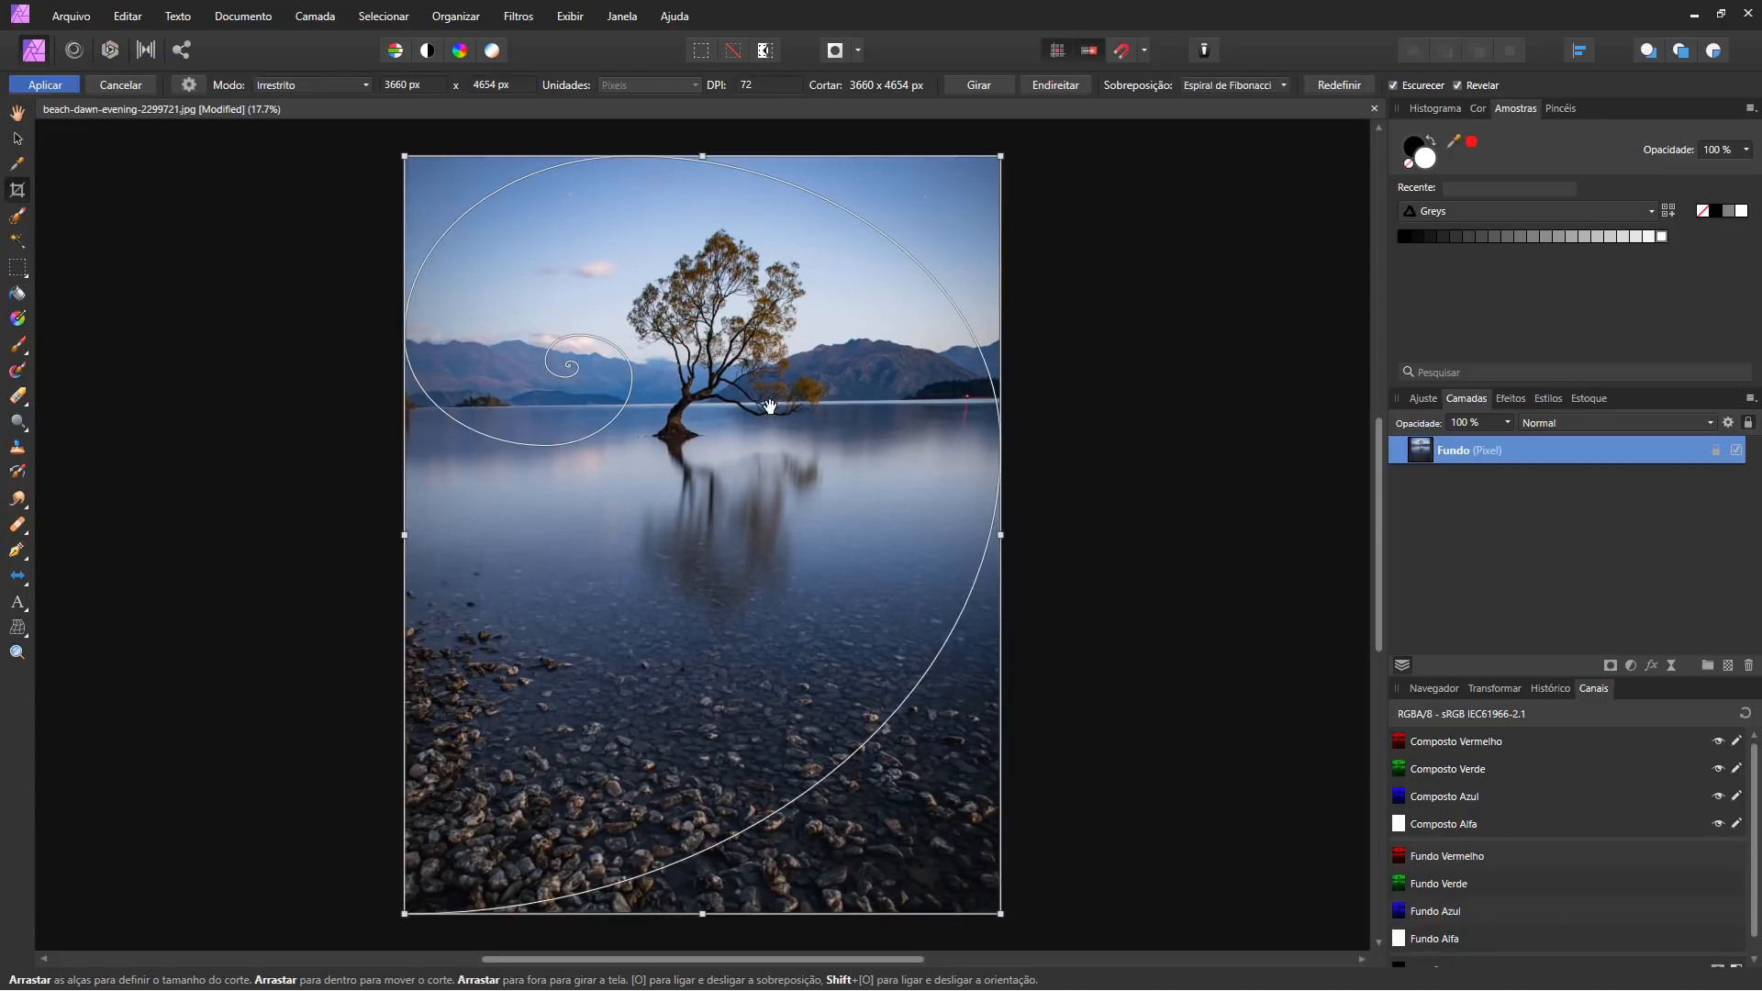
left_click(1280, 84)
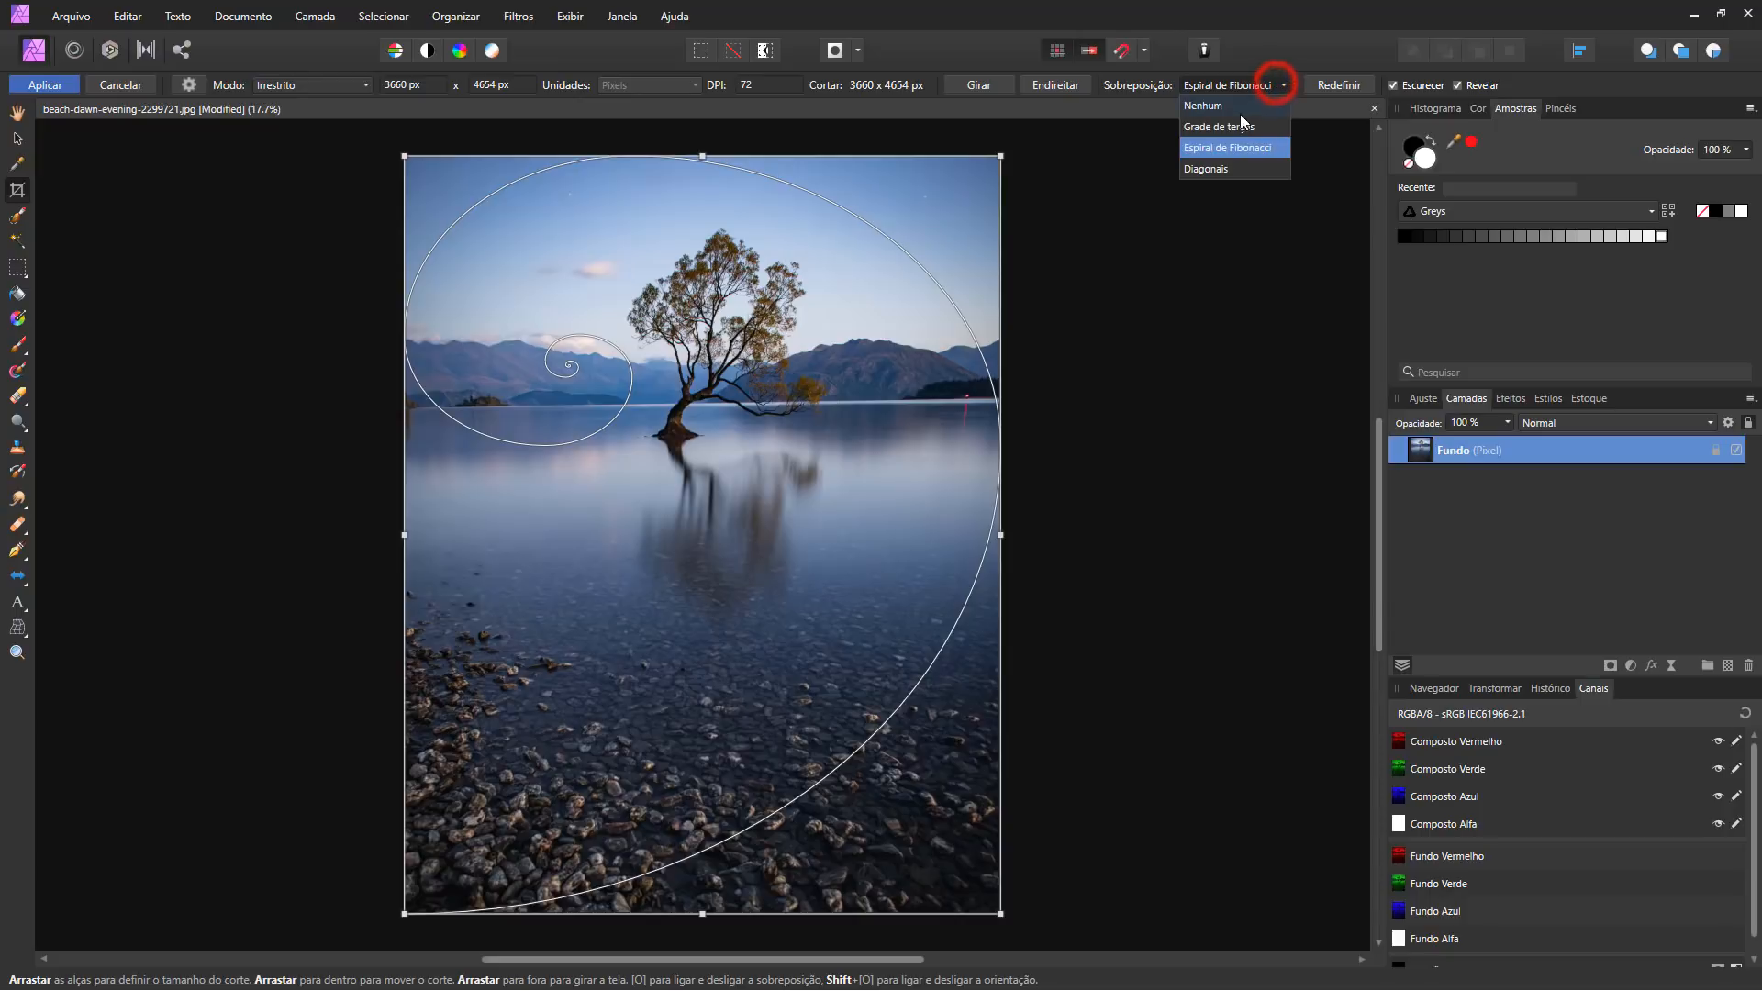
left_click(1219, 173)
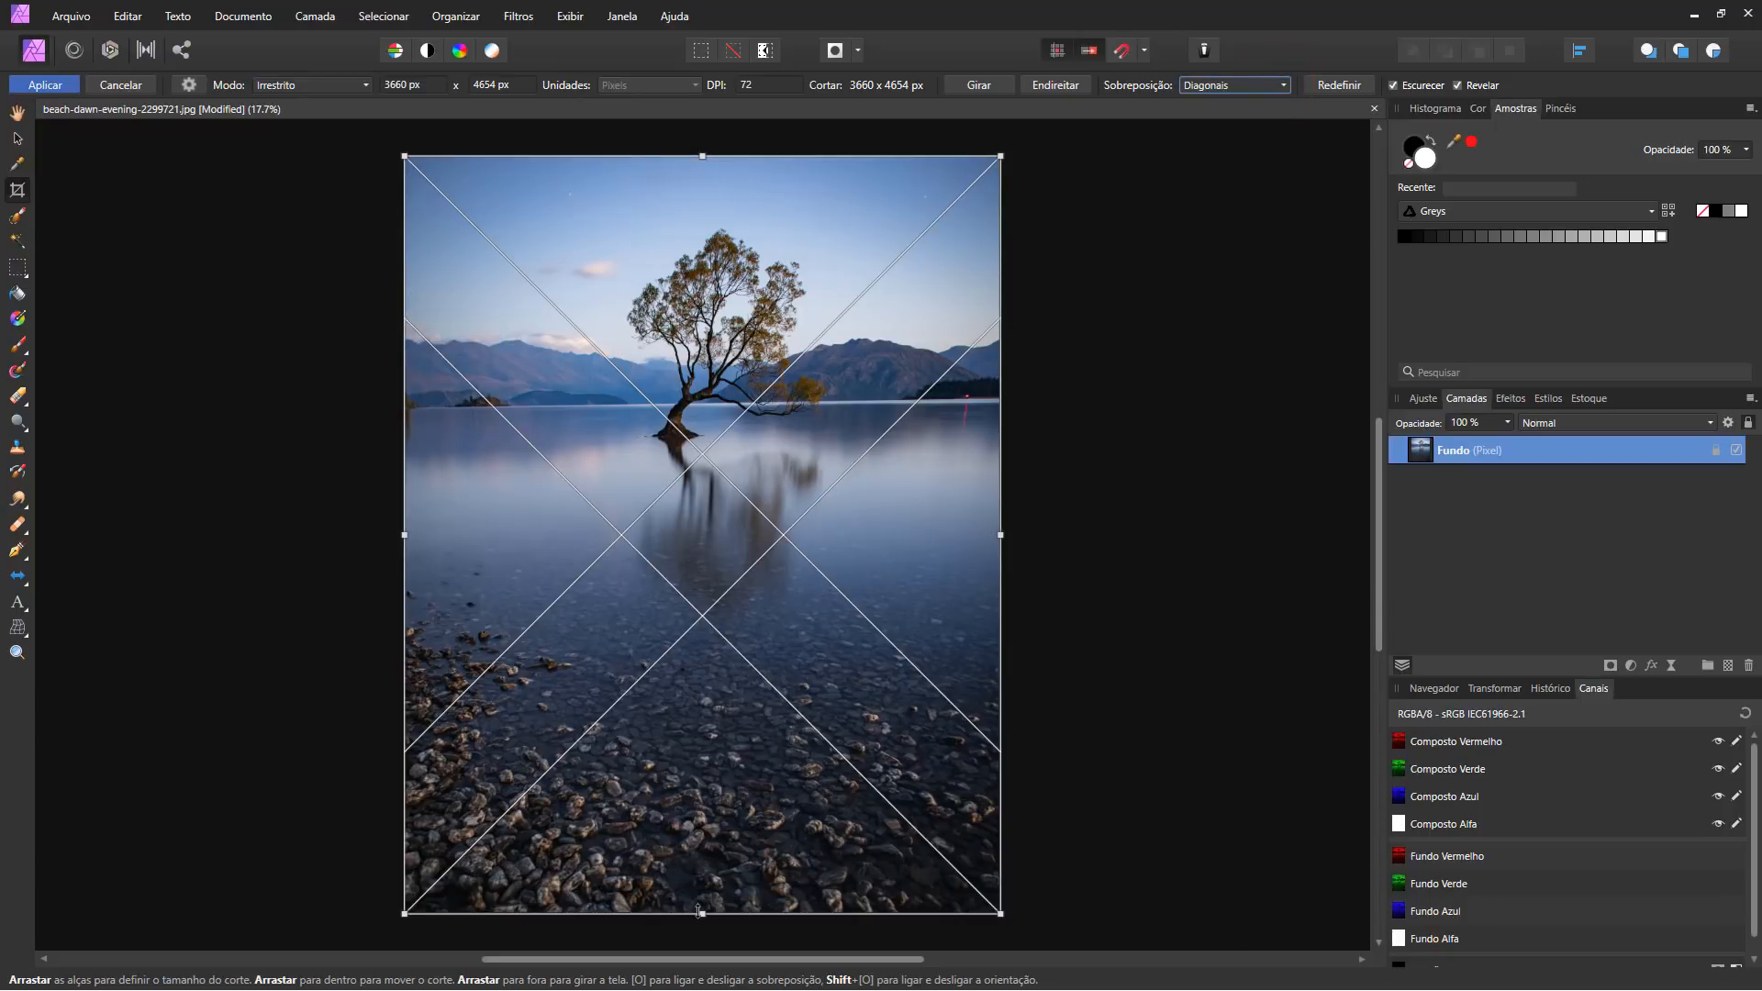
Crop the photo to about 3474 × 2006 px around the tree, composing with the diagonals, and apply the crop.
left_click_drag(700, 911, 702, 575)
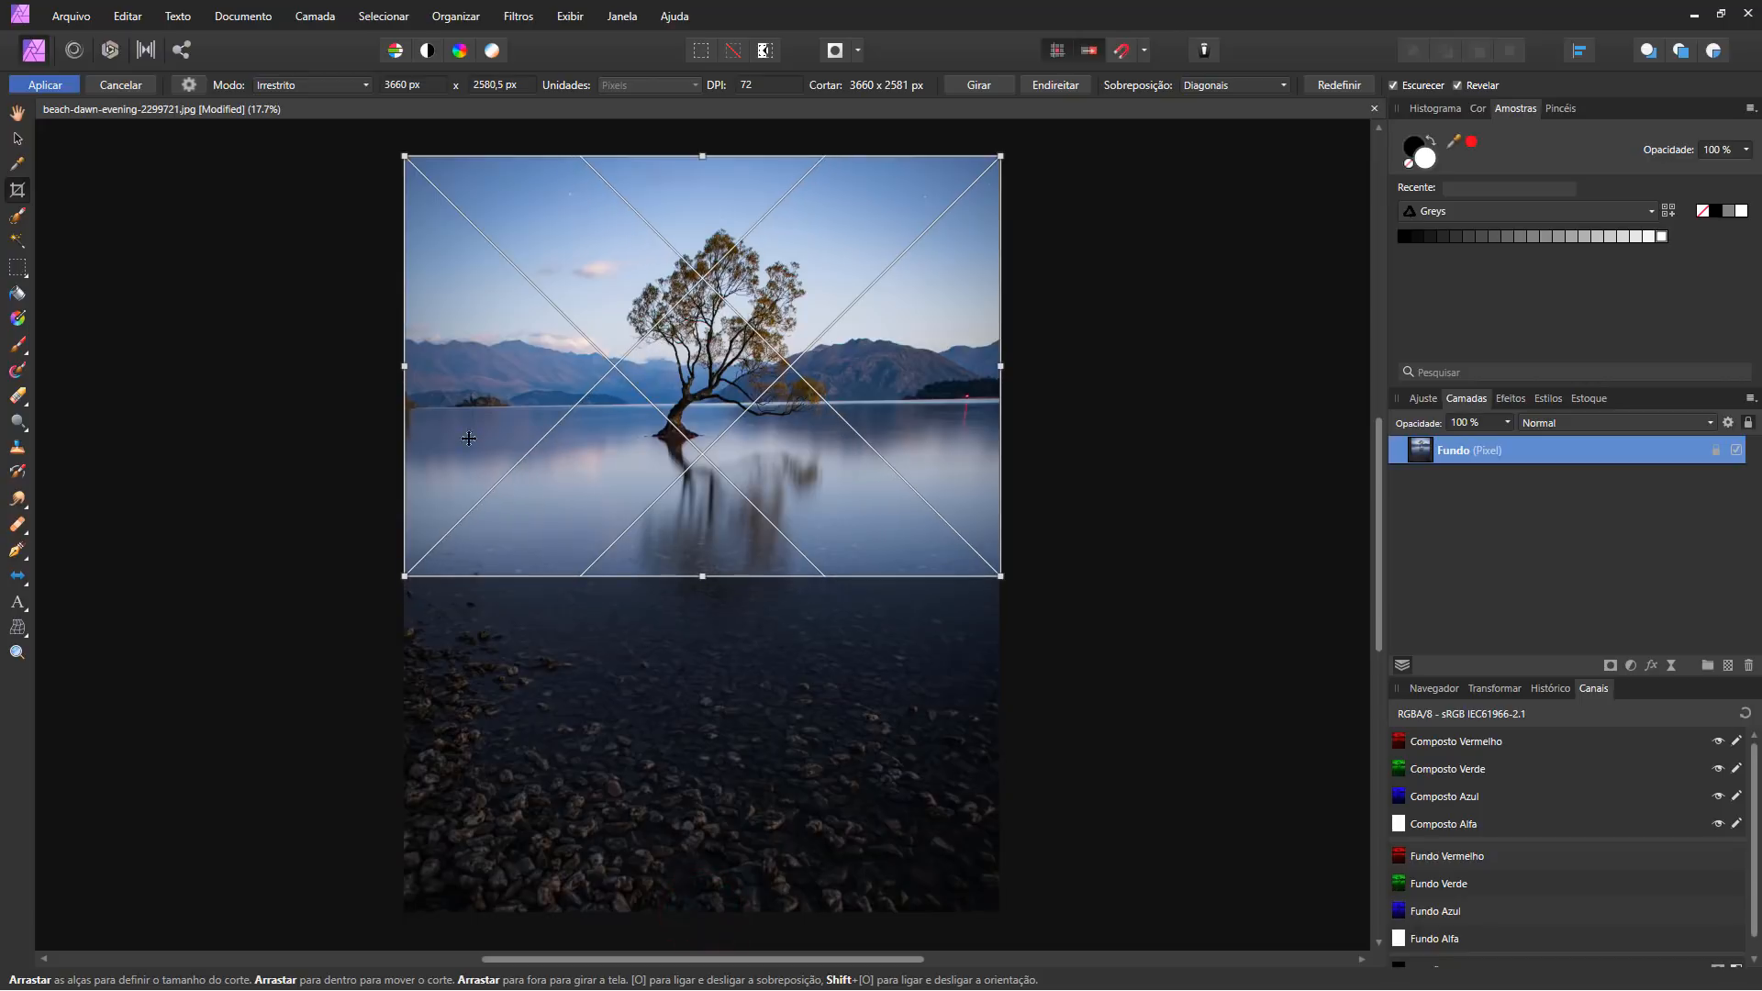
left_click_drag(405, 365, 493, 366)
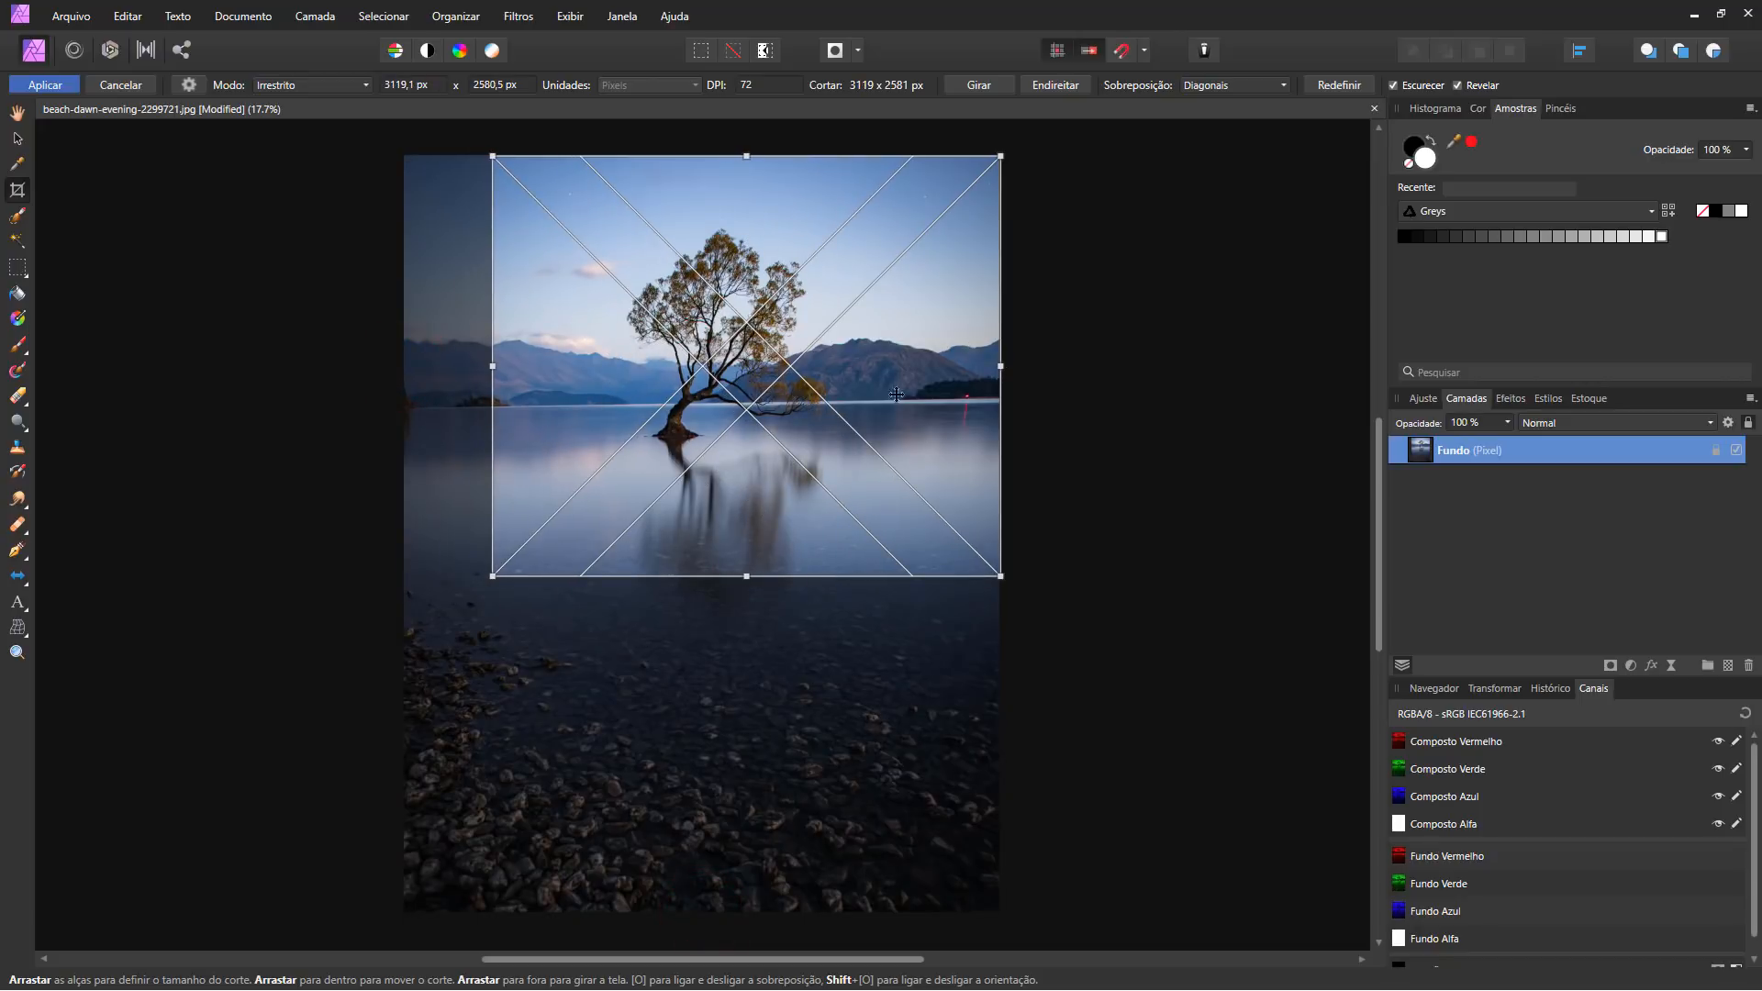
left_click_drag(487, 365, 433, 365)
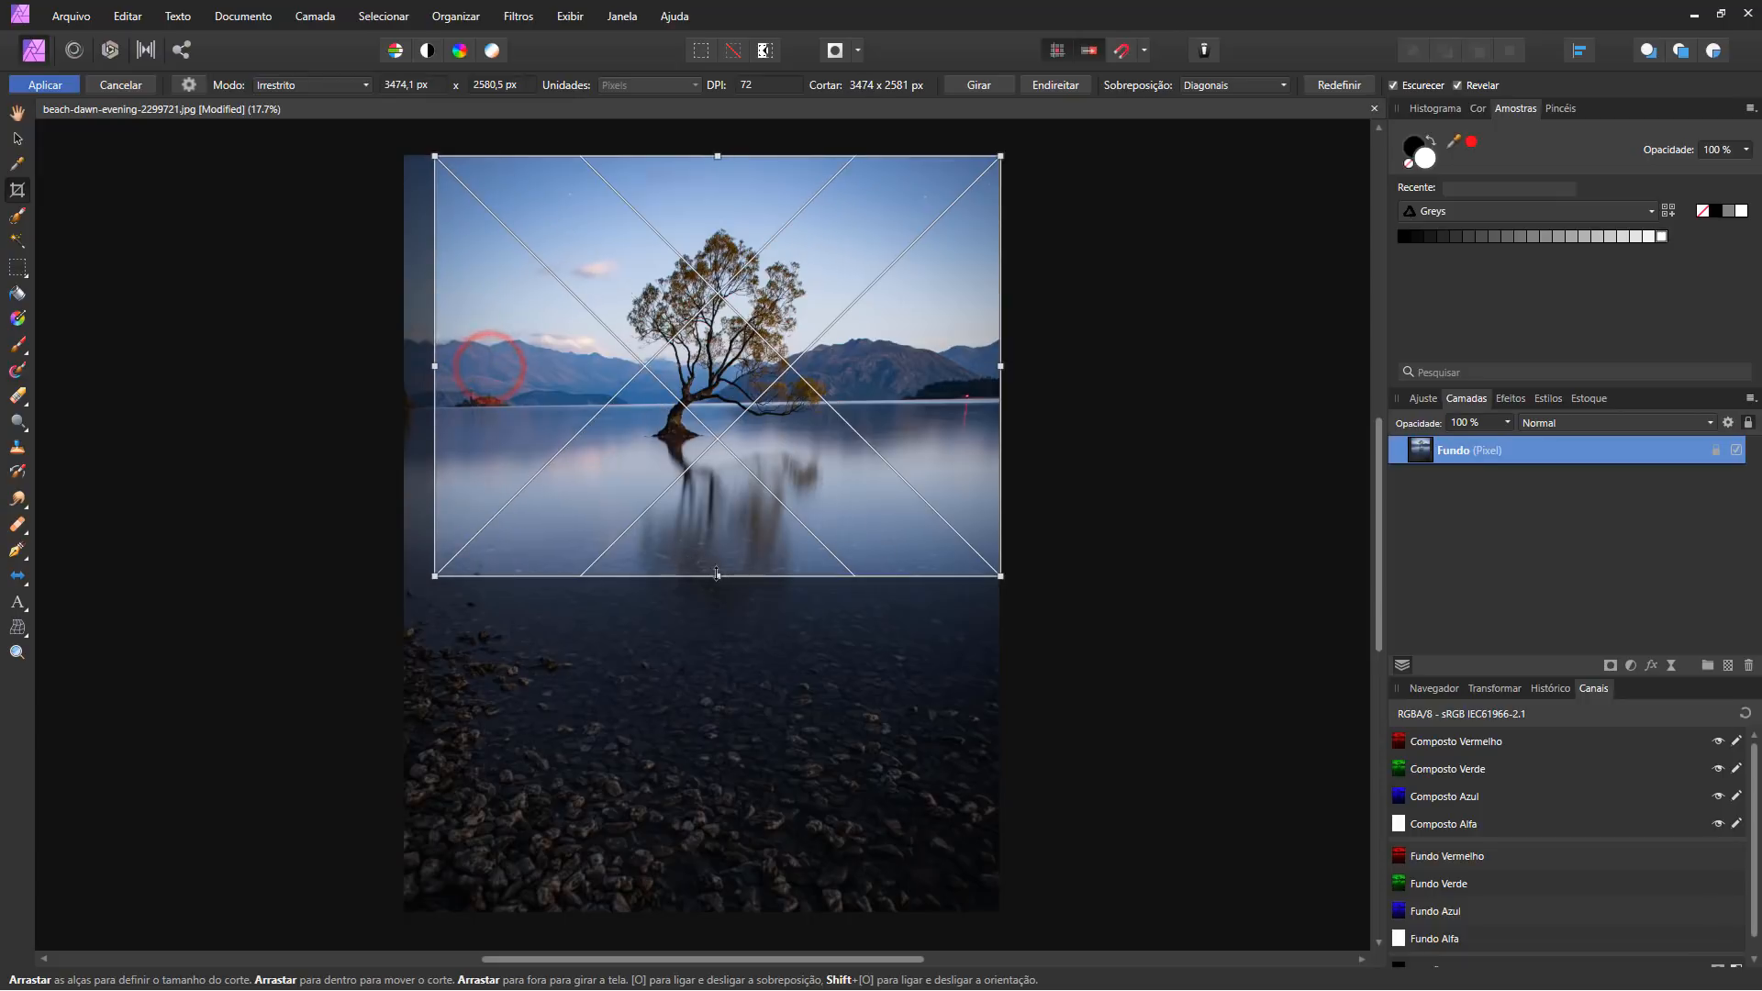
left_click_drag(717, 574, 707, 511)
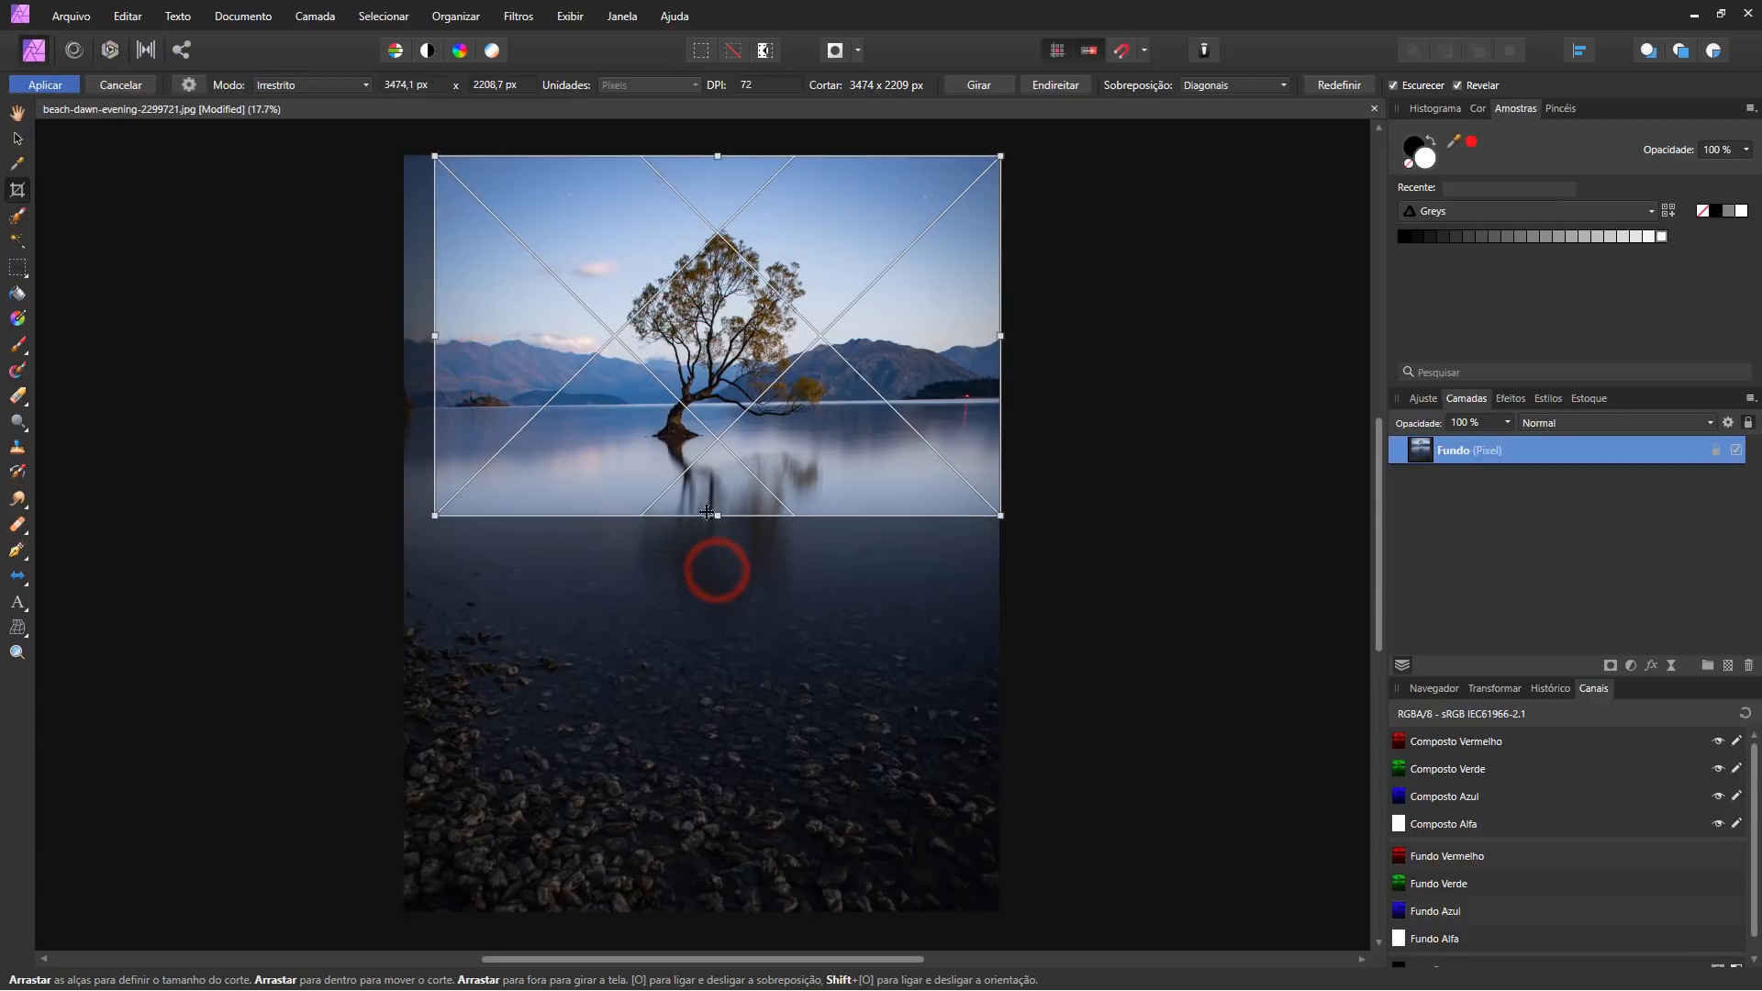
left_click(721, 149)
left_click_drag(784, 423, 776, 426)
mouse_move(712, 519)
left_mouse_down()
mouse_move(712, 500)
mouse_move(712, 596)
mouse_move(728, 512)
left_mouse_up()
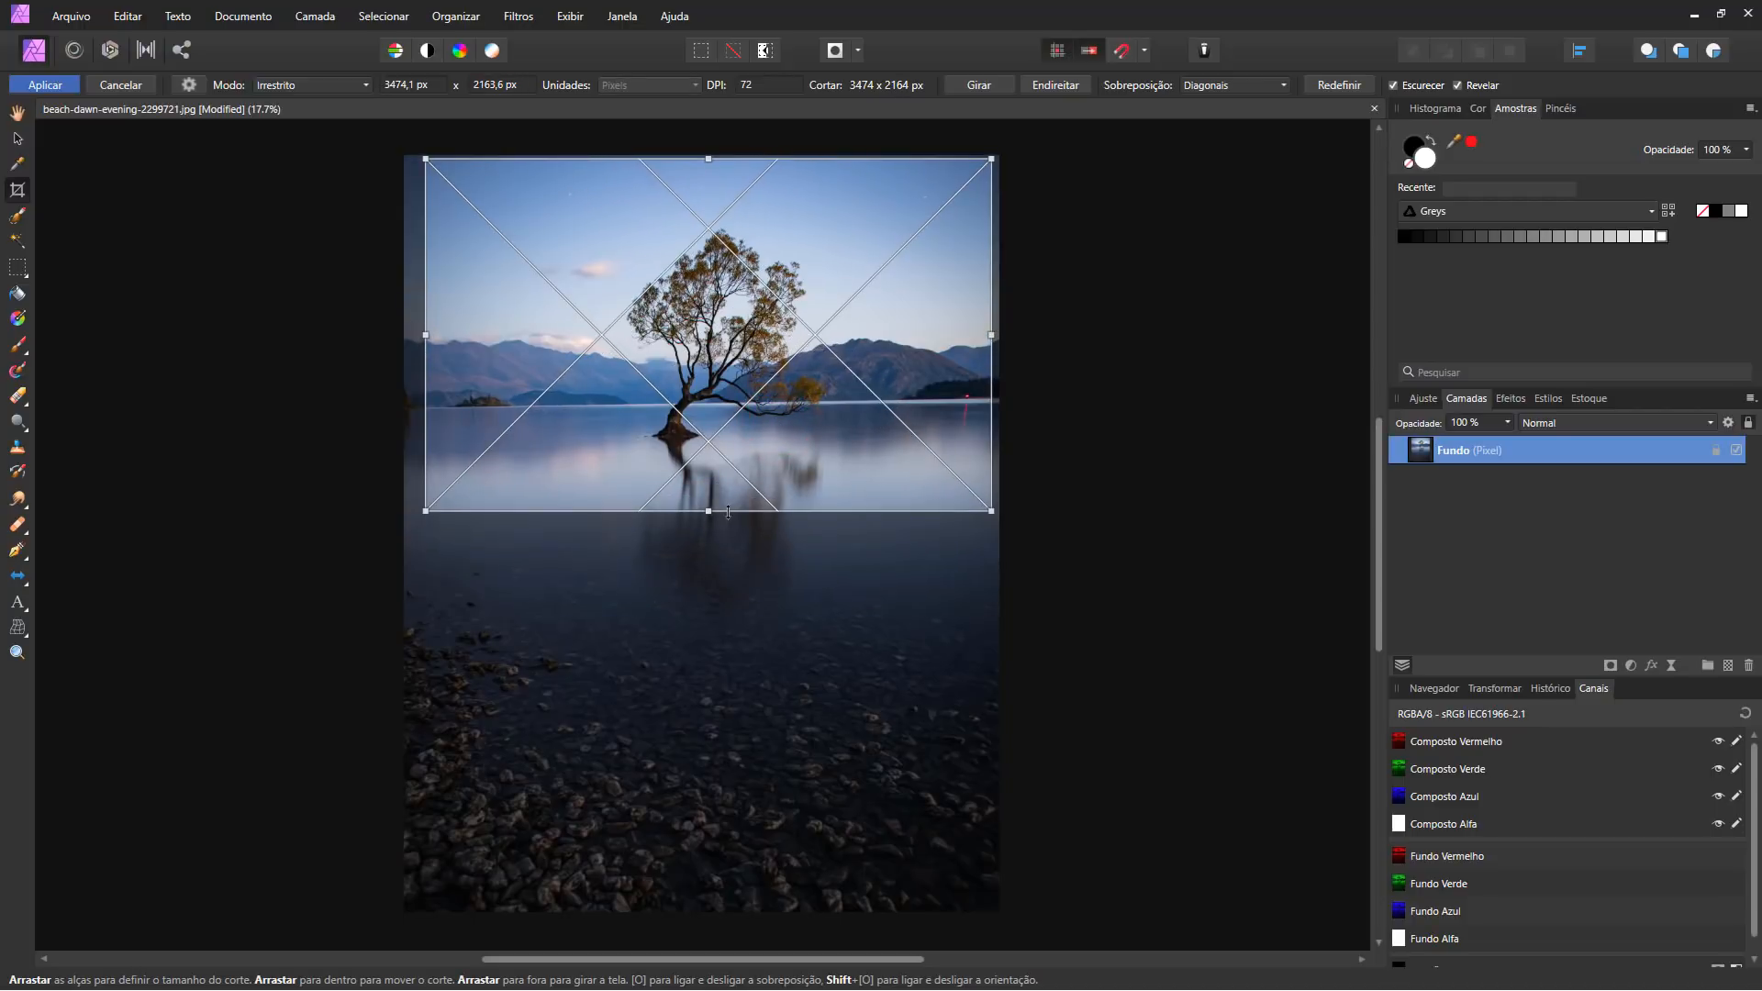
left_click_drag(704, 162, 709, 185)
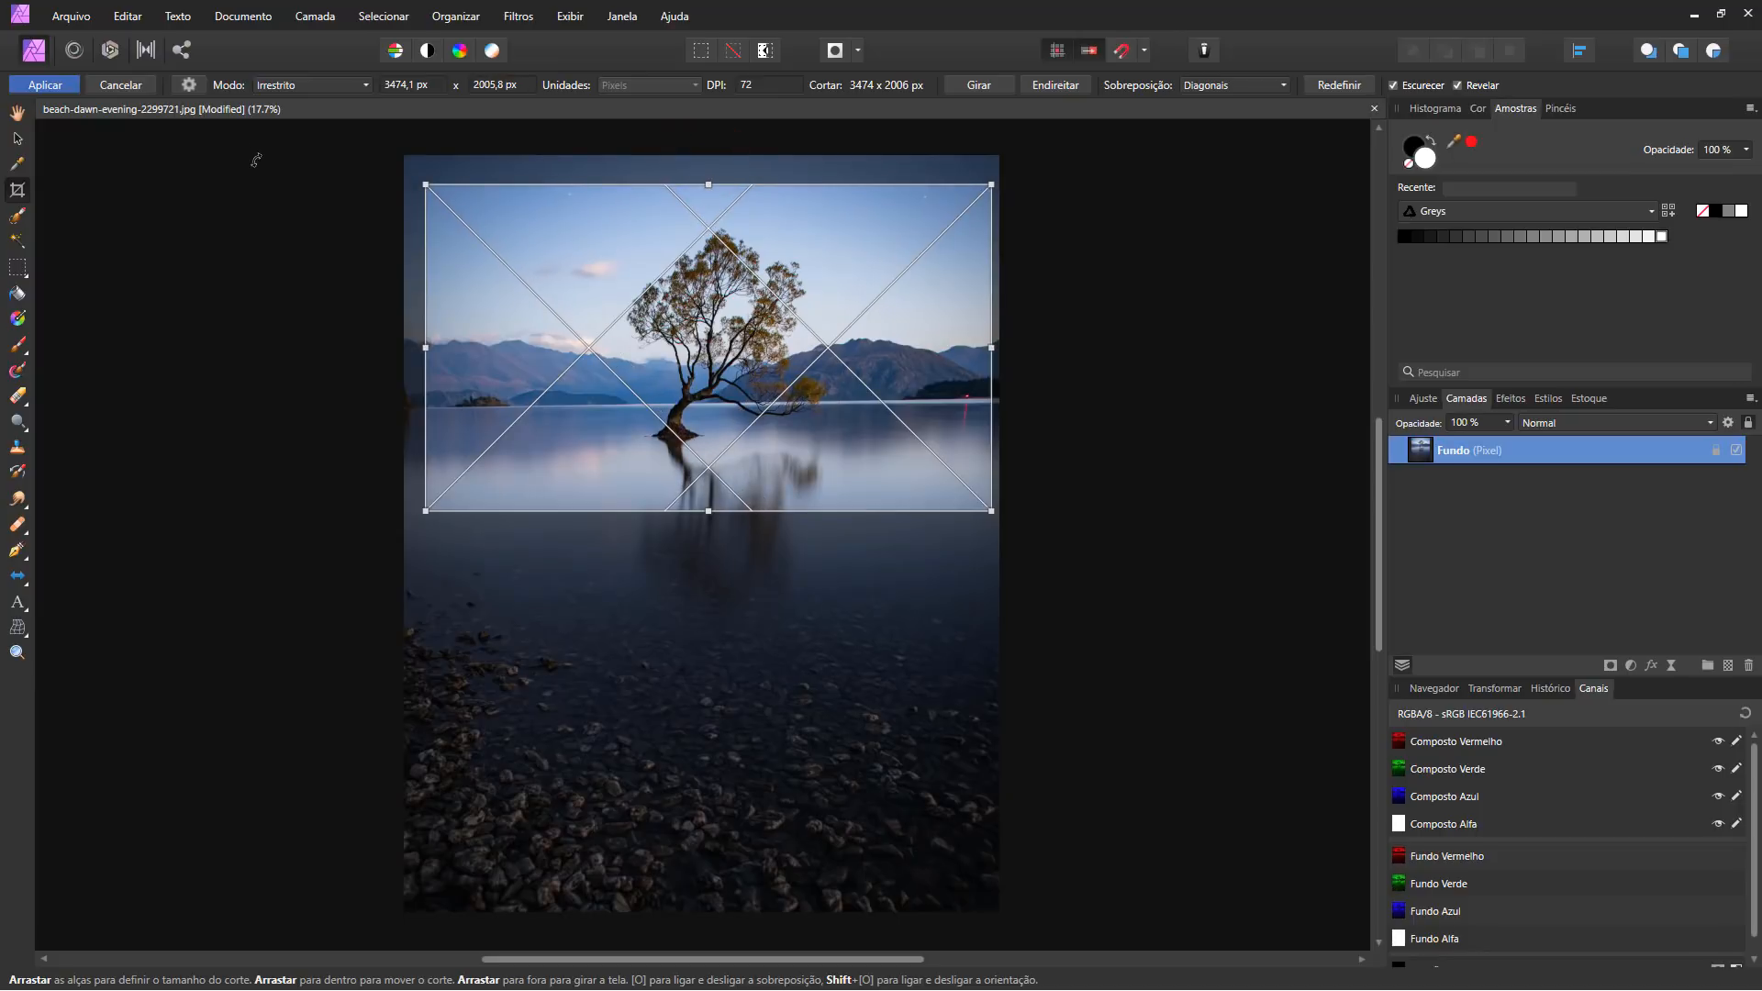
key("h")
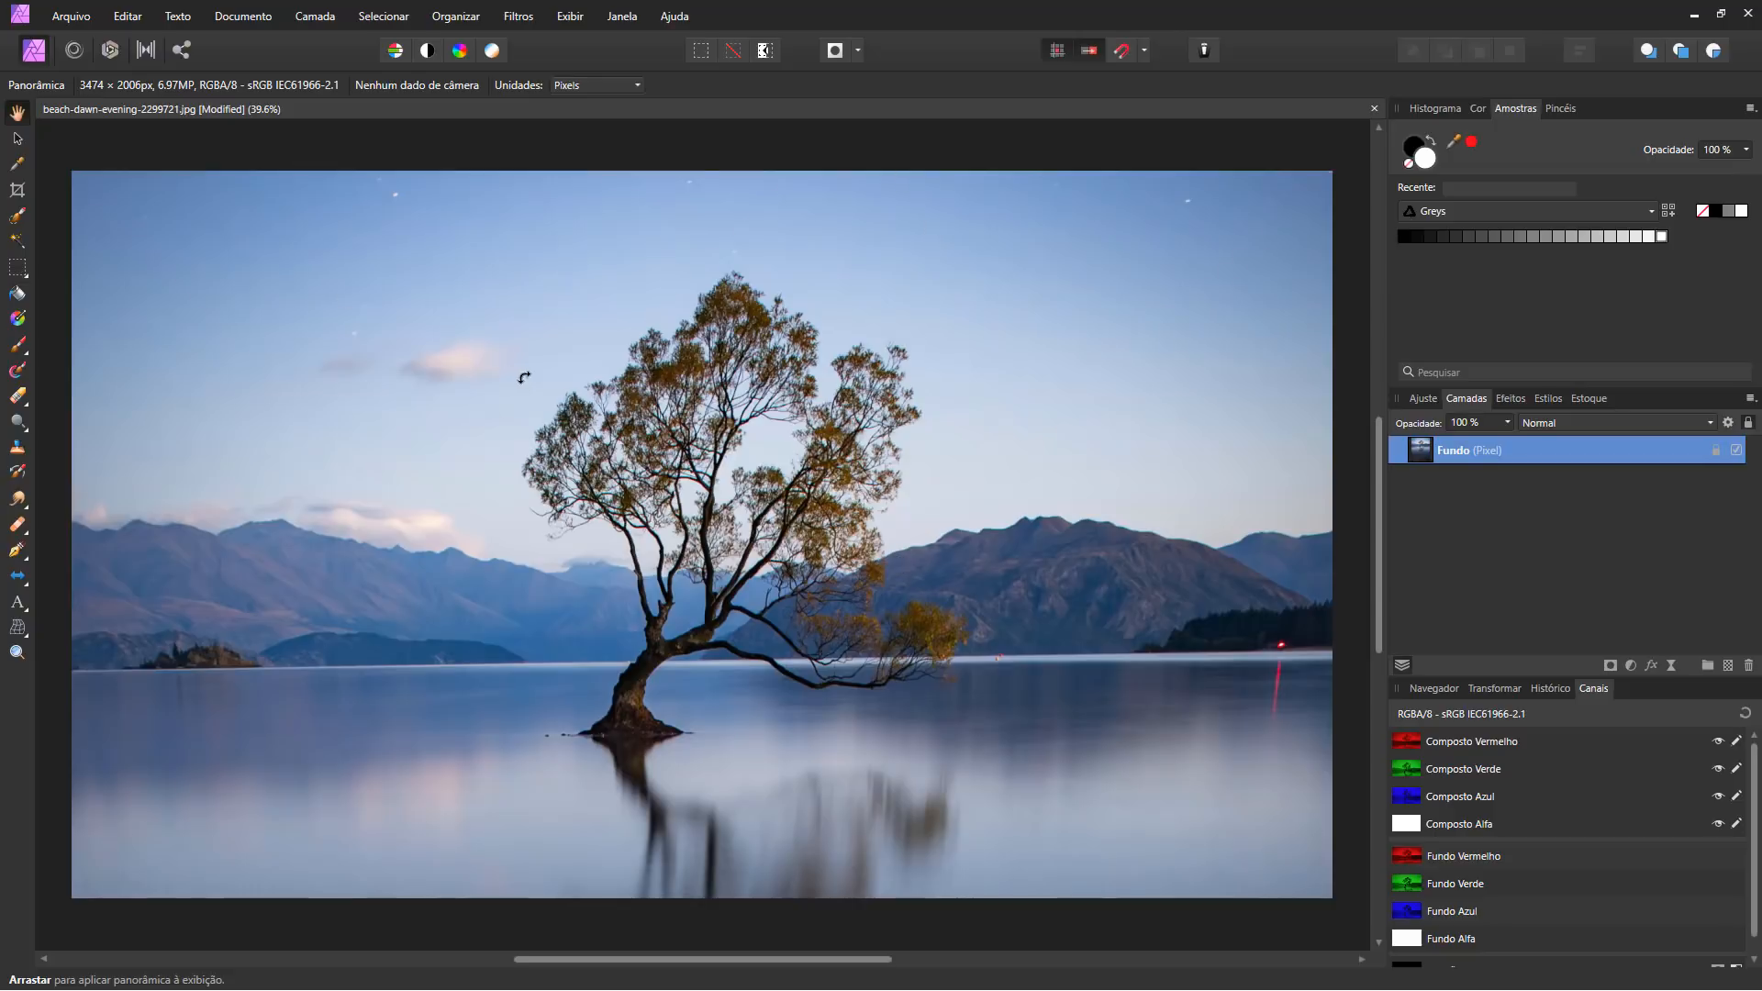
Try straightening the cropped photo along the lake's horizon line, and leave the crop without applying it.
key("c")
left_click(1072, 88)
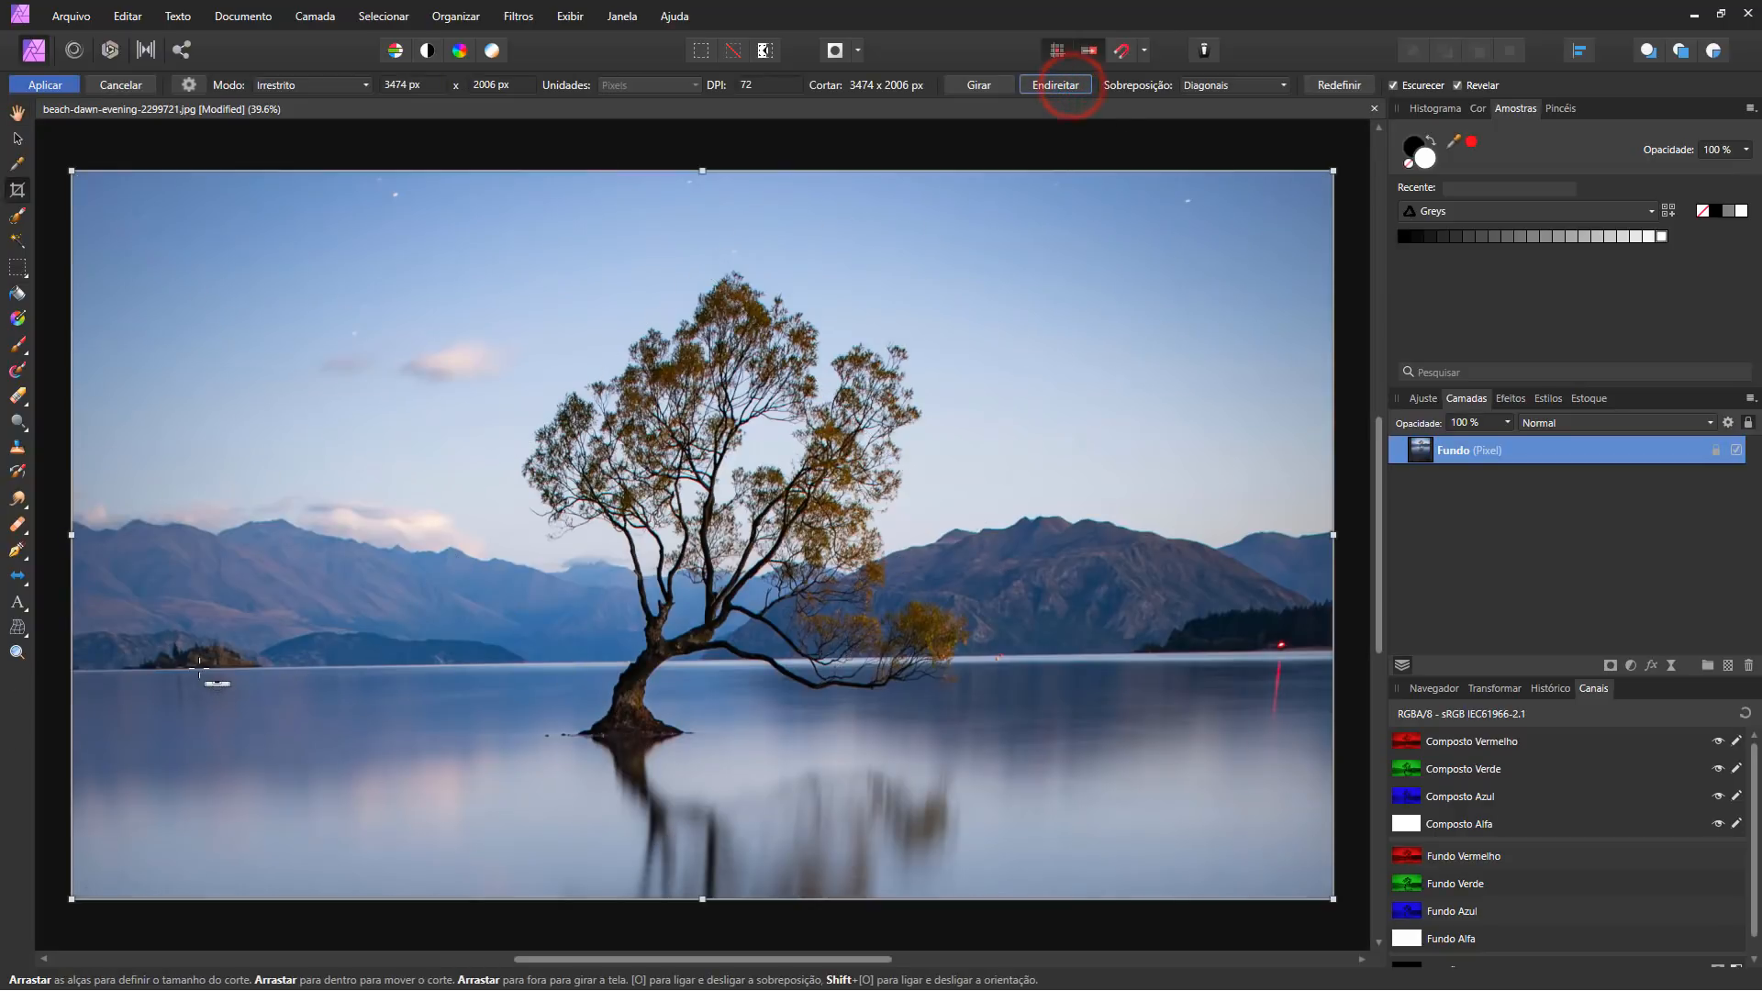
left_click_drag(200, 664, 1233, 651)
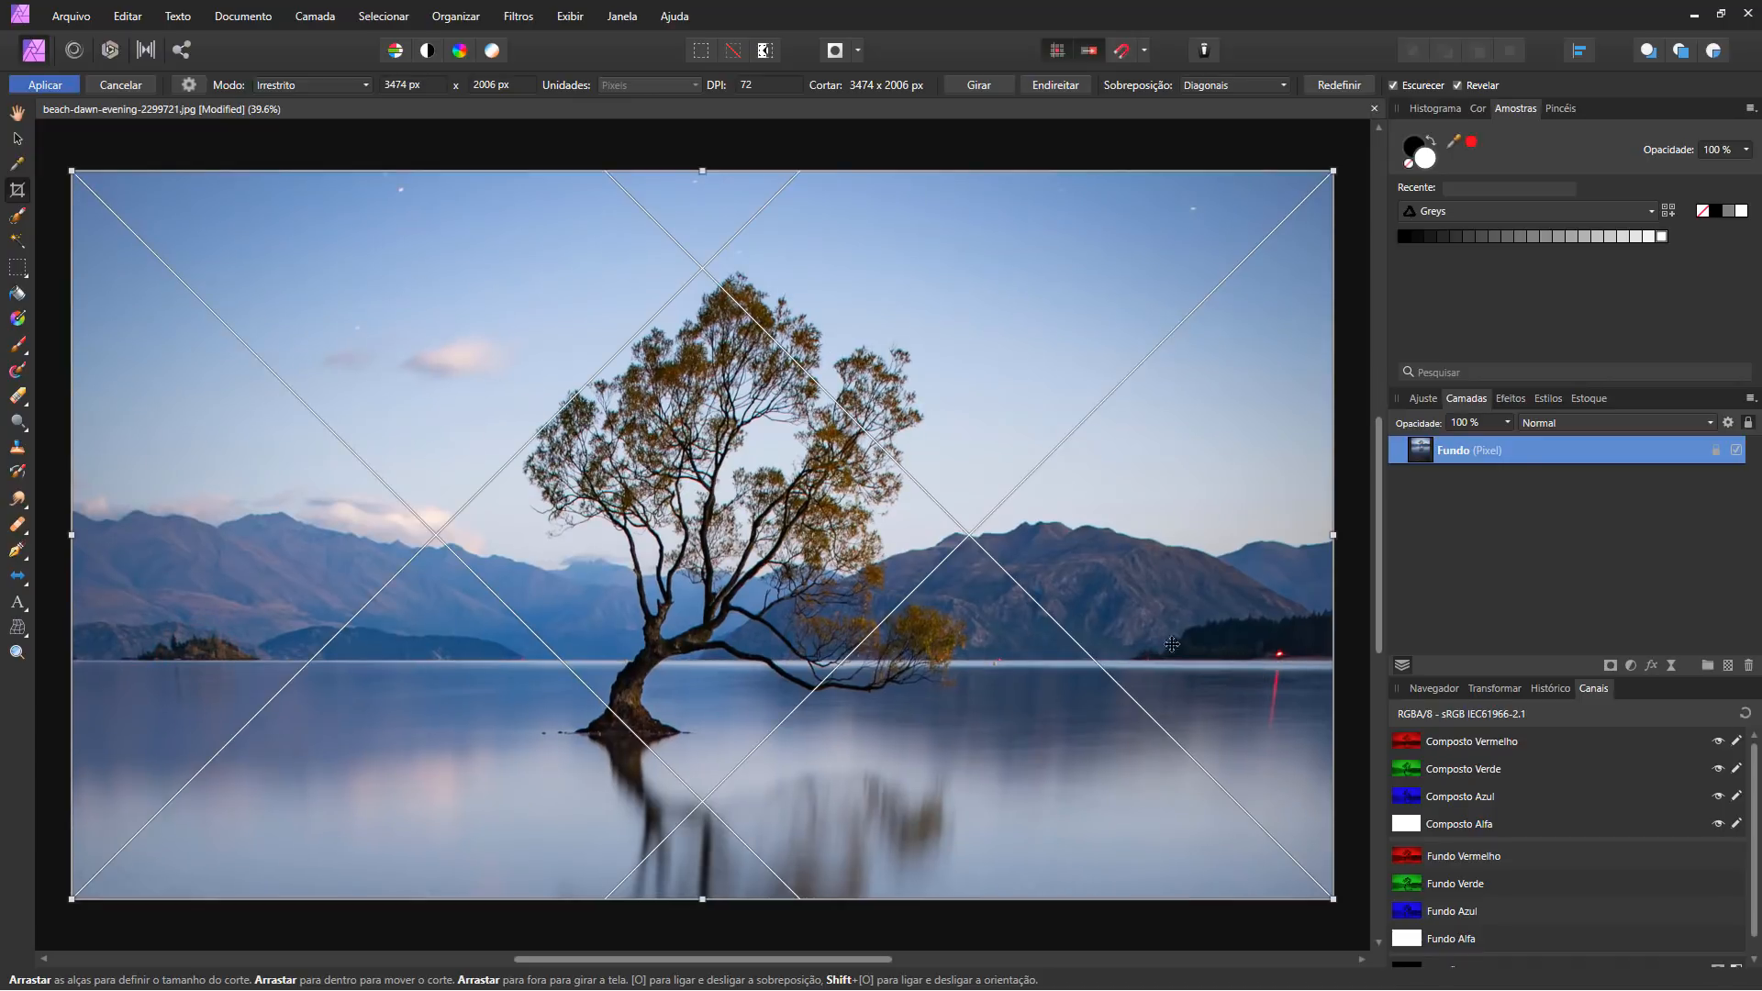
left_click(17, 138)
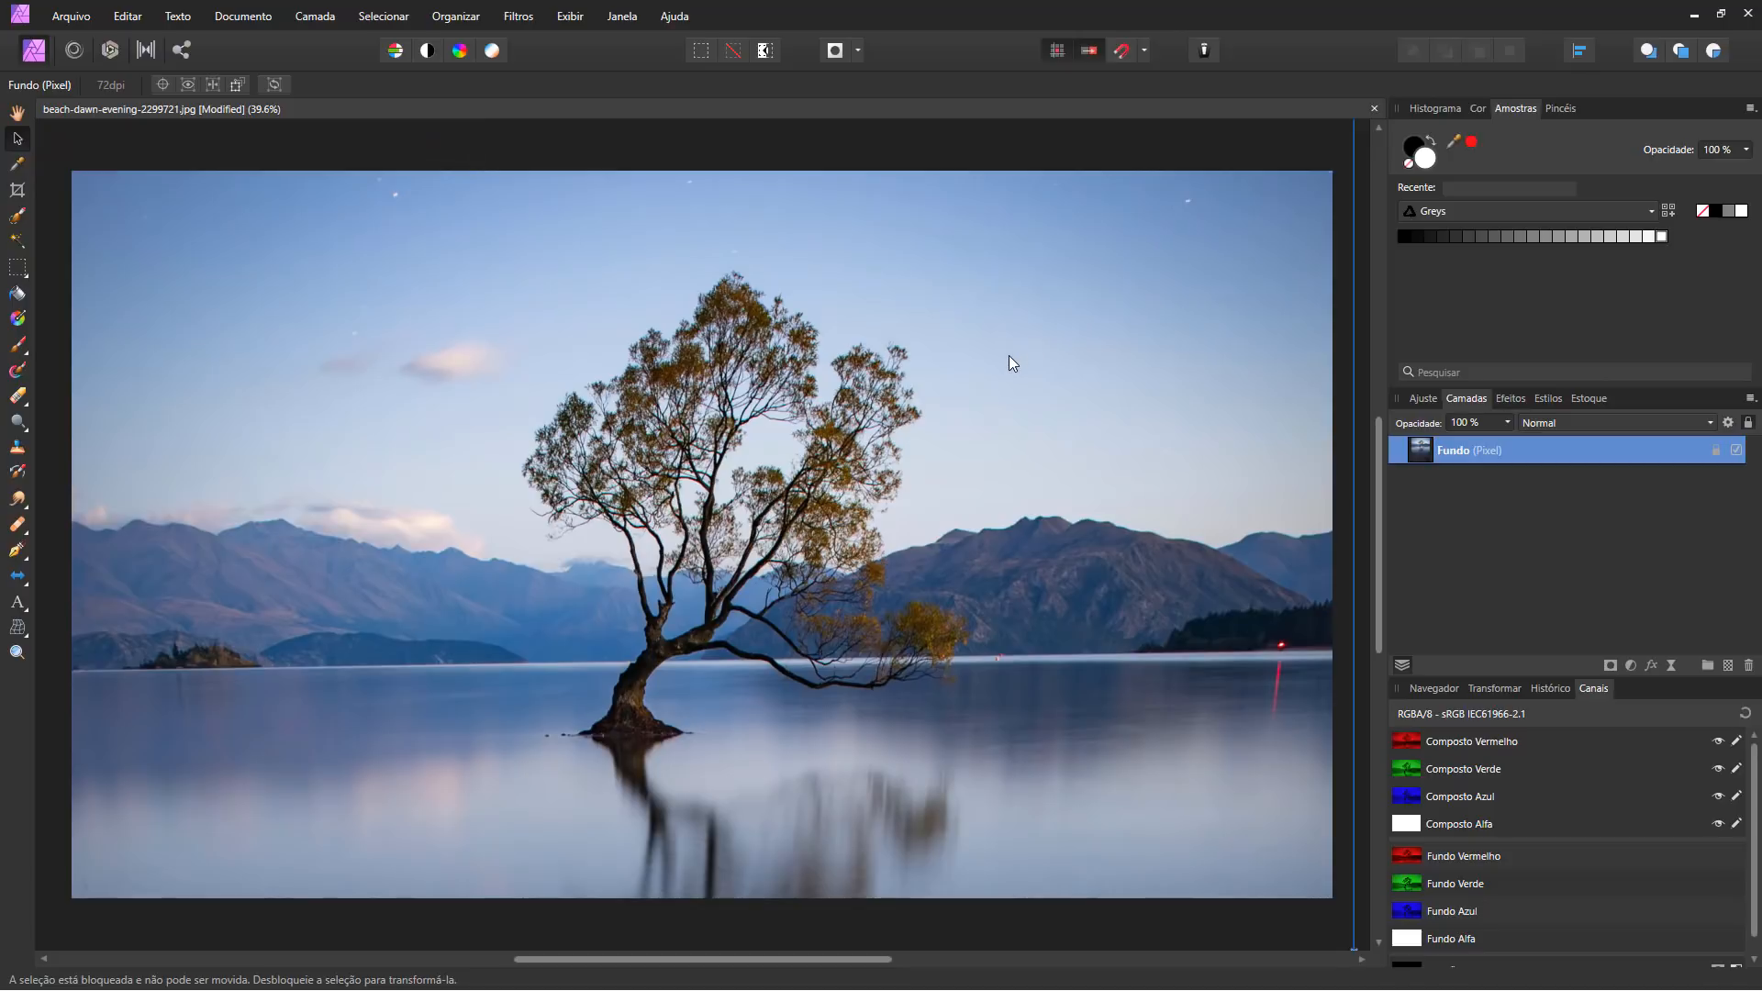
Examine the crop presets list and its options for creating and managing presets, and cancel the crop.
key("c")
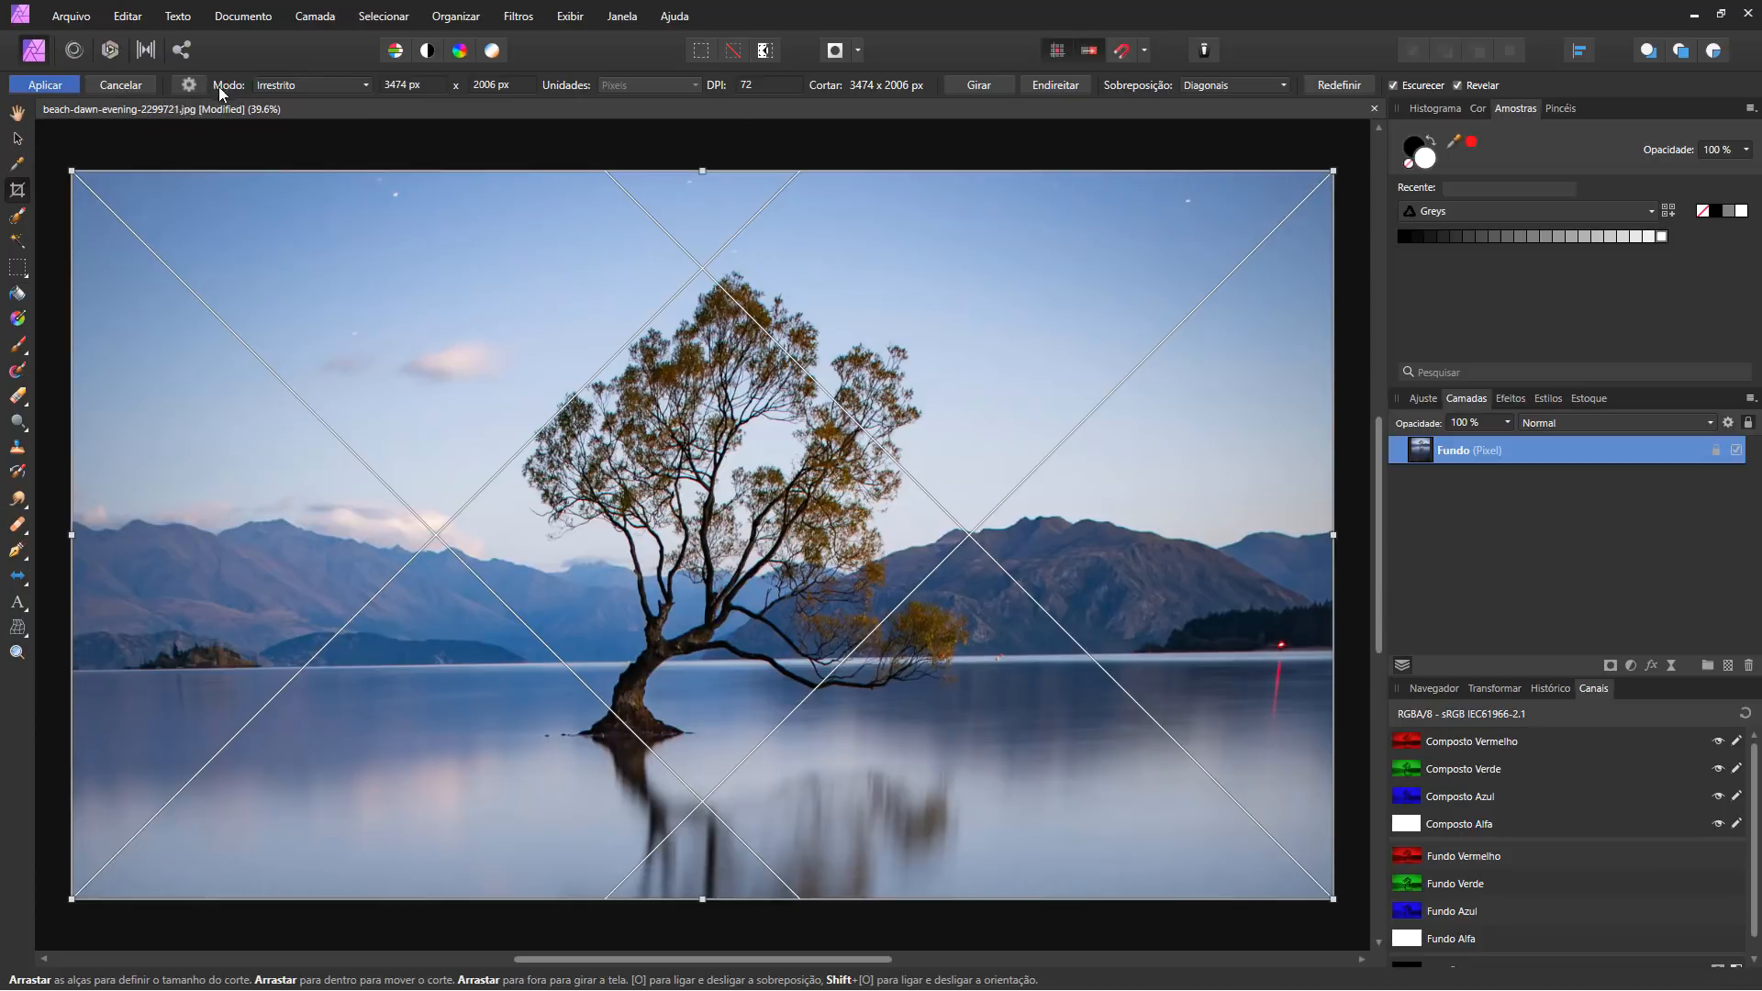
left_click(185, 85)
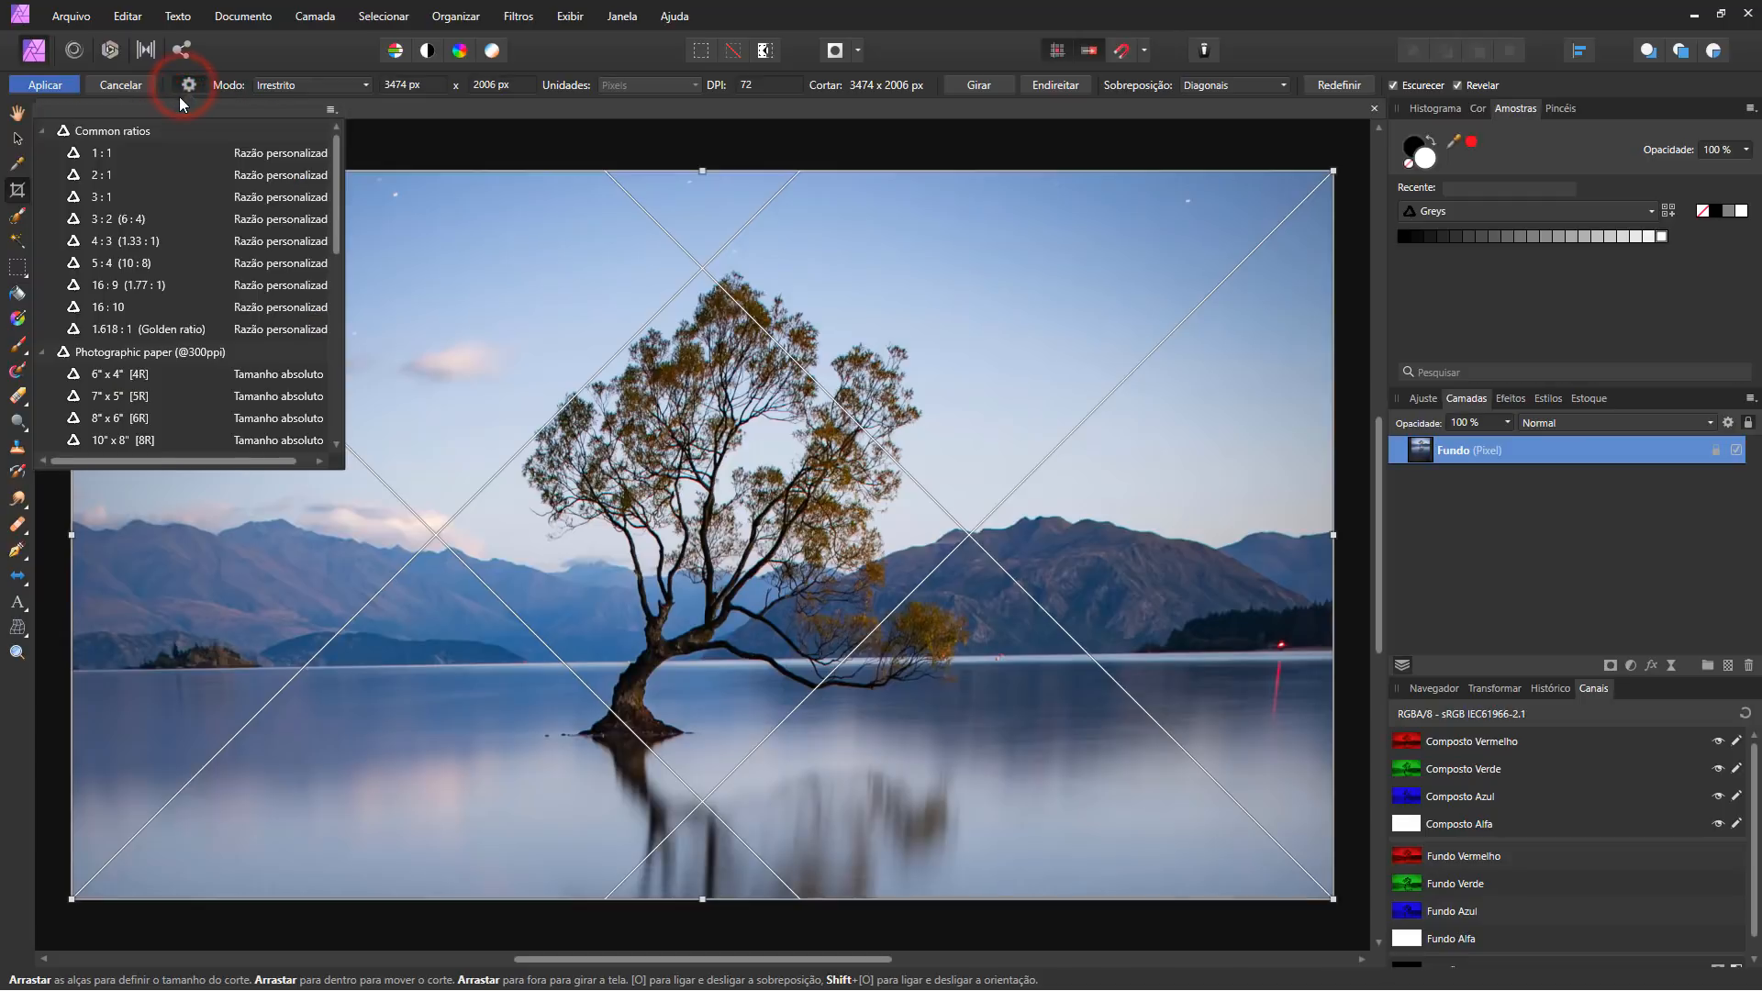
left_click(331, 110)
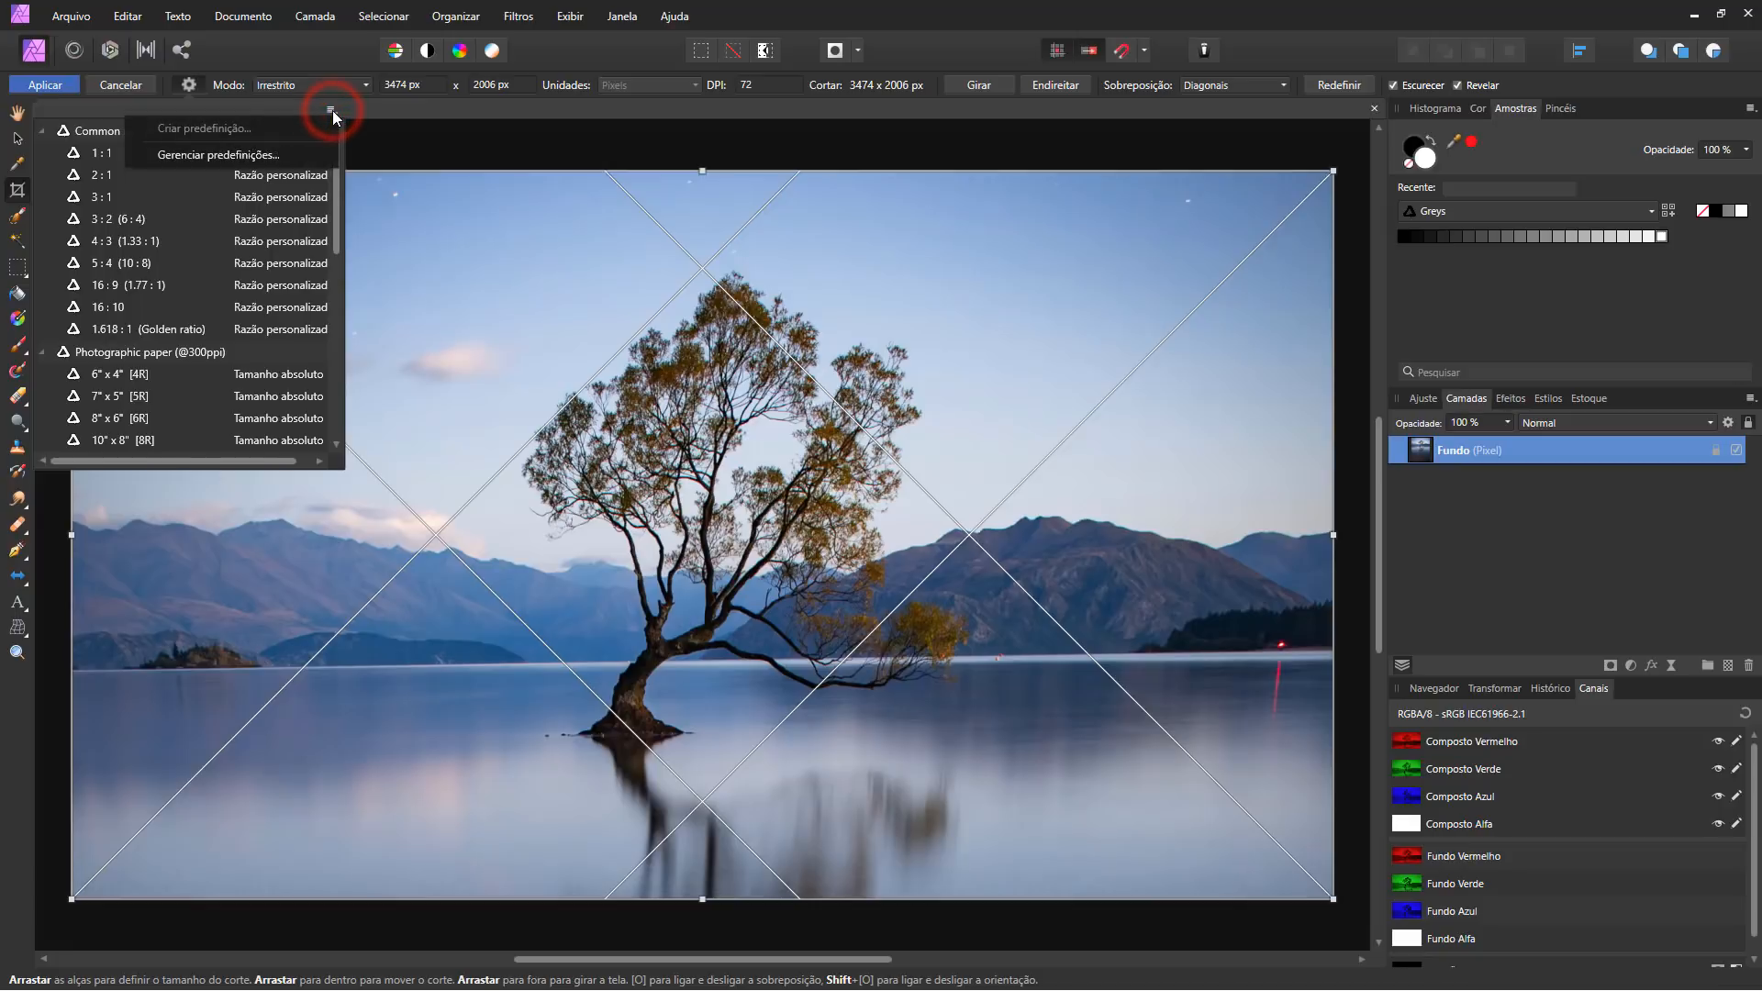
left_click(233, 130)
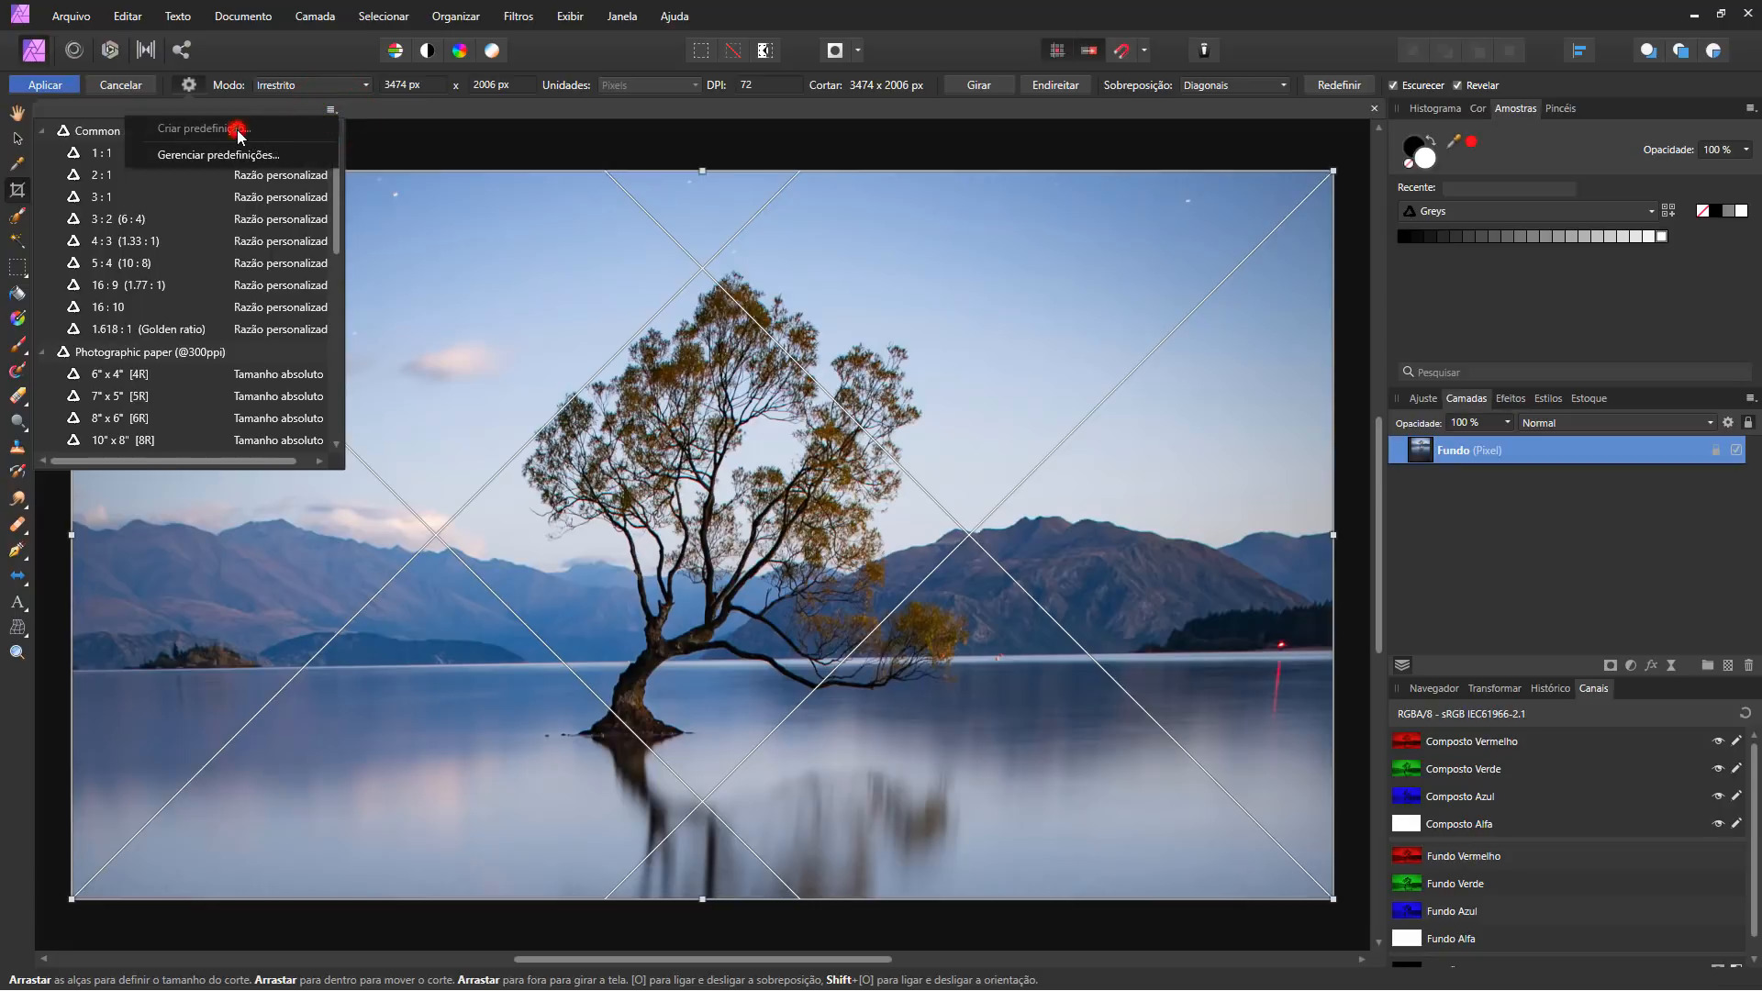
left_click(661, 348)
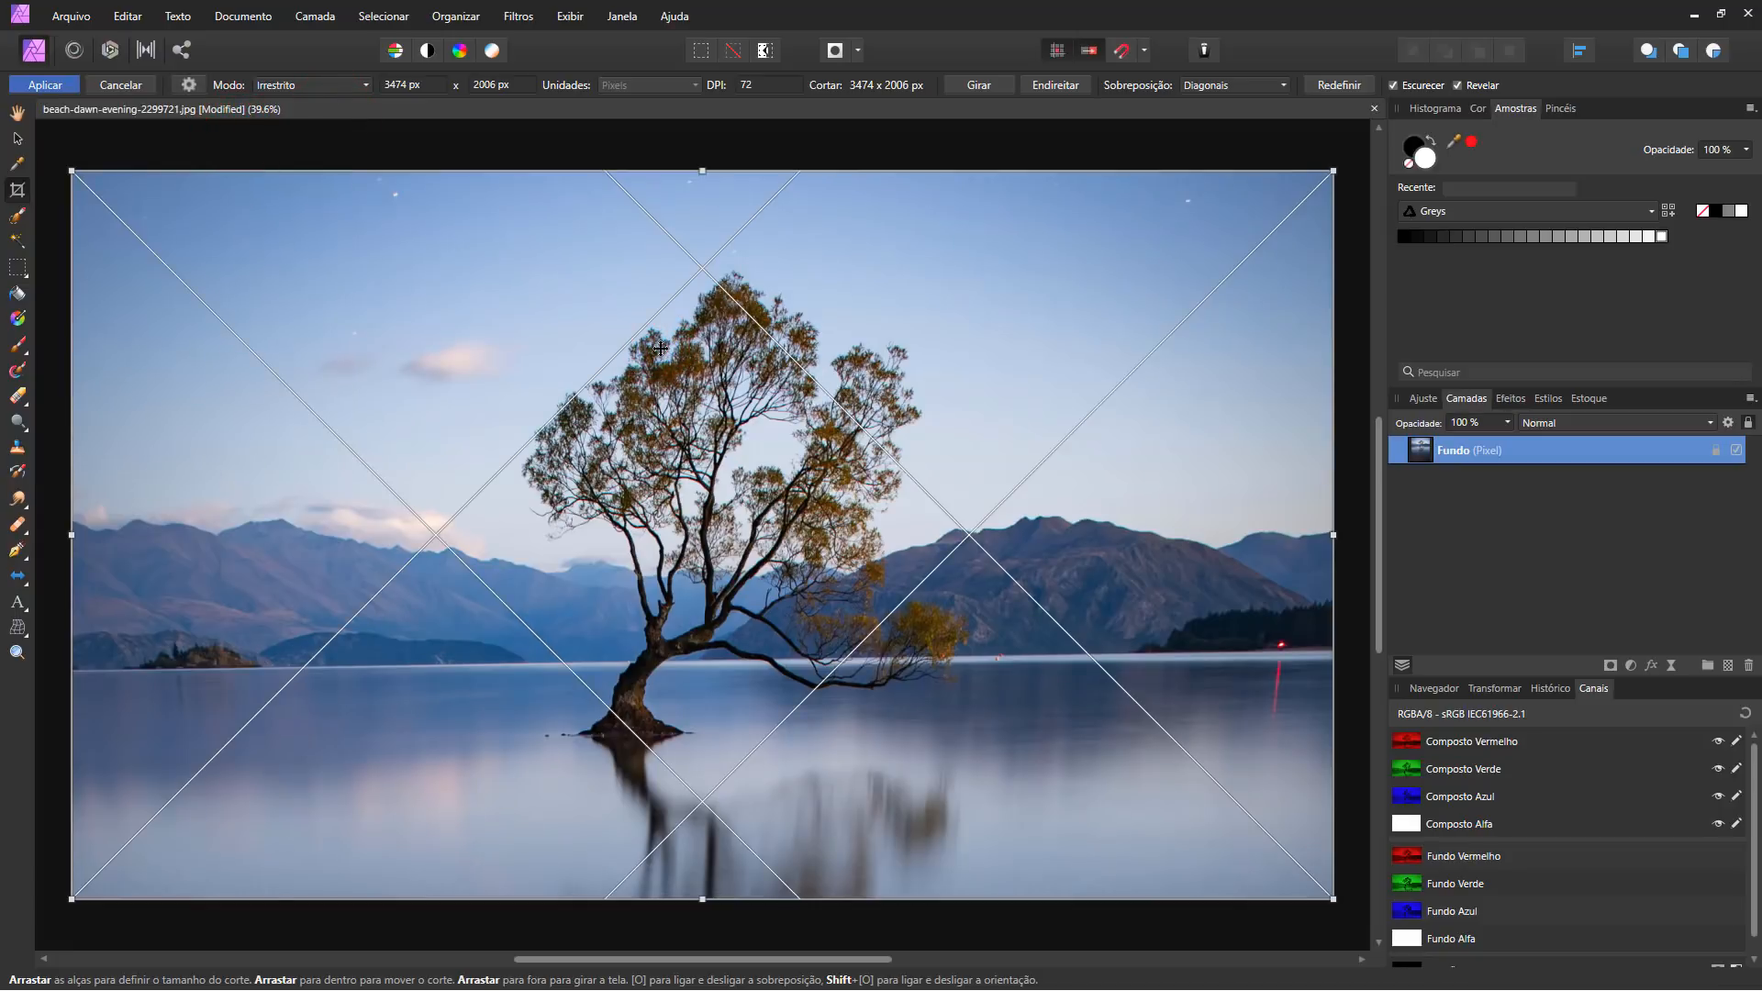
left_click(599, 368)
left_click(96, 84)
Cancel the open crop and undo the applied crops to restore the full photo.
key("c")
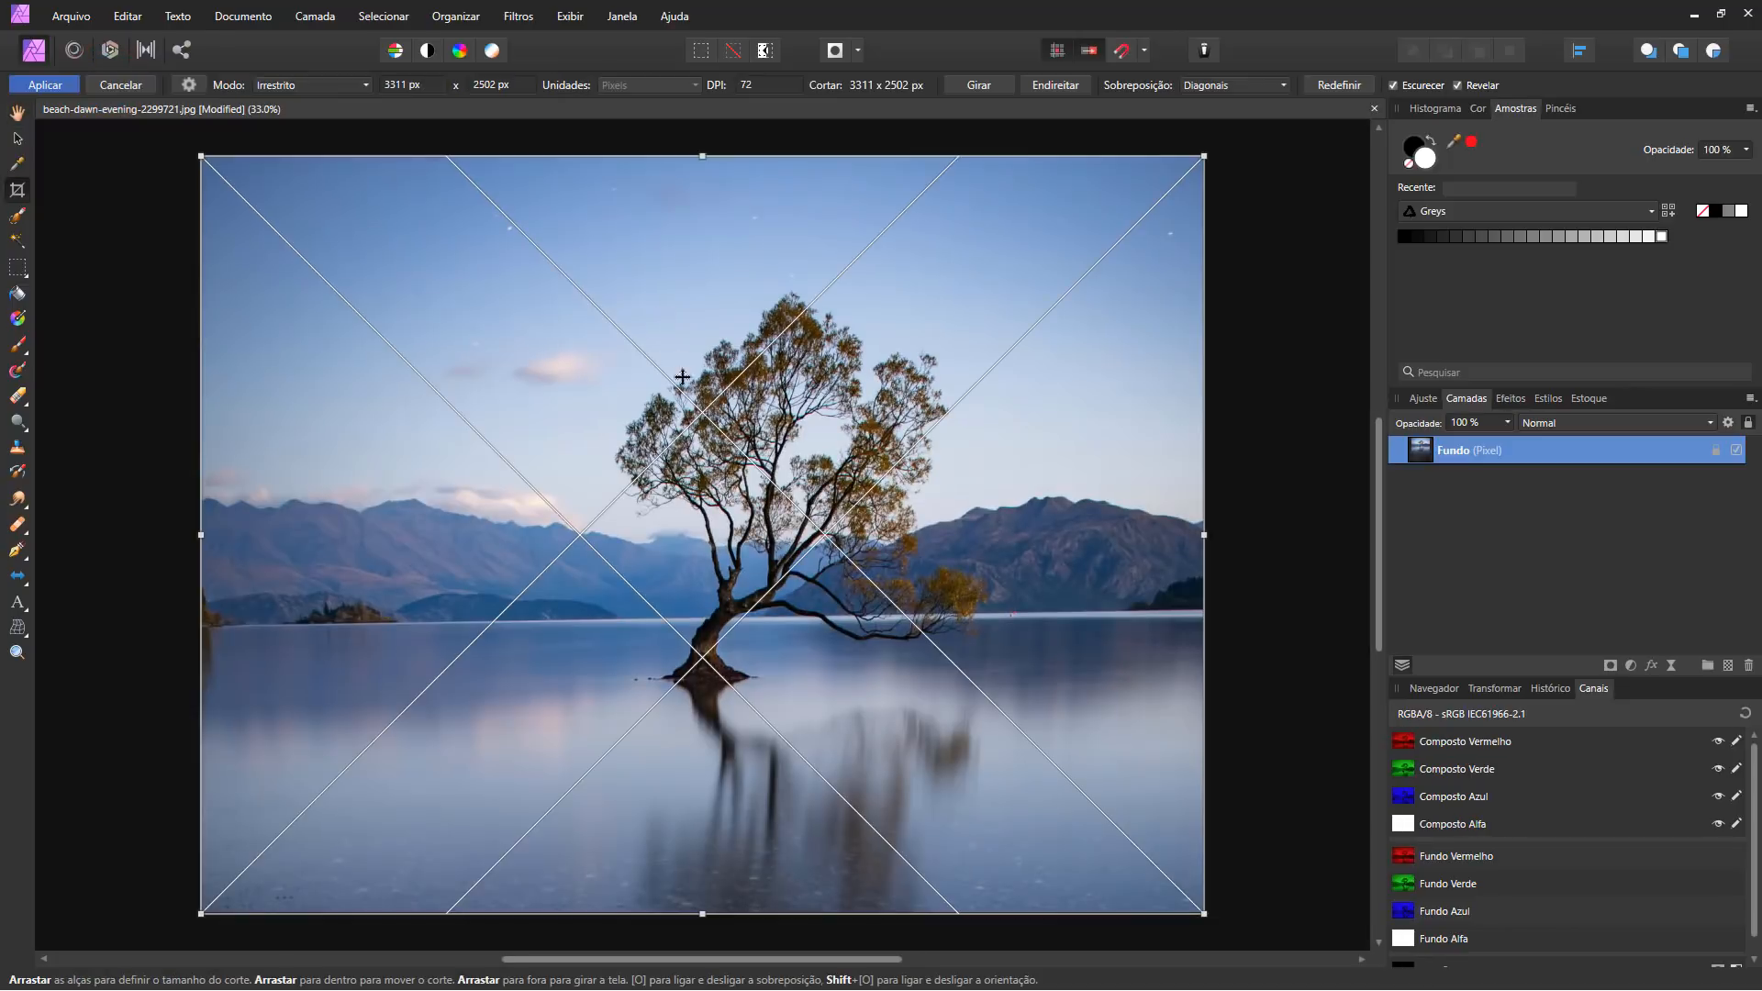
left_click(632, 314)
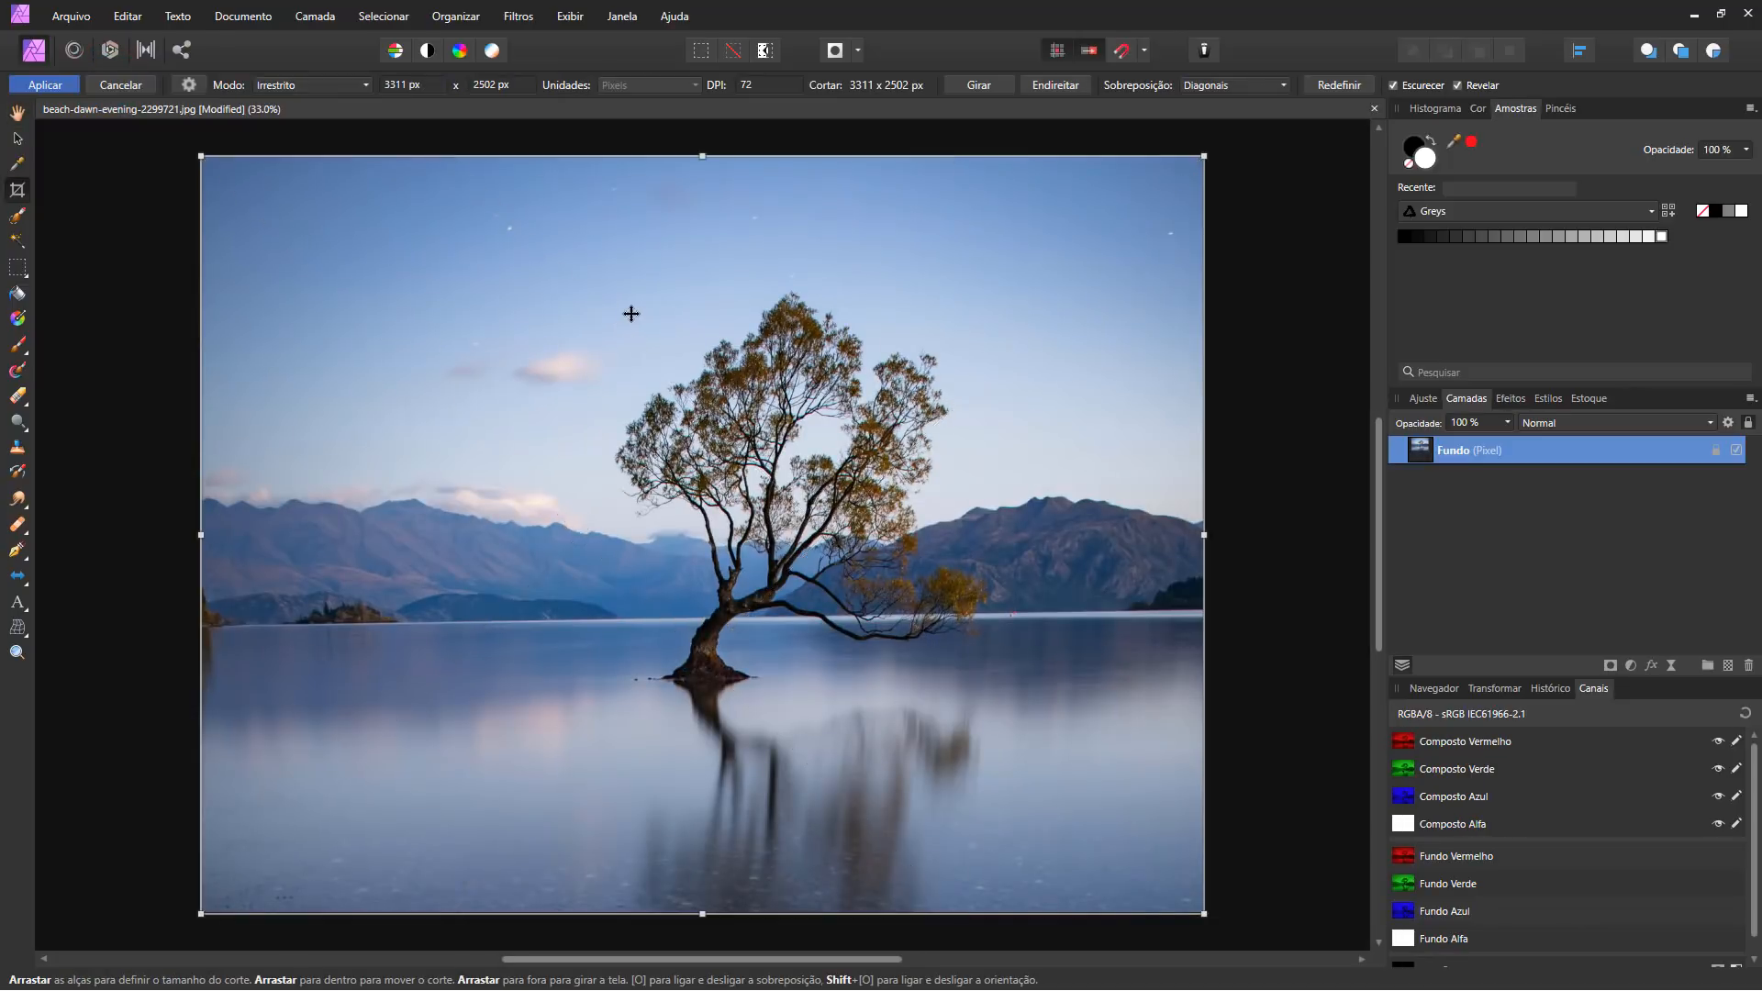
left_click(120, 84)
key("ctrl+z")
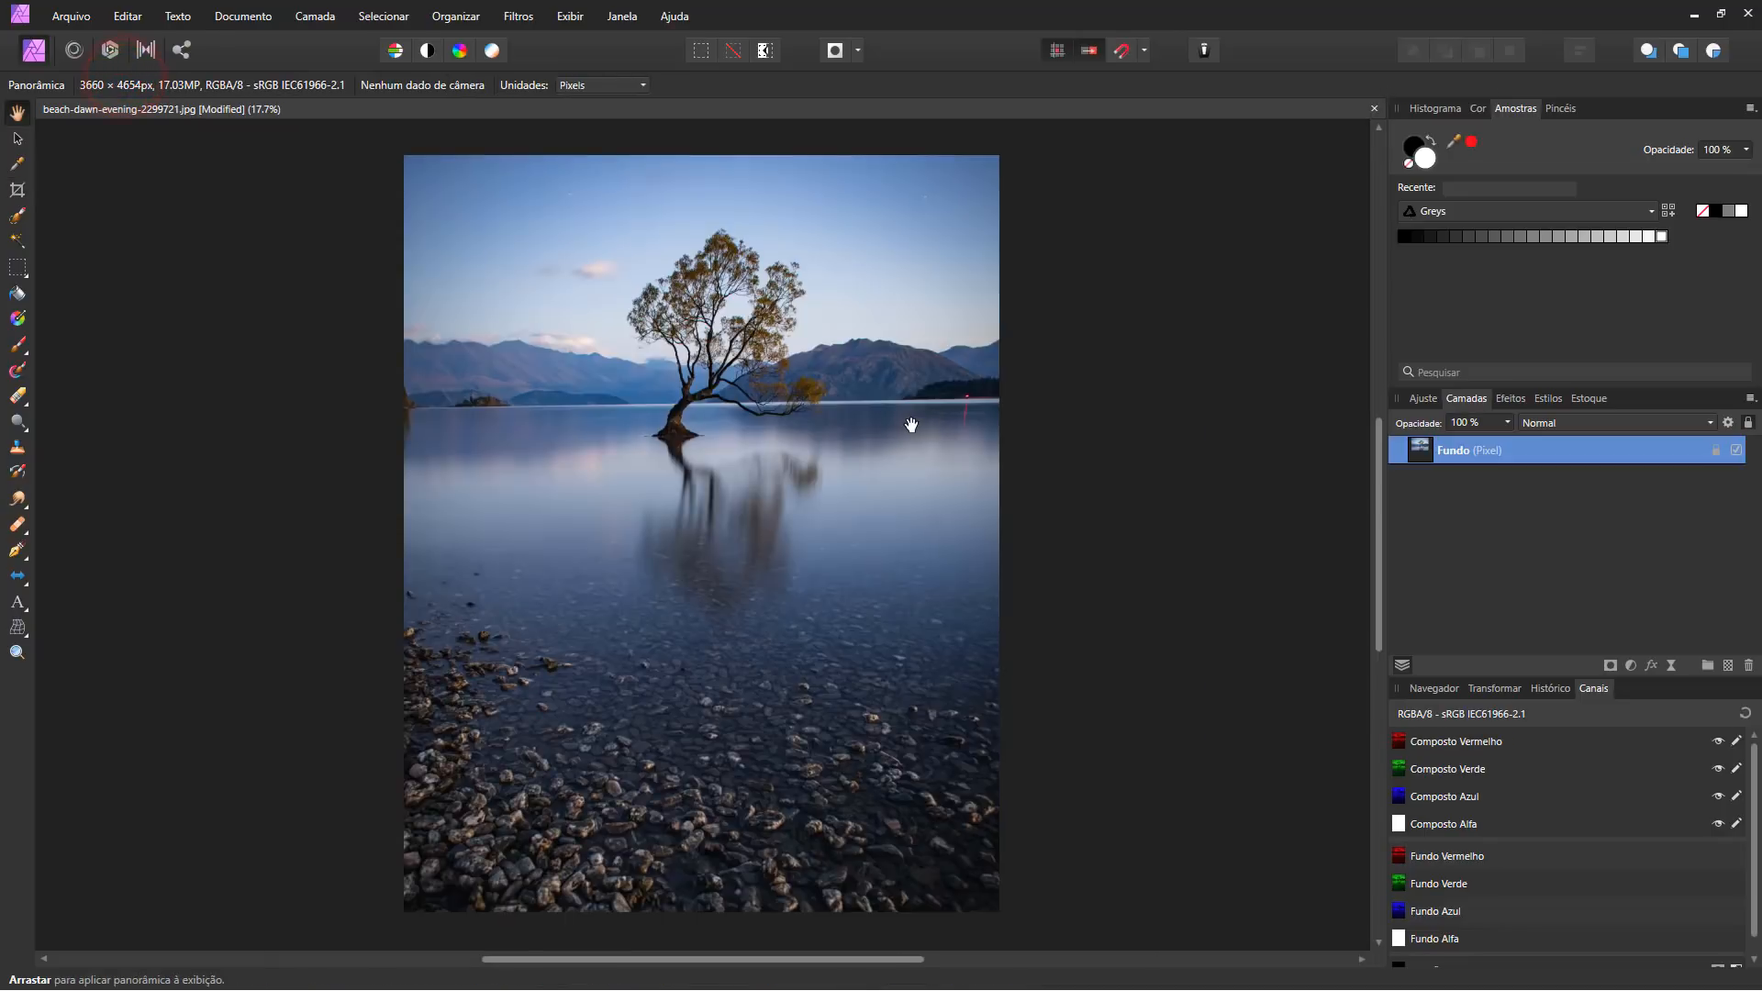
Start a new crop with the Fibonacci spiral overlay and reduce the crop area to about 2426 × 3713 px around the tree.
key("c")
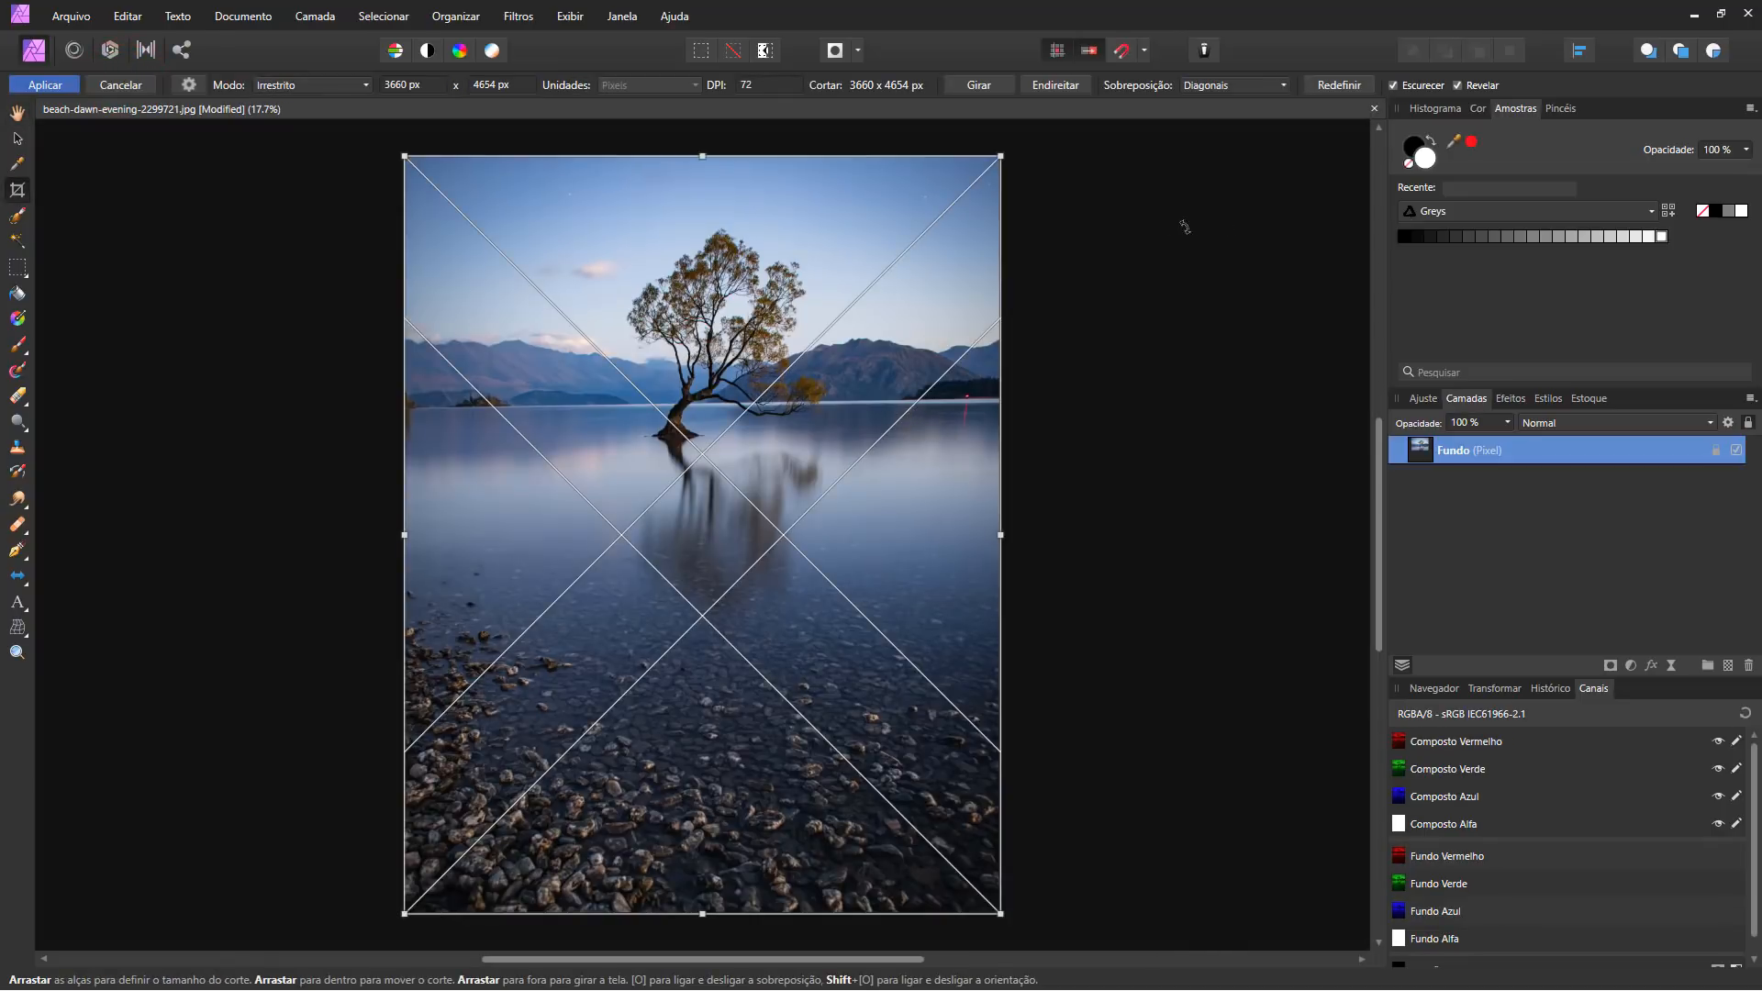
left_click(1264, 82)
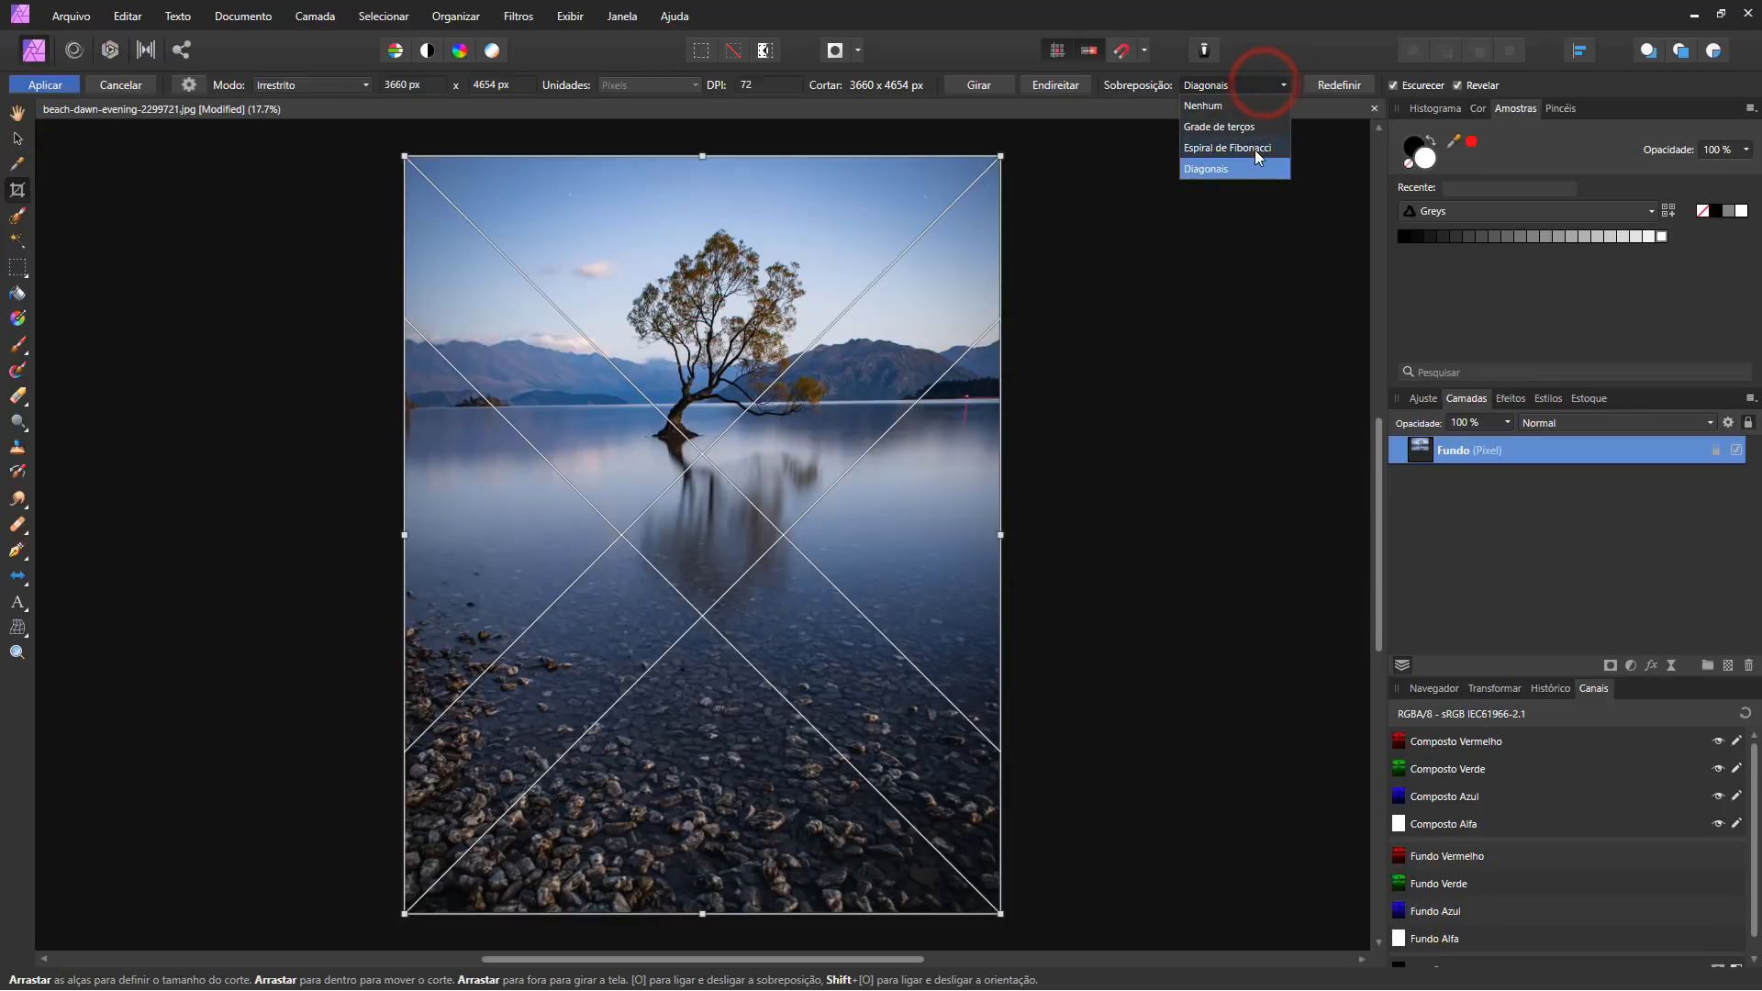
left_click(1254, 151)
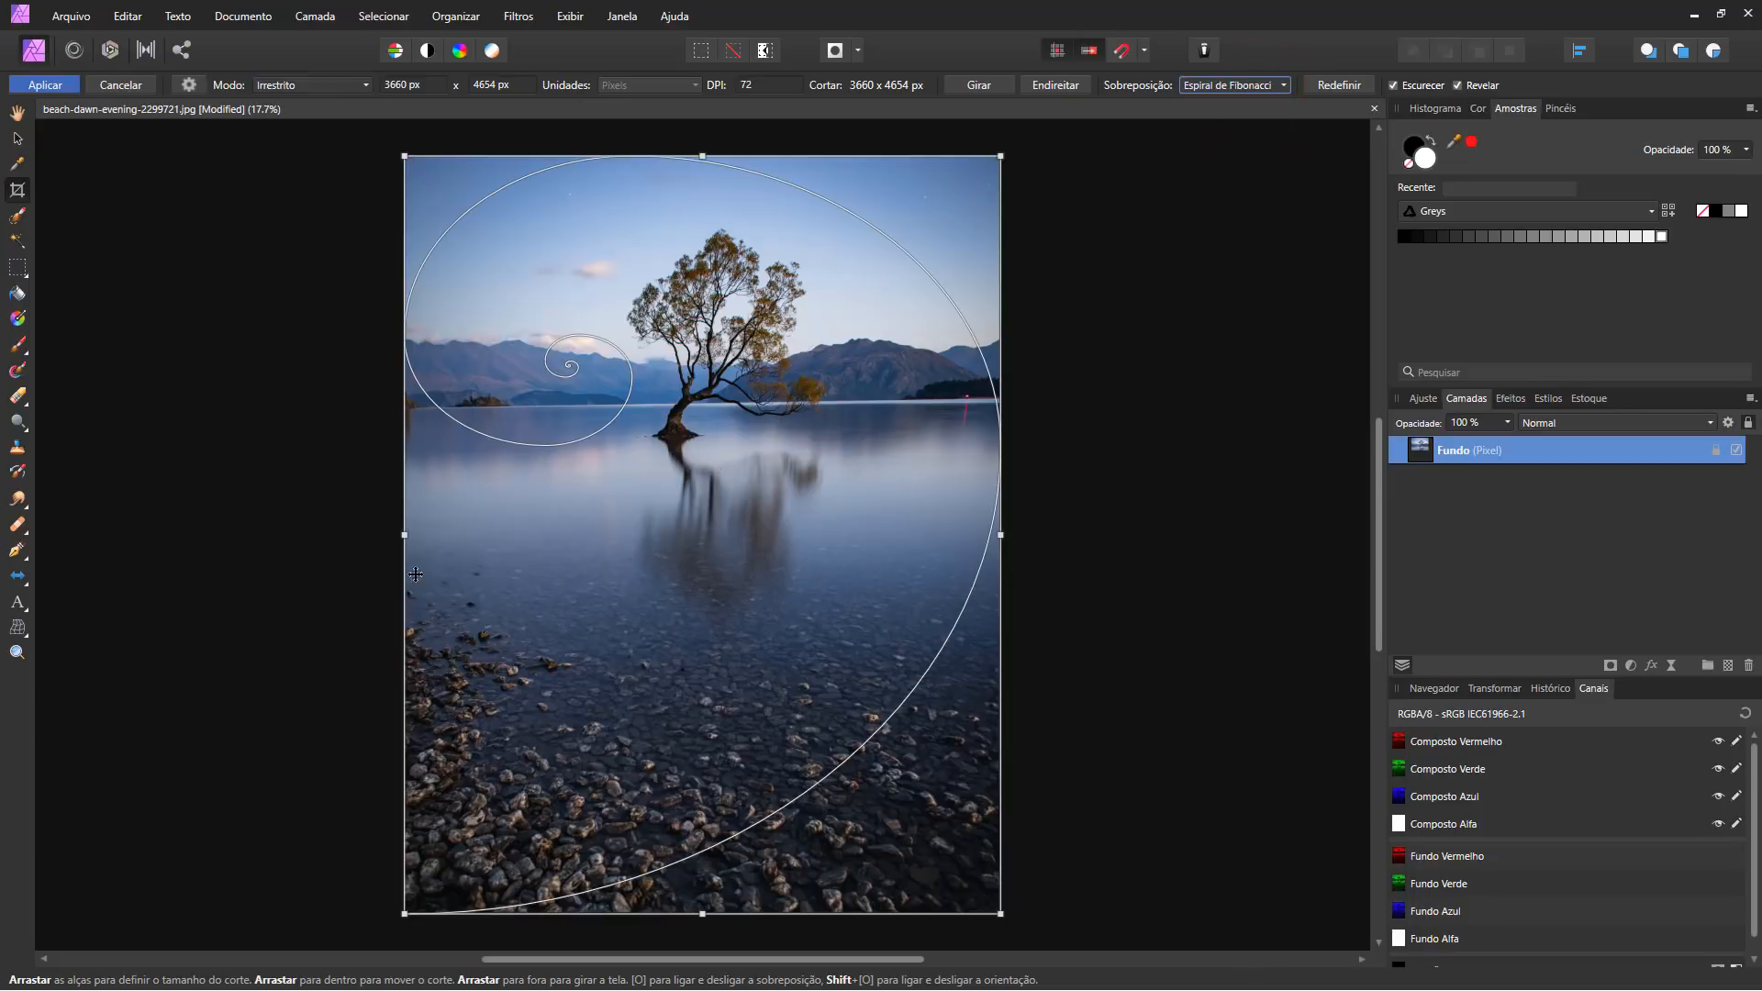
left_click_drag(403, 532, 571, 530)
left_click_drag(785, 913, 790, 760)
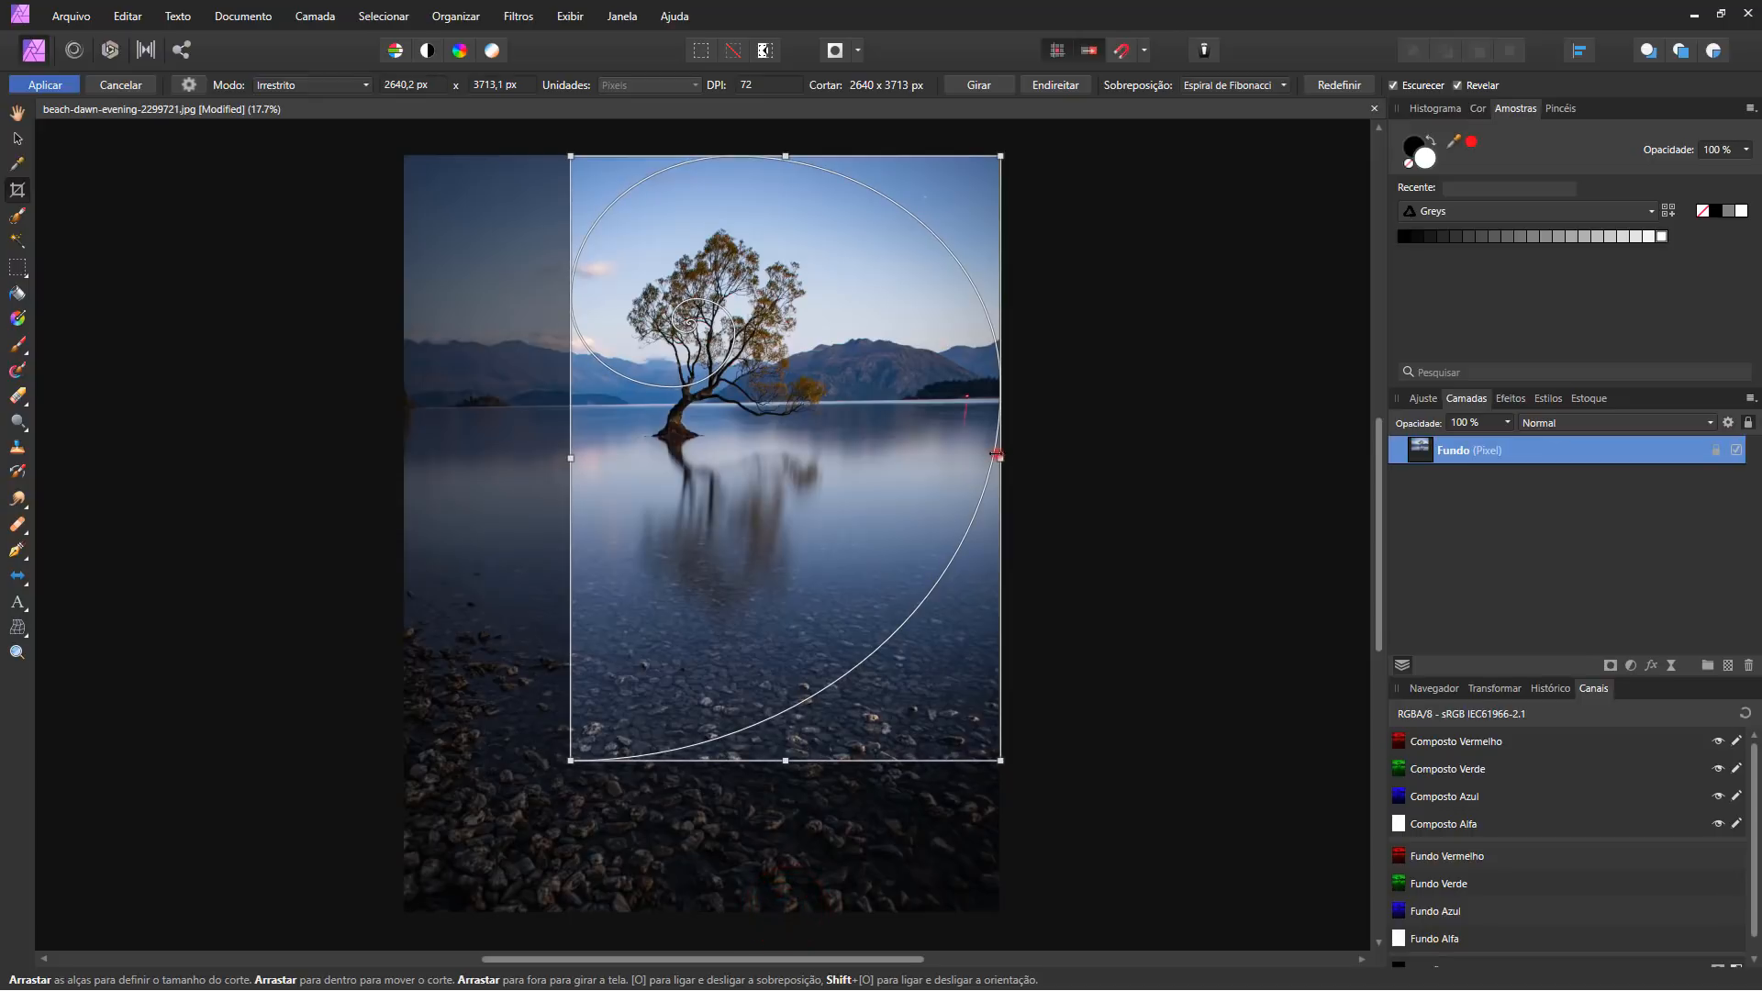
left_click_drag(996, 455, 966, 456)
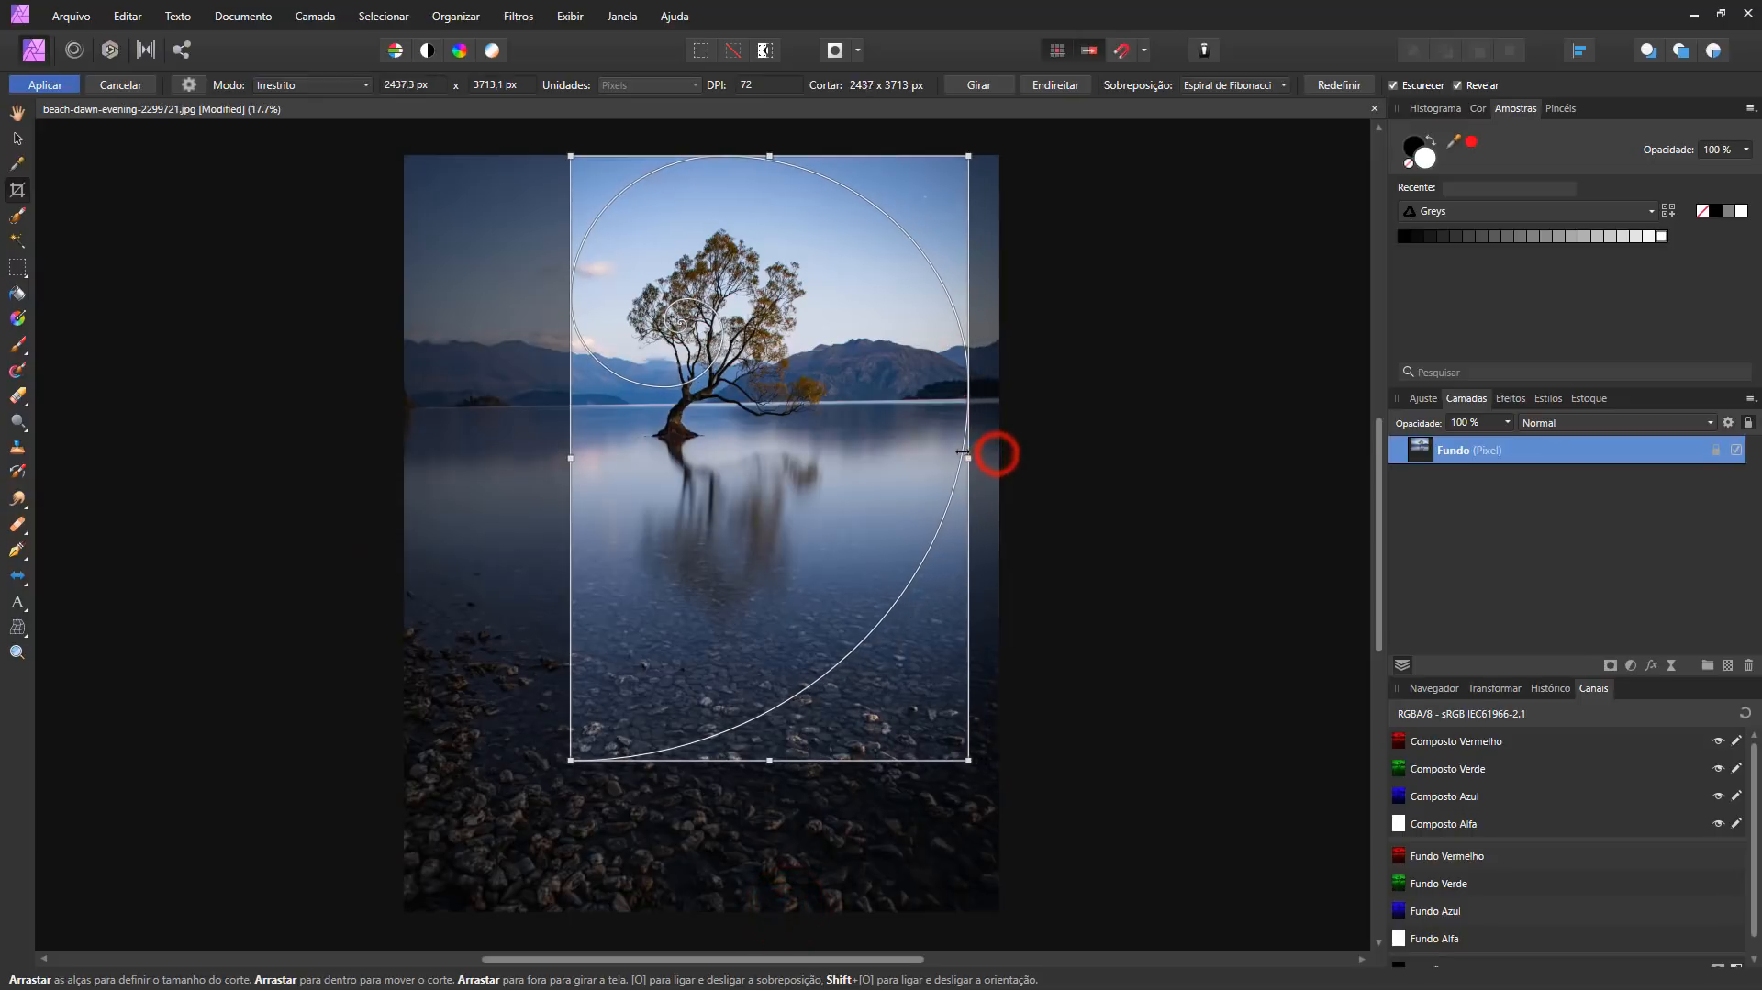
Check the options for creating and managing crop presets while the crop is in unconstrained mode.
left_click(187, 85)
left_click(331, 110)
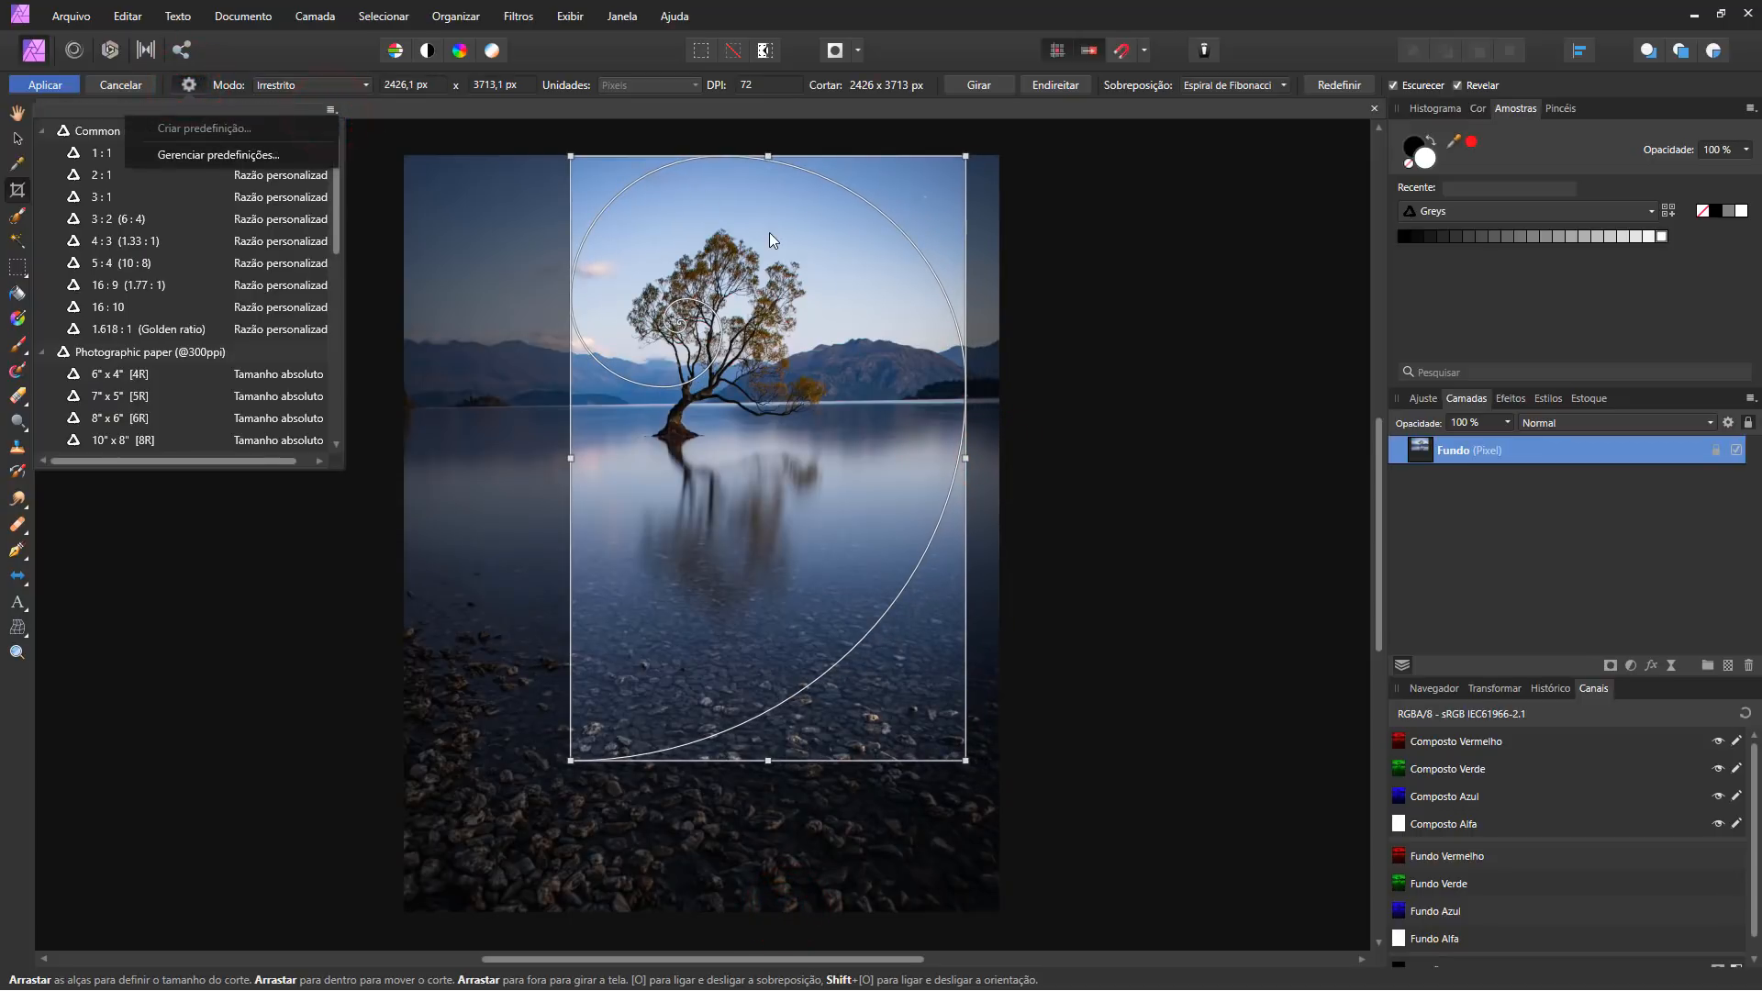
left_click(774, 240)
Switch the crop mode to absolute size and set the crop to 1920 × 1080 px.
left_click(339, 85)
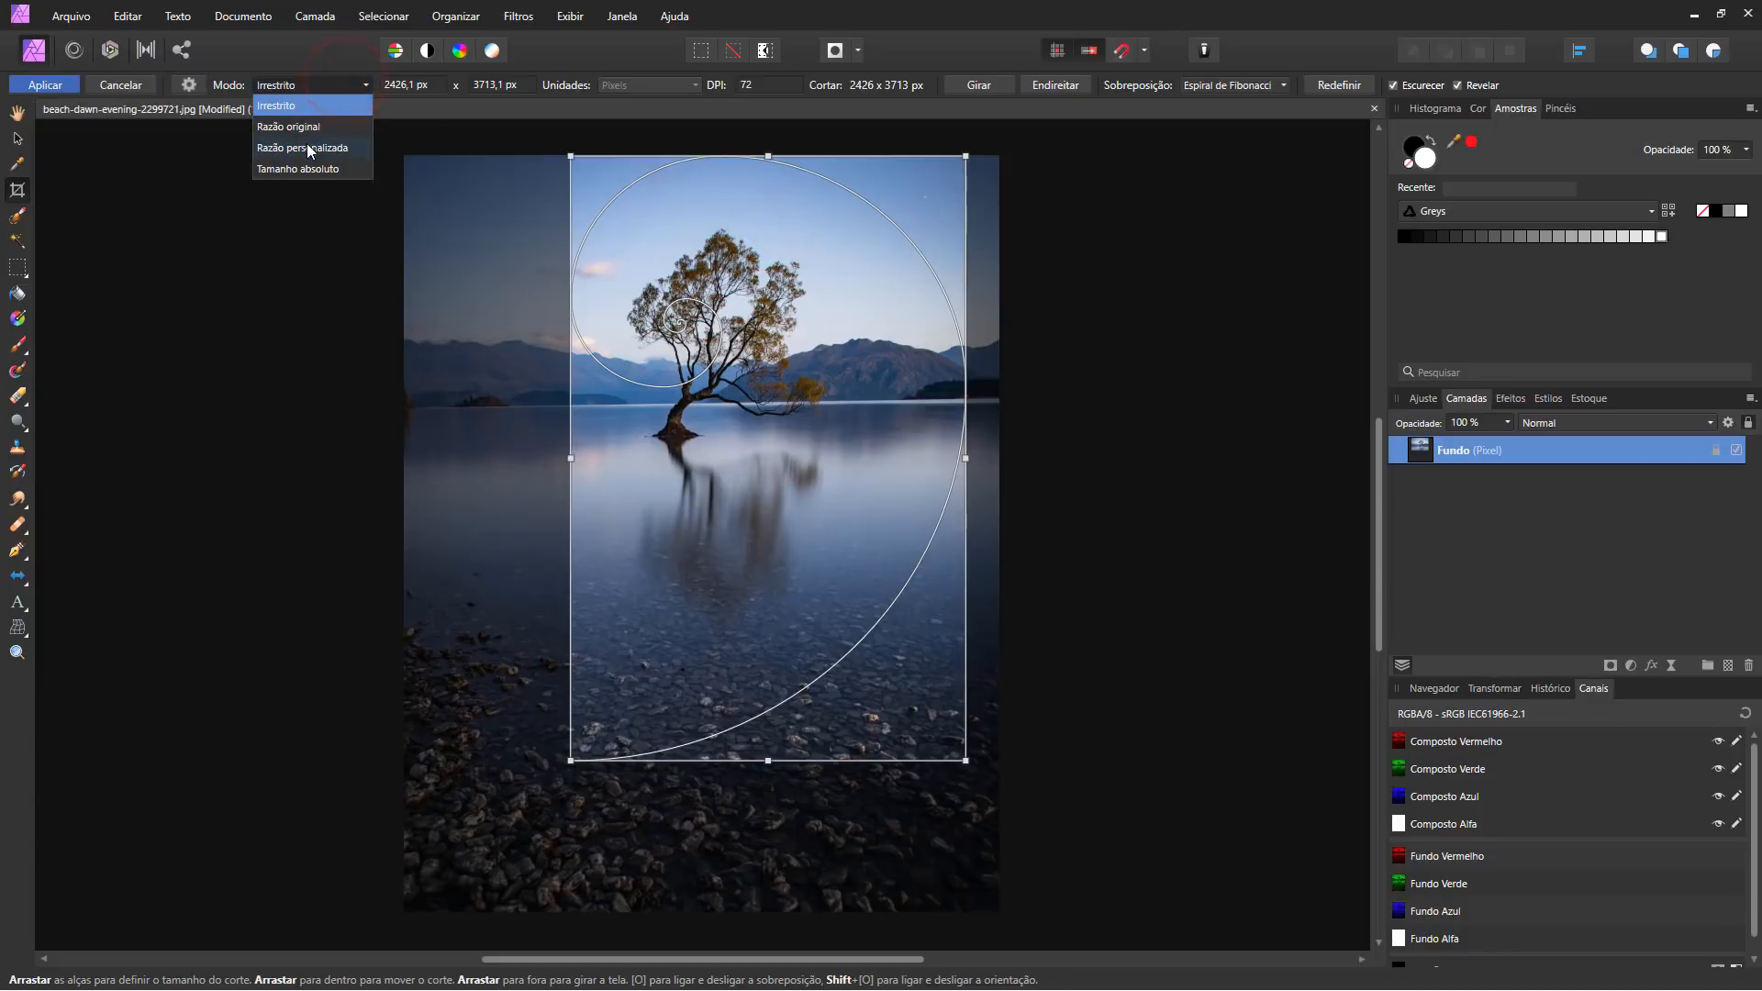
left_click(312, 169)
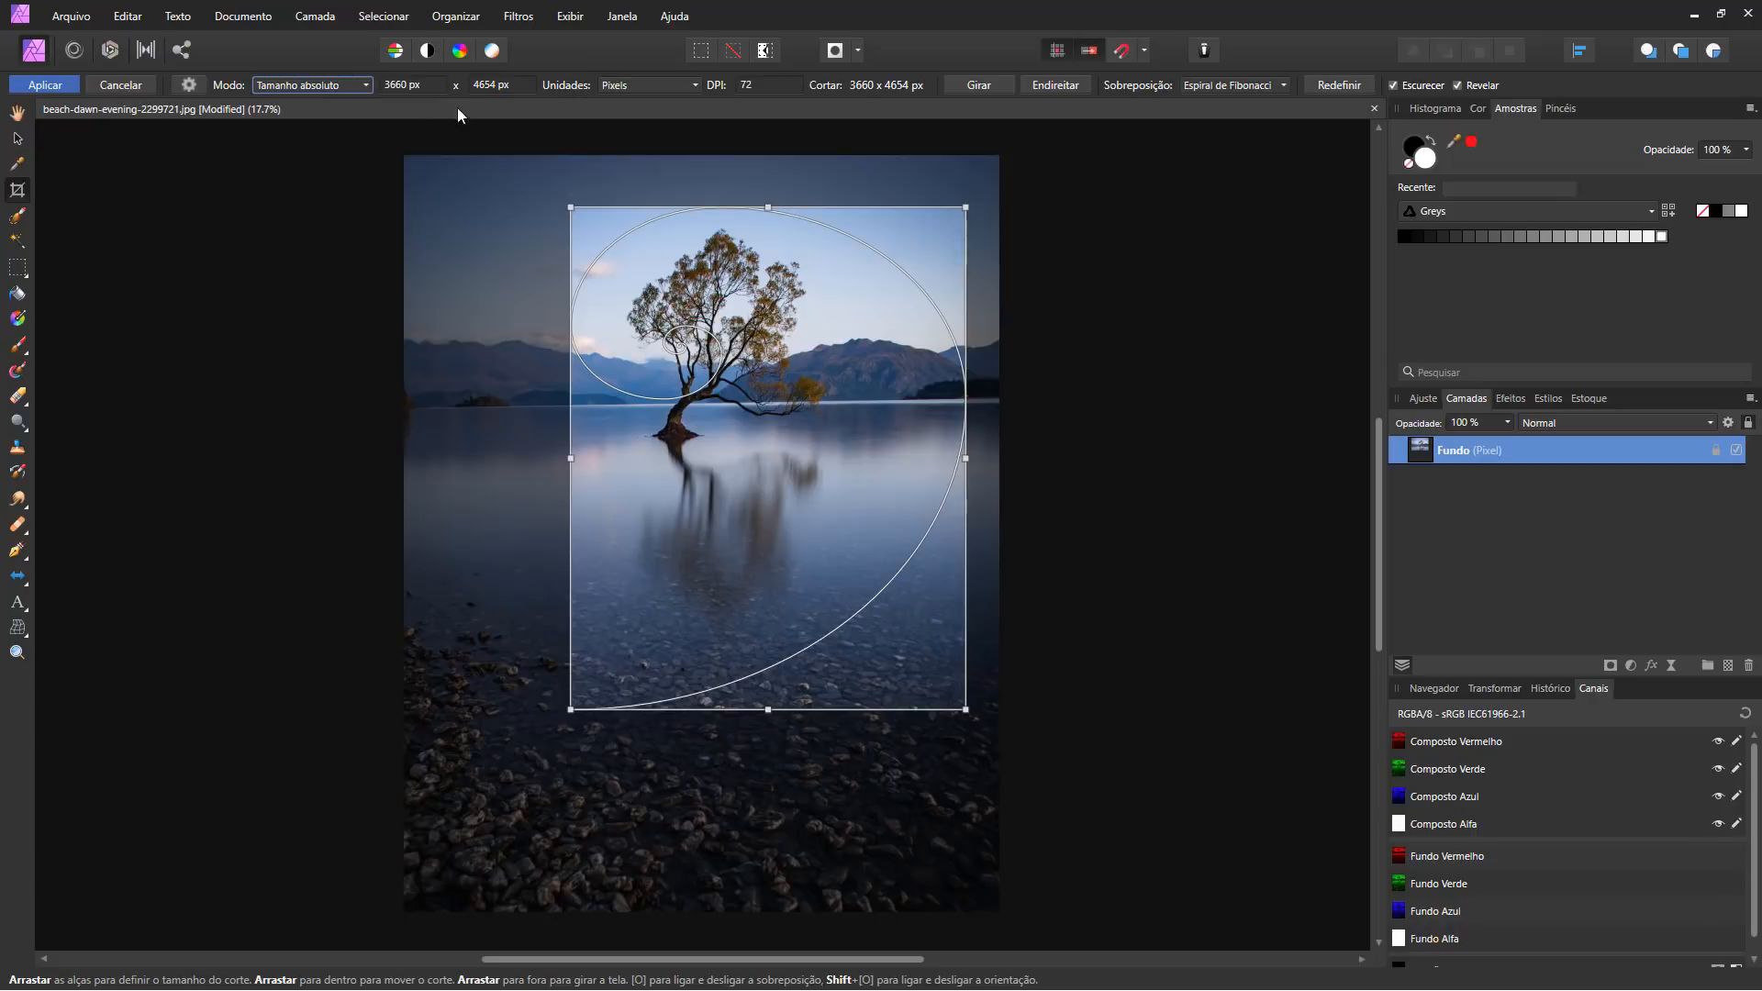
left_click(421, 84)
type("1920")
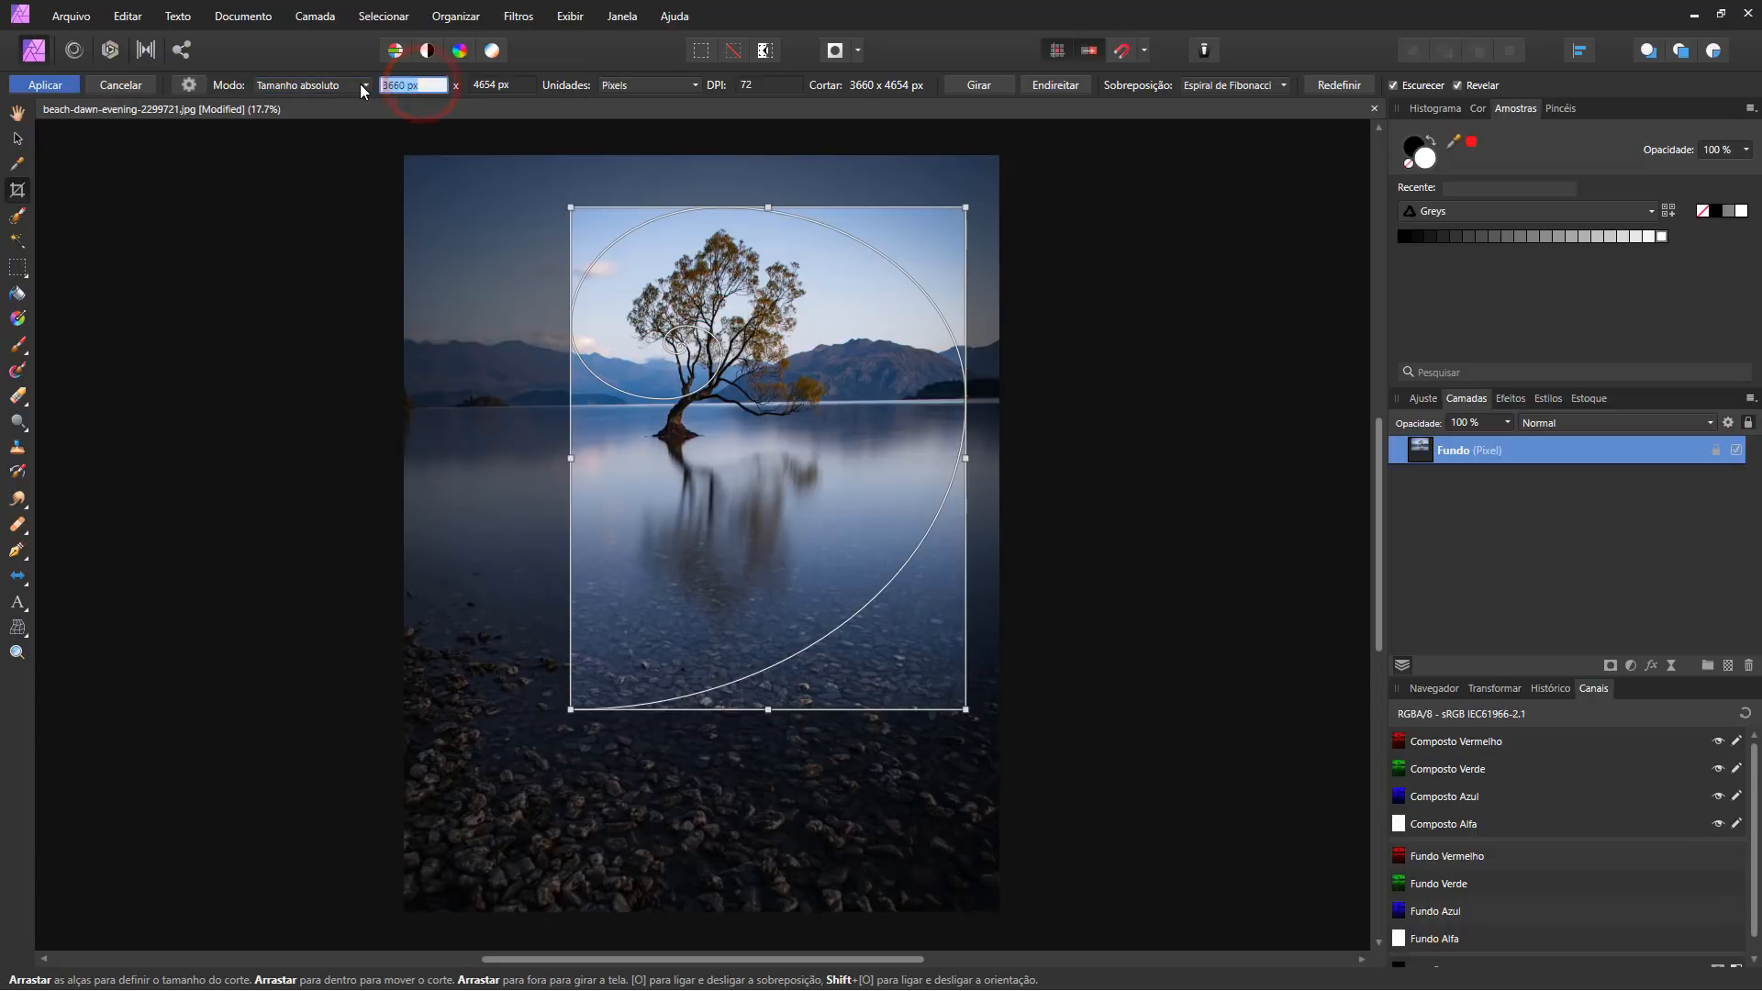
key("Tab")
type("1080")
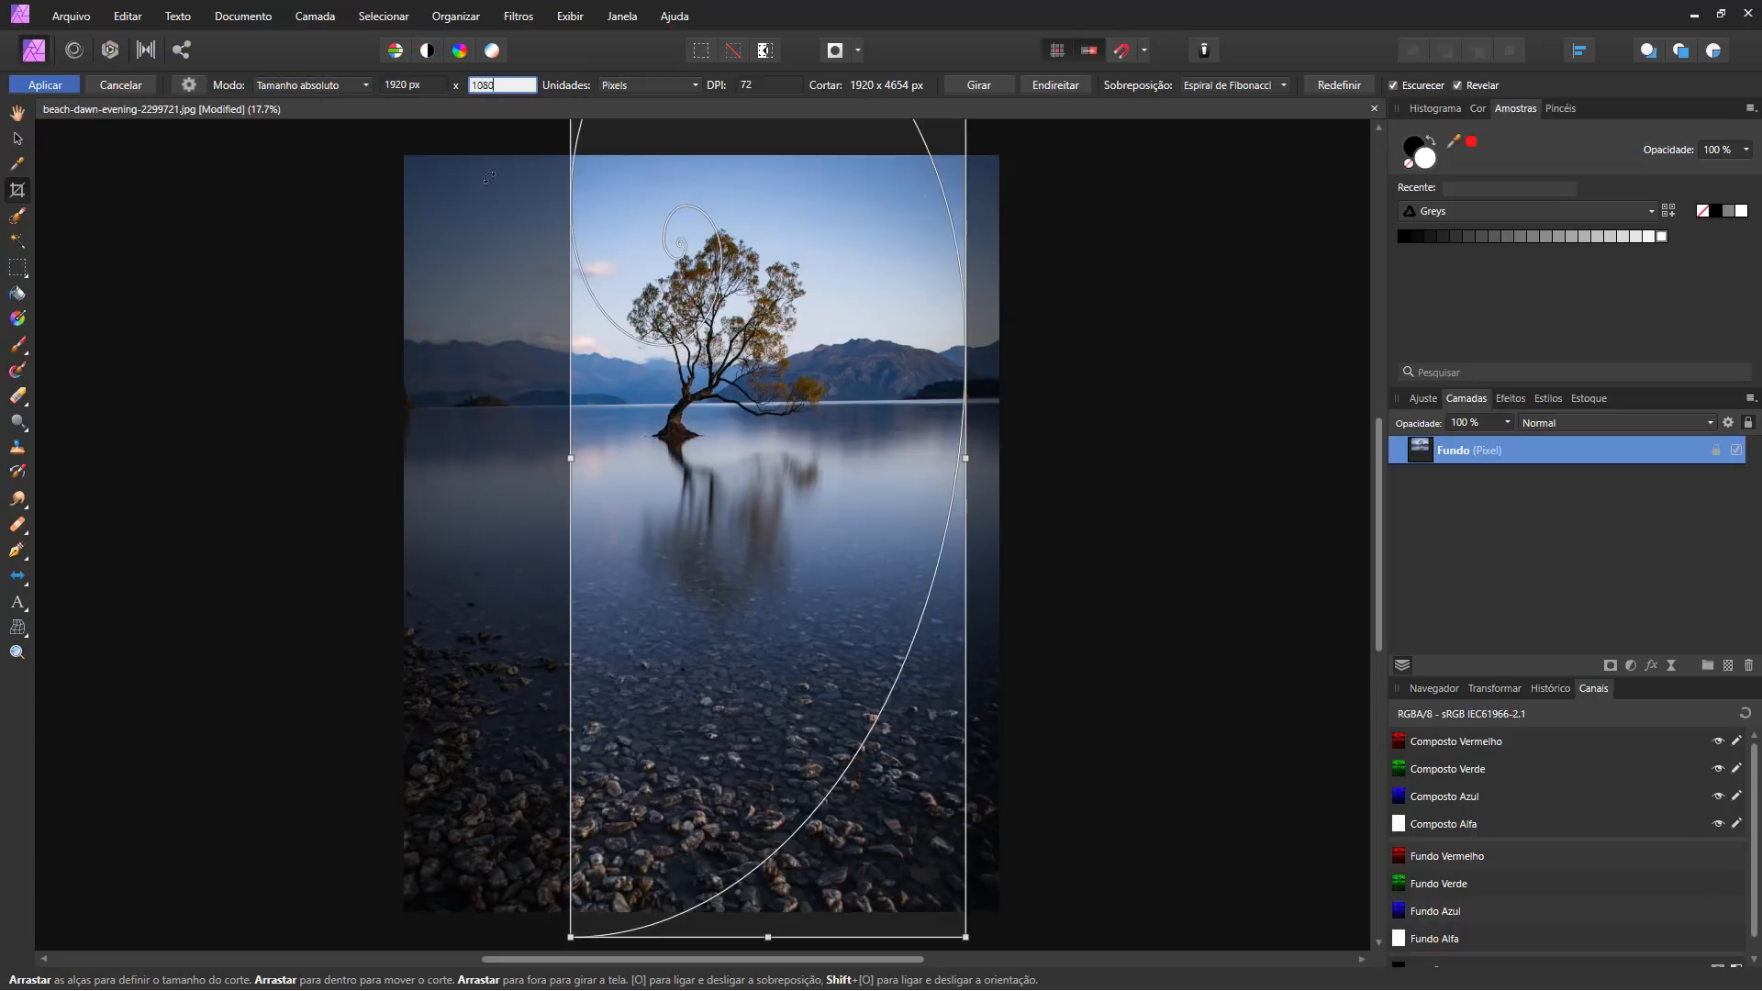
left_click(718, 295)
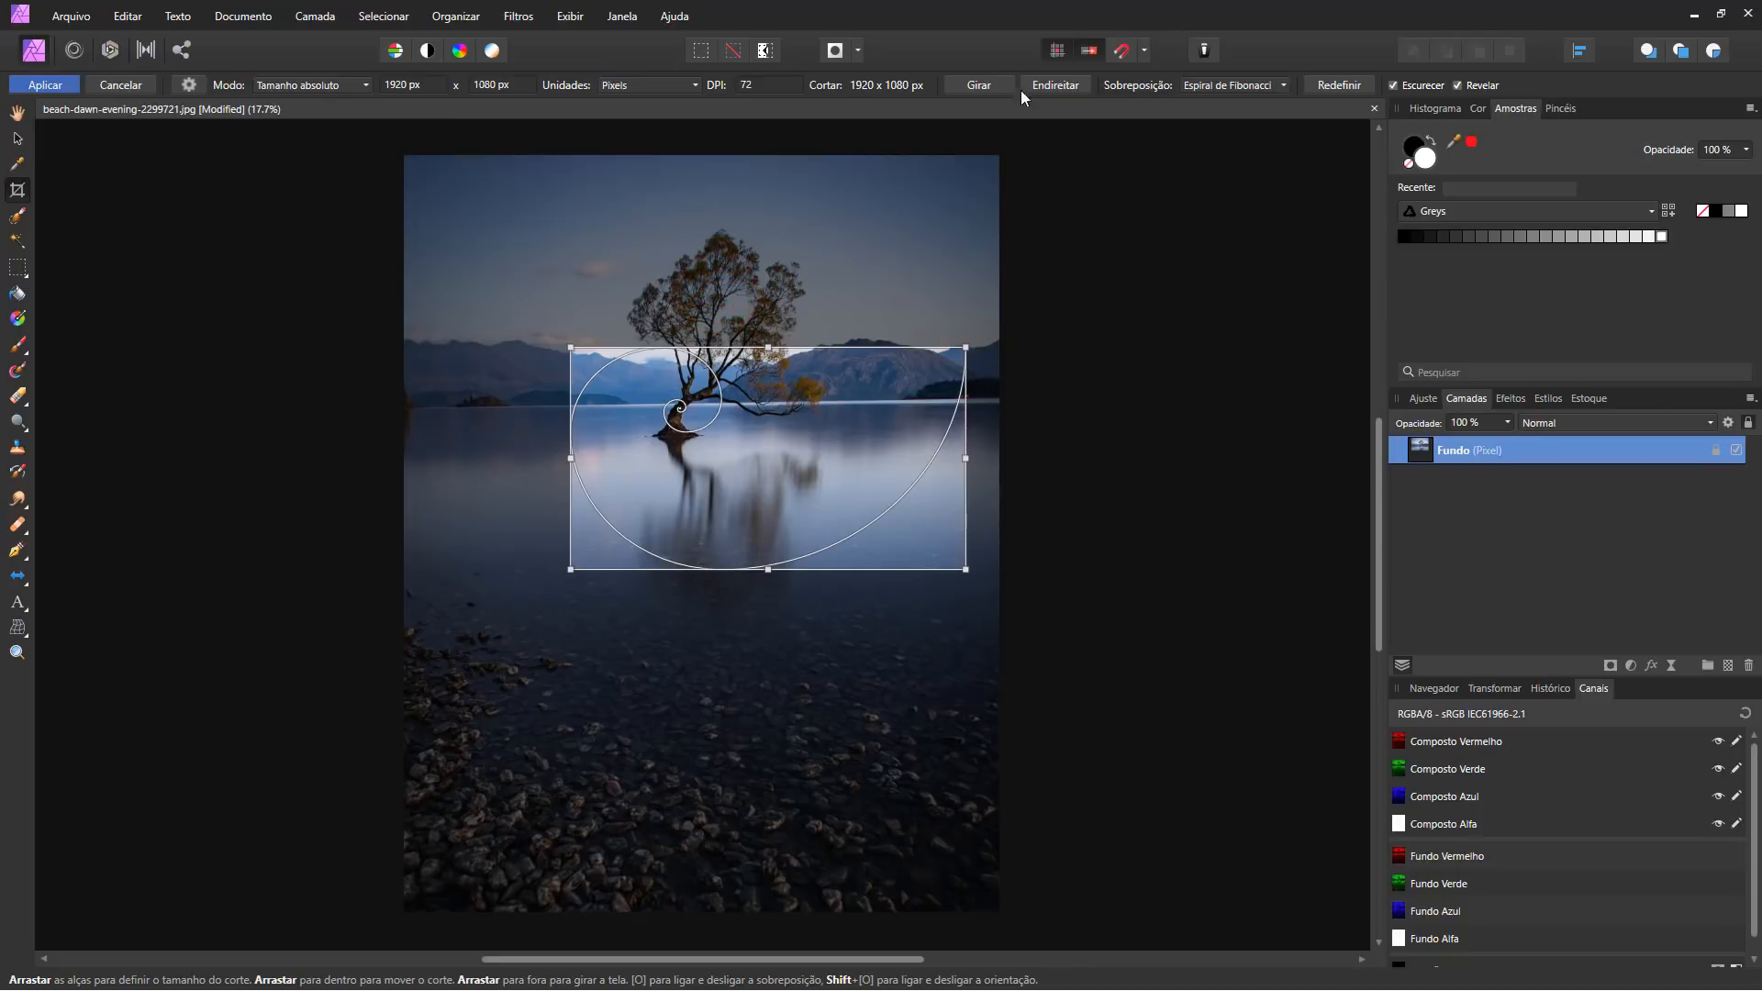
Rotate the crop to 1080 × 1920 px portrait orientation, then enlarge and position it around the tree and its reflection.
left_click(978, 85)
left_click_drag(799, 376, 762, 355)
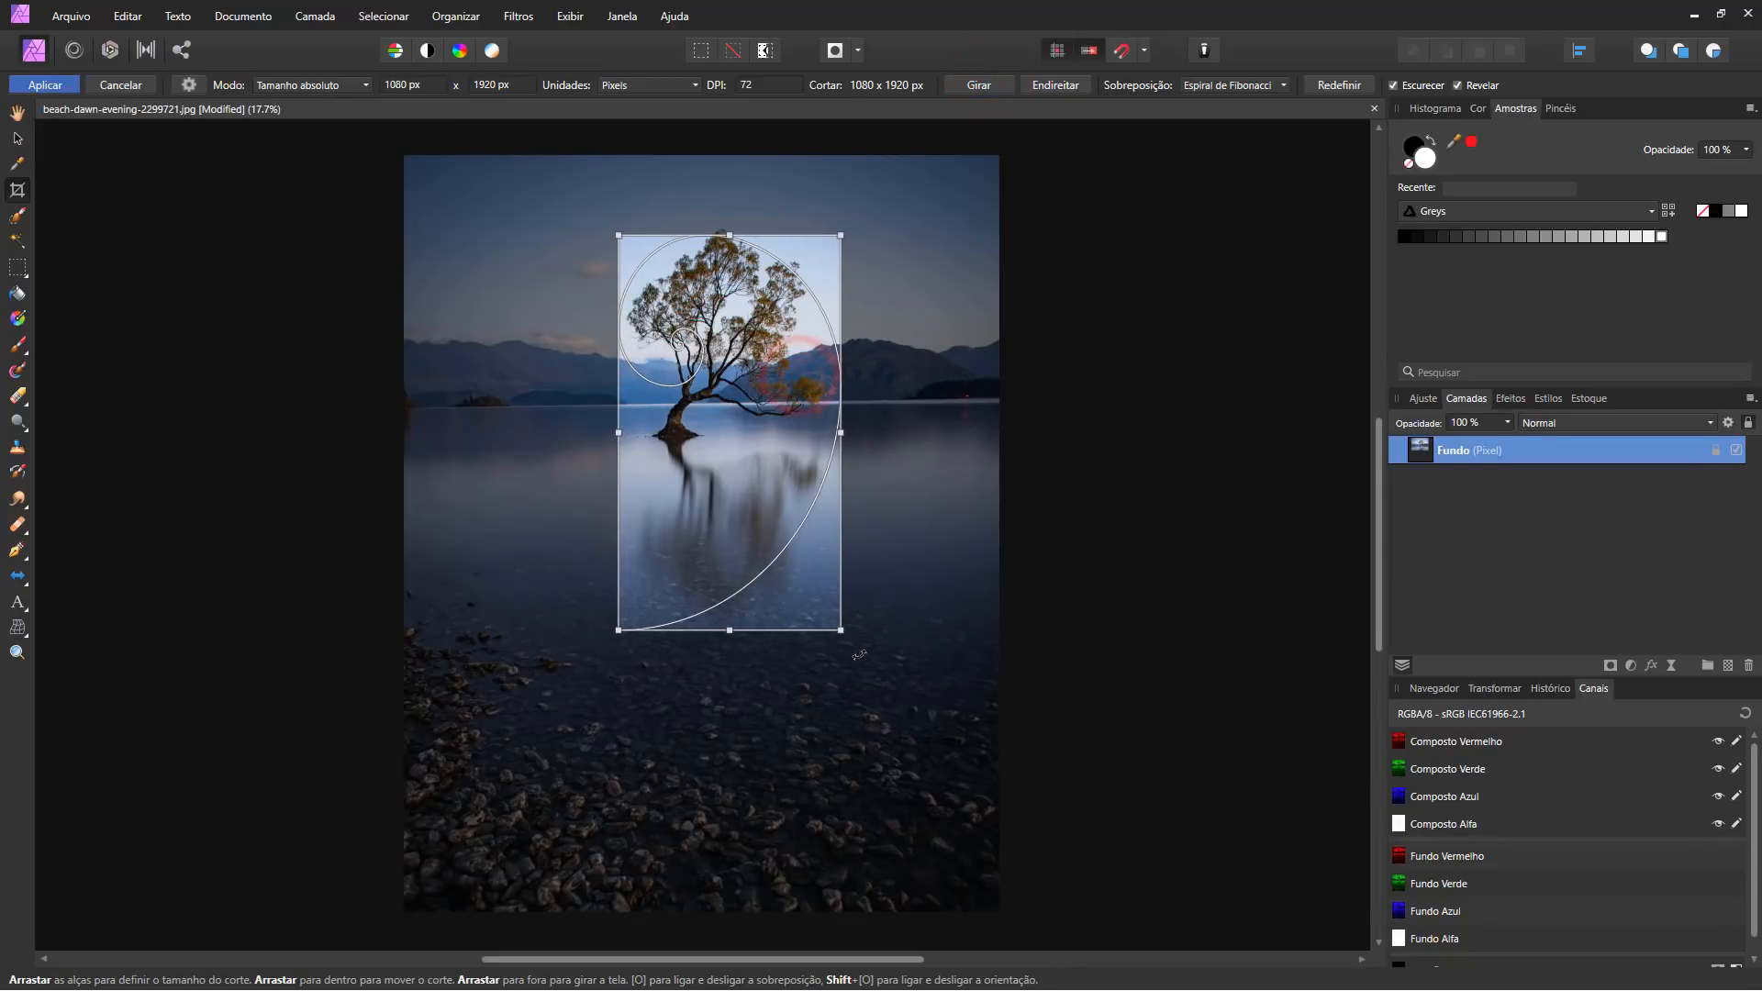
left_click_drag(846, 631, 957, 700)
left_click_drag(902, 623, 859, 627)
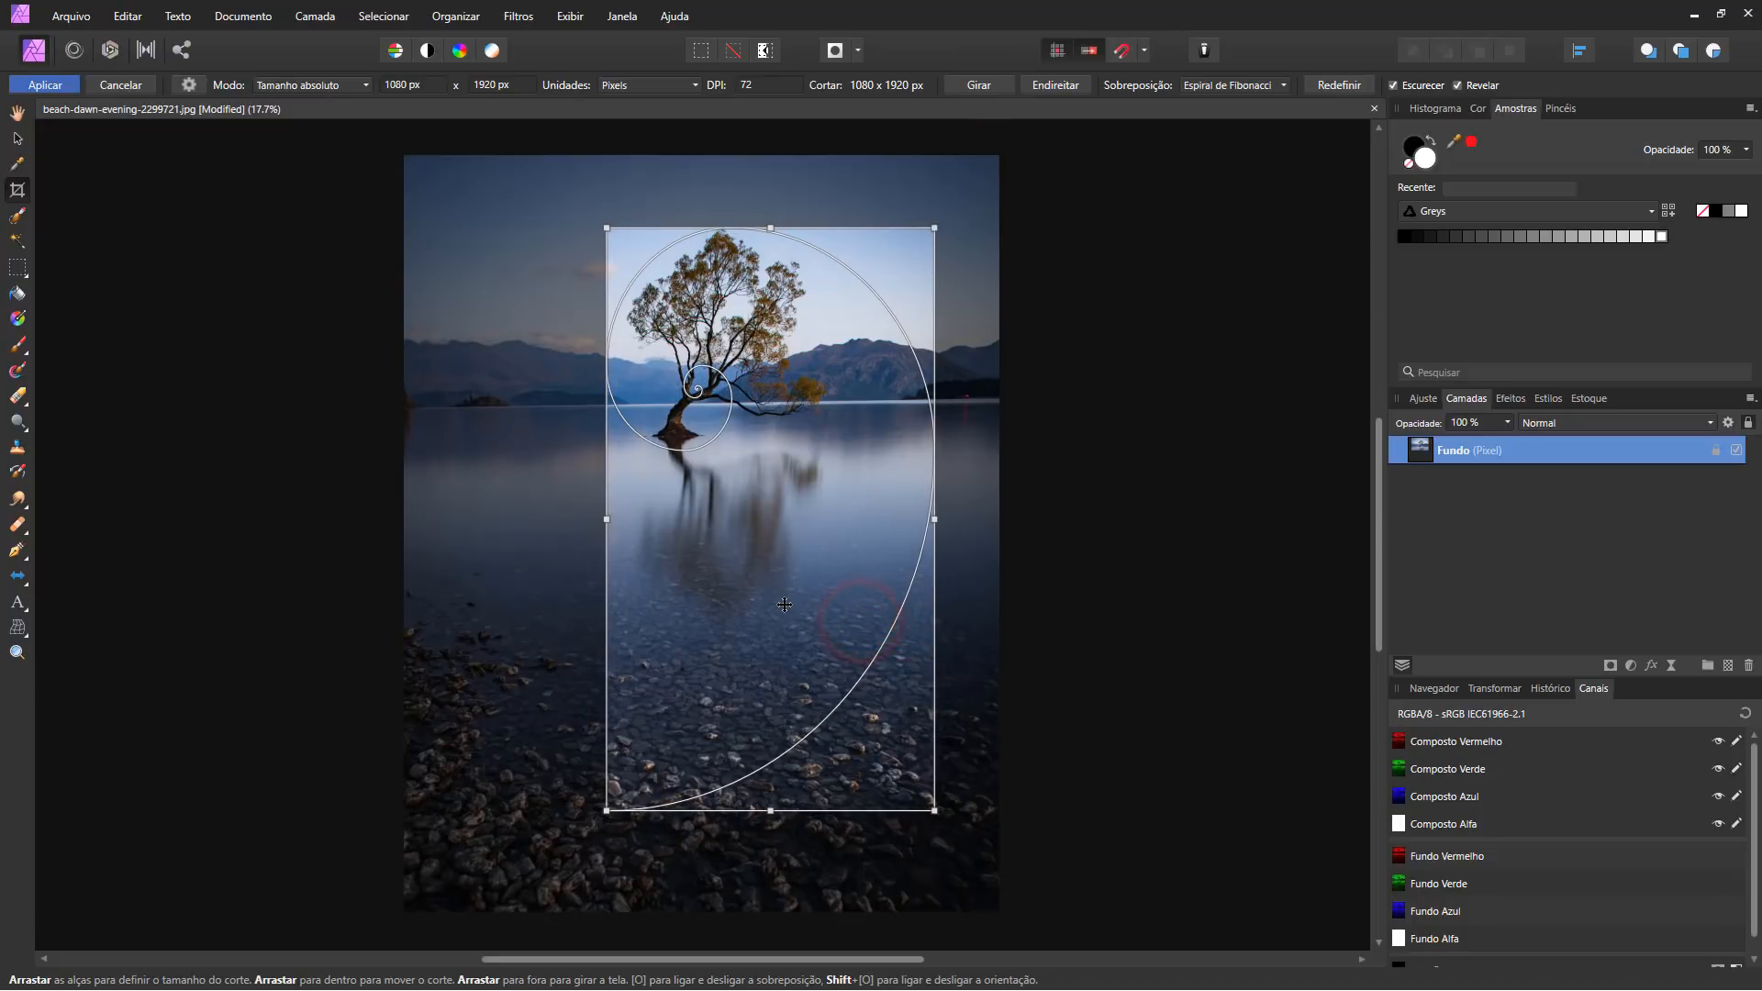
Examine the dialog for creating a crop preset and its available categories, and close it without creating one.
left_click(188, 84)
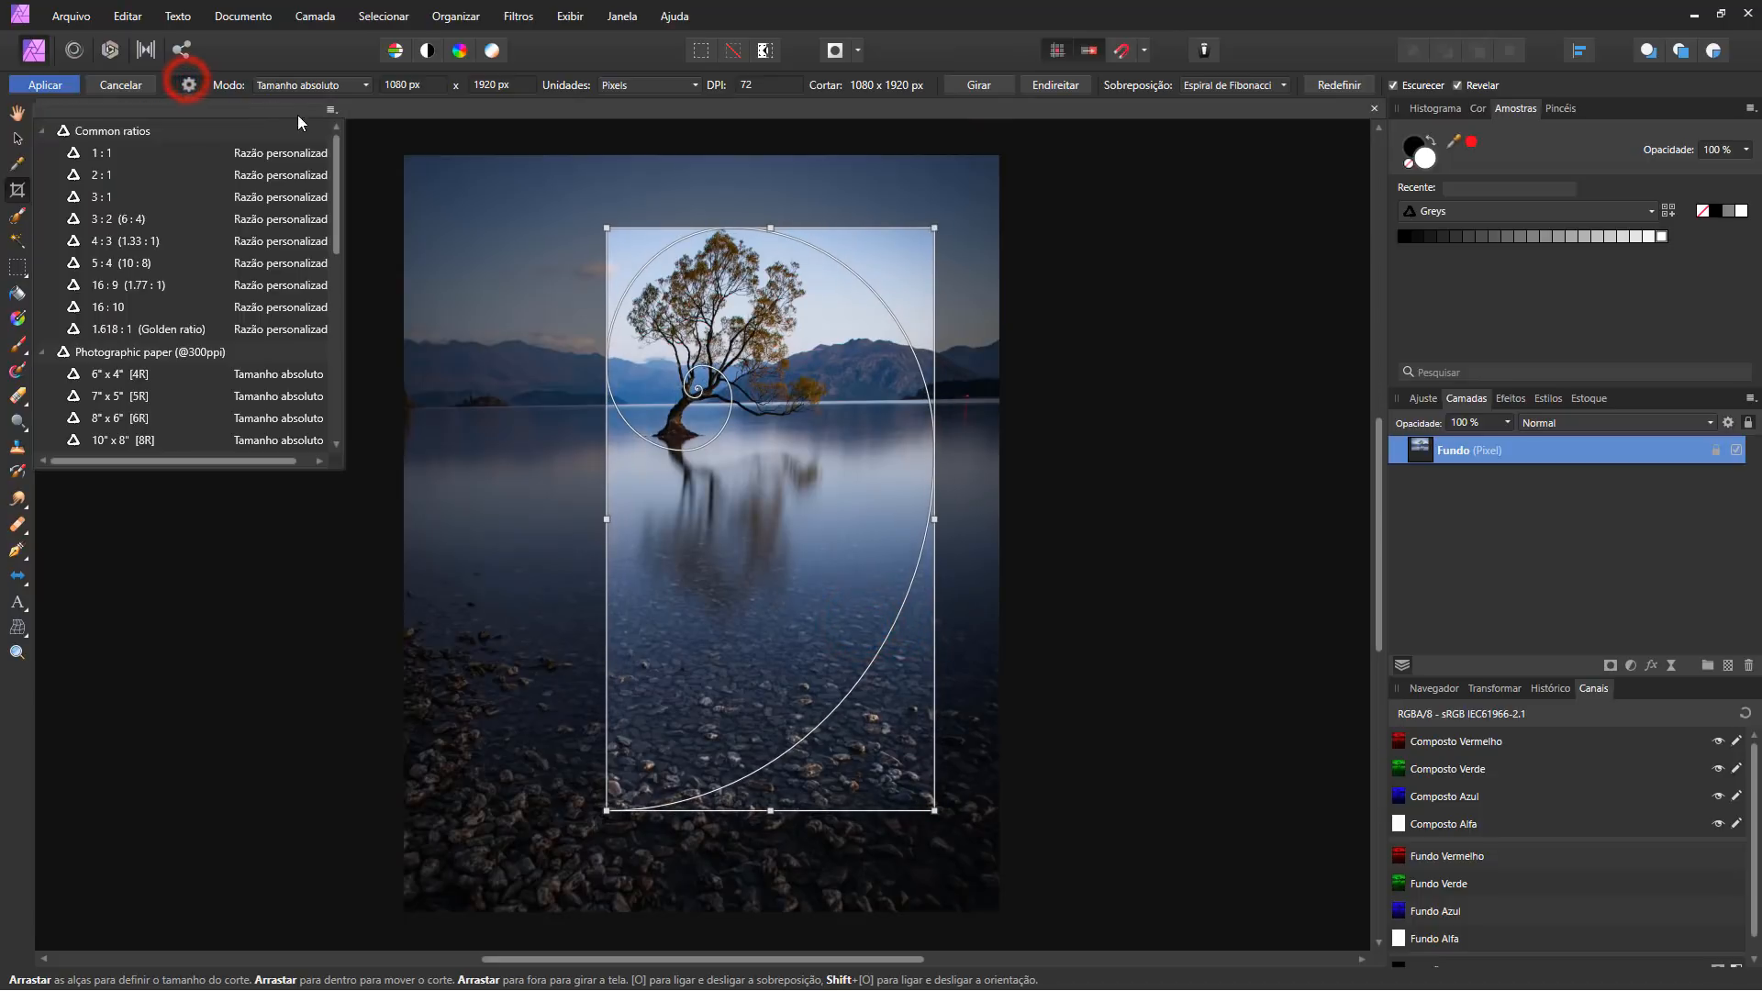
left_click(332, 109)
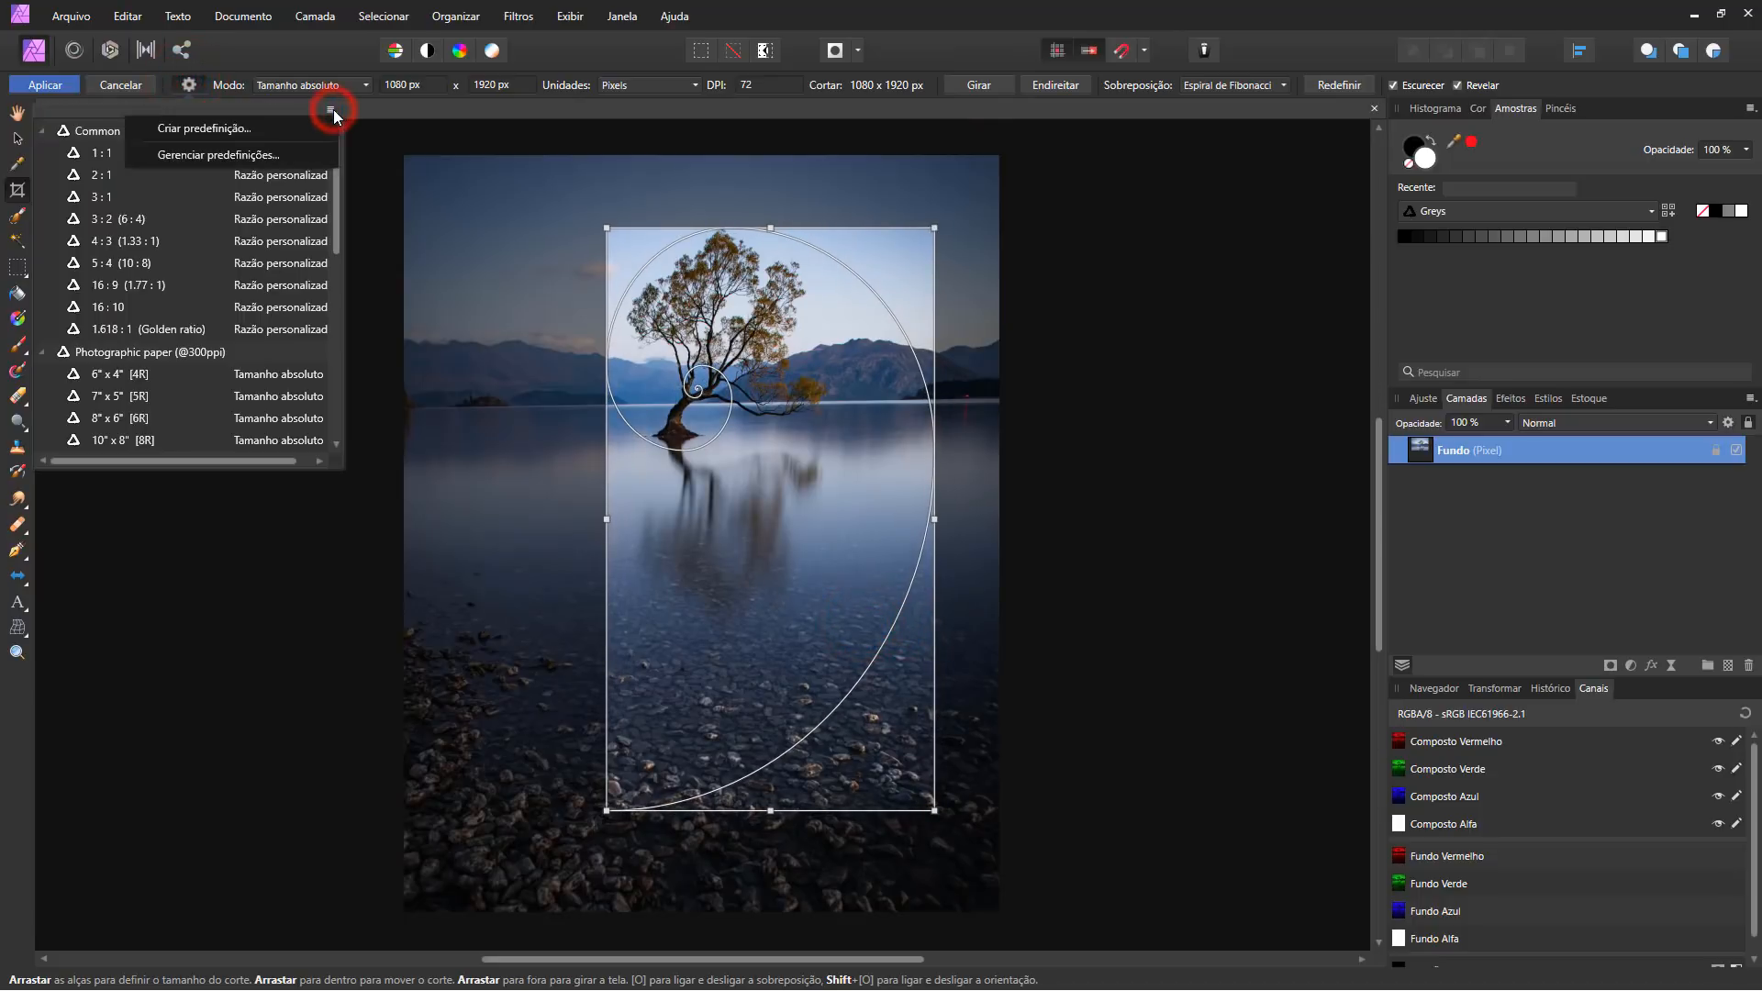
left_click(256, 128)
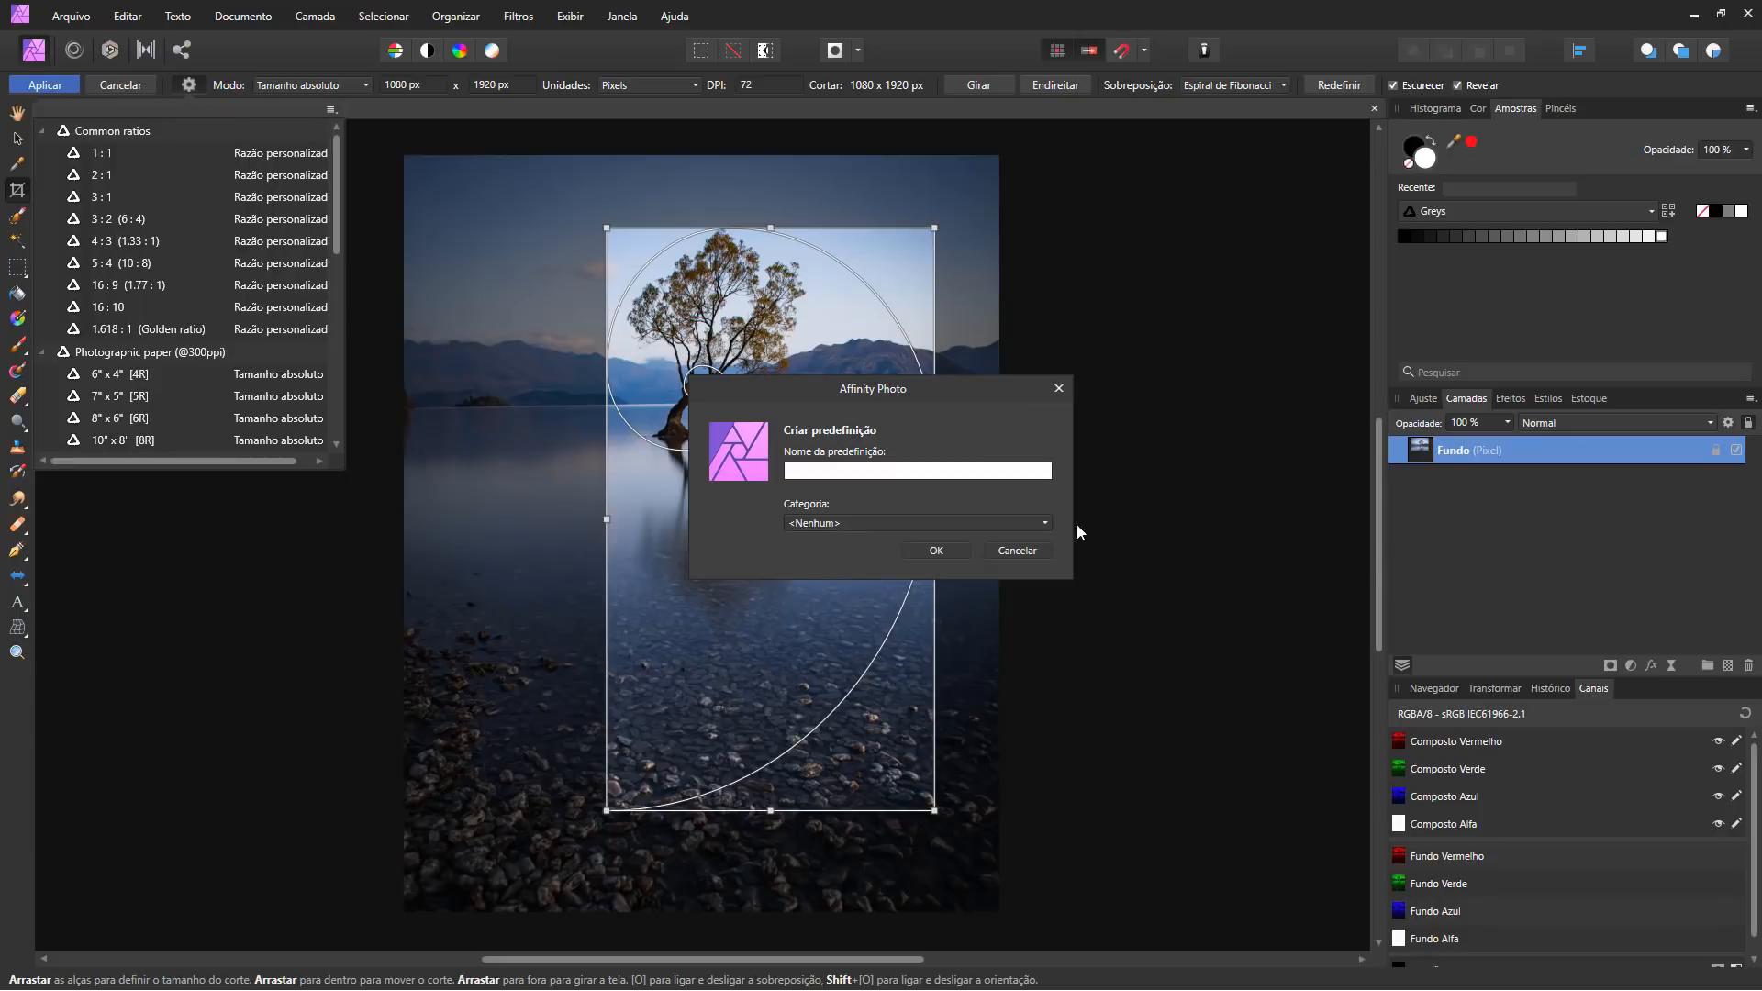
left_click(1013, 519)
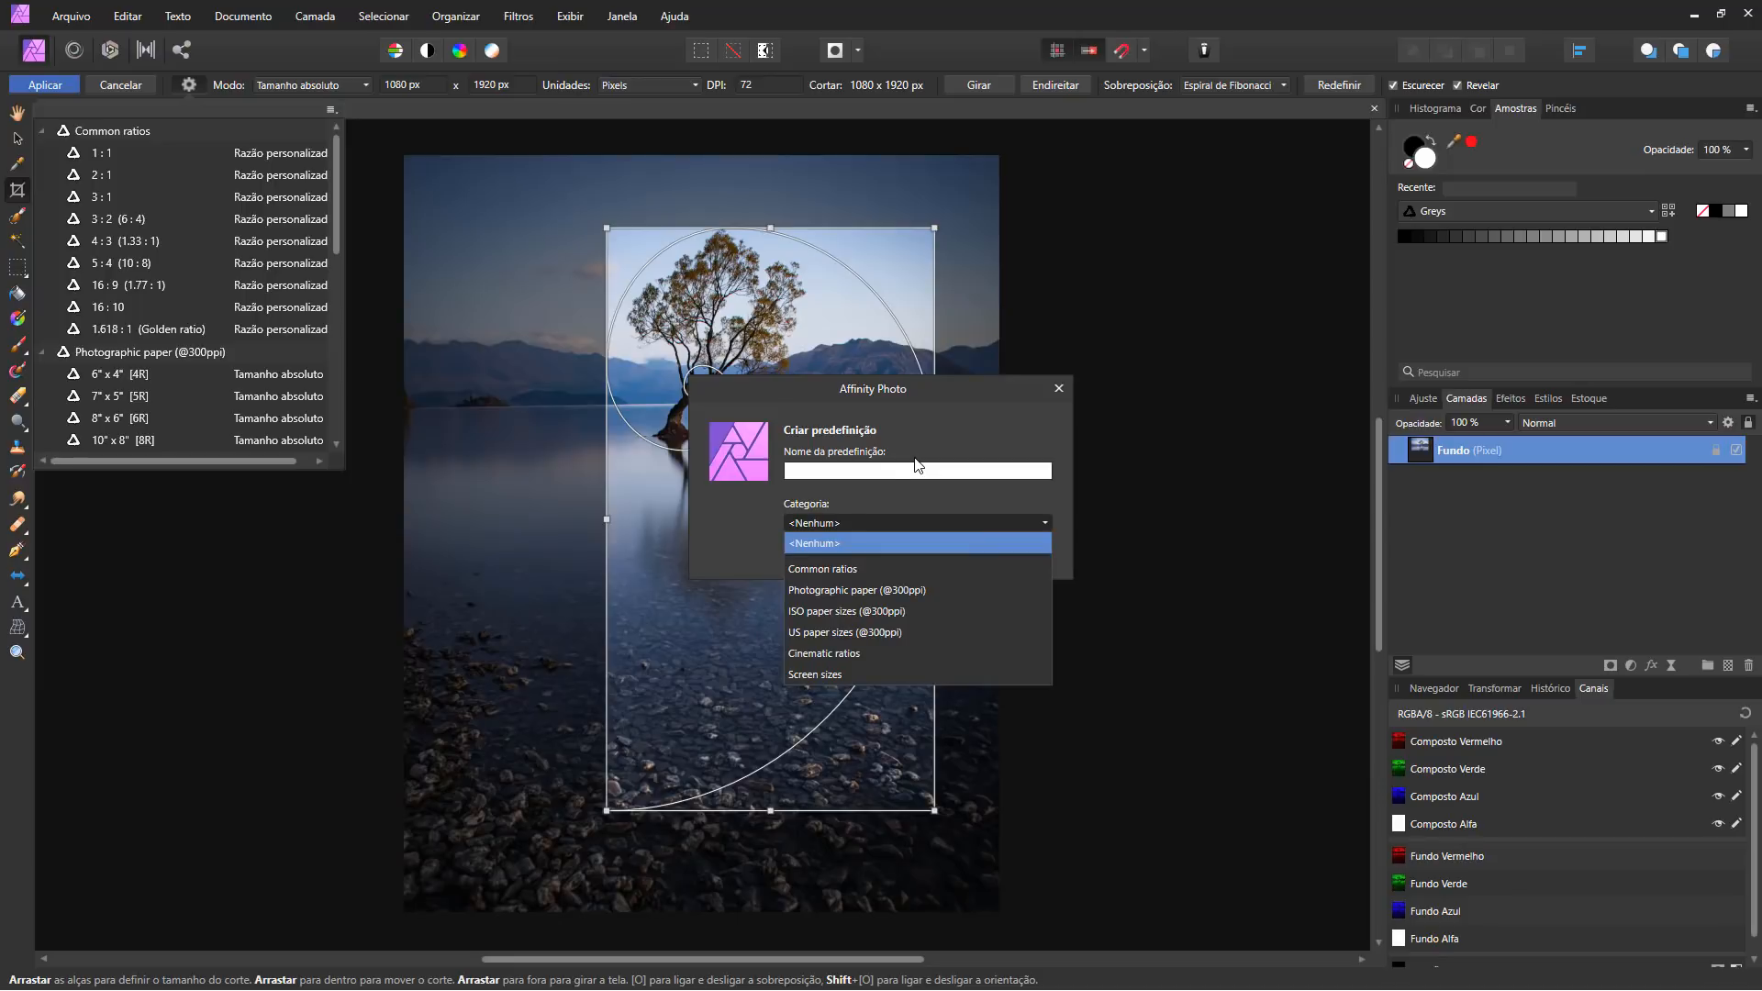
left_click(1058, 389)
left_click(1059, 388)
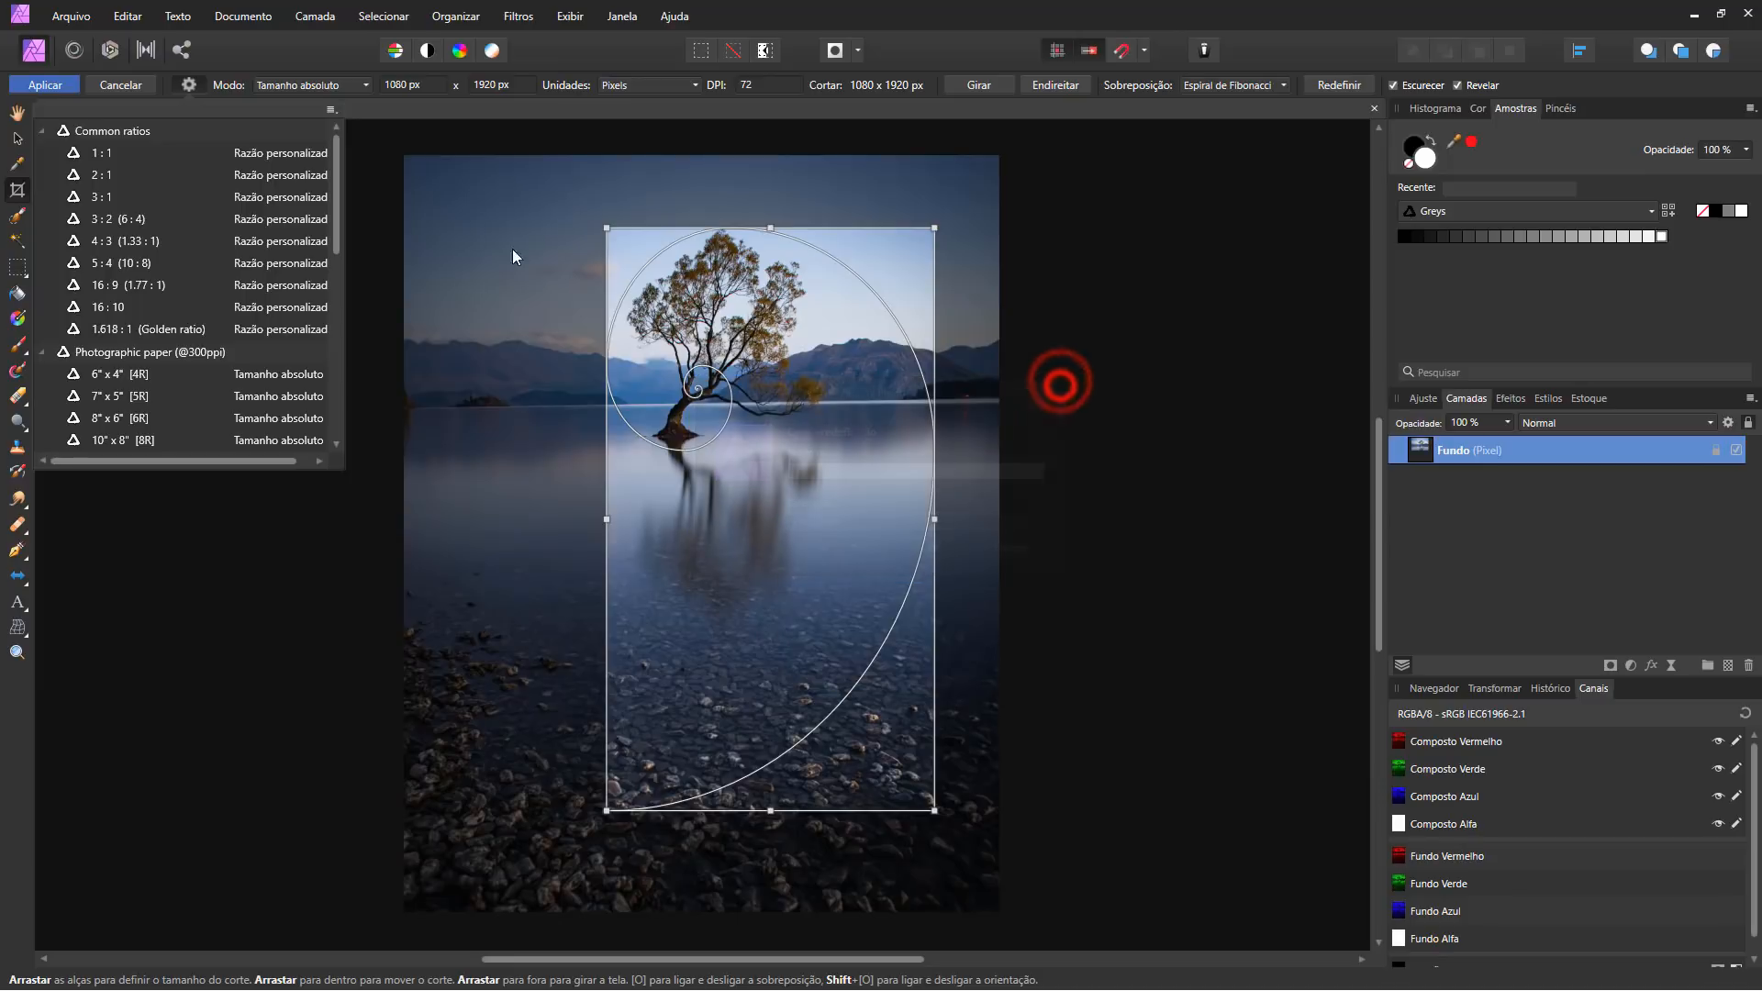
left_click(626, 107)
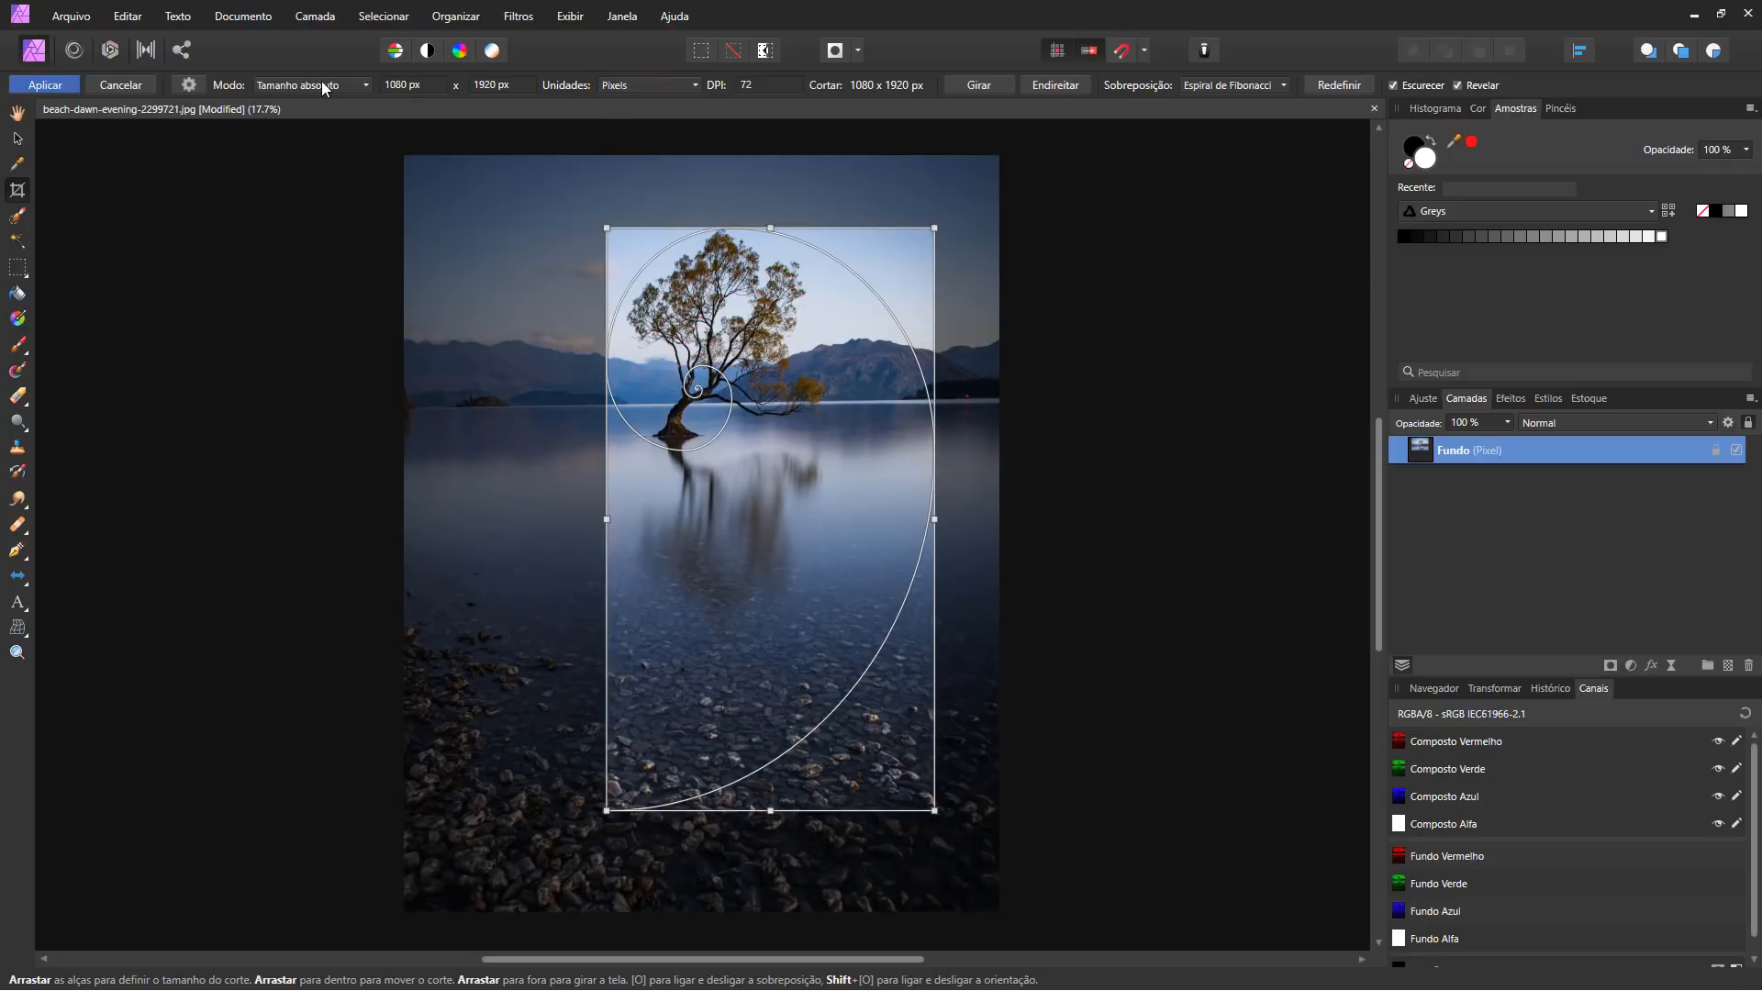
Switch the overlay to the thirds grid and set the absolute crop size to 3 cm wide and 7 cm high.
left_click(1256, 90)
left_click(1213, 126)
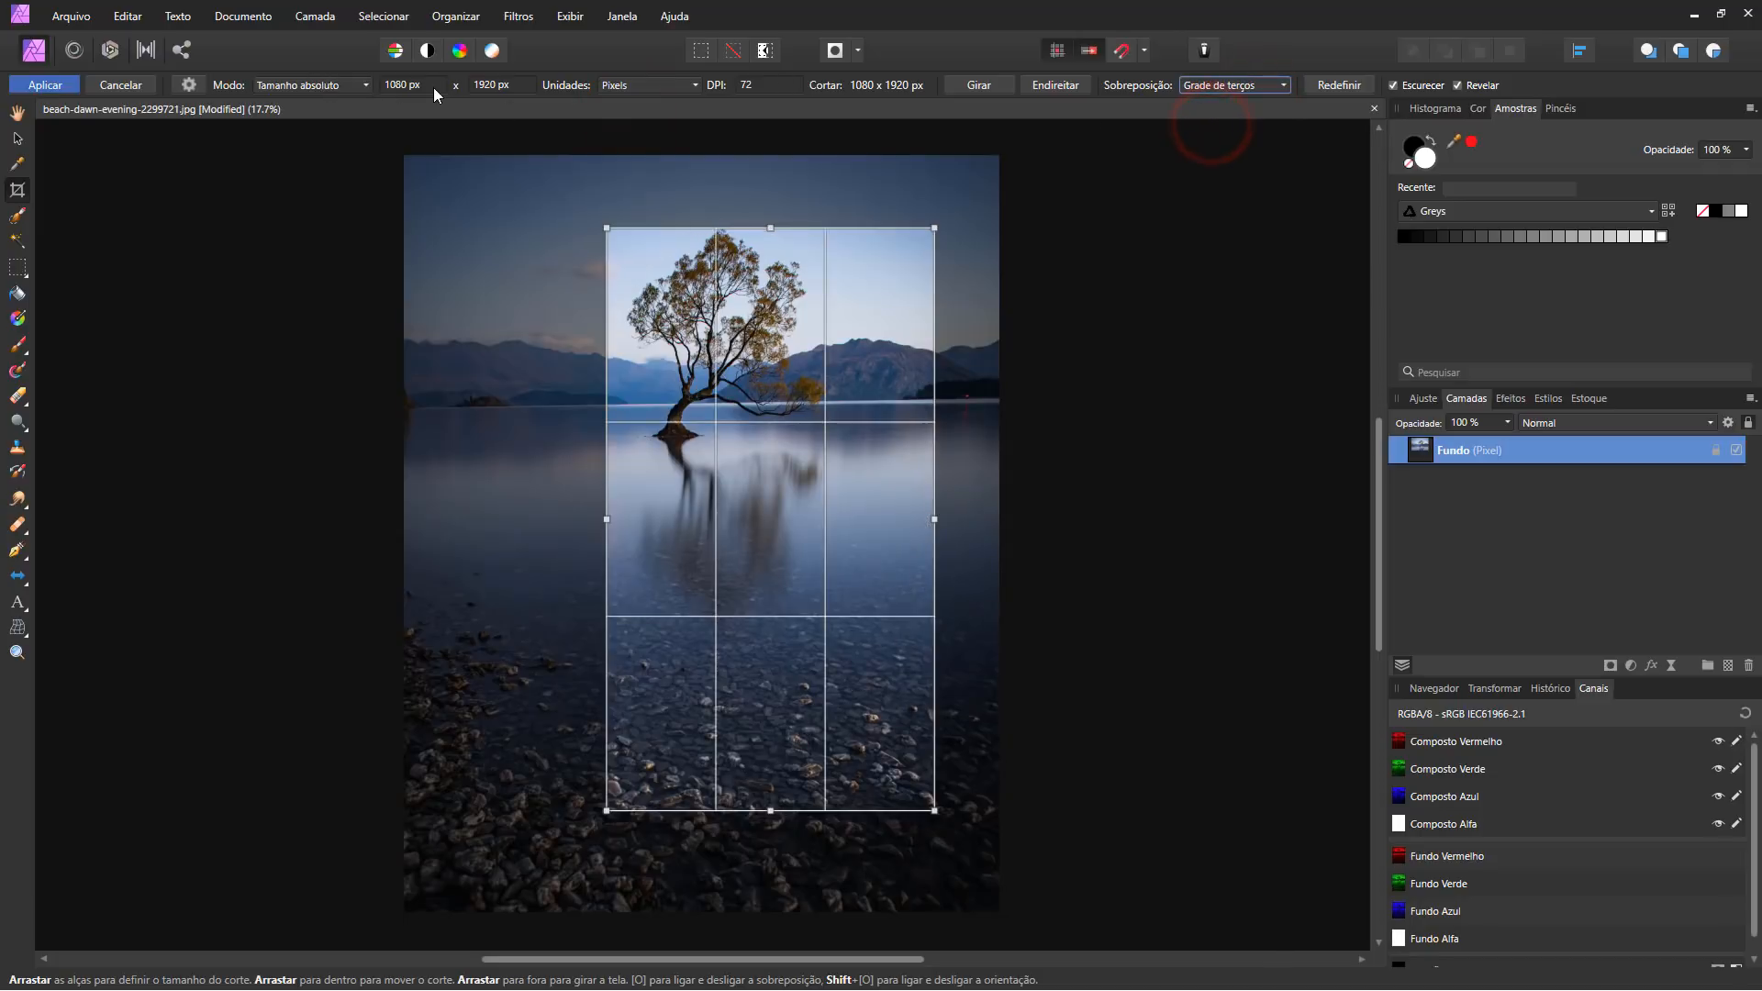
left_click(433, 86)
type("3cm")
key("Tab")
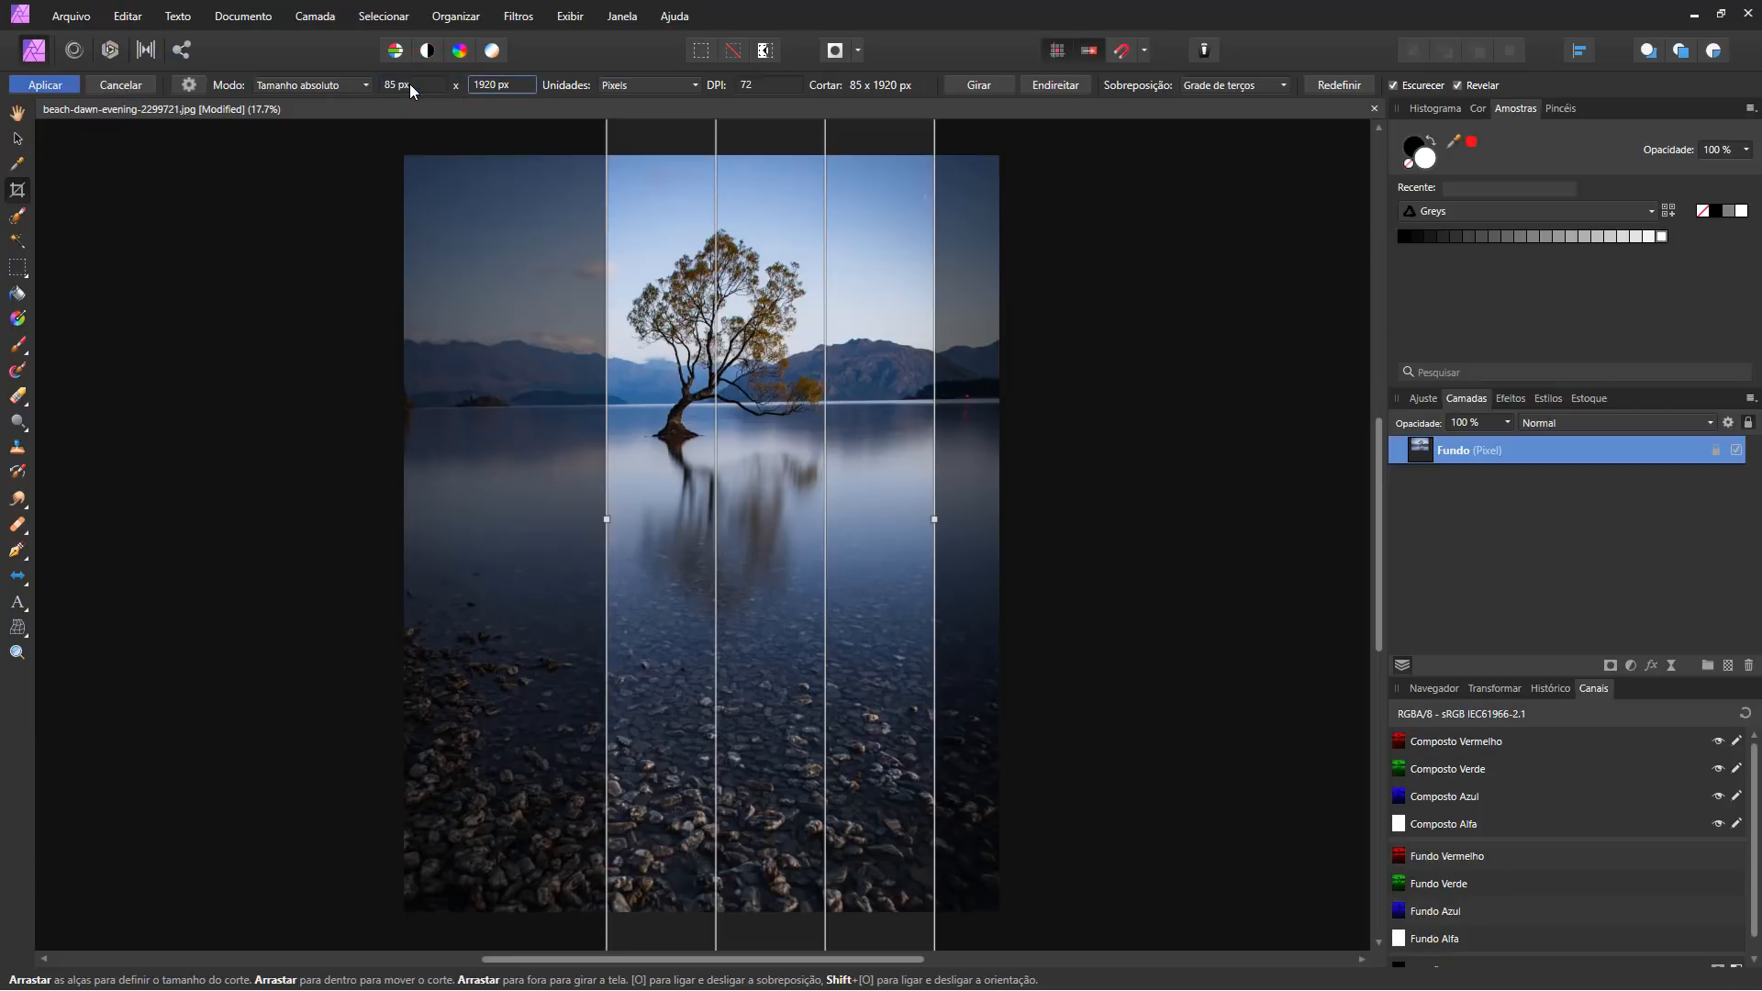
type("7cm")
Change the crop units to centimetres, set the height to 4 cm, and reposition the crop area around the tree.
left_click(695, 84)
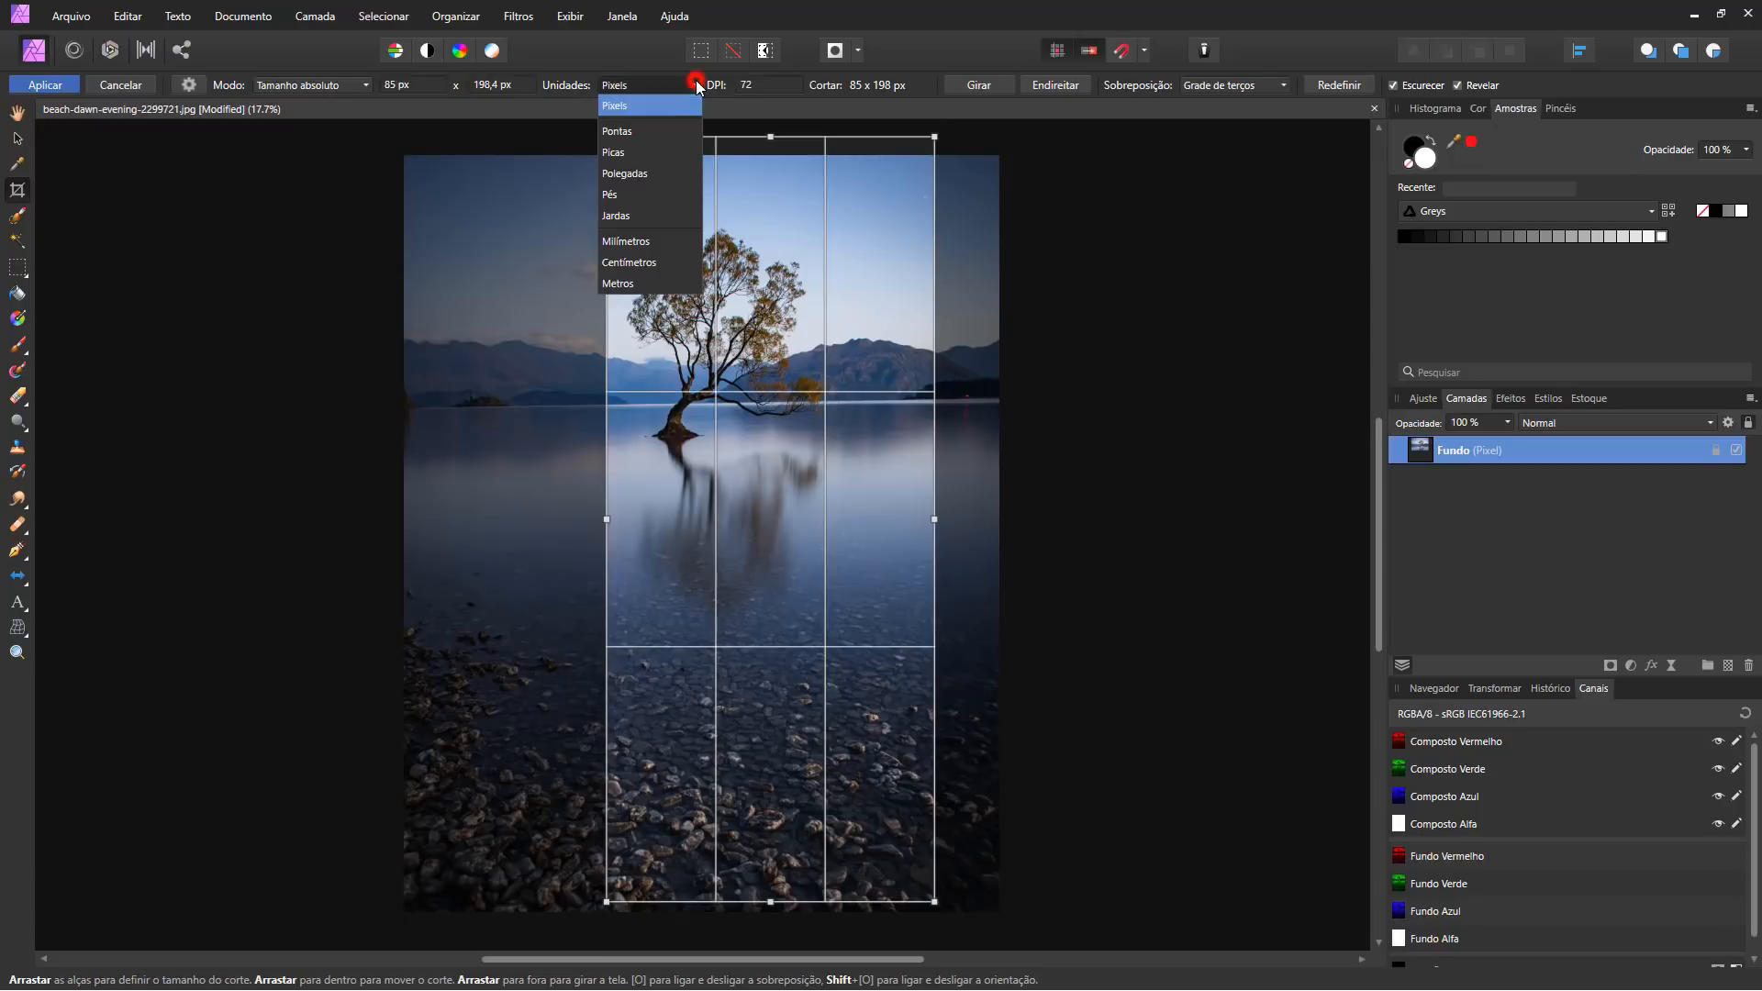
left_click(660, 264)
left_click(500, 84)
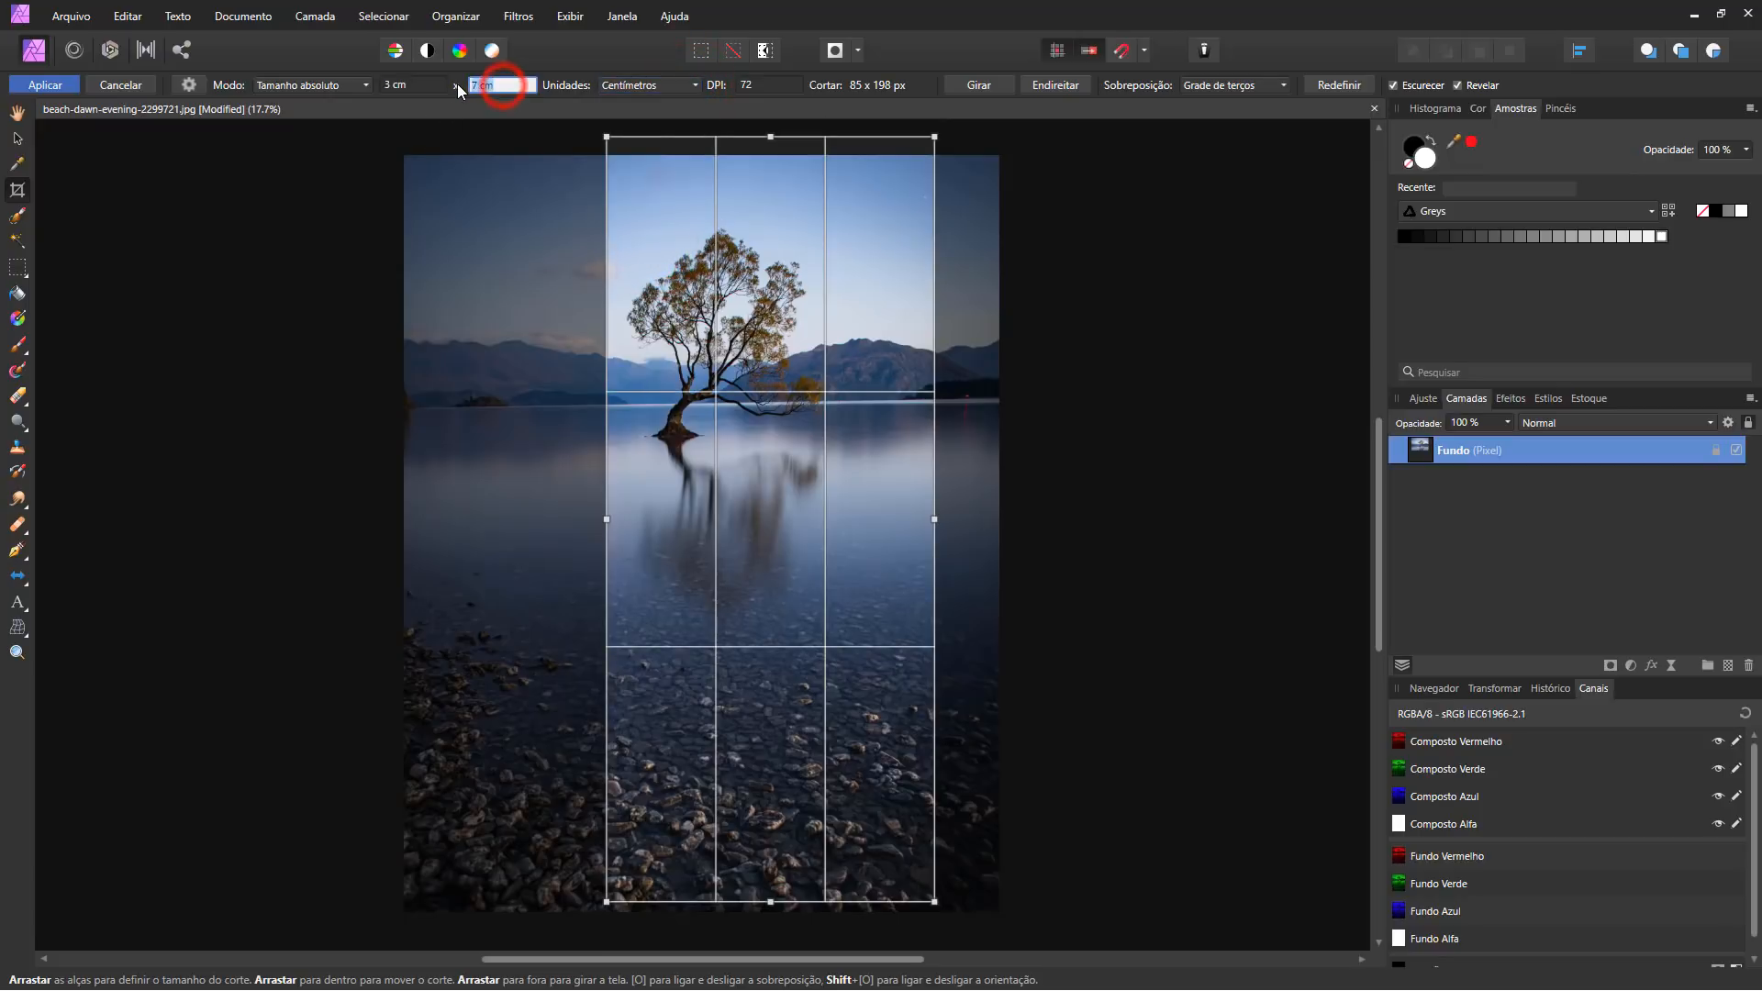
type("4")
key("Return")
left_click_drag(760, 388, 692, 247)
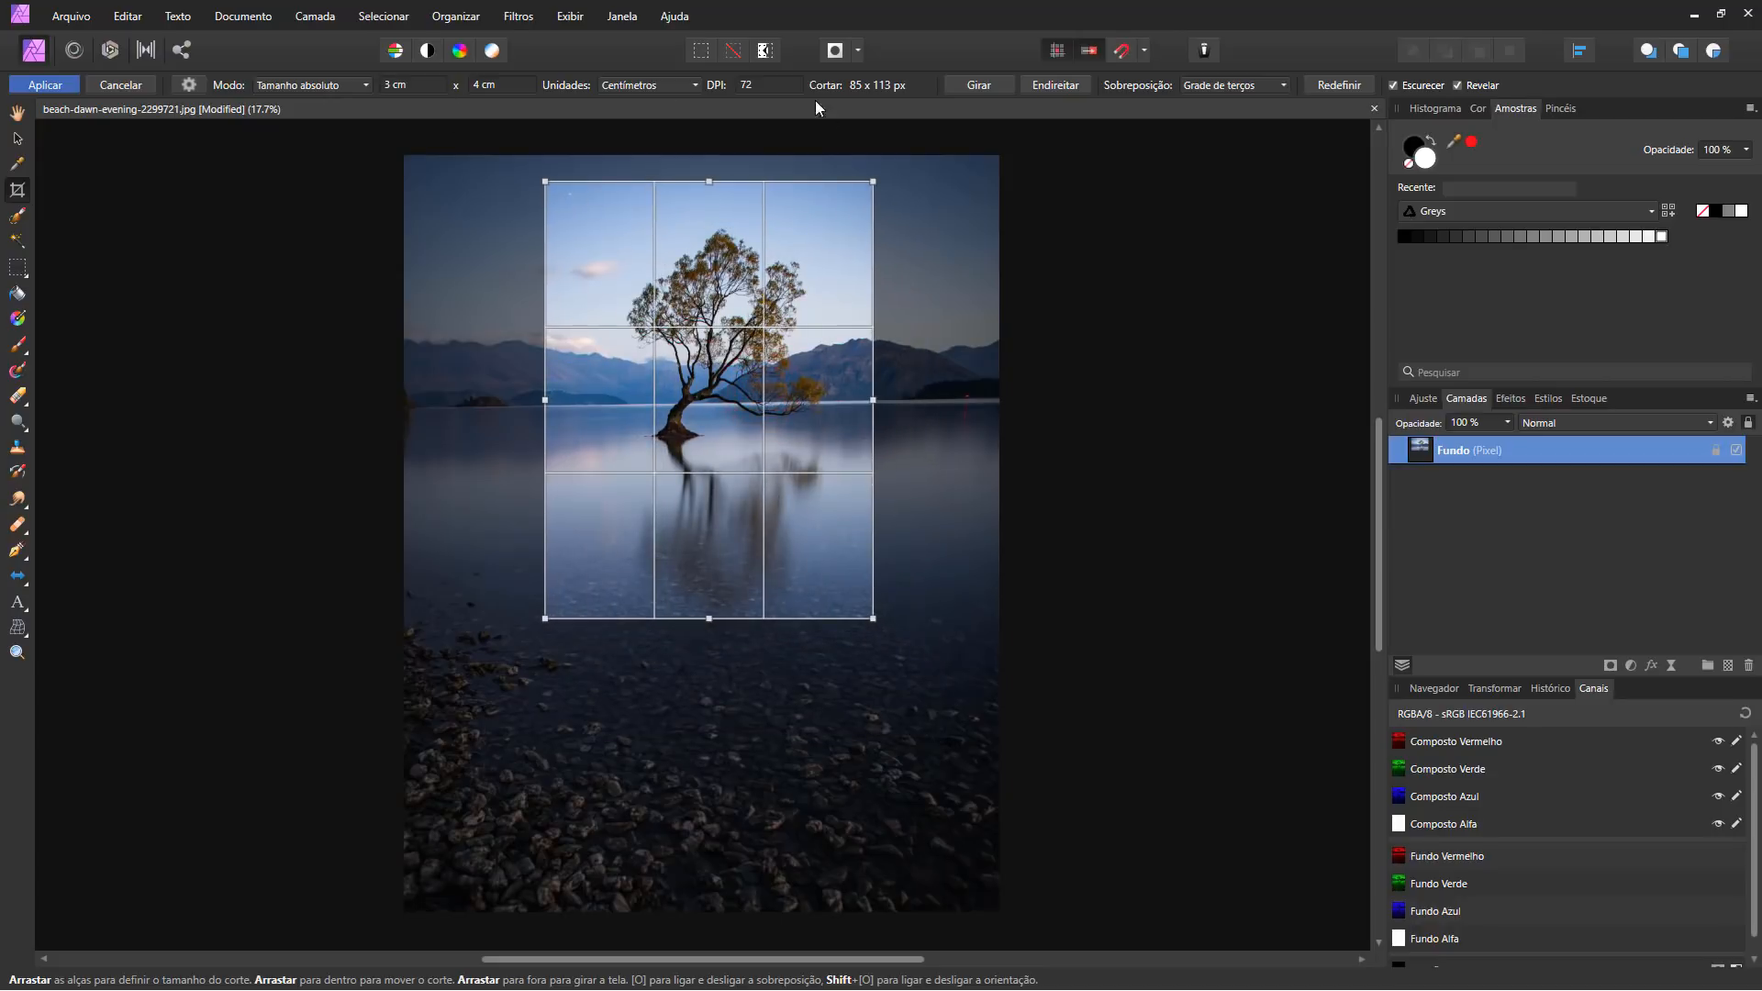
Set the crop resolution to 300 DPI and shift the crop area slightly to the right over the tree.
left_click(739, 84)
type("300")
key("Return")
left_click_drag(737, 280, 751, 283)
Save the crop settings as a preset named "Foto 3x4 300dpi" with no category, and cancel the open crop.
left_click(190, 84)
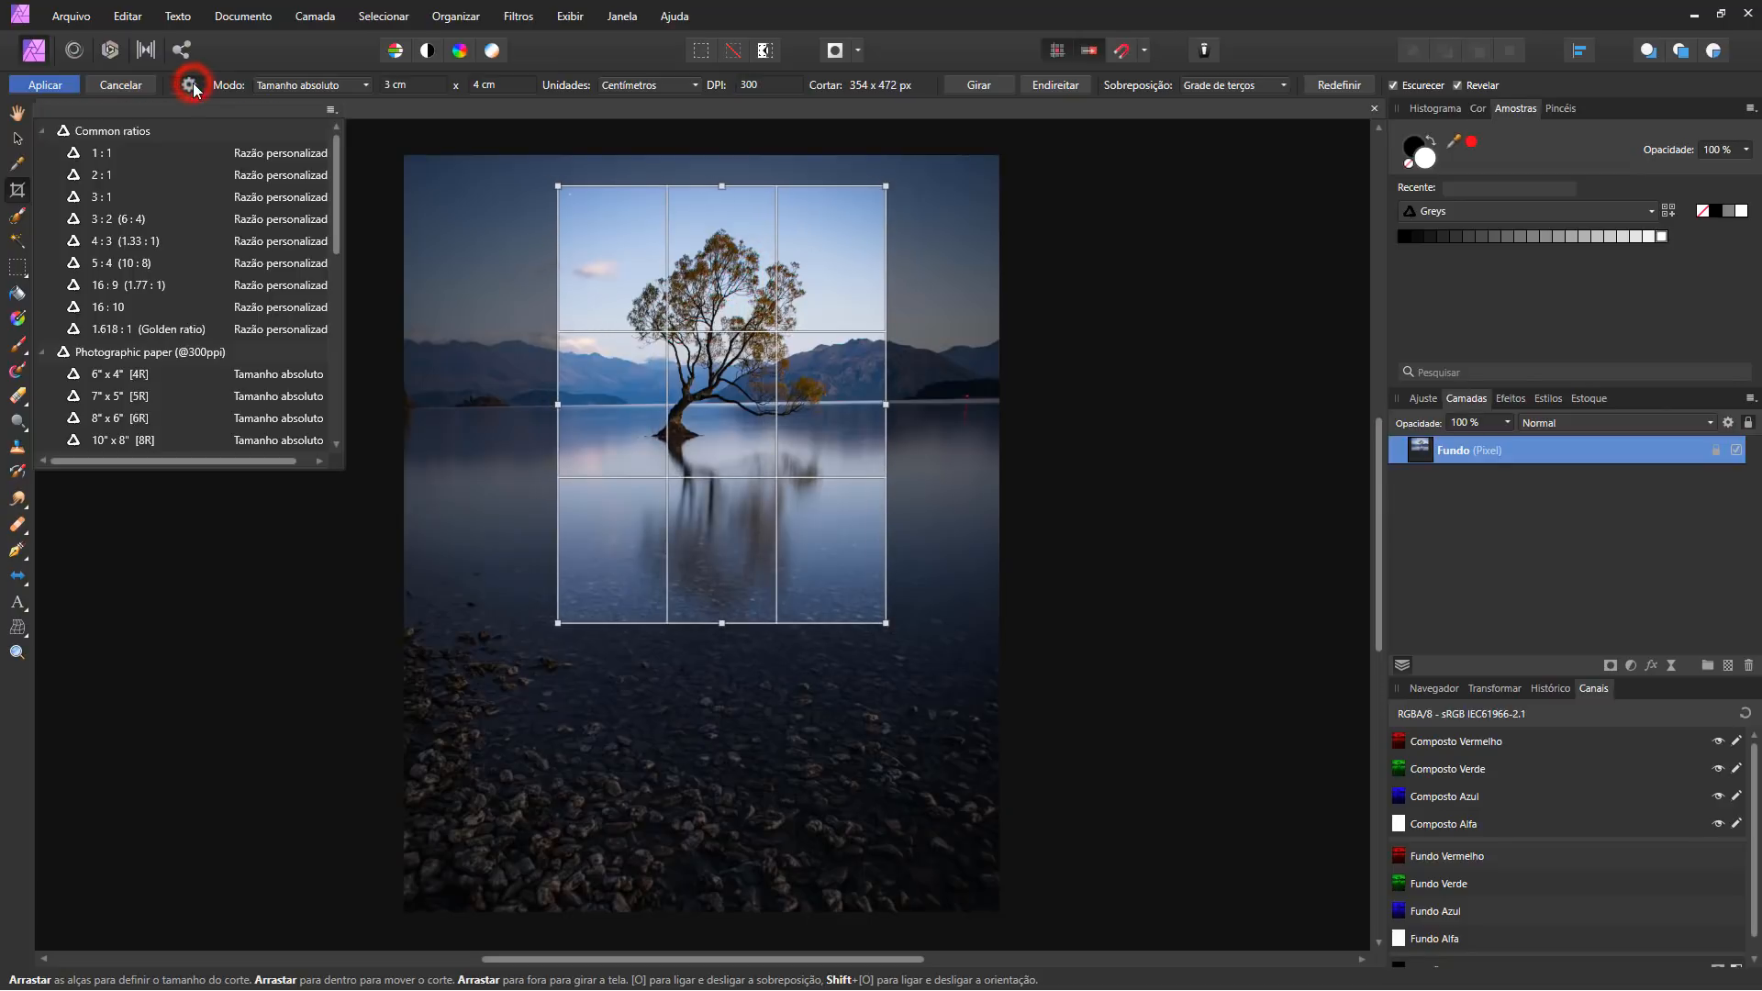
left_click(331, 109)
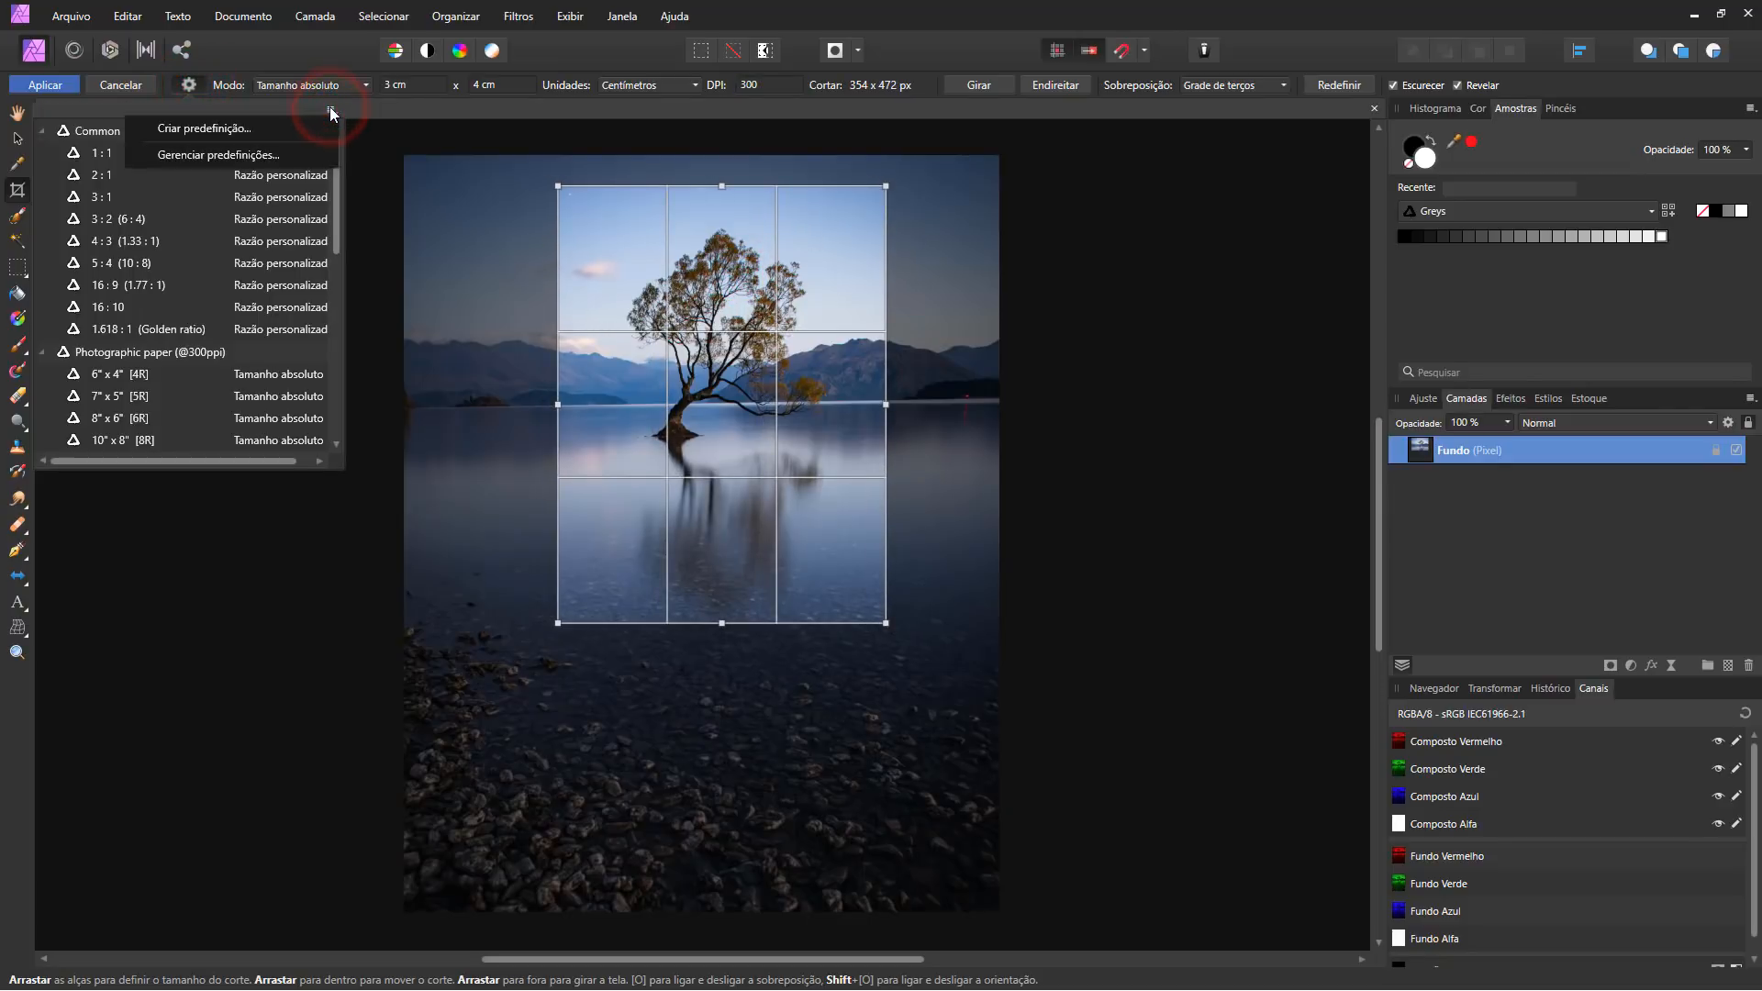
left_click(218, 130)
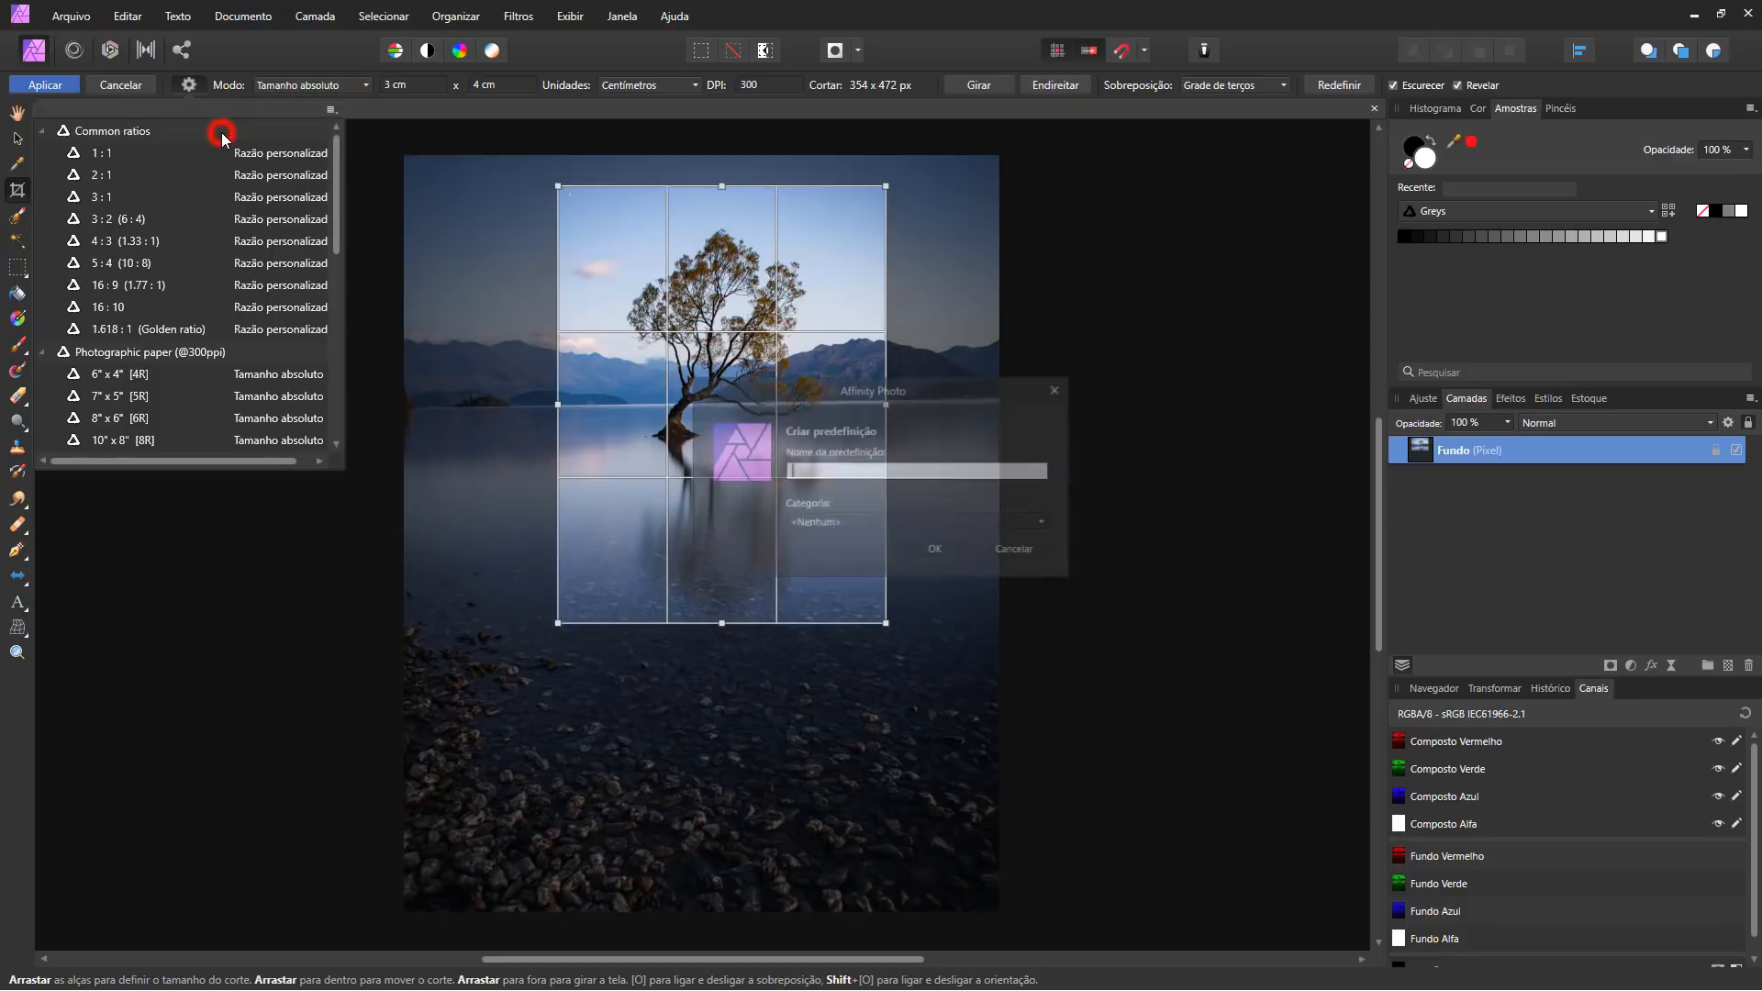
left_click(807, 471)
type("Foto")
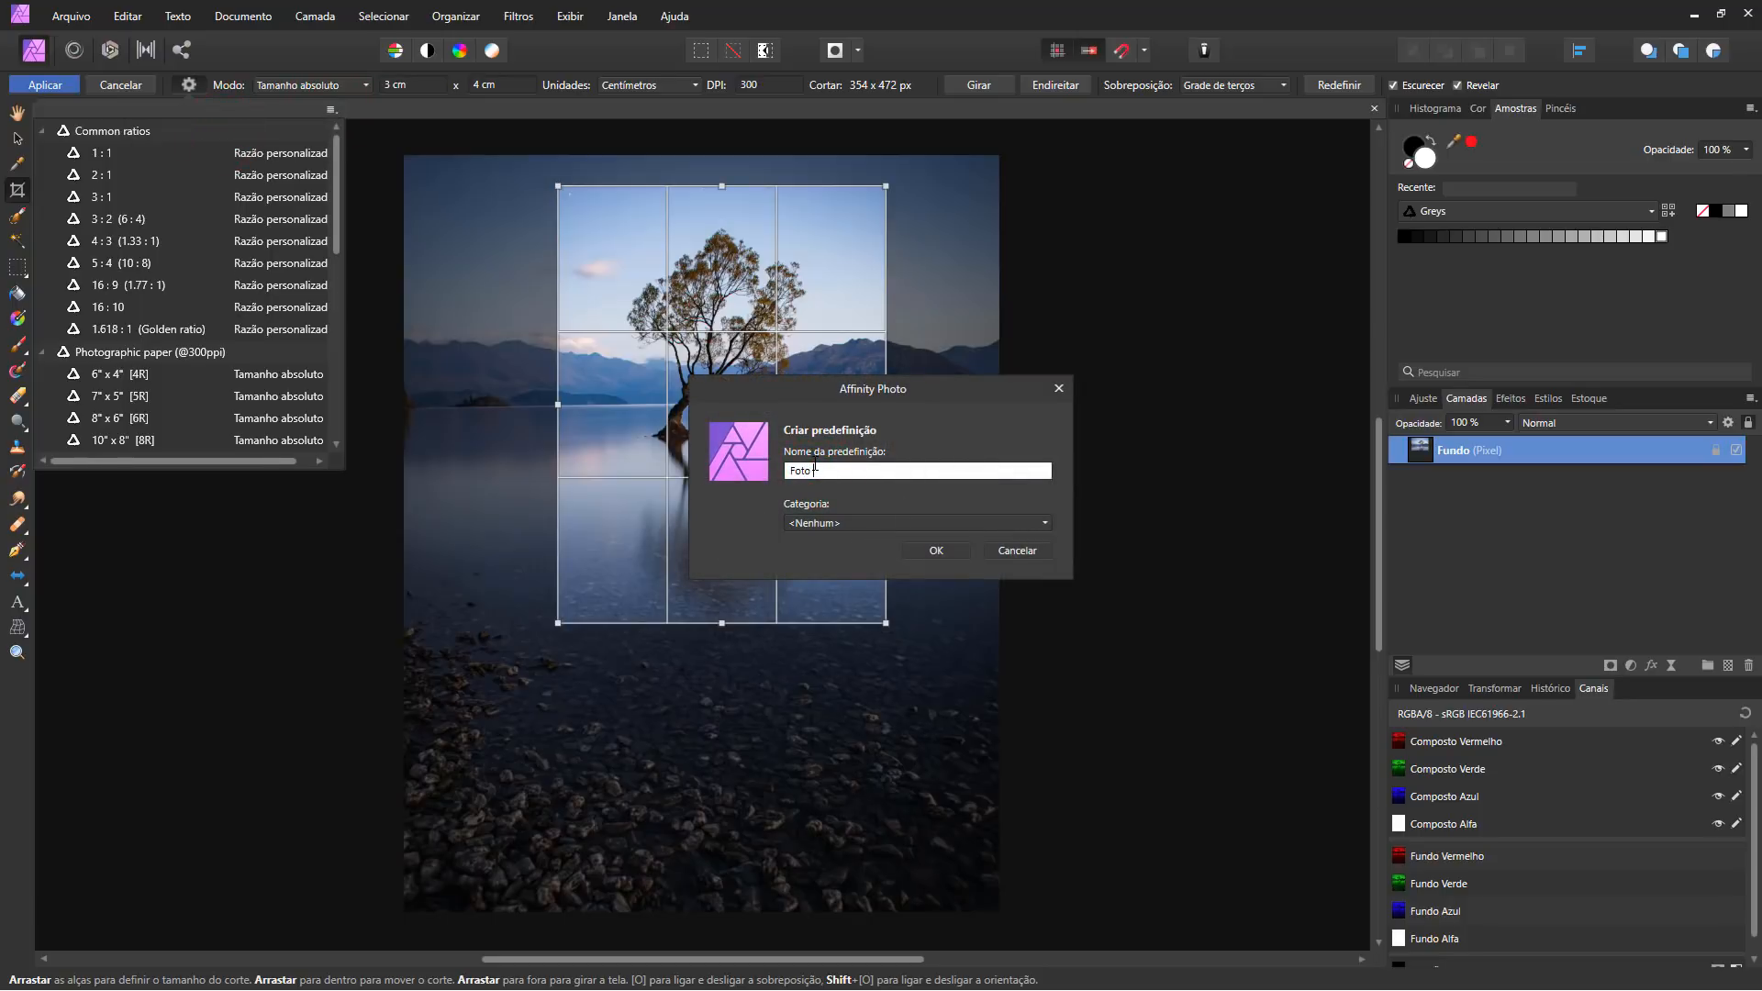
type(" 3x4 300dpi")
left_click(823, 523)
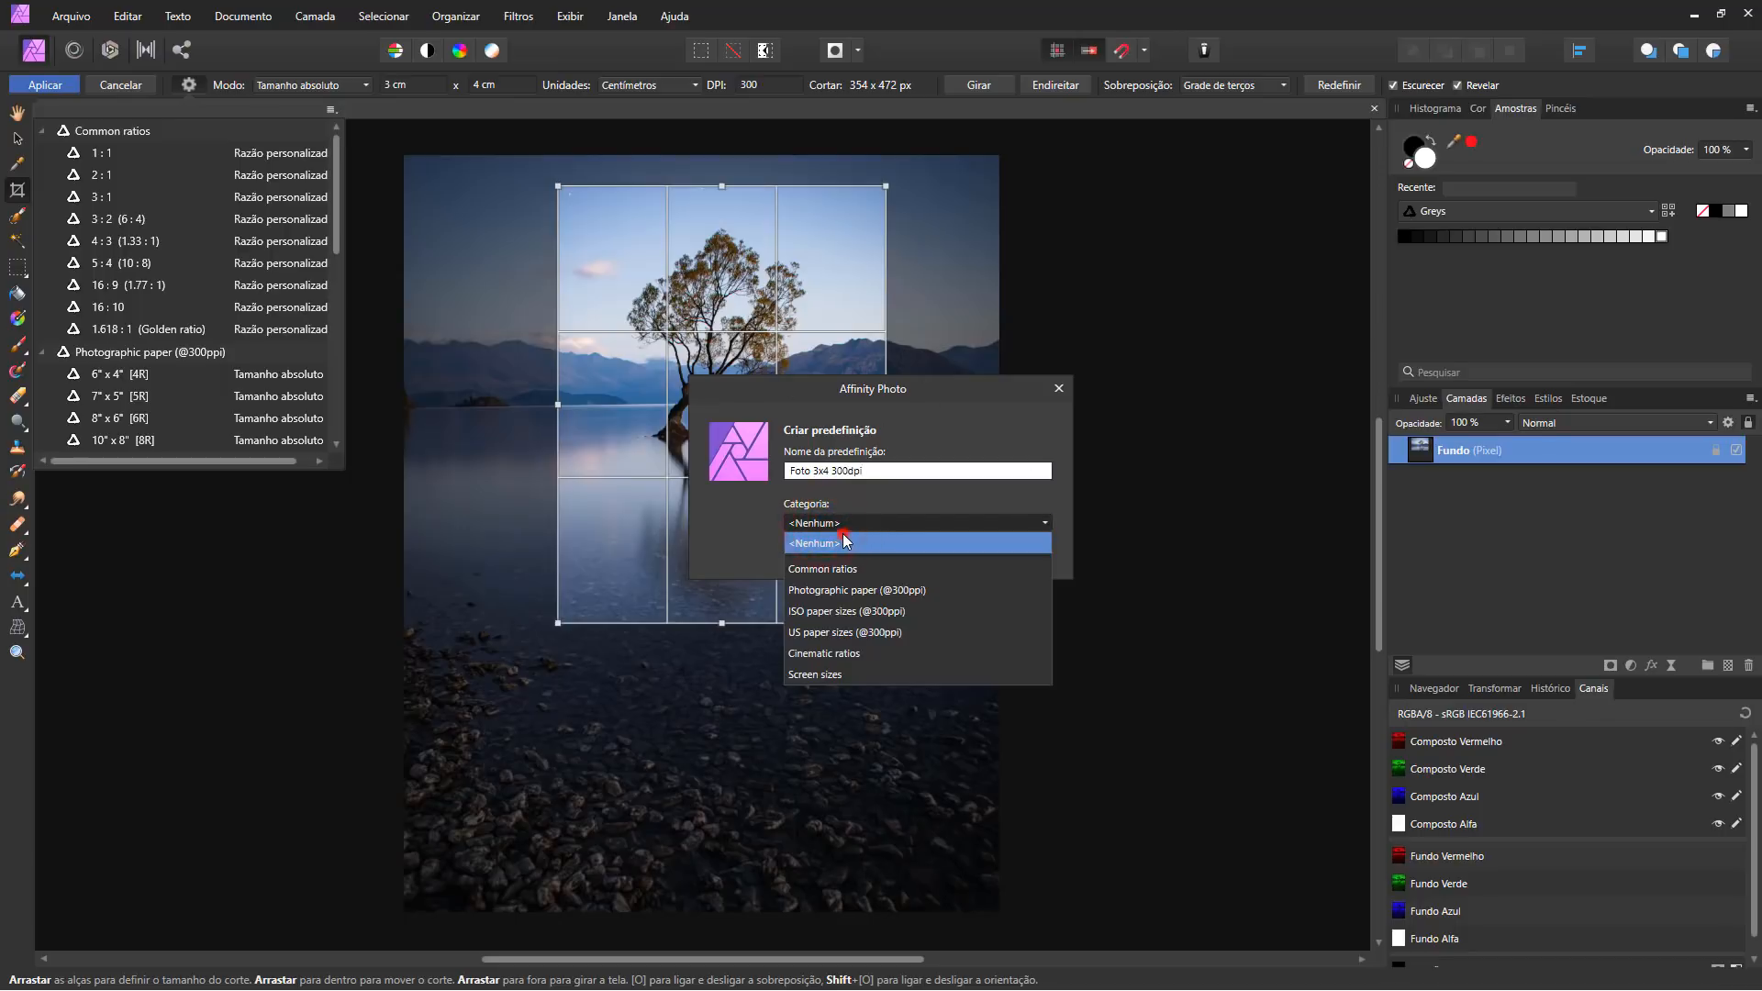
left_click(845, 542)
left_click(946, 550)
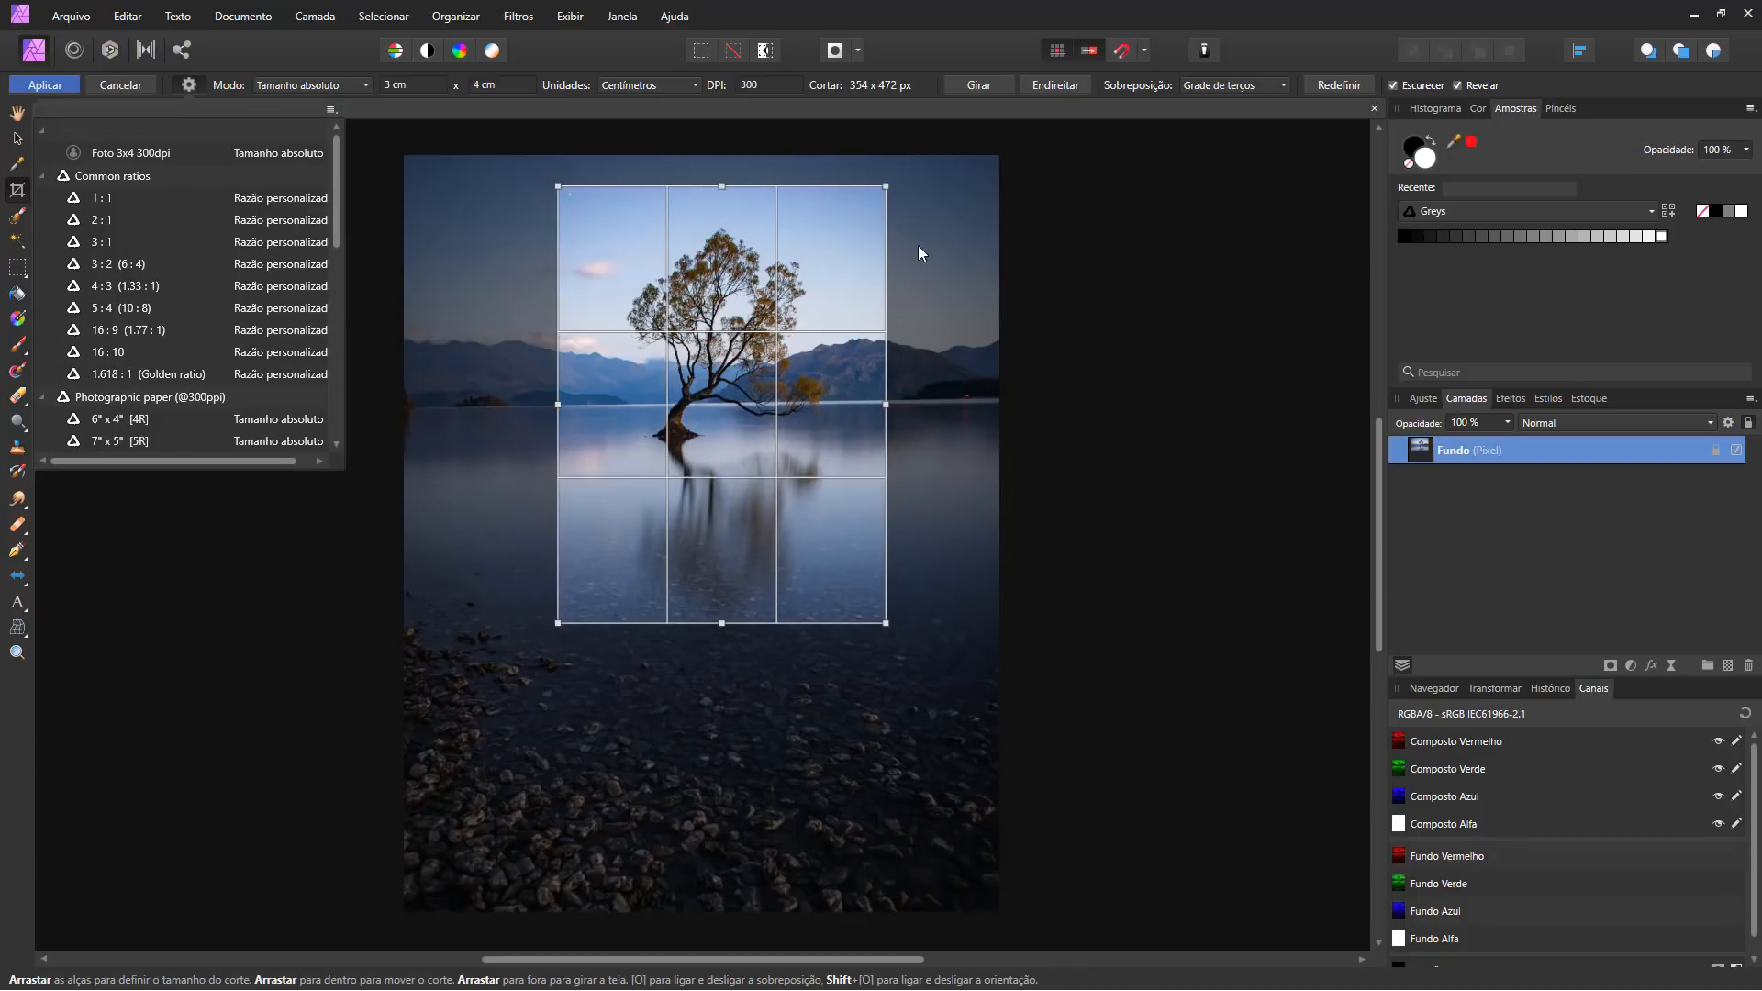
left_click(149, 87)
left_click(150, 87)
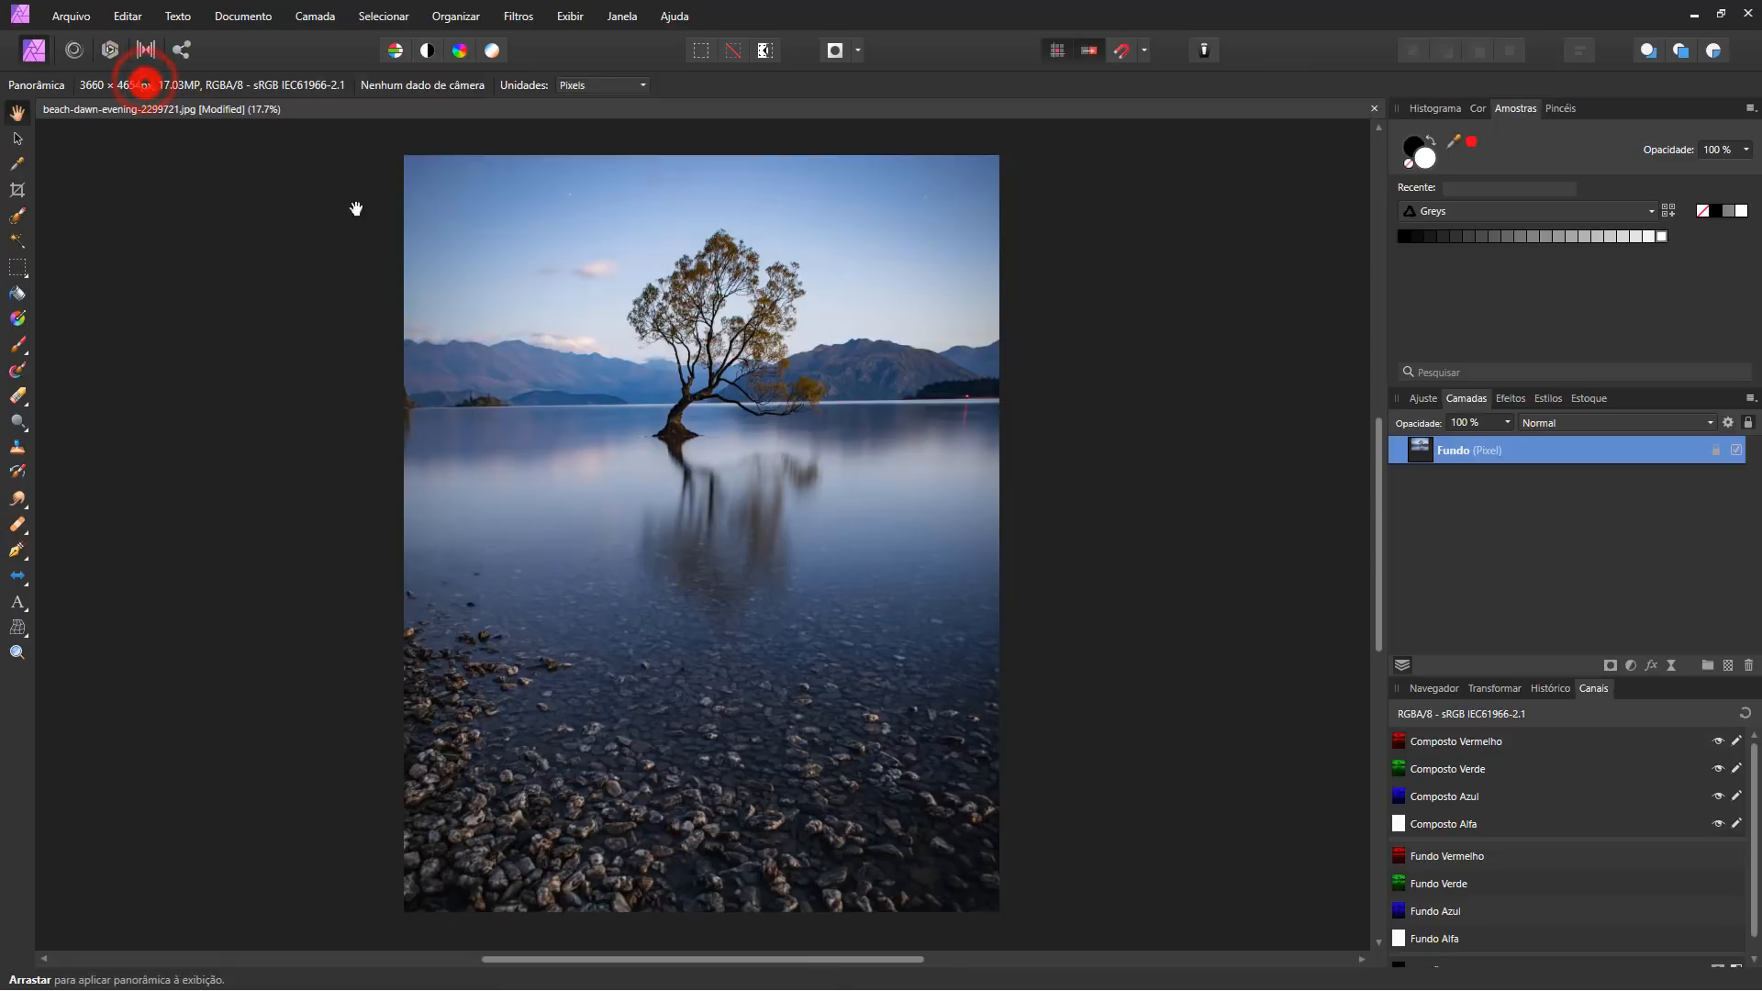
Start a new crop of the lake photo and load the saved "Foto 3x4 300dpi" preset.
key("c")
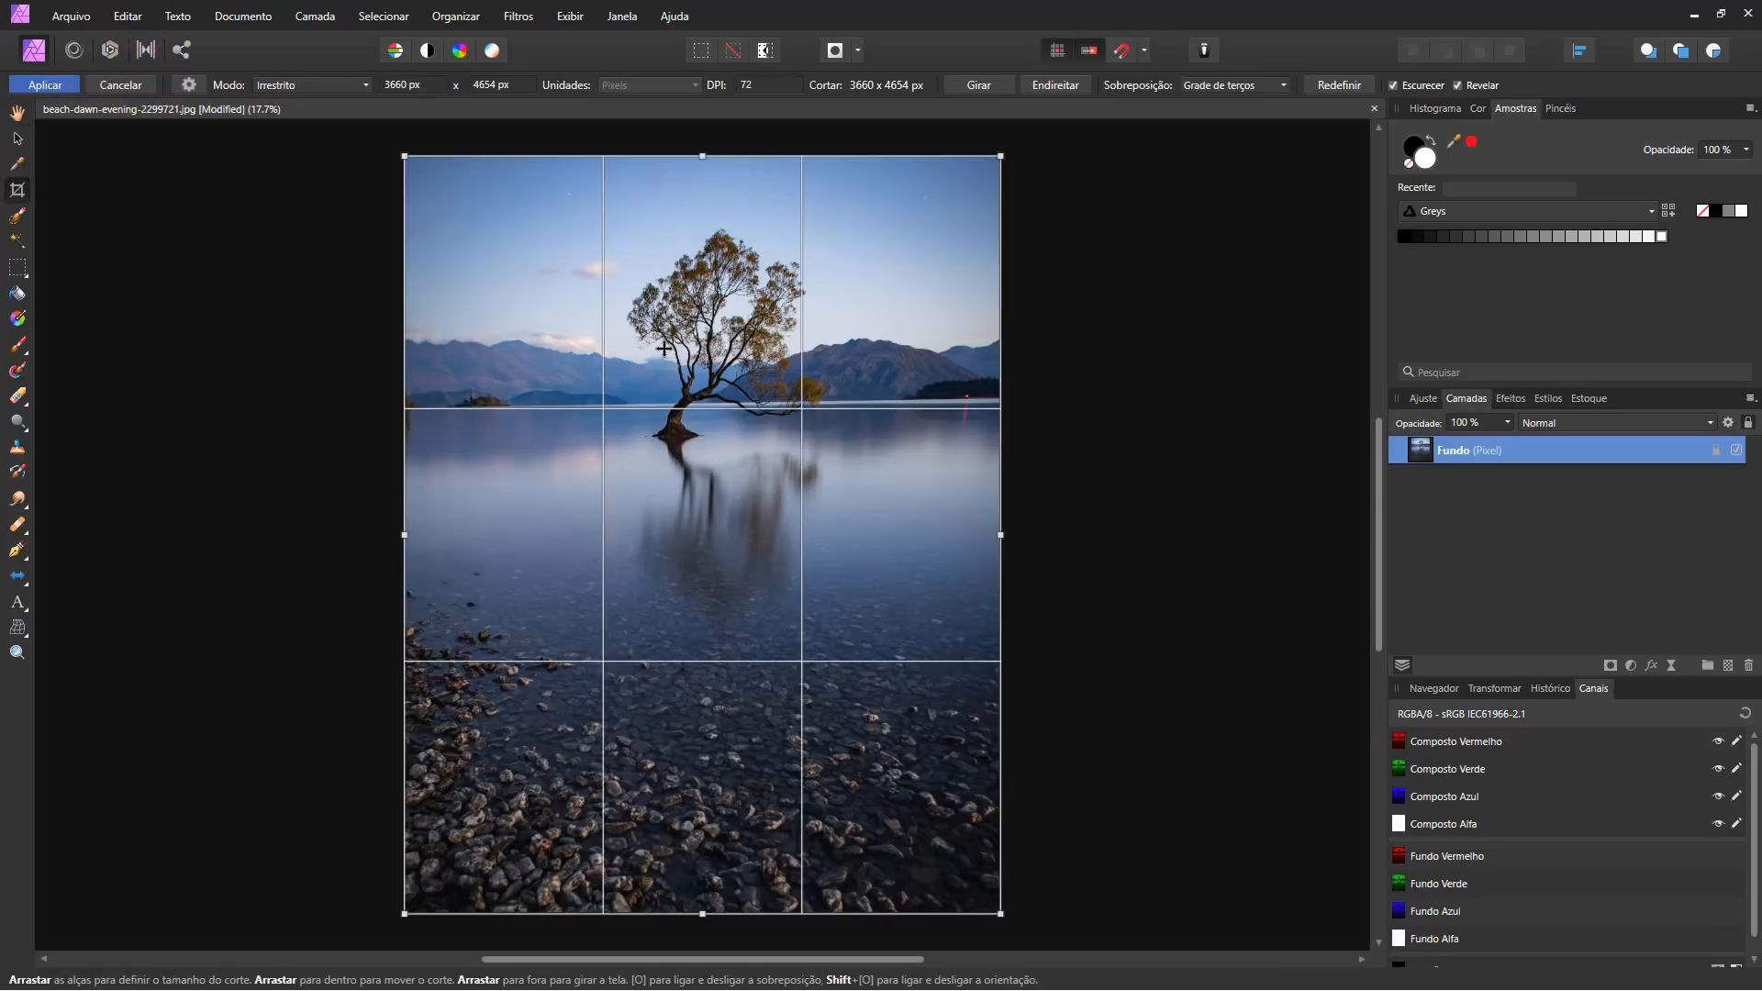
left_click(194, 85)
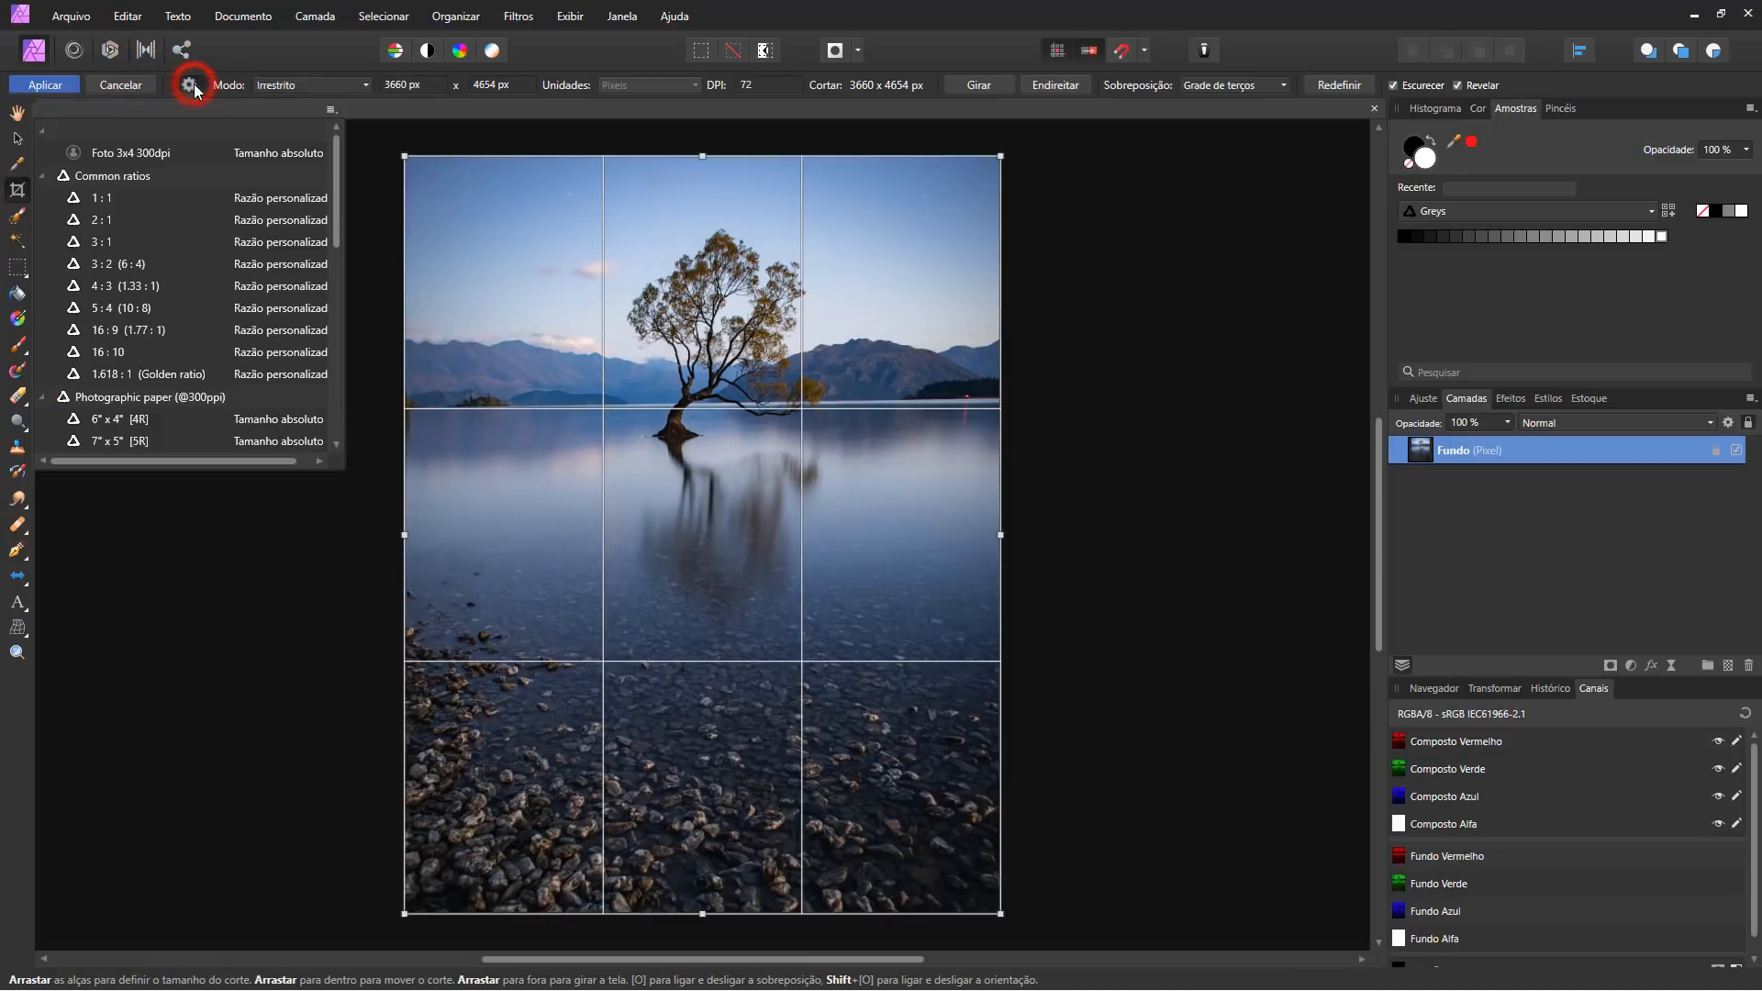
left_click(143, 153)
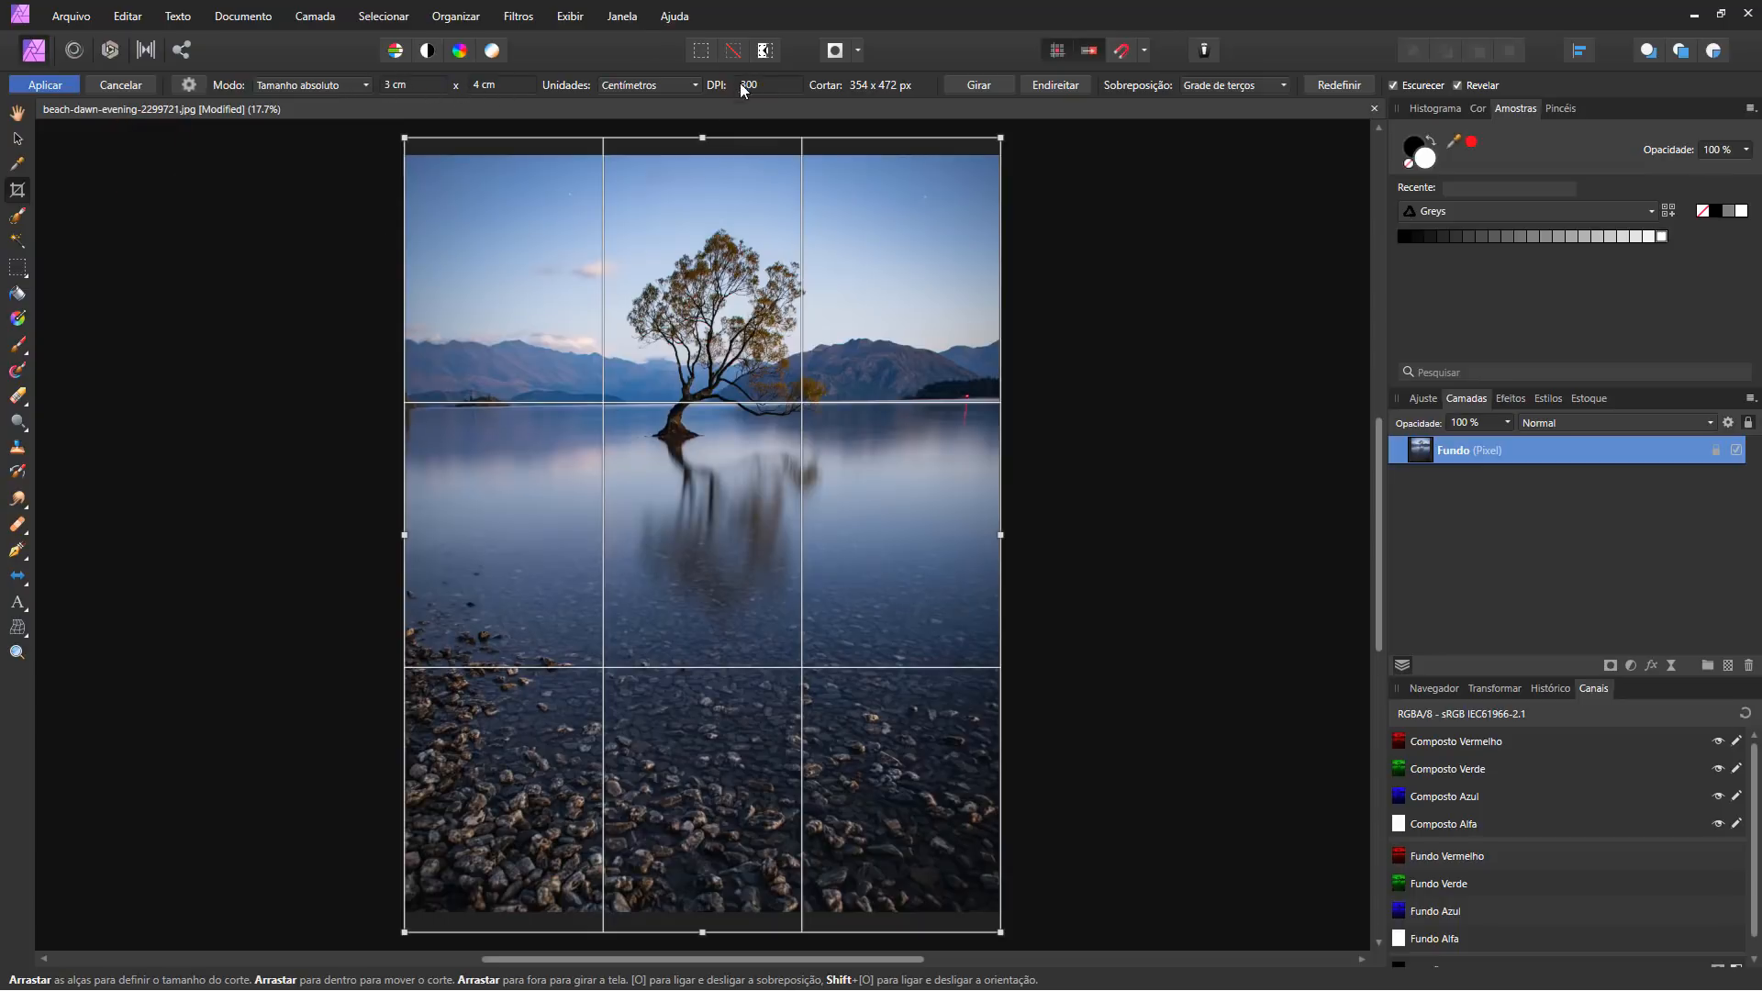
Shrink the crop area, position it around the tree and its reflection, and apply the crop.
left_click_drag(705, 137, 705, 368)
left_click_drag(794, 458, 791, 309)
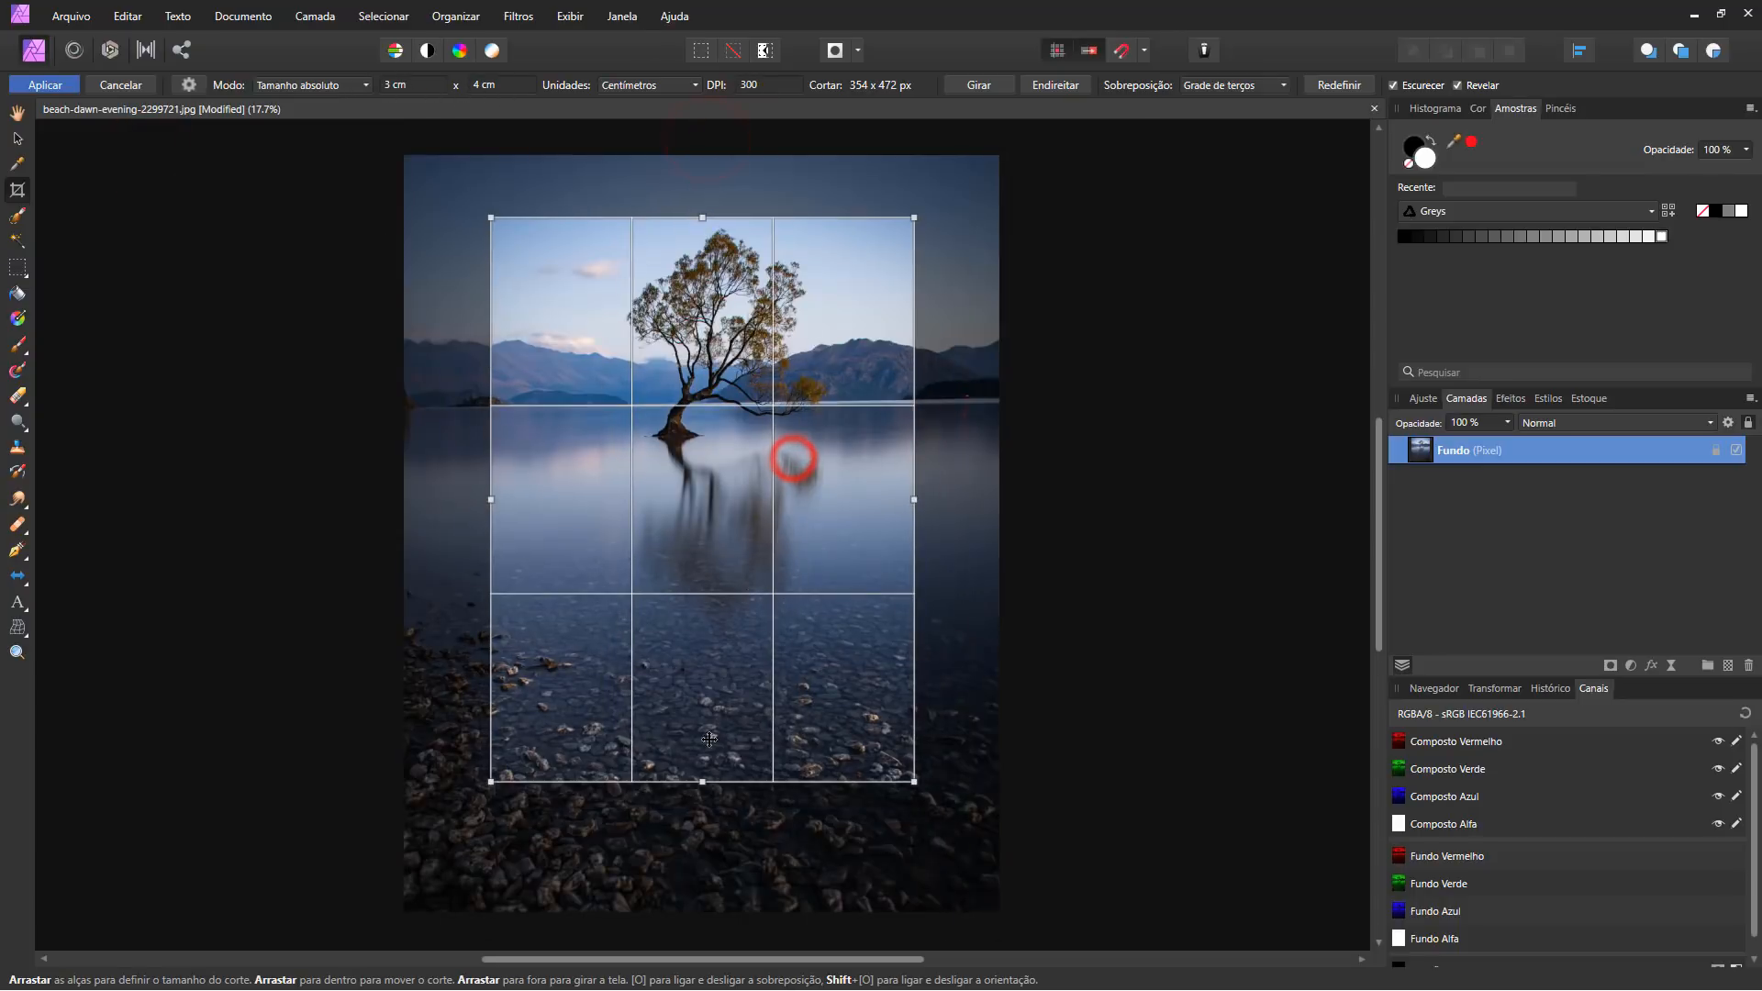
left_click_drag(704, 779, 705, 706)
left_click_drag(755, 421, 780, 376)
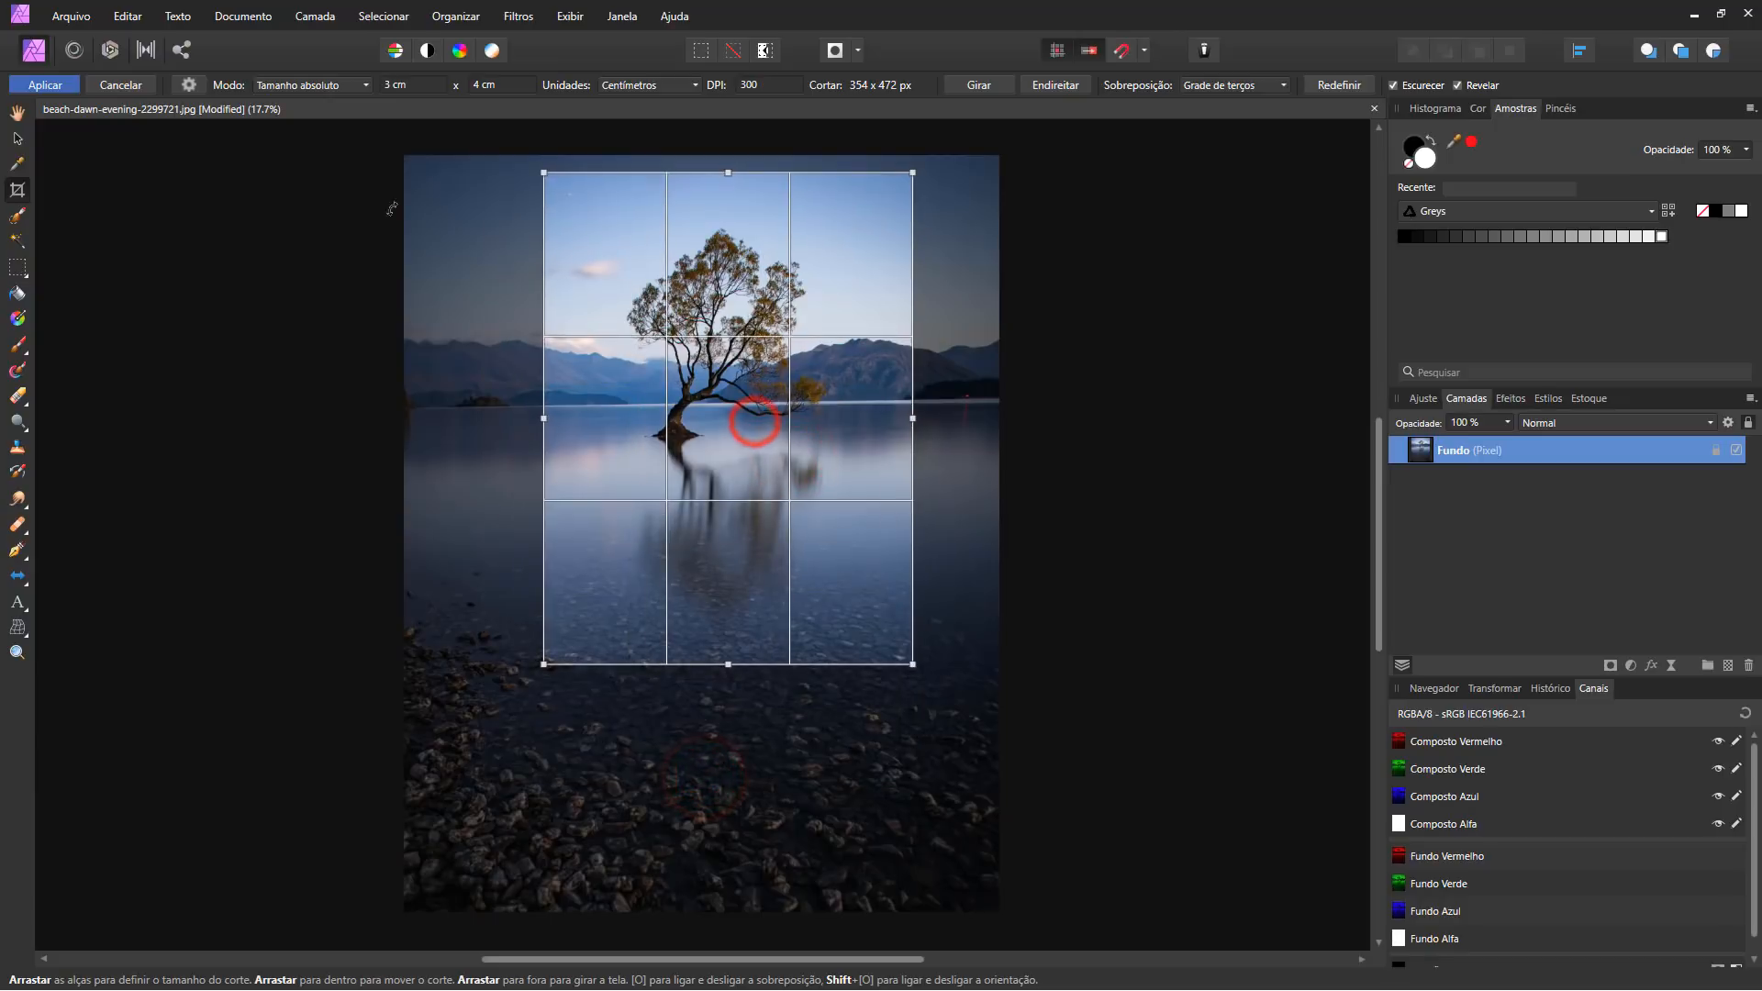
left_click(45, 84)
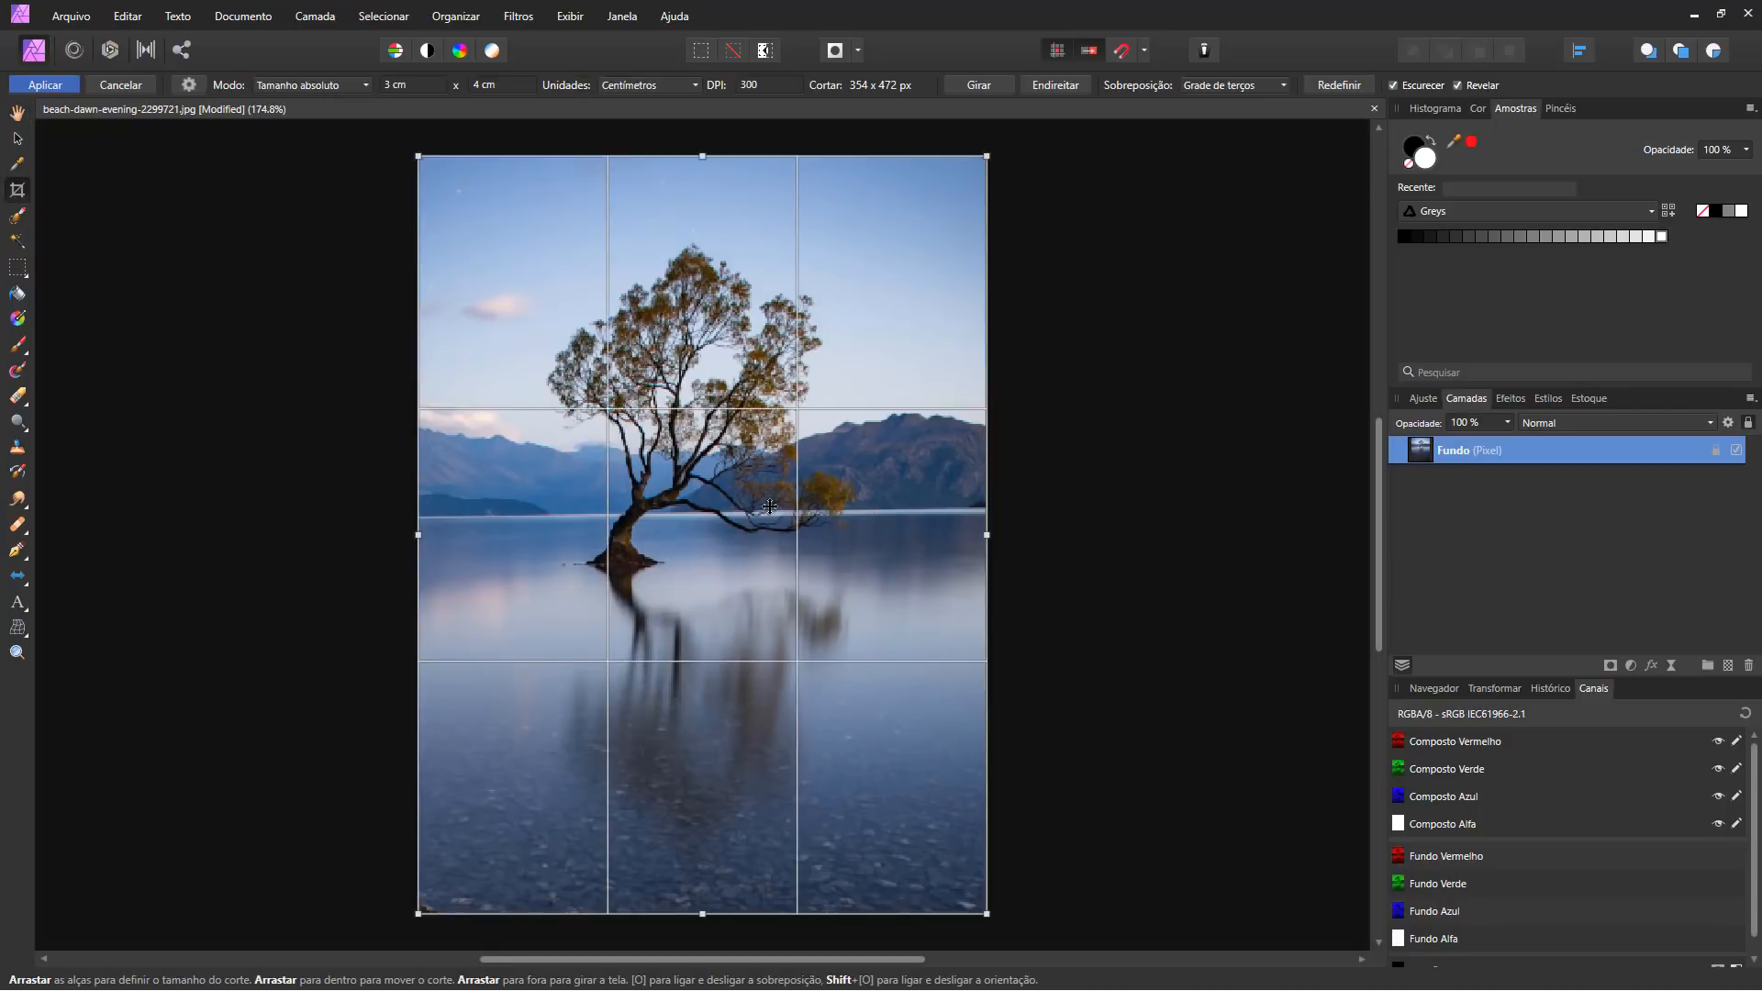
Delete the "Foto 3x4 300dpi" crop preset in the preset manager and close the manager.
key("c")
left_click(189, 84)
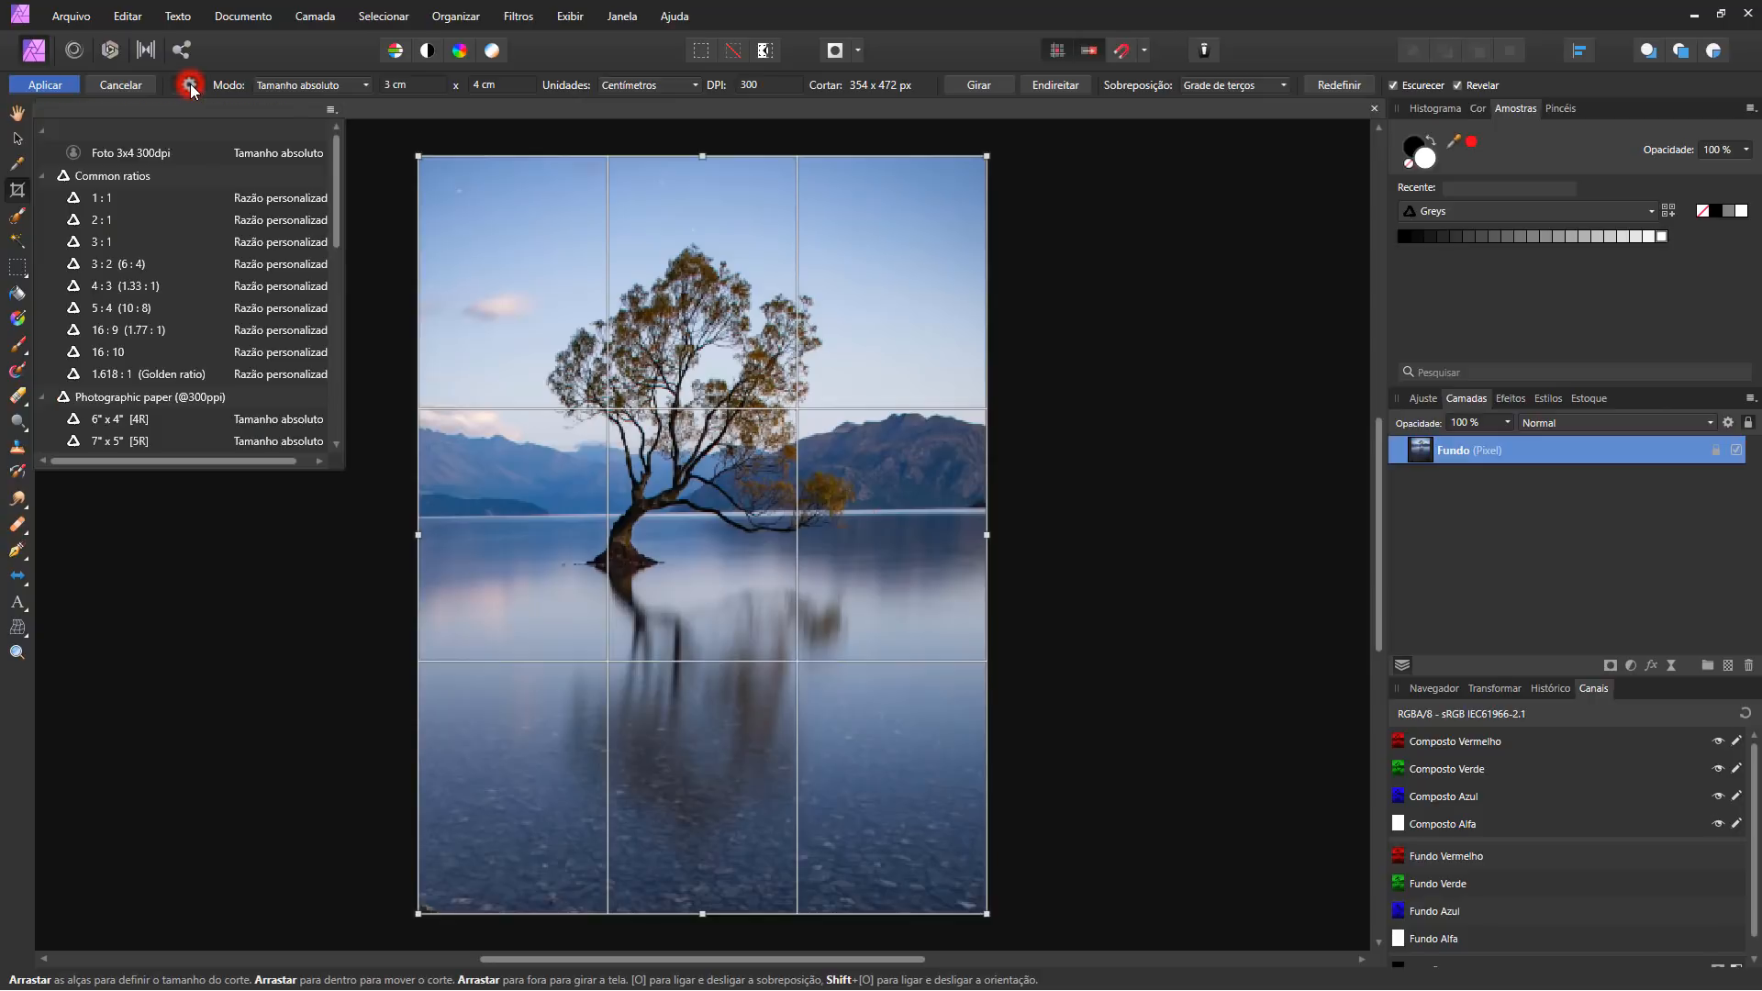
left_click(330, 109)
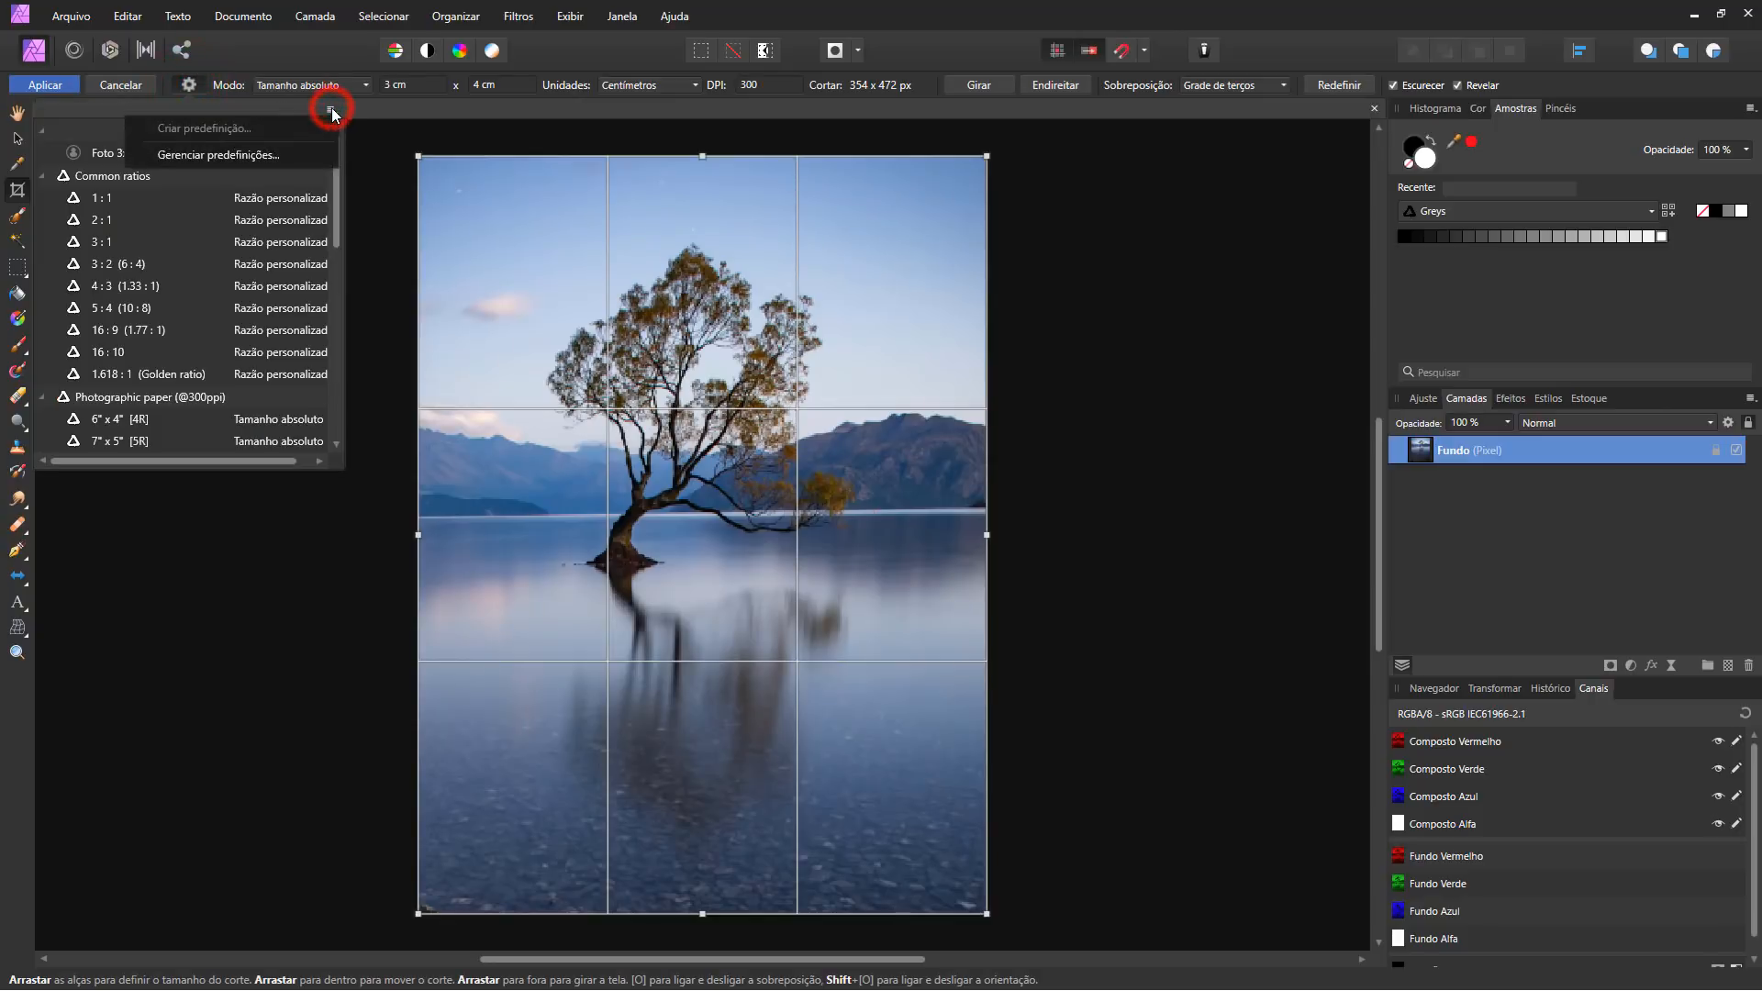
left_click(244, 153)
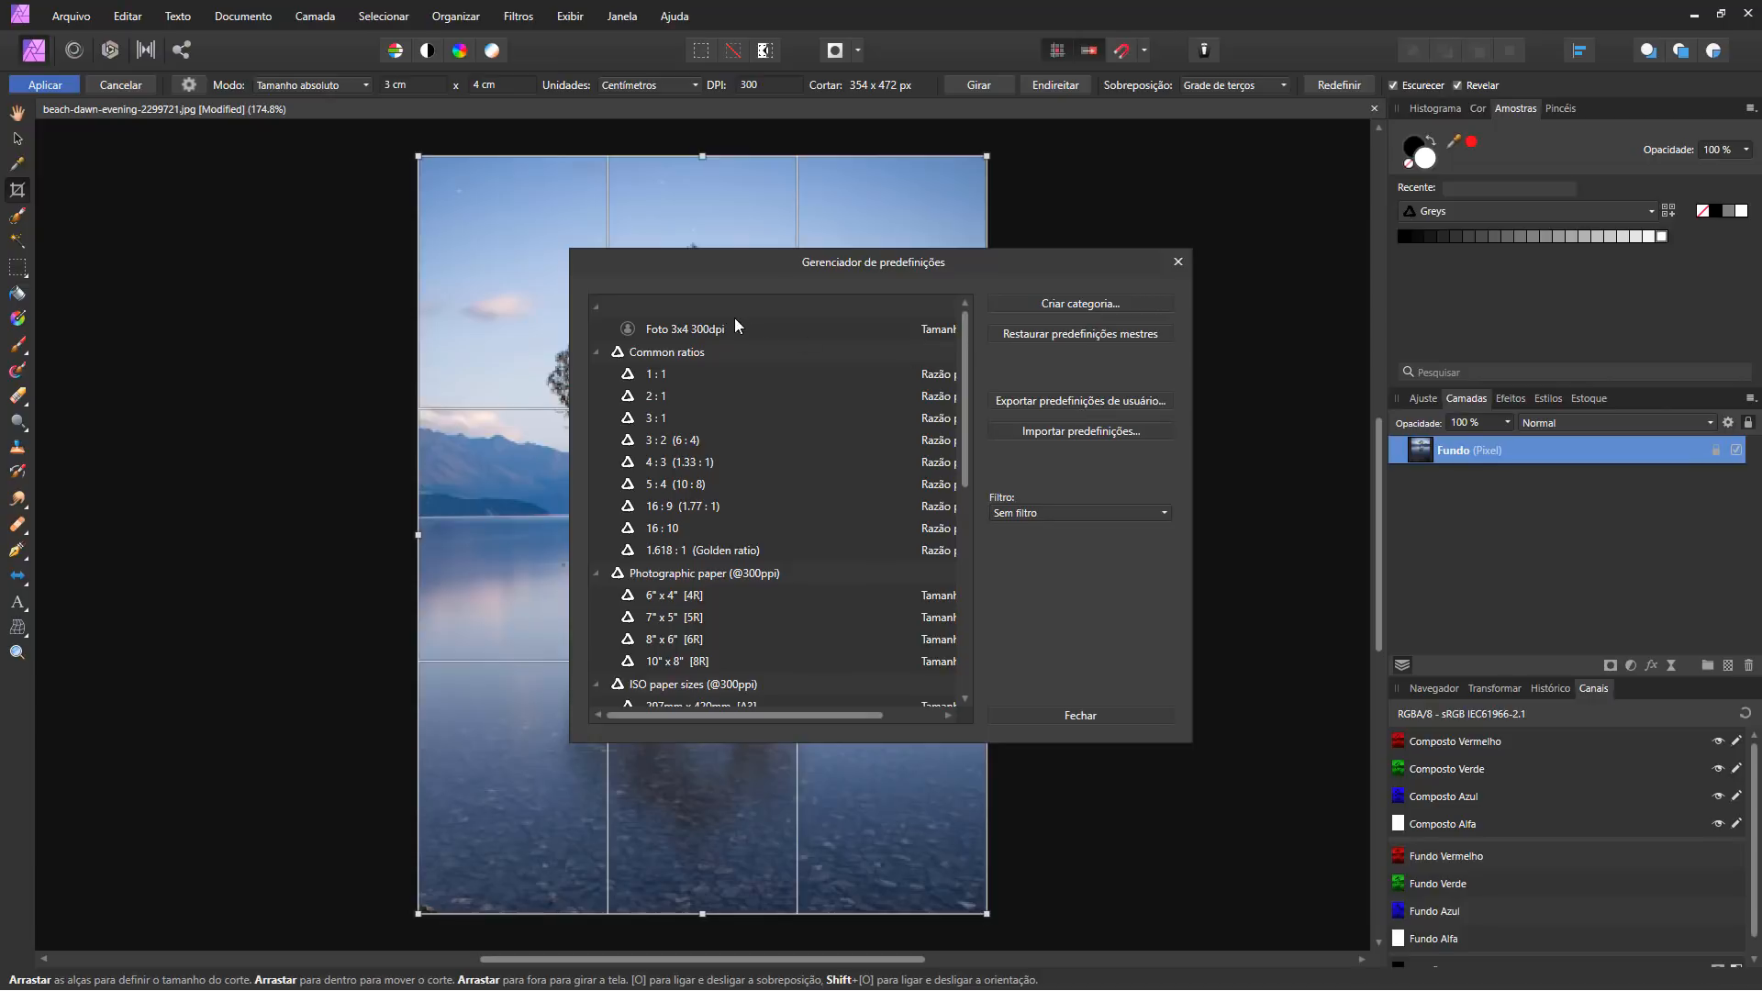
right_click(700, 330)
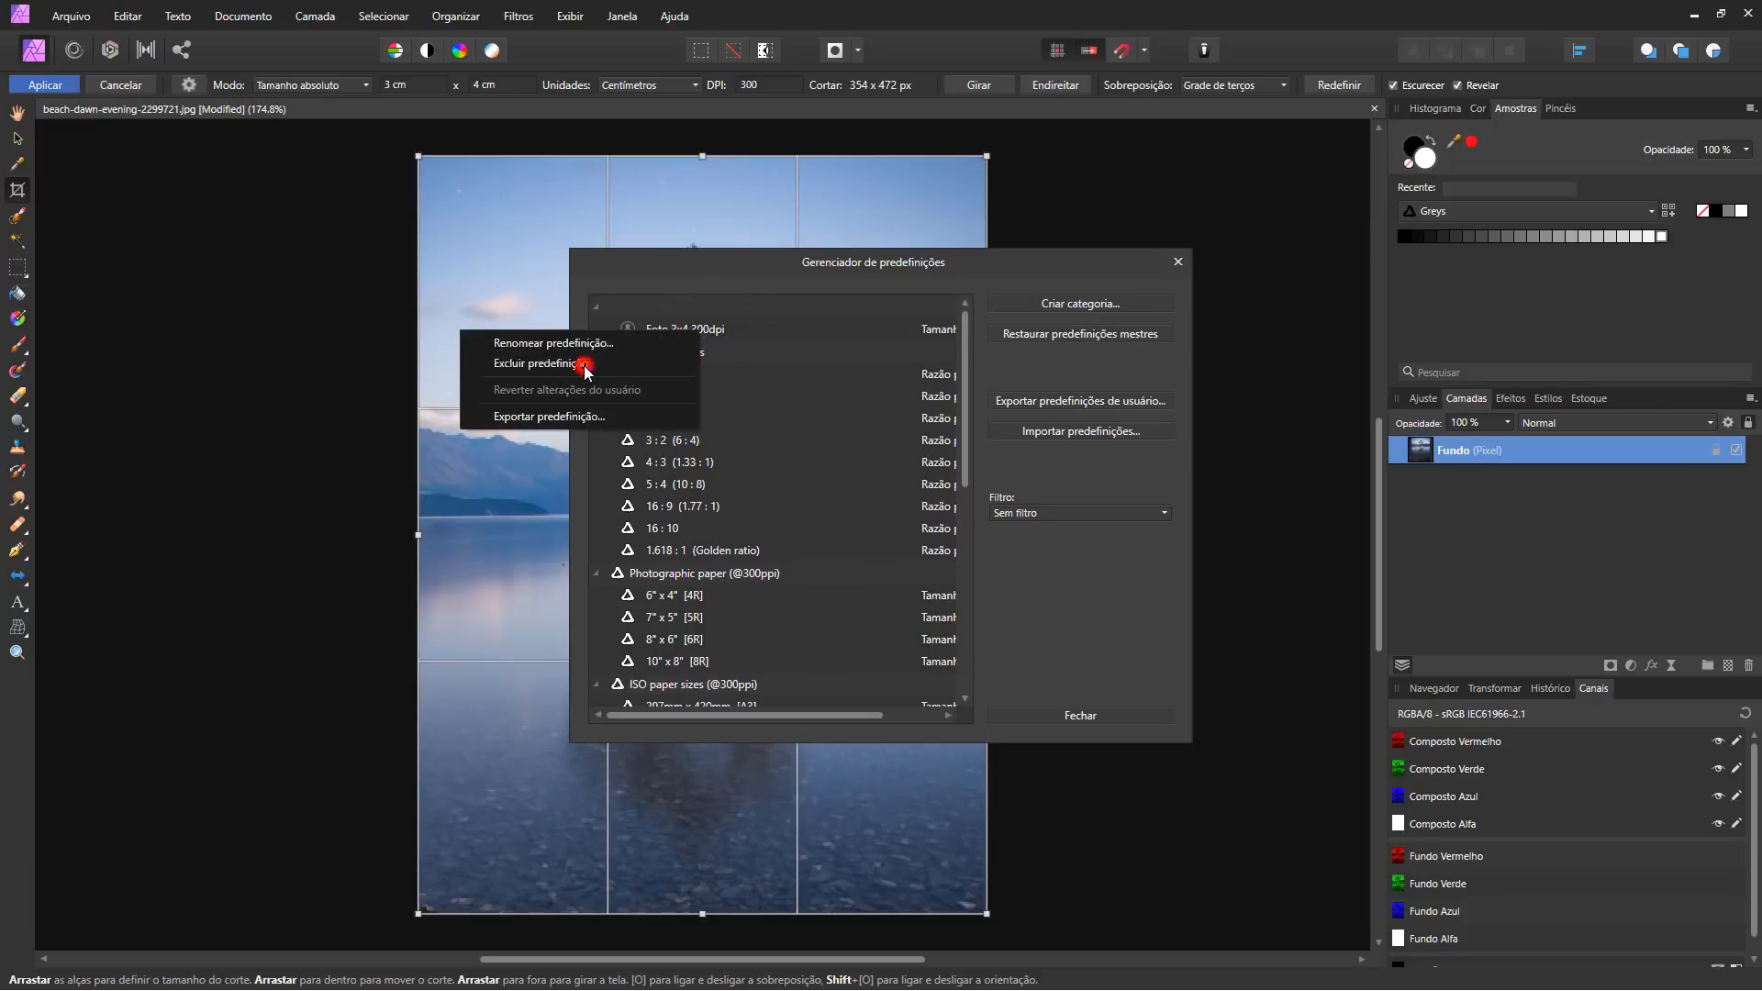
left_click(587, 364)
left_click(837, 520)
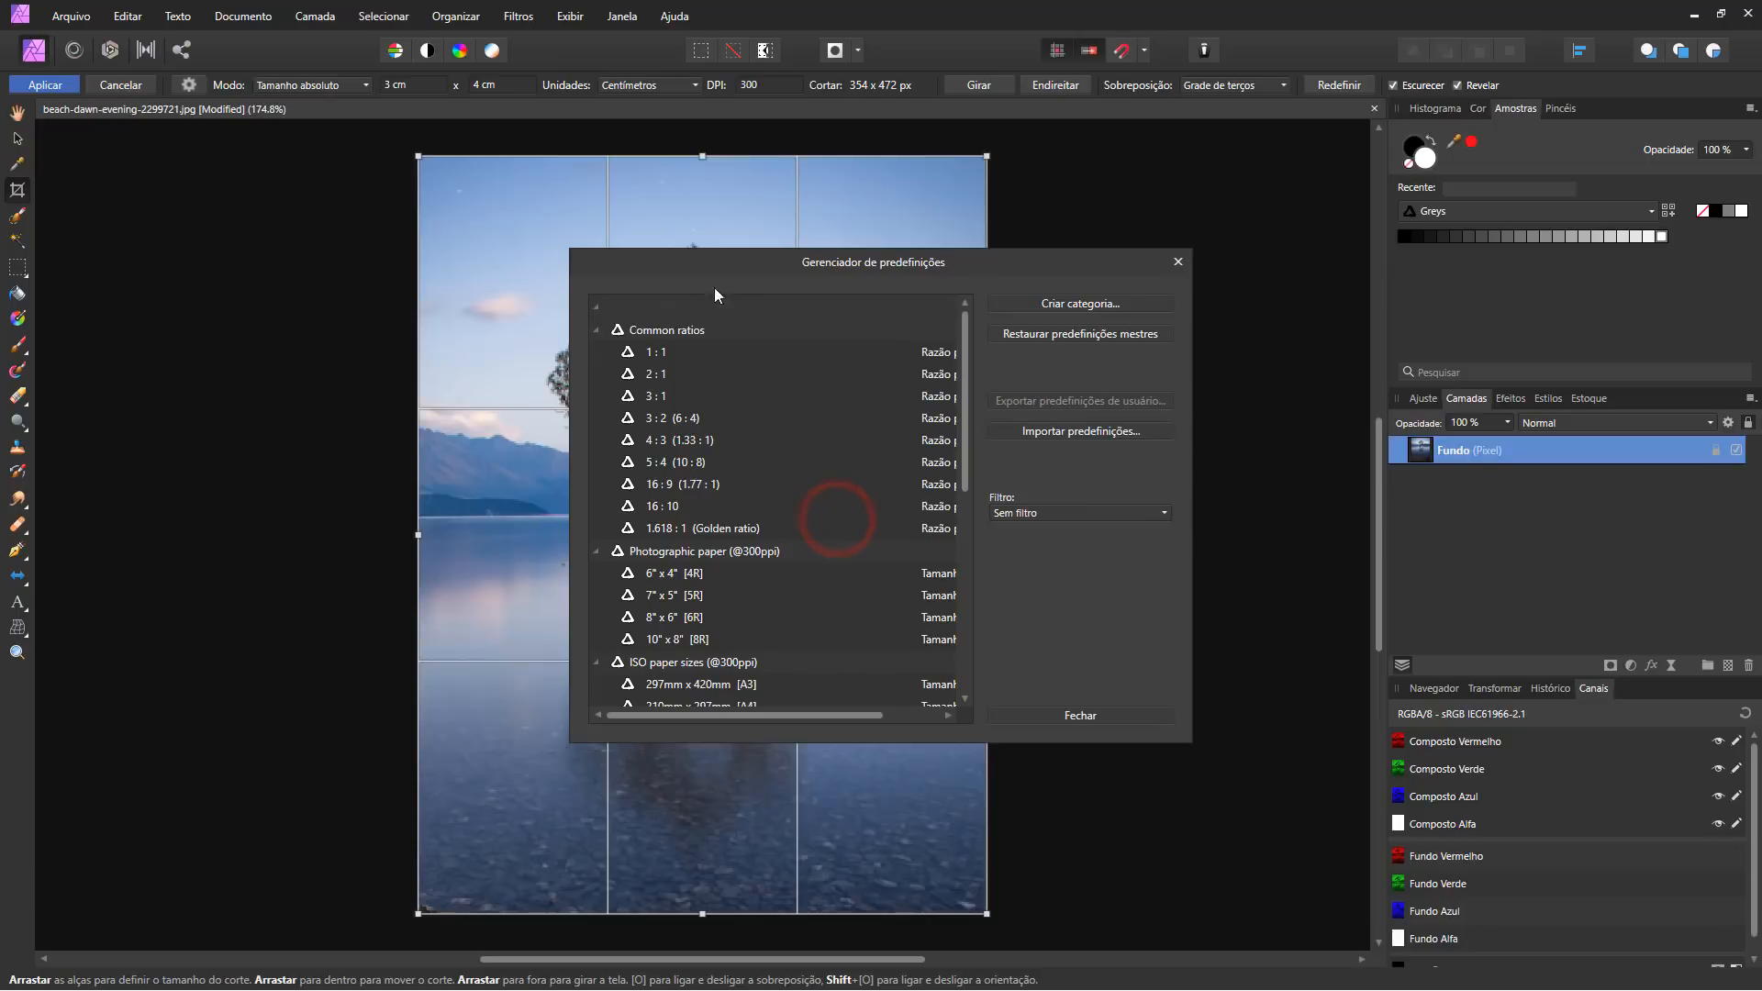
left_click(1087, 707)
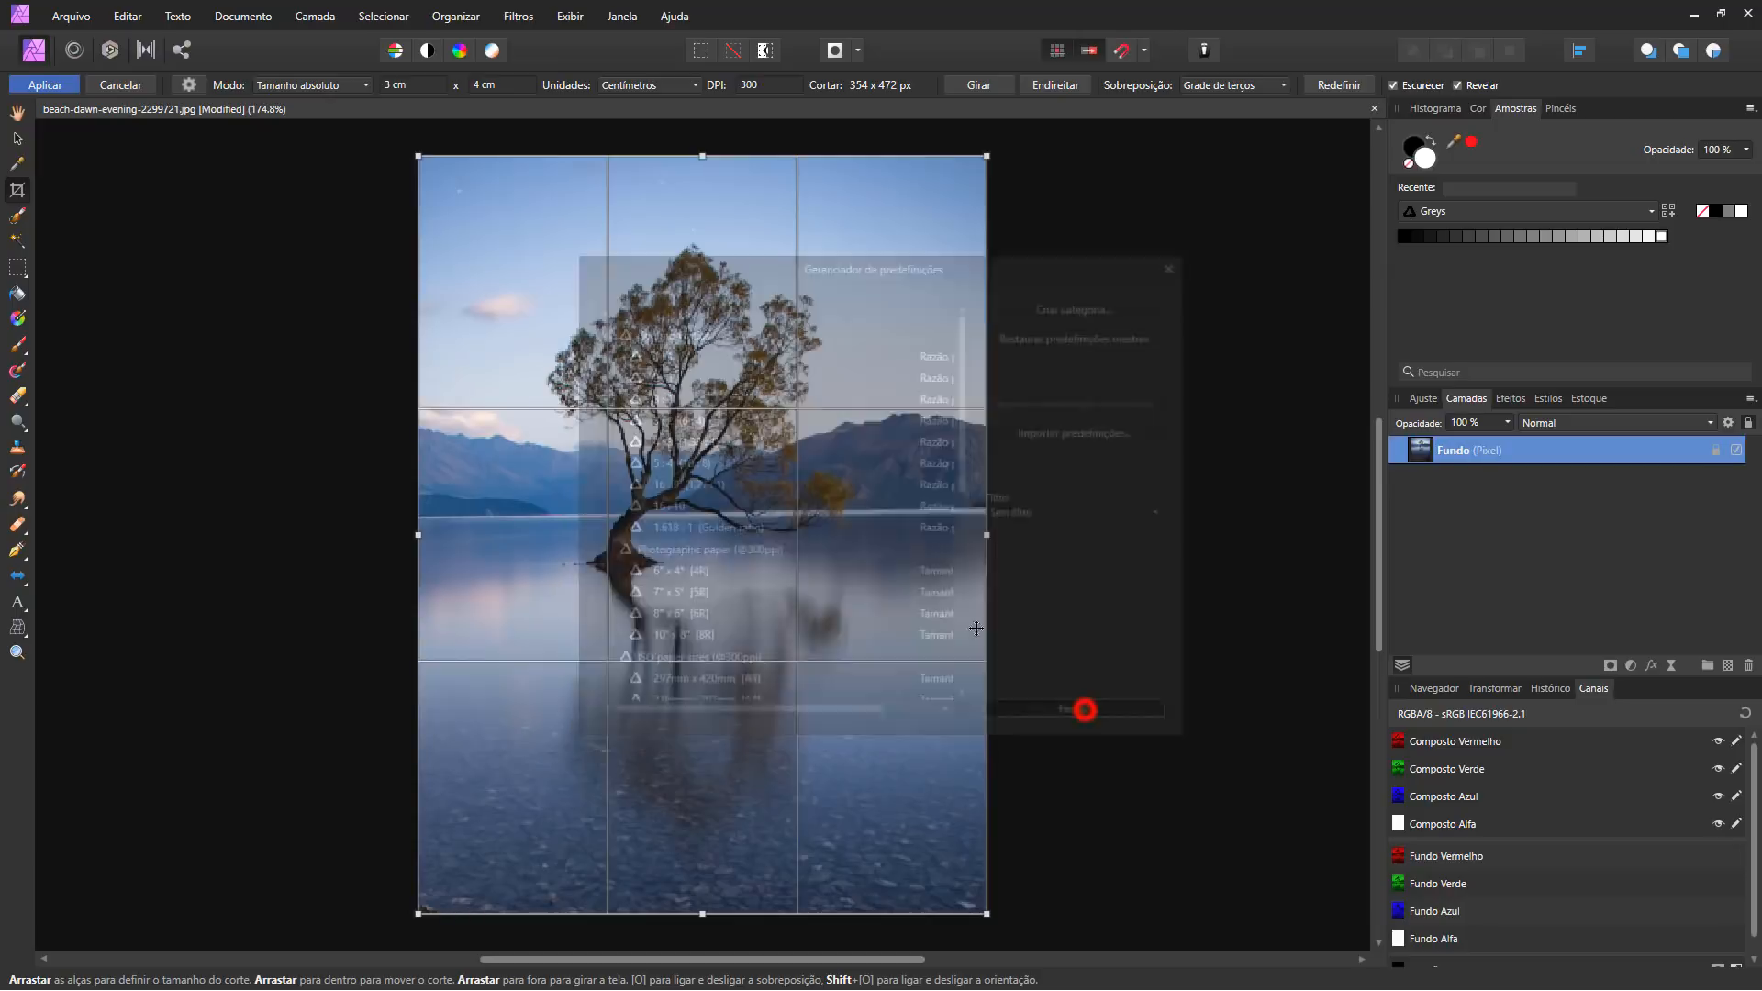